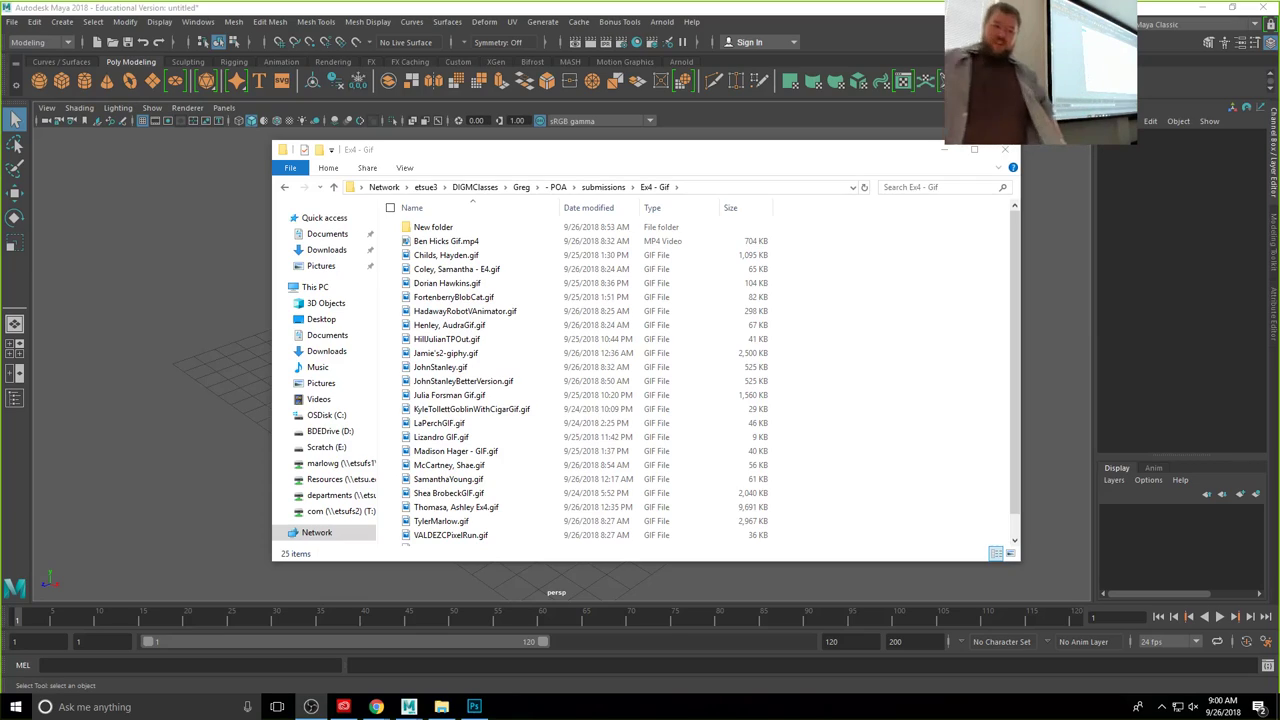
Step: Switch from the file browser to Maya and create a polygon cube at the grid's origin
{"action": "left_click", "coordinate": [521, 187]}
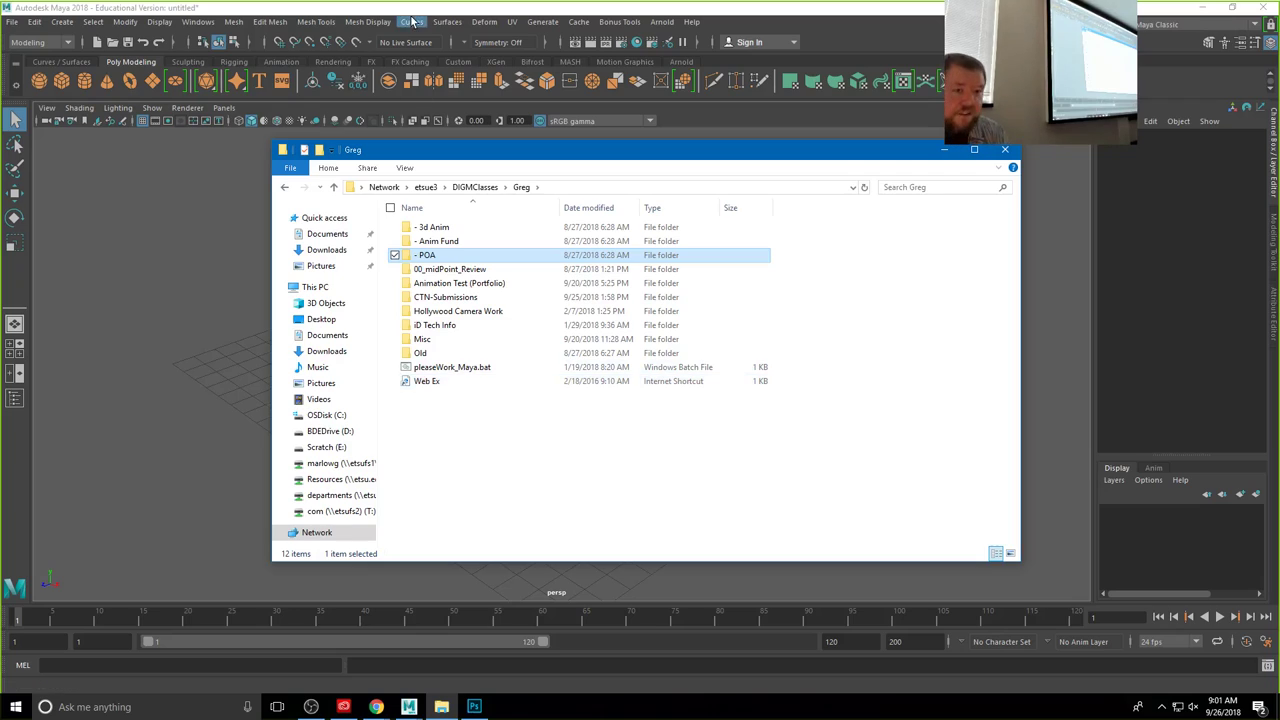
{"action": "left_click", "coordinate": [757, 9]}
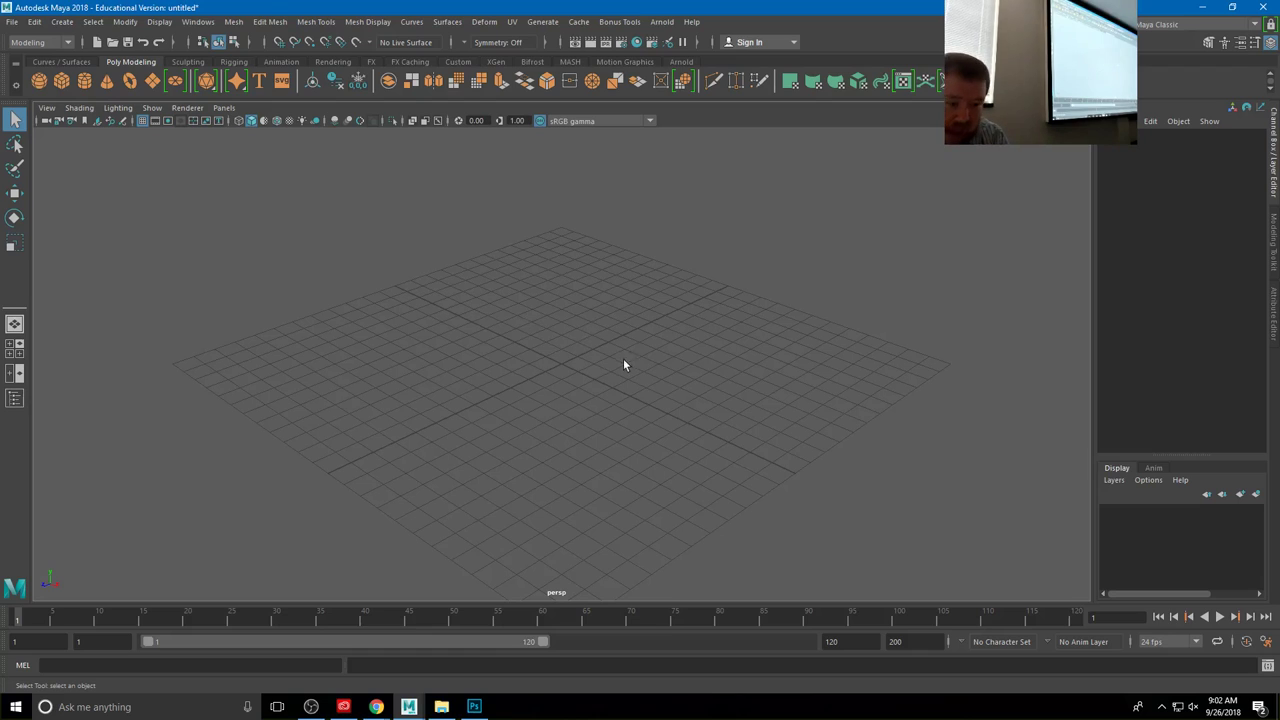
{"action": "left_click_drag", "start_coordinate": [623, 365], "coordinate": [590, 352], "text": "alt"}
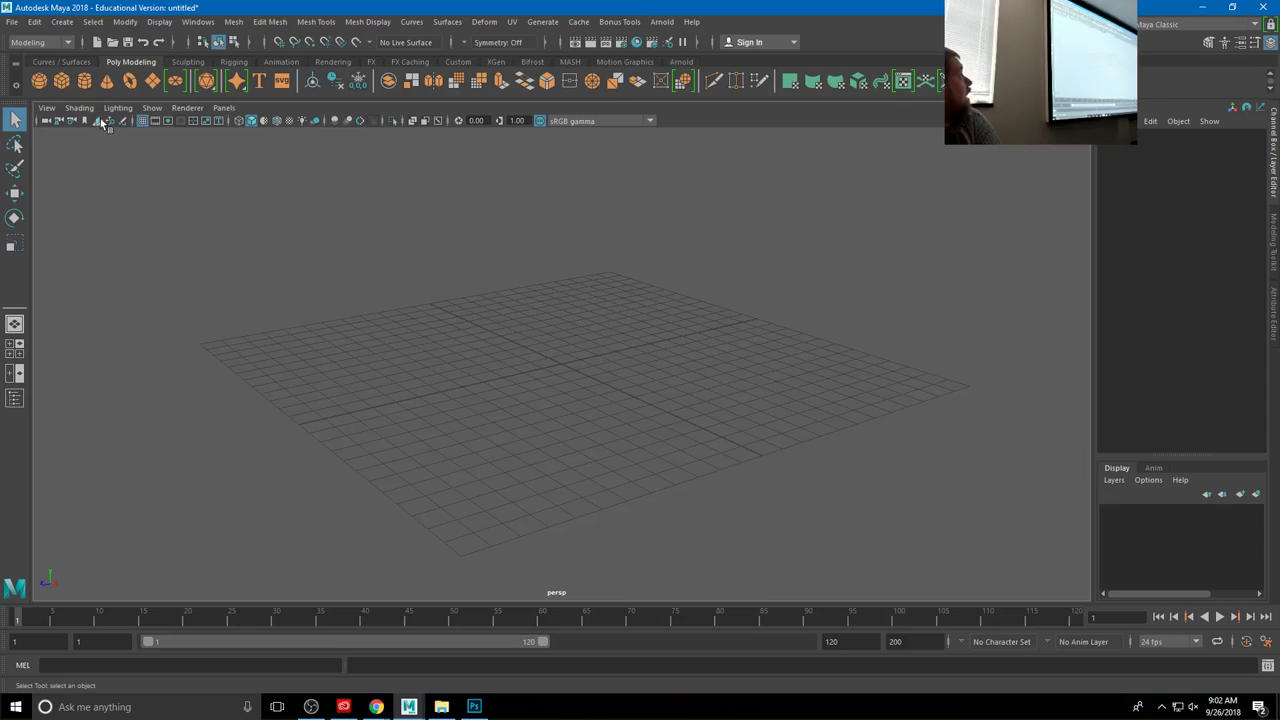
{"action": "left_click", "coordinate": [62, 81]}
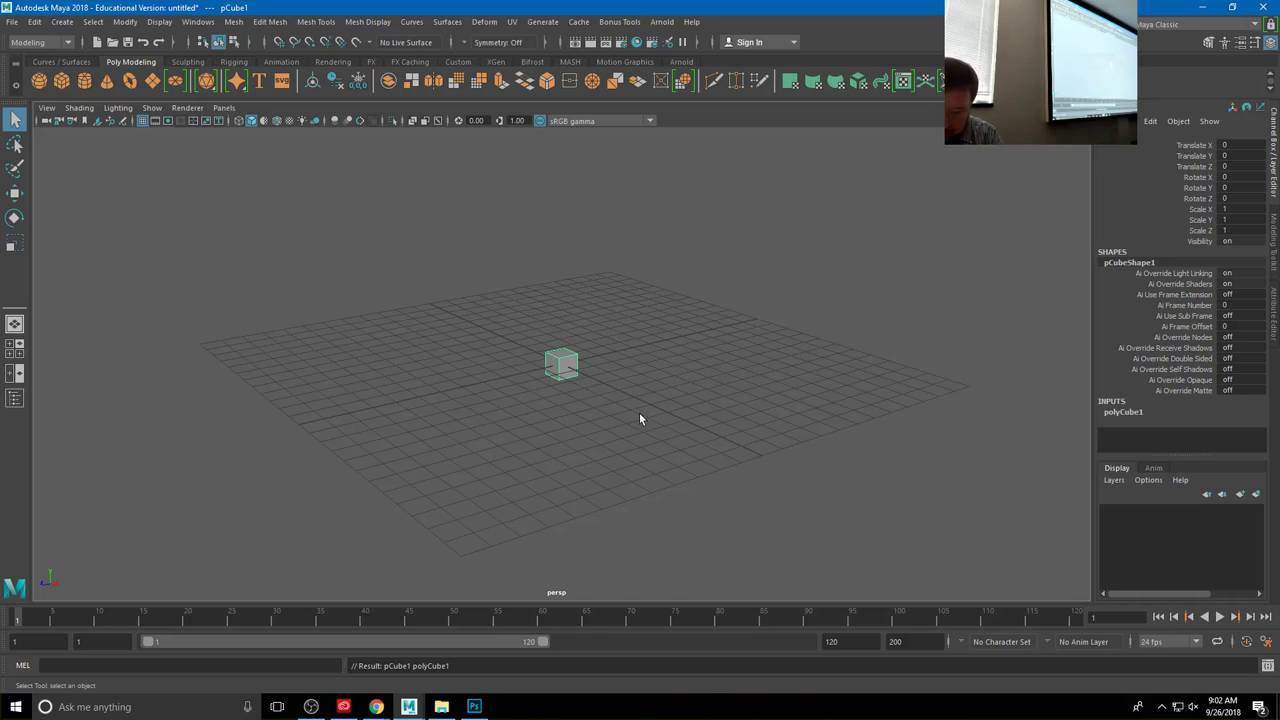
{"action": "left_click_drag", "start_coordinate": [640, 380], "coordinate": [681, 393], "text": "alt"}
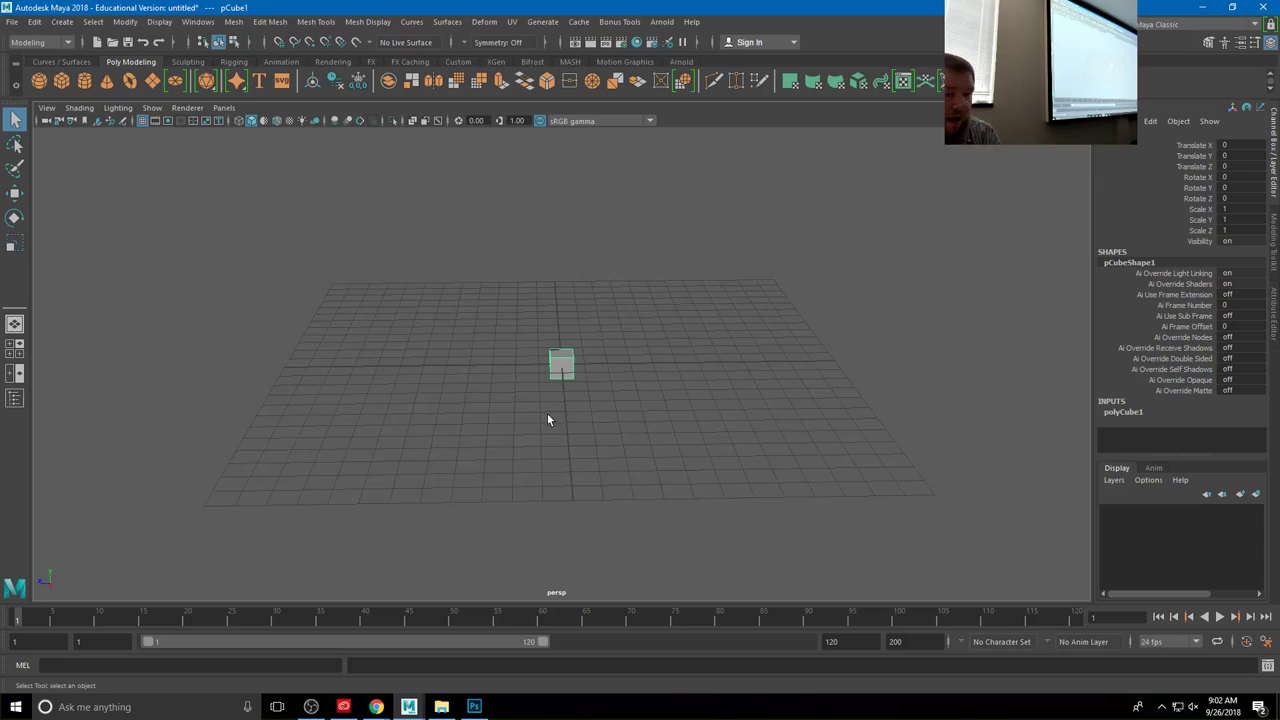
{"action": "mouse_move", "coordinate": [547, 413]}
{"action": "left_mouse_down", "text": "alt"}
{"action": "mouse_move", "coordinate": [571, 400]}
{"action": "mouse_move", "coordinate": [565, 410]}
{"action": "left_mouse_up", "text": "alt"}
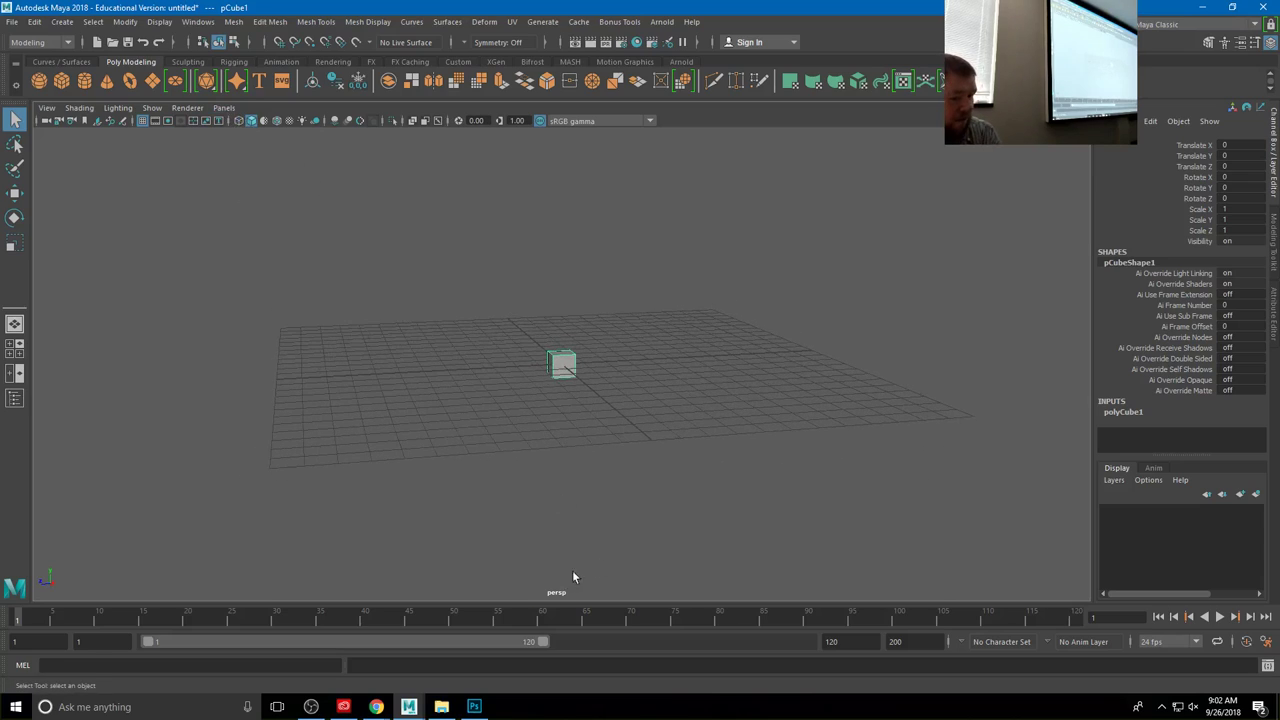
Step: Examine the cube in the four-view layout and review the available perspective and orthographic view options
{"action": "key", "text": "space"}
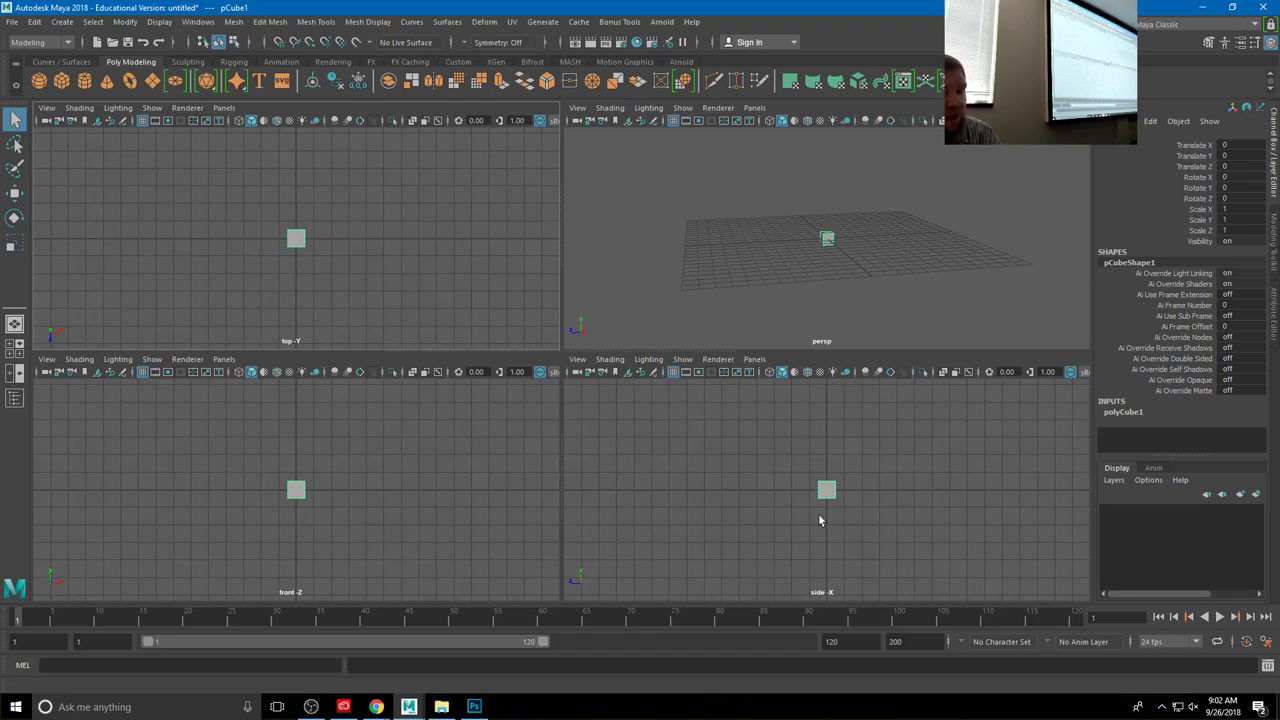
{"action": "key", "text": "space"}
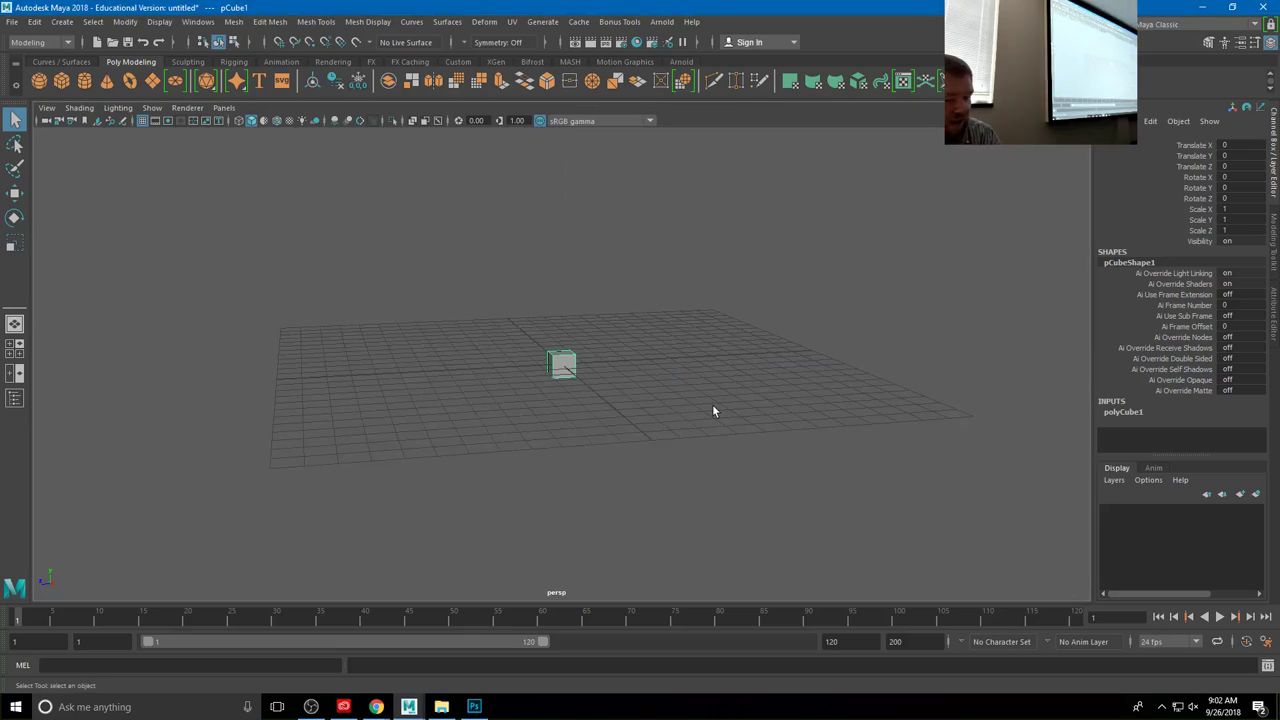
{"action": "key", "text": "space"}
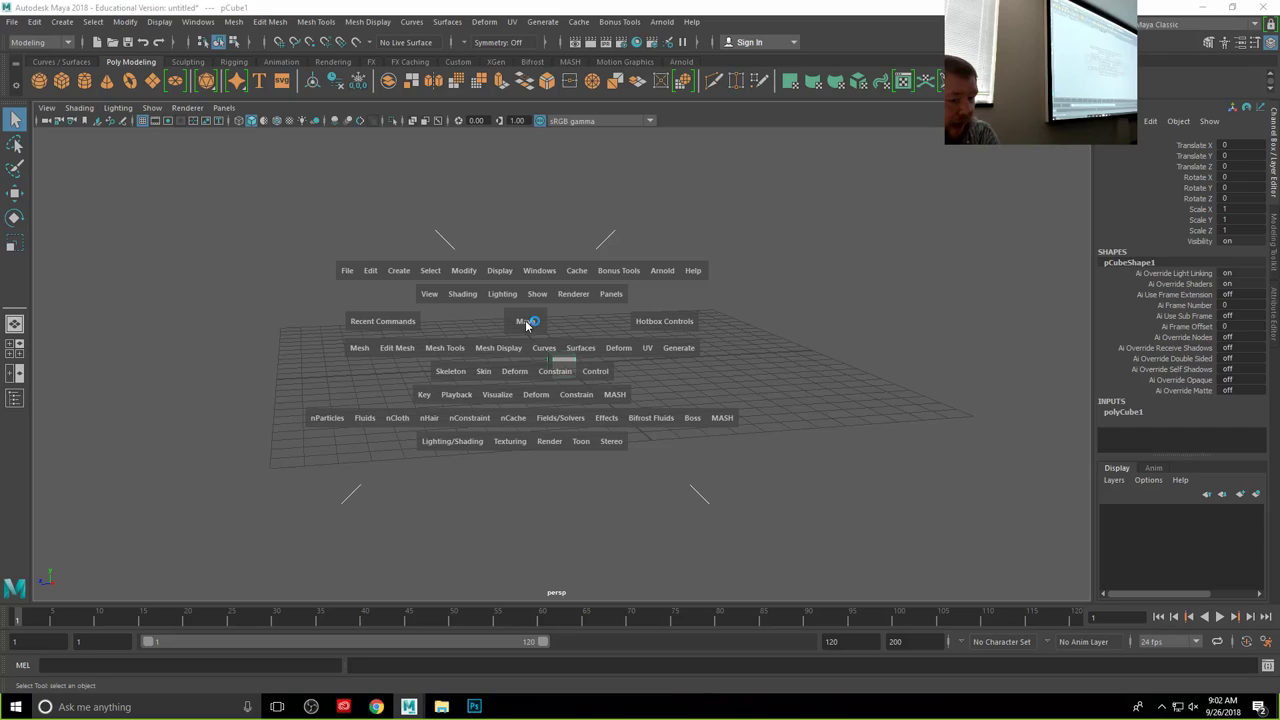
{"action": "left_click", "coordinate": [525, 320]}
{"action": "mouse_move", "coordinate": [526, 325]}
{"action": "left_mouse_down"}
{"action": "mouse_move", "coordinate": [486, 337]}
{"action": "mouse_move", "coordinate": [471, 303]}
{"action": "mouse_move", "coordinate": [520, 289]}
{"action": "mouse_move", "coordinate": [557, 298]}
{"action": "mouse_move", "coordinate": [582, 324]}
{"action": "mouse_move", "coordinate": [574, 345]}
{"action": "mouse_move", "coordinate": [508, 364]}
{"action": "mouse_move", "coordinate": [490, 328]}
{"action": "mouse_move", "coordinate": [525, 325]}
{"action": "left_mouse_up"}
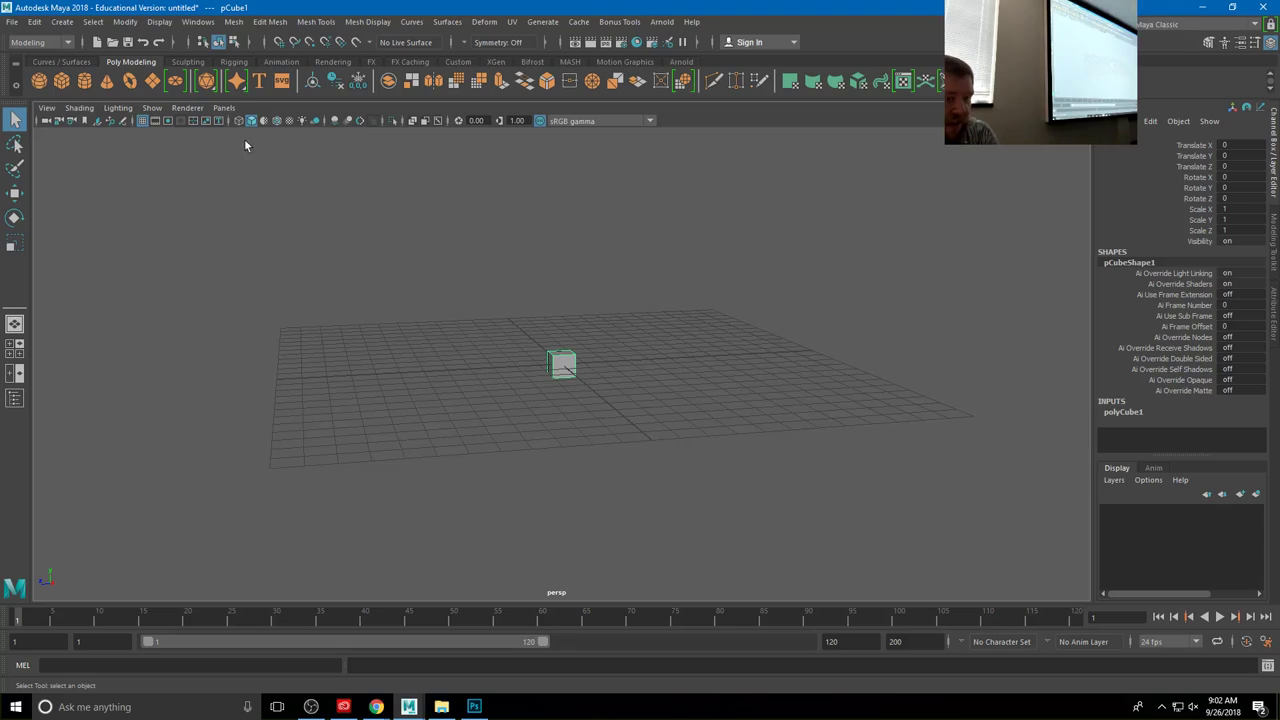
{"action": "left_click", "coordinate": [224, 108]}
{"action": "mouse_move", "coordinate": [270, 124]}
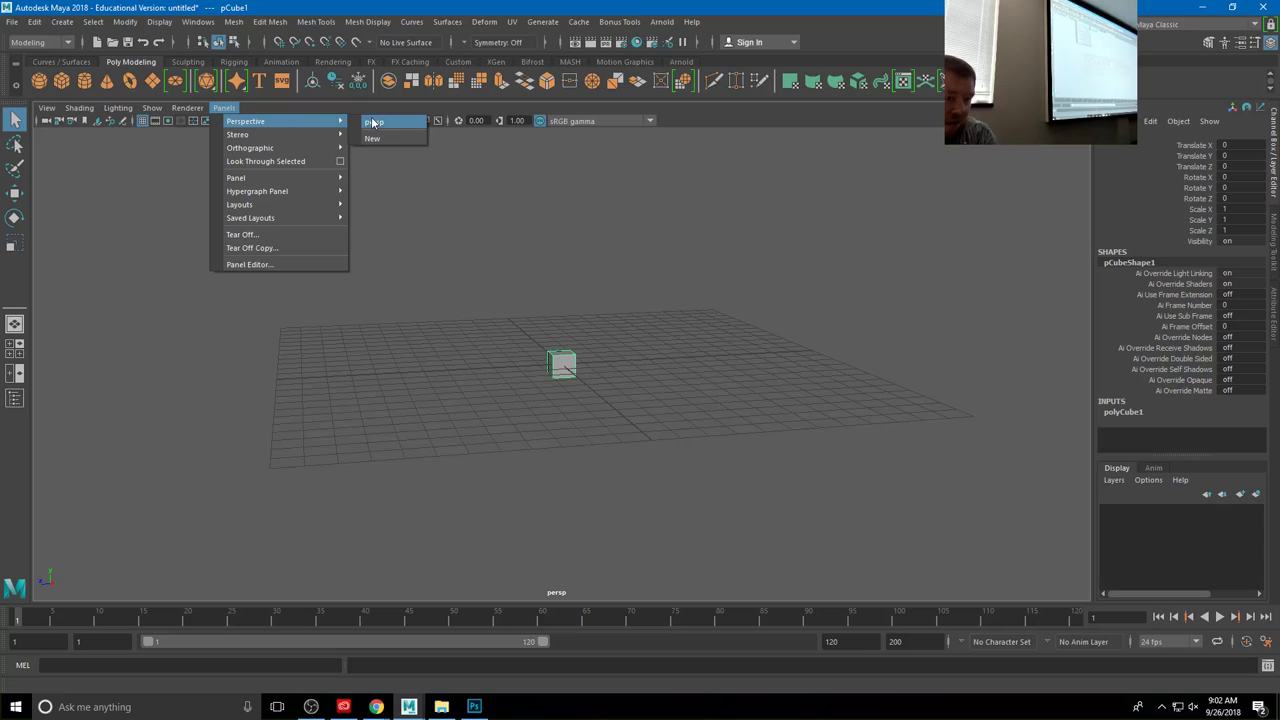
{"action": "mouse_move", "coordinate": [300, 150]}
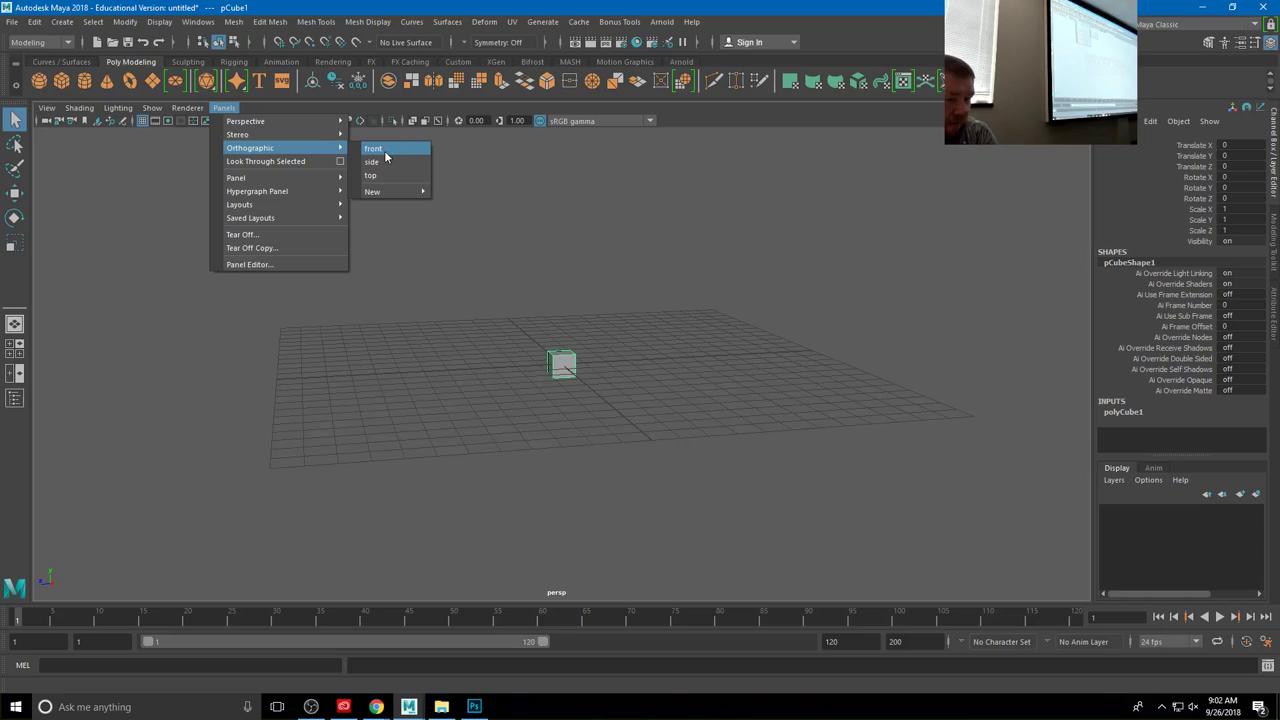
{"action": "key", "text": "Escape"}
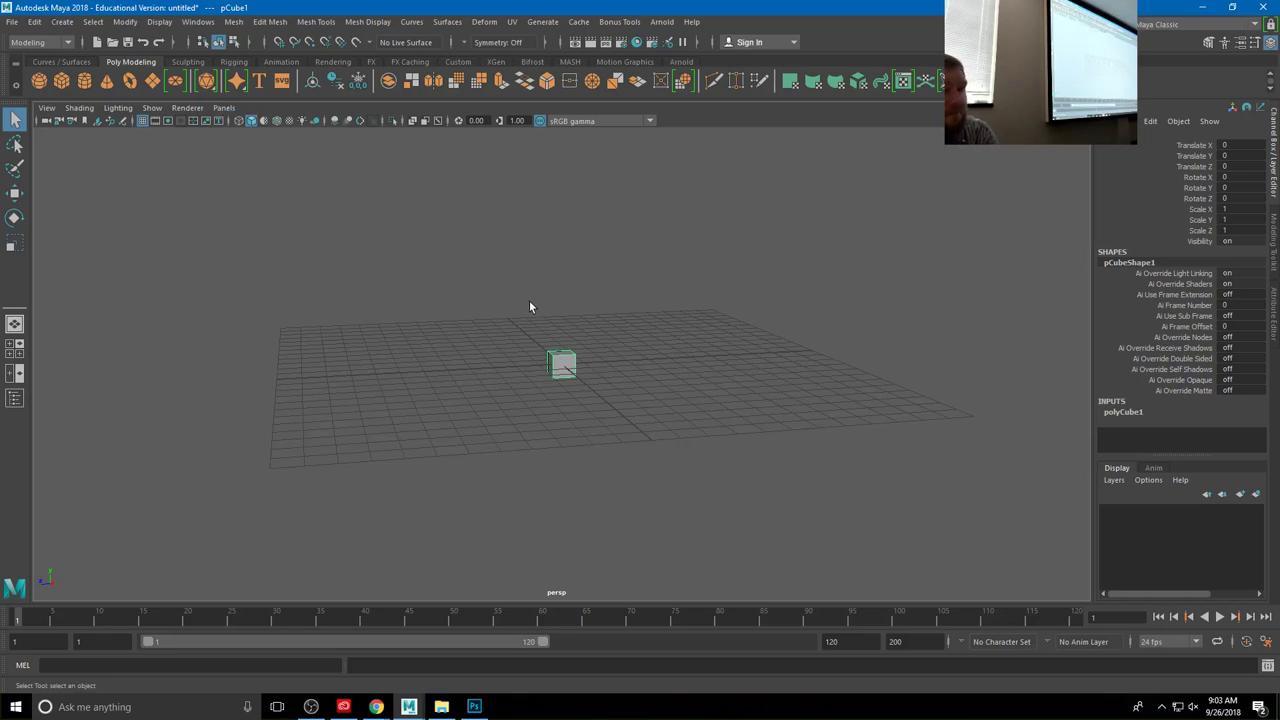
Step: Maximize the front view and move the cube along negative X to about -10.1
{"action": "key", "text": "space"}
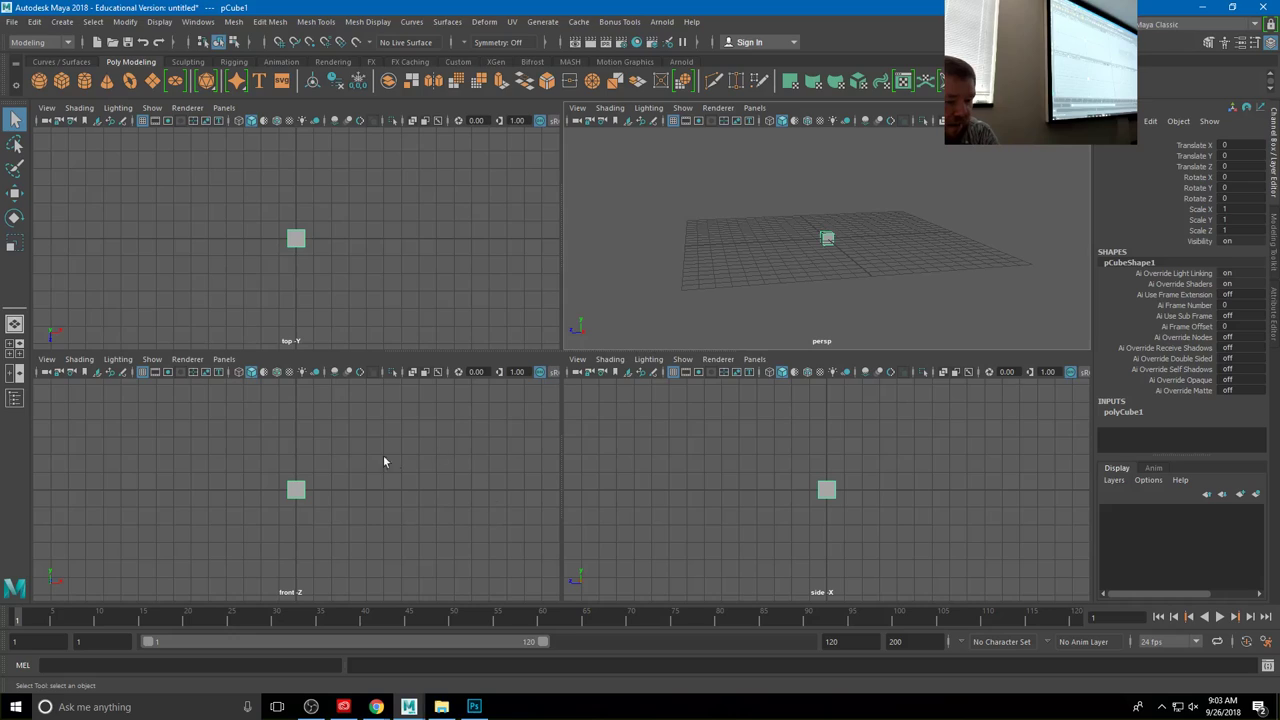
{"action": "key", "text": "space"}
{"action": "scroll", "coordinate": [590, 374], "scroll_direction": "down", "scroll_amount": 1}
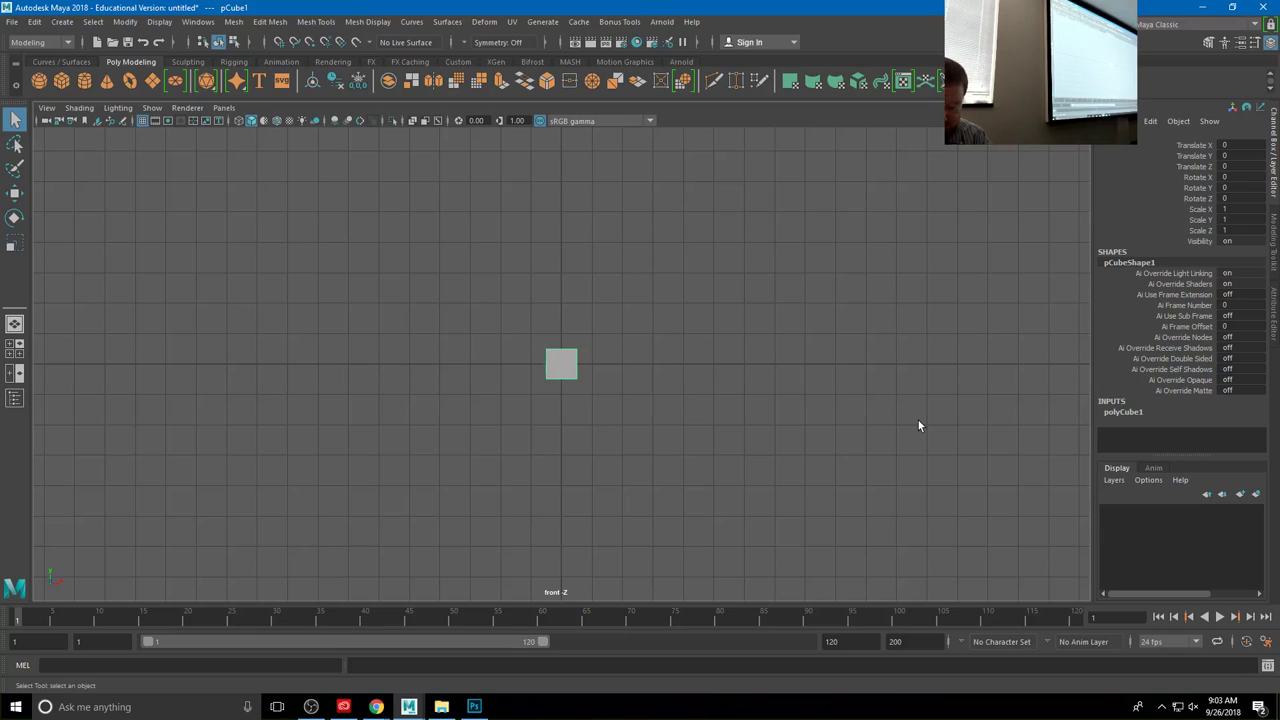
{"action": "key", "text": "w"}
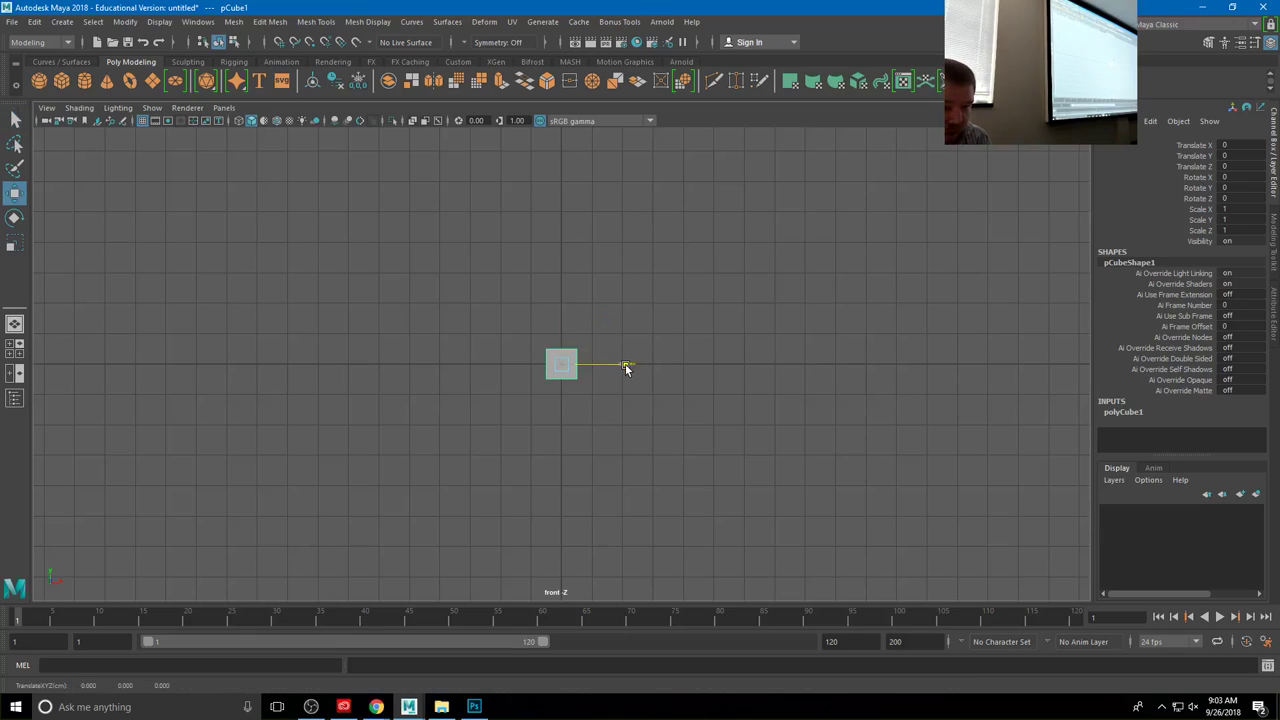
{"action": "left_click_drag", "start_coordinate": [626, 369], "coordinate": [319, 373]}
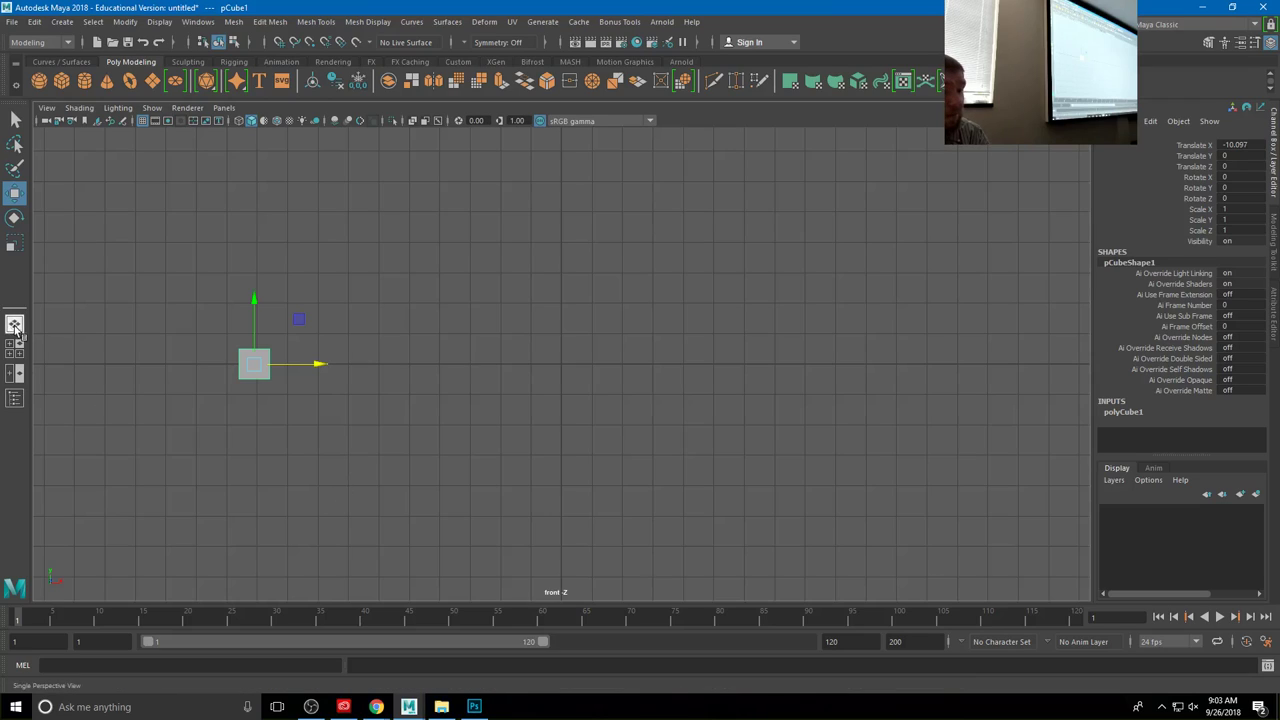
Step: Show the Outliner, then duplicate the cube and move the copy along X to about -4.6
{"action": "left_click", "coordinate": [15, 399]}
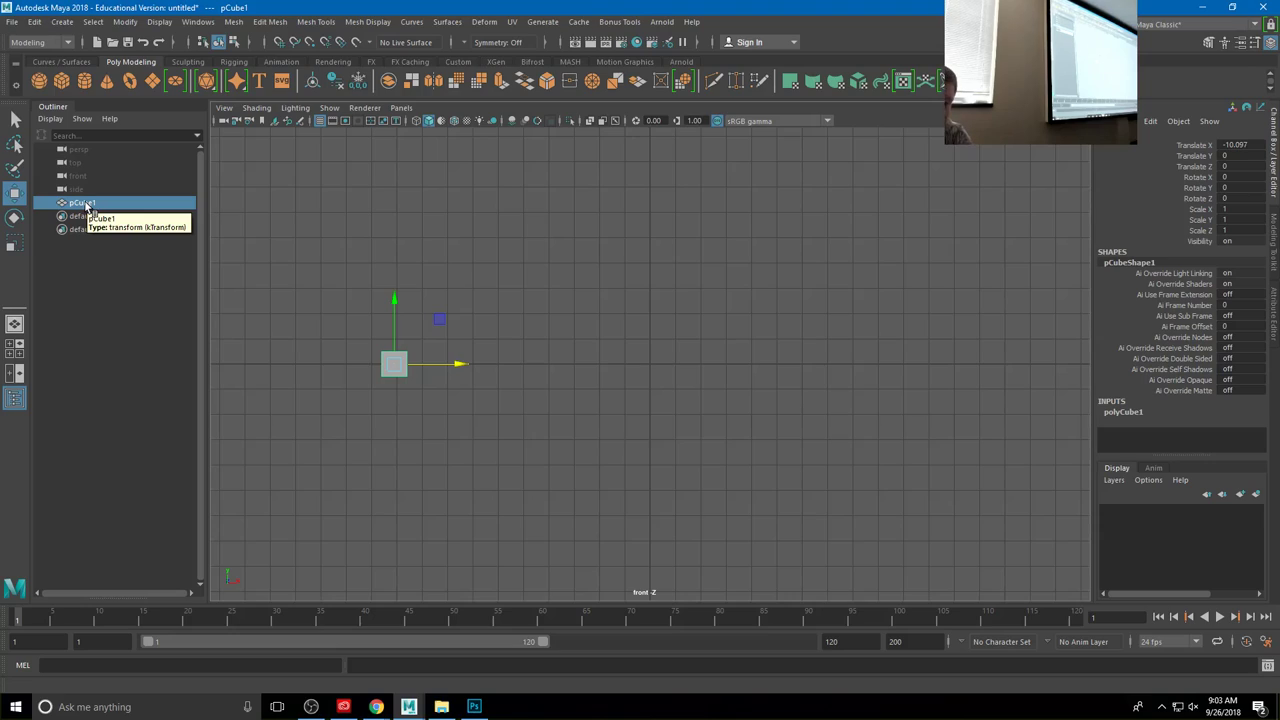
{"action": "key", "text": "ctrl+d"}
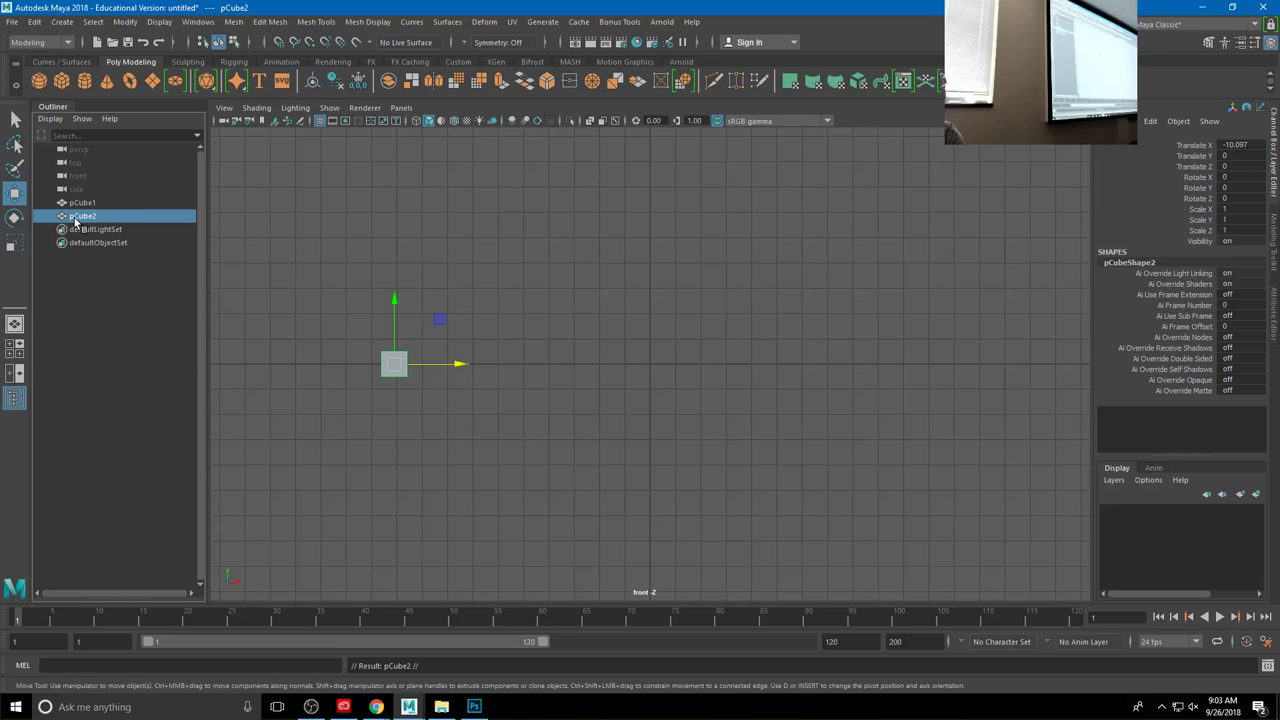
{"action": "left_click_drag", "start_coordinate": [460, 363], "coordinate": [600, 366]}
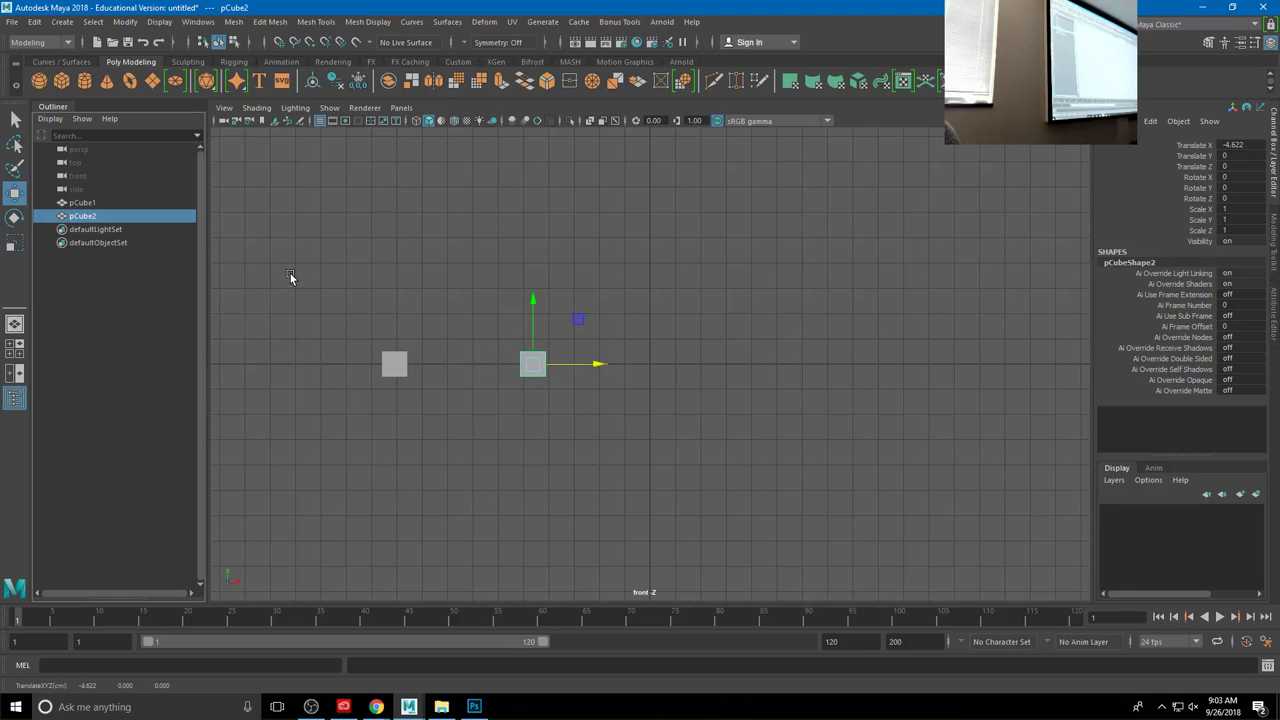
Step: Paste a copy of the second cube, inspect the pasted group's contents in the Outliner, and delete the group
{"action": "left_click", "coordinate": [508, 349]}
{"action": "left_click_drag", "start_coordinate": [508, 349], "coordinate": [554, 398]}
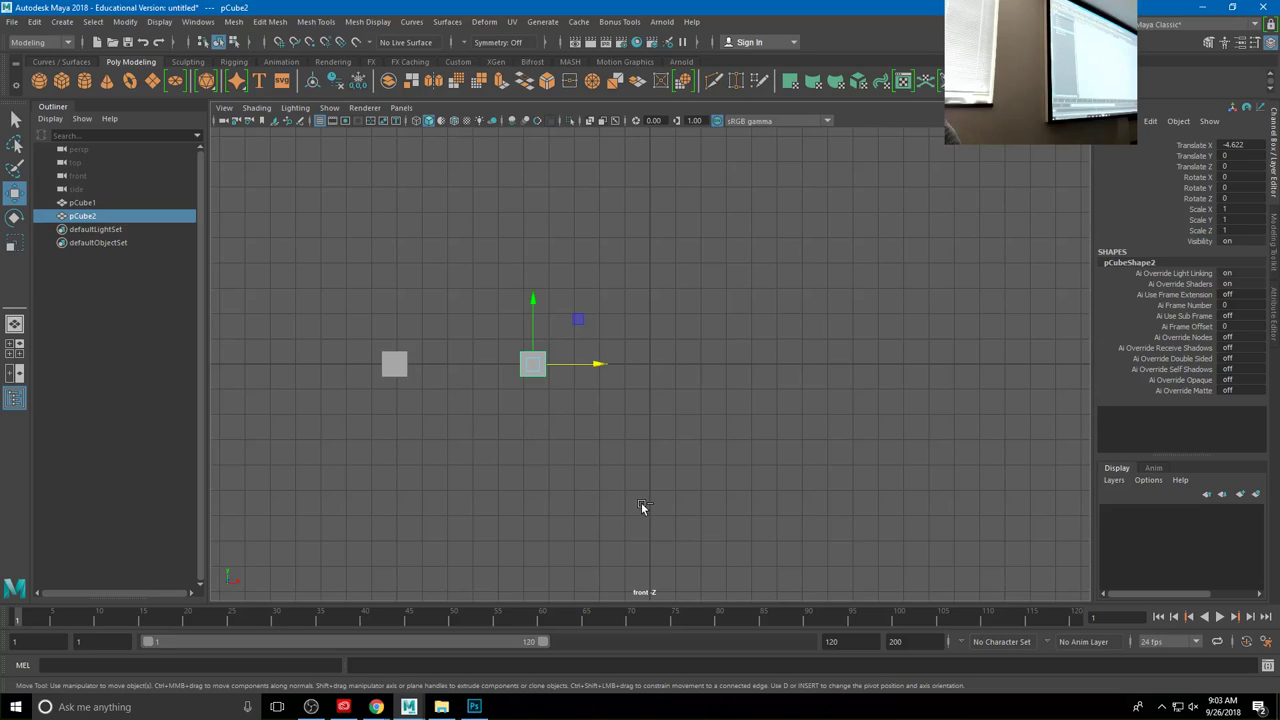
{"action": "key", "text": "ctrl+g"}
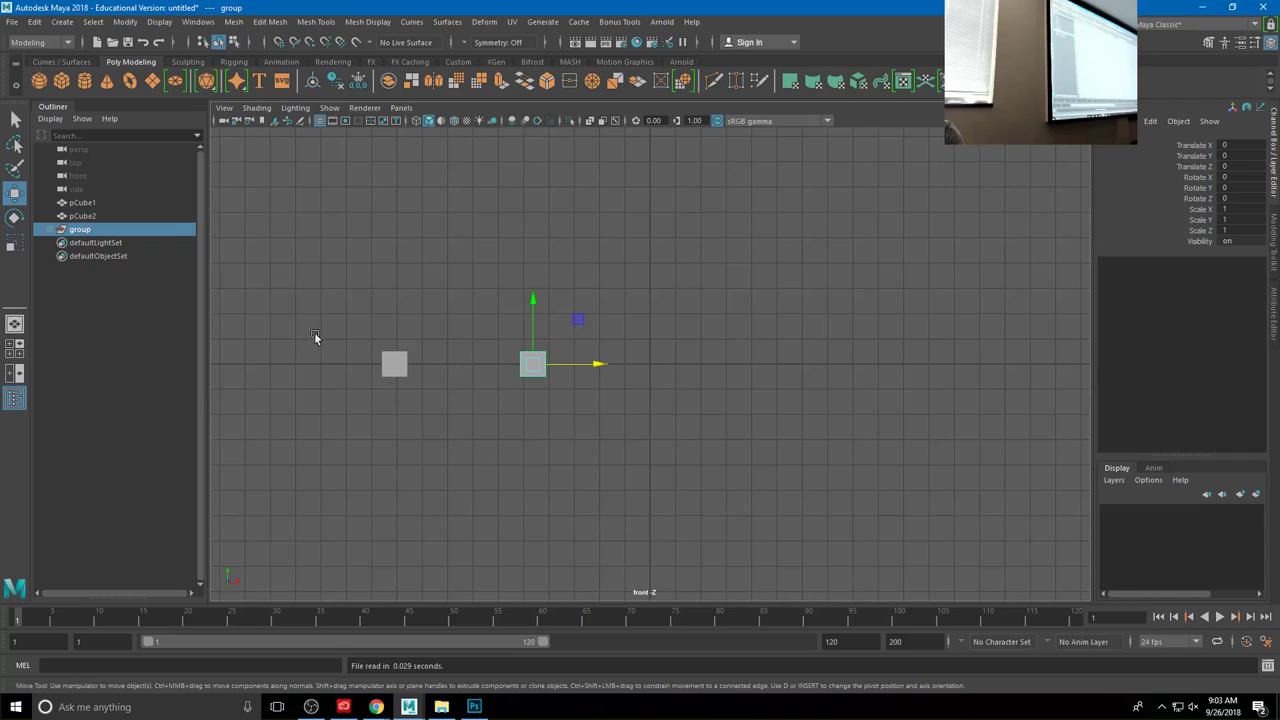
{"action": "left_click", "coordinate": [52, 230]}
{"action": "left_click", "coordinate": [126, 244]}
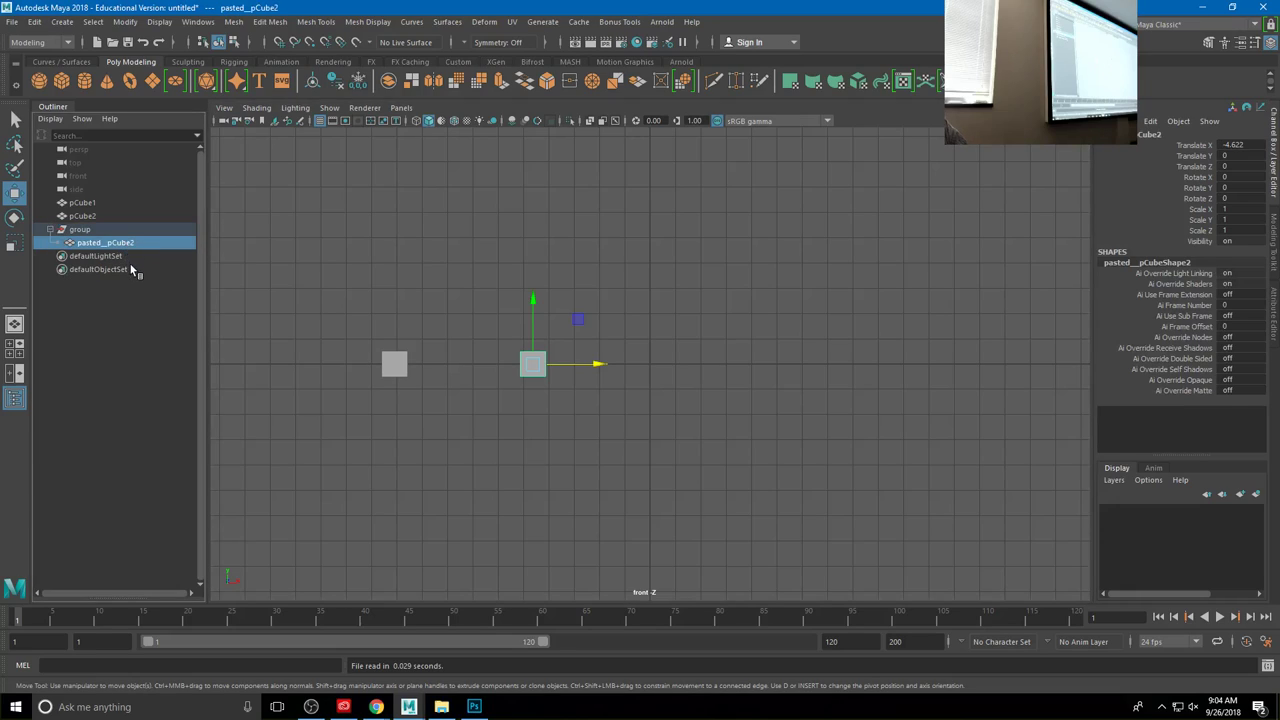
{"action": "left_click", "coordinate": [88, 230]}
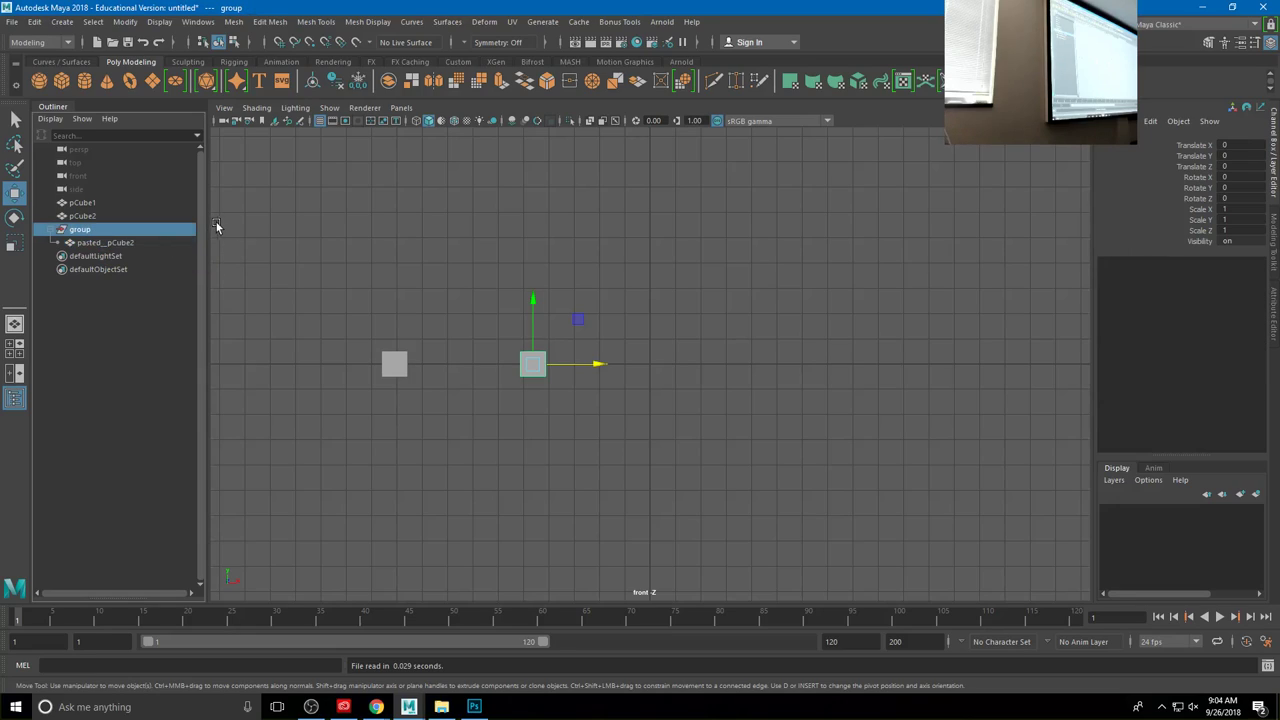
{"action": "key", "text": "Delete"}
Step: Duplicate the second cube twice and space all four cubes along X, the first at about -11.1 and the second at about -5.5
{"action": "left_click", "coordinate": [531, 364]}
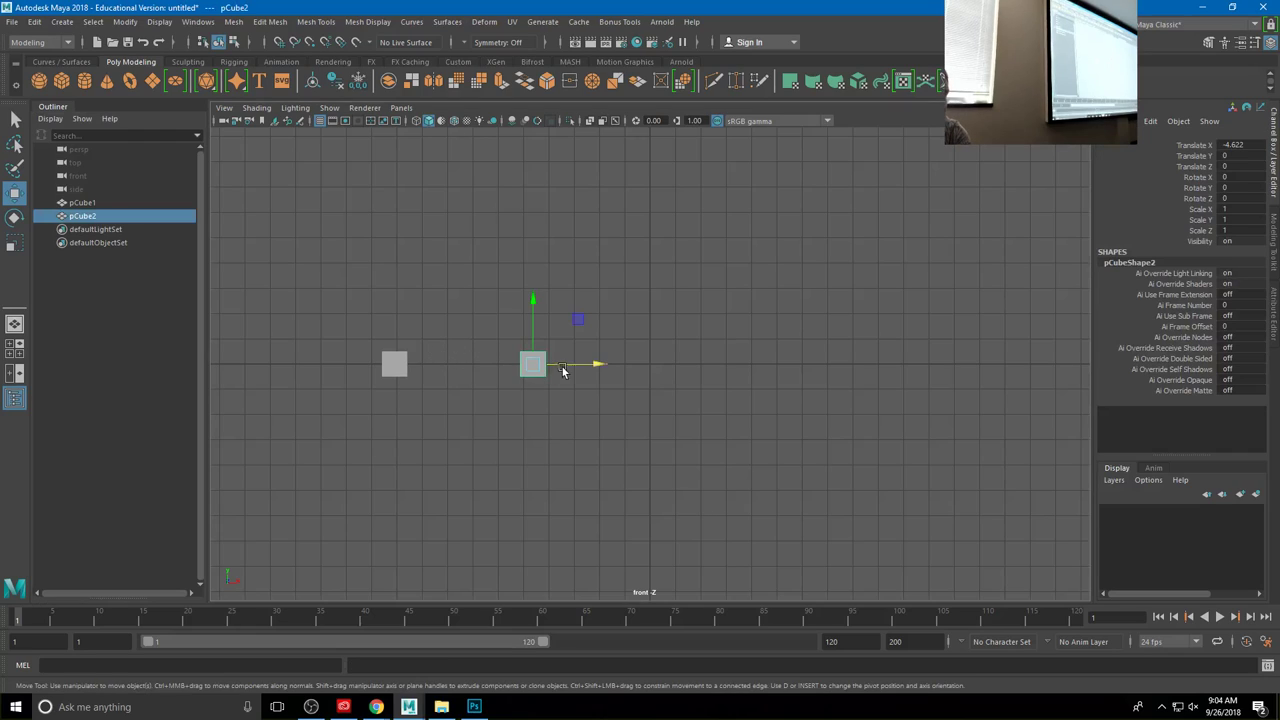
{"action": "left_click_drag", "start_coordinate": [562, 371], "coordinate": [553, 368]}
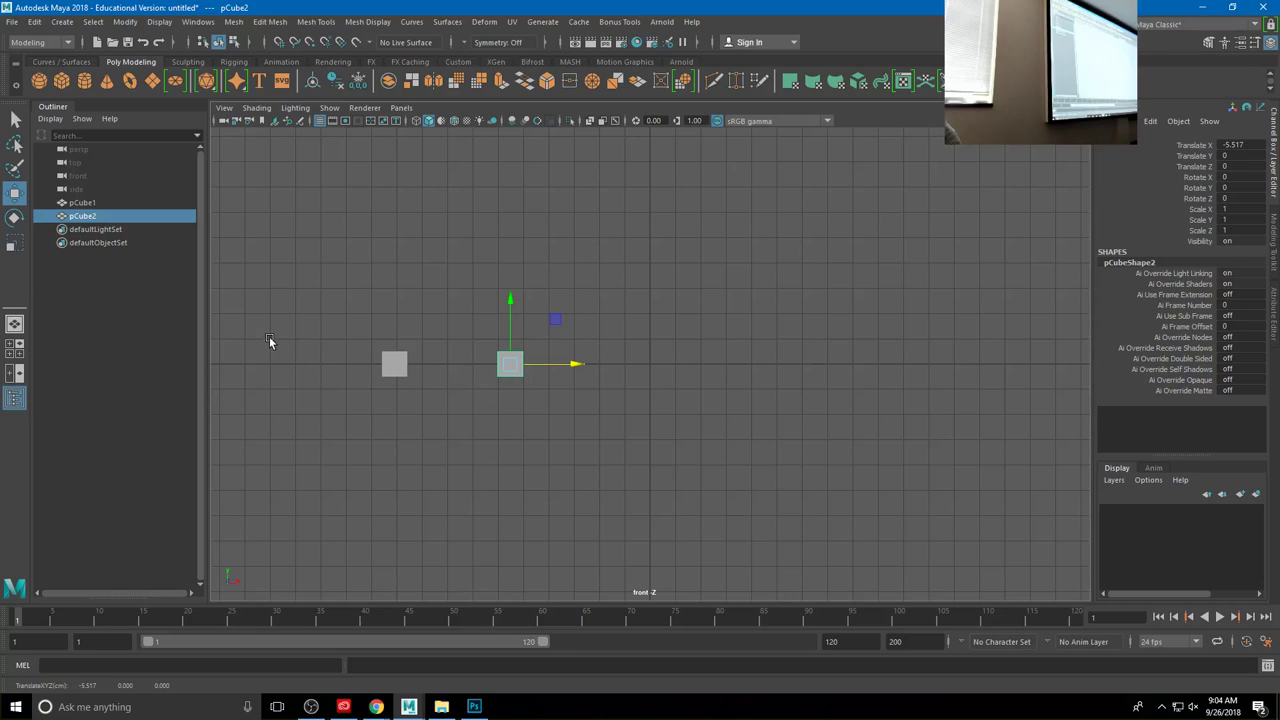
{"action": "key", "text": "ctrl+d"}
{"action": "left_click_drag", "start_coordinate": [550, 365], "coordinate": [857, 371]}
{"action": "key", "text": "ctrl+d"}
{"action": "left_click", "coordinate": [626, 366]}
{"action": "left_click_drag", "start_coordinate": [677, 365], "coordinate": [714, 364]}
{"action": "left_click_drag", "start_coordinate": [348, 335], "coordinate": [433, 366]}
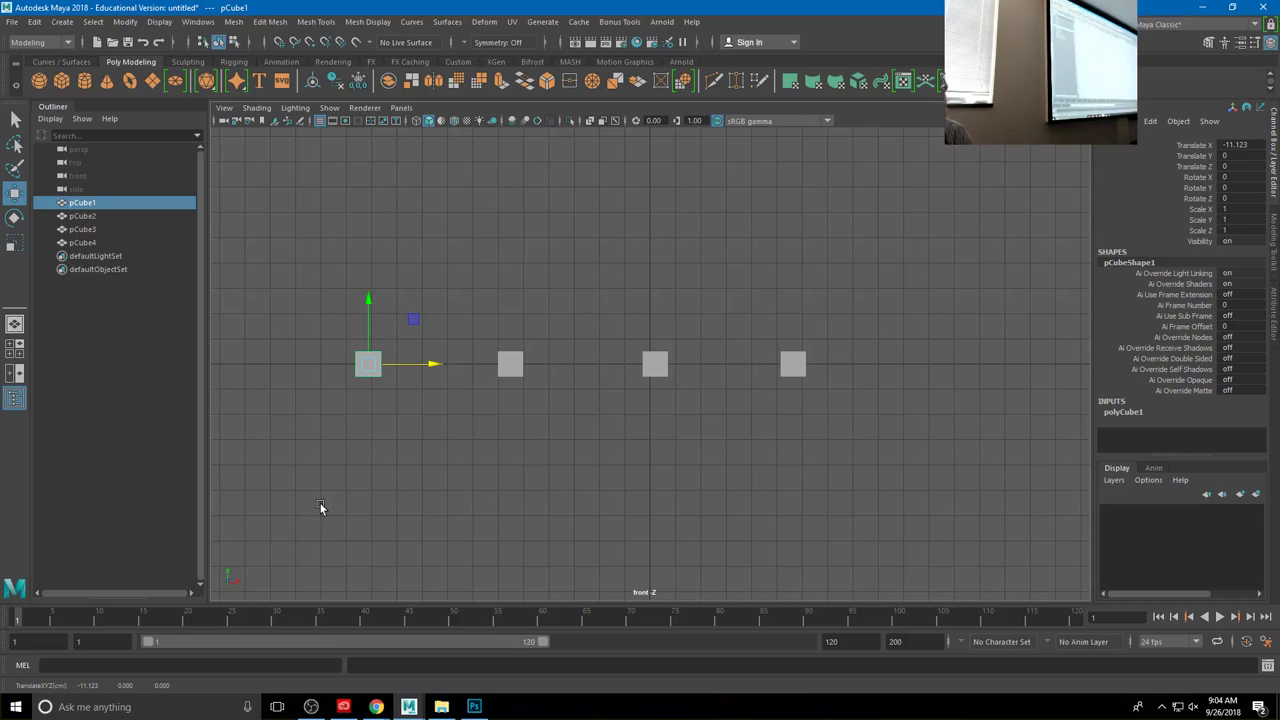
Step: Create a polygon cone and move it along X to about 13.7, beyond the row of cubes
{"action": "left_click", "coordinate": [103, 86]}
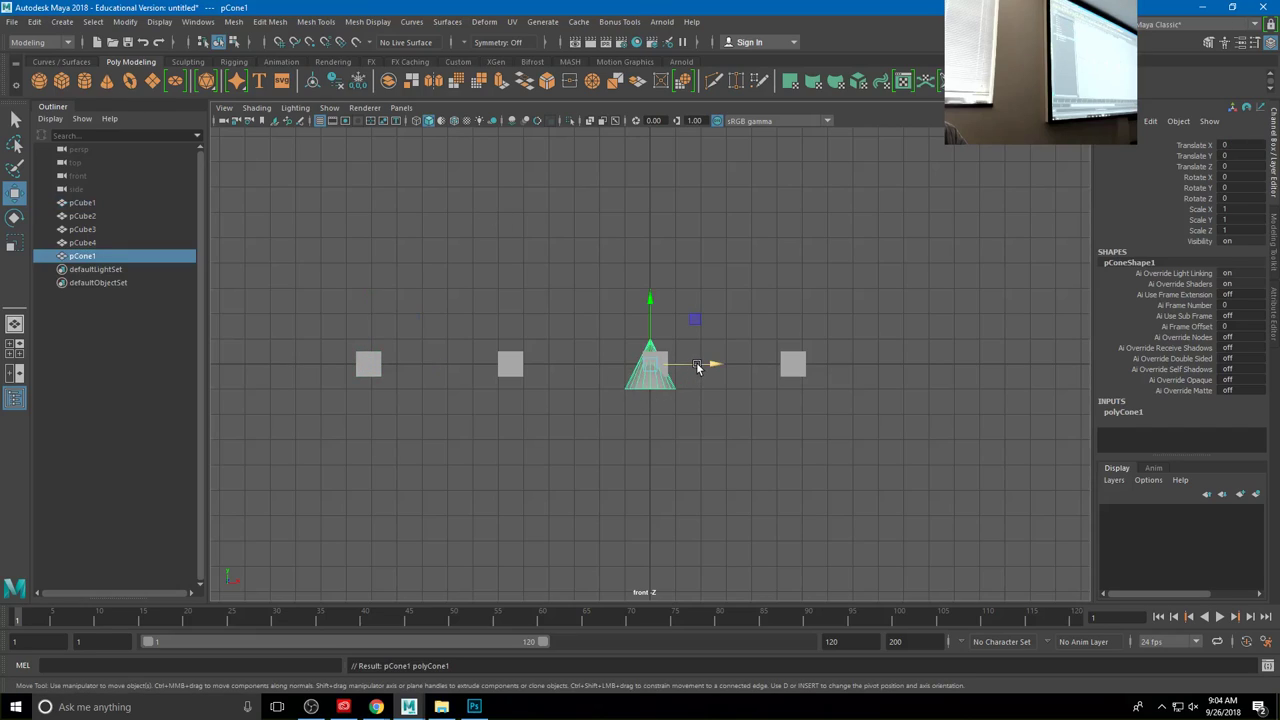
{"action": "left_click_drag", "start_coordinate": [709, 364], "coordinate": [1040, 376]}
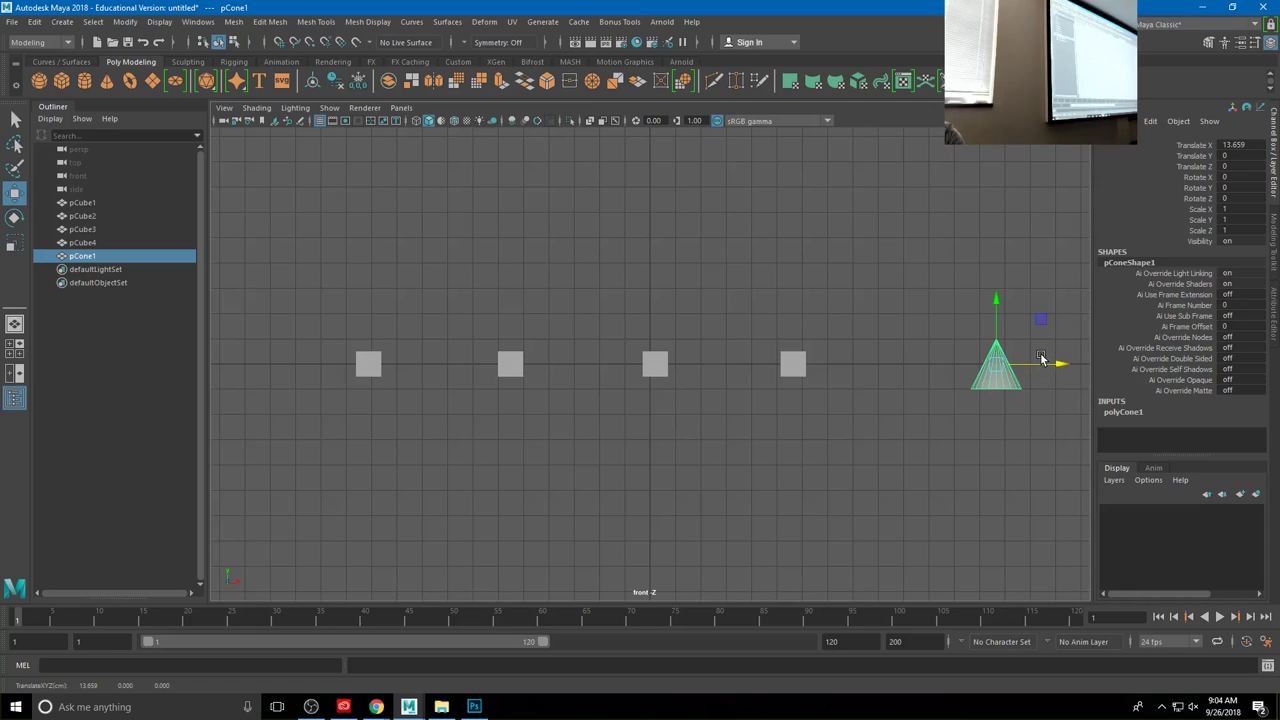
Step: Rotate the cone so its tip points toward the cubes, setting its Rotate Z to 90
{"action": "key", "text": "e"}
{"action": "left_click_drag", "start_coordinate": [954, 331], "coordinate": [949, 414]}
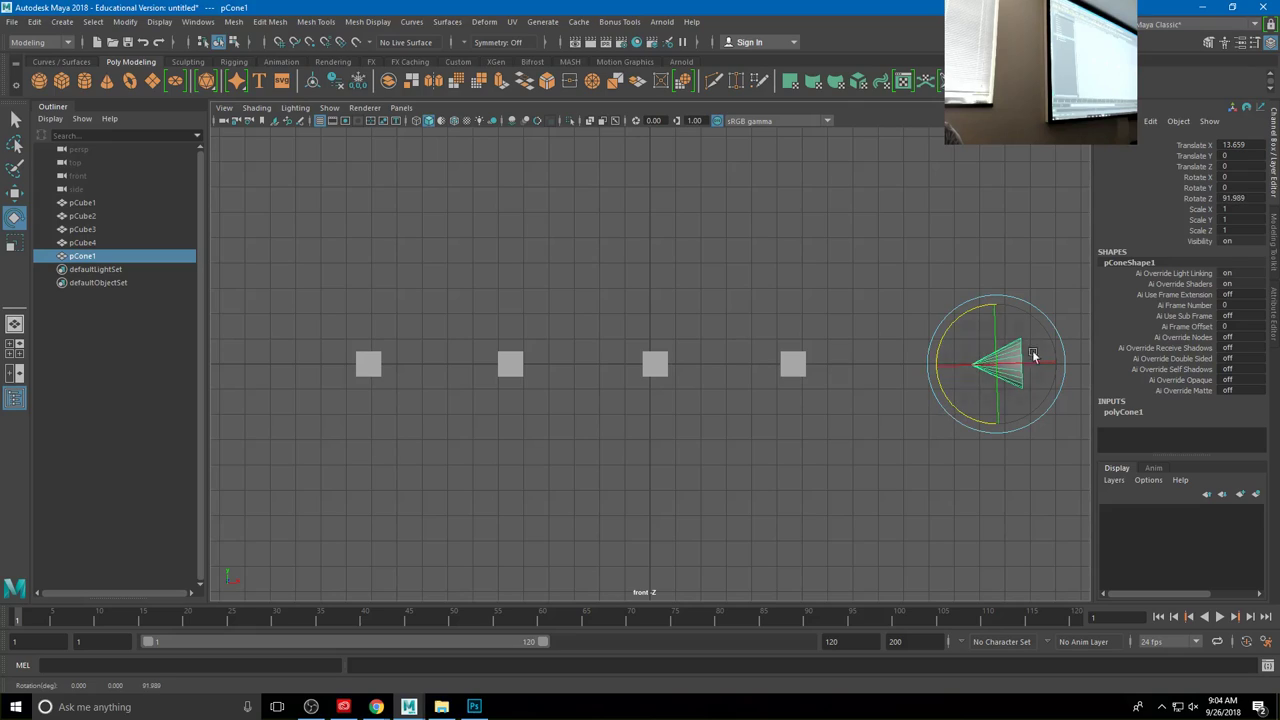
{"action": "double_click", "coordinate": [1248, 197]}
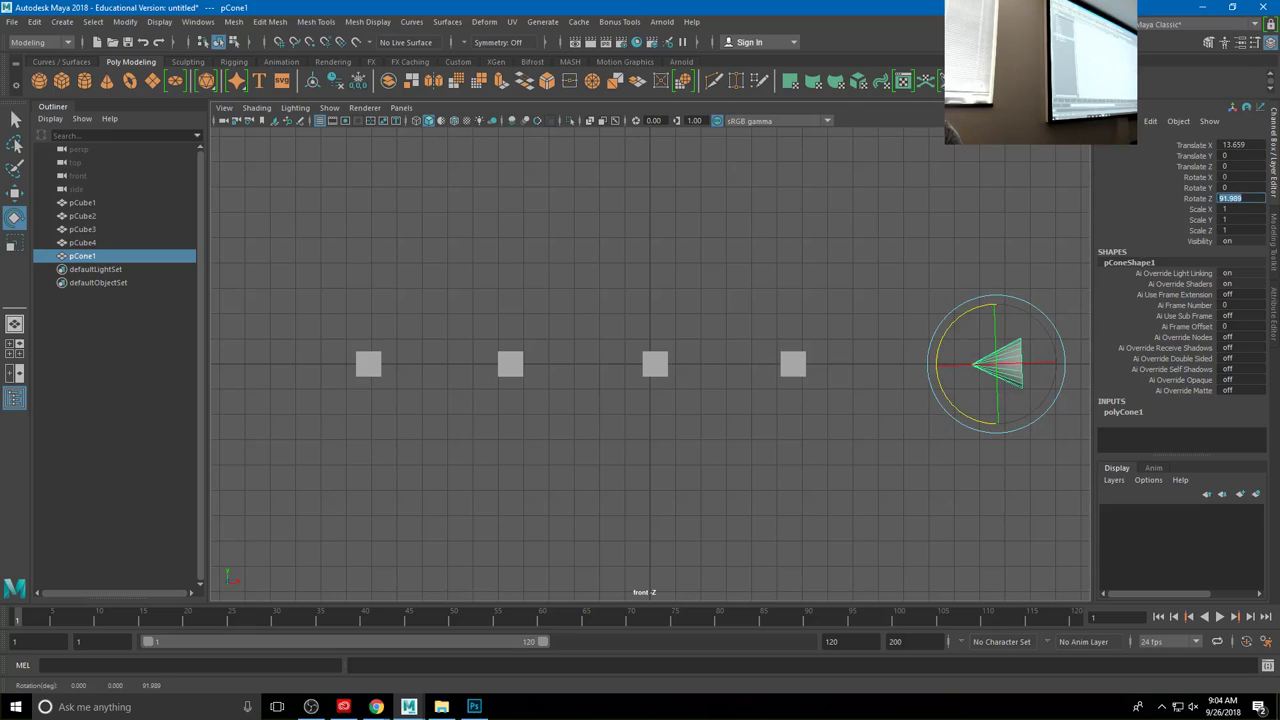
{"action": "key", "text": "Escape"}
{"action": "key", "text": "d"}
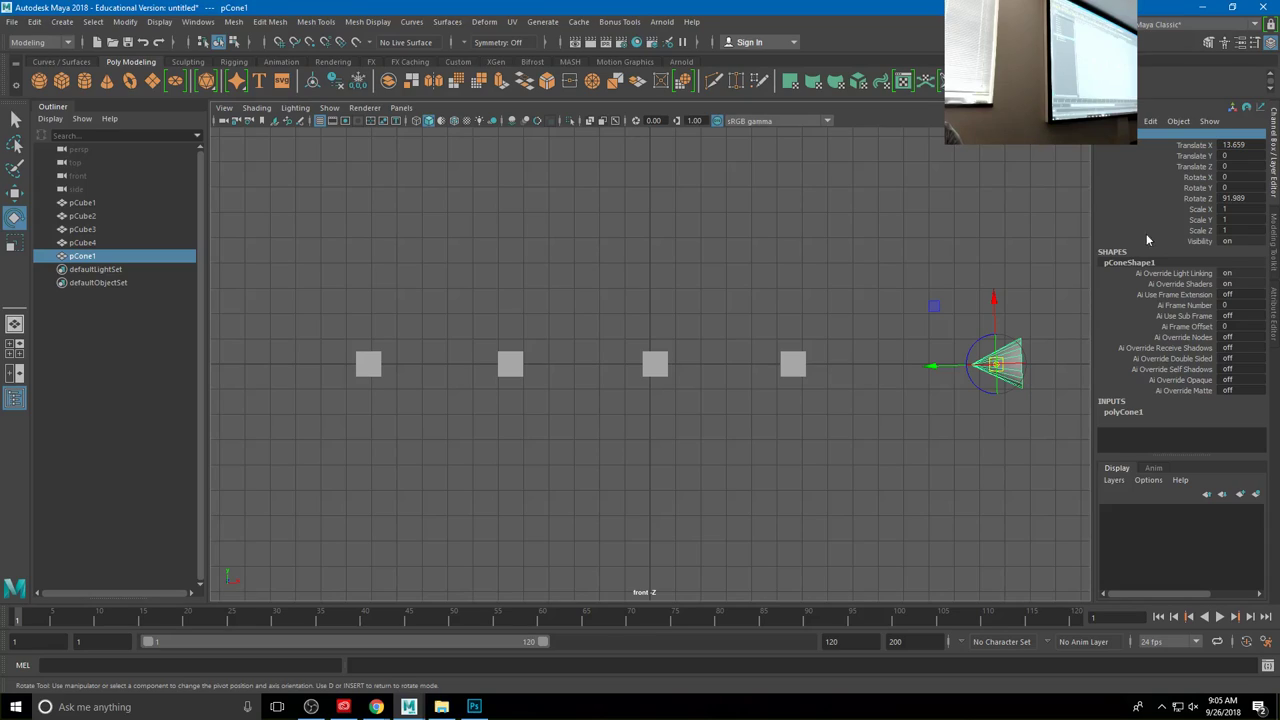
{"action": "double_click", "coordinate": [1240, 199]}
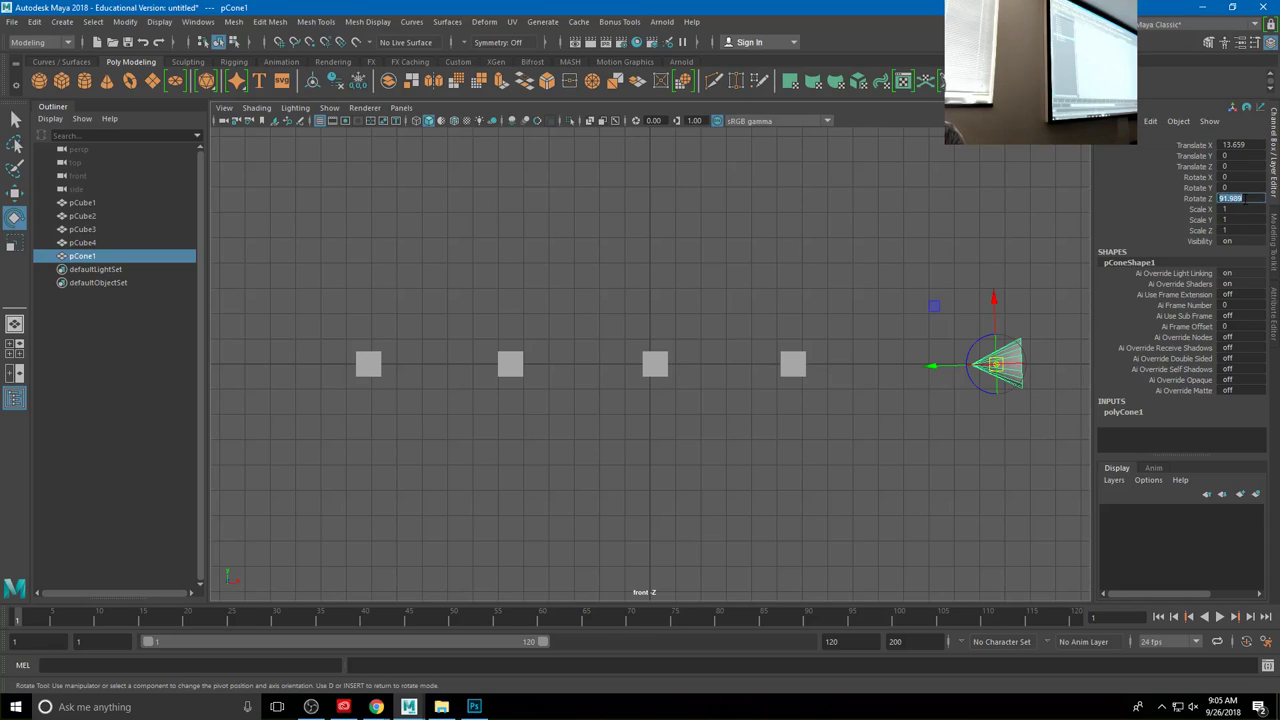
{"action": "type", "text": "90"}
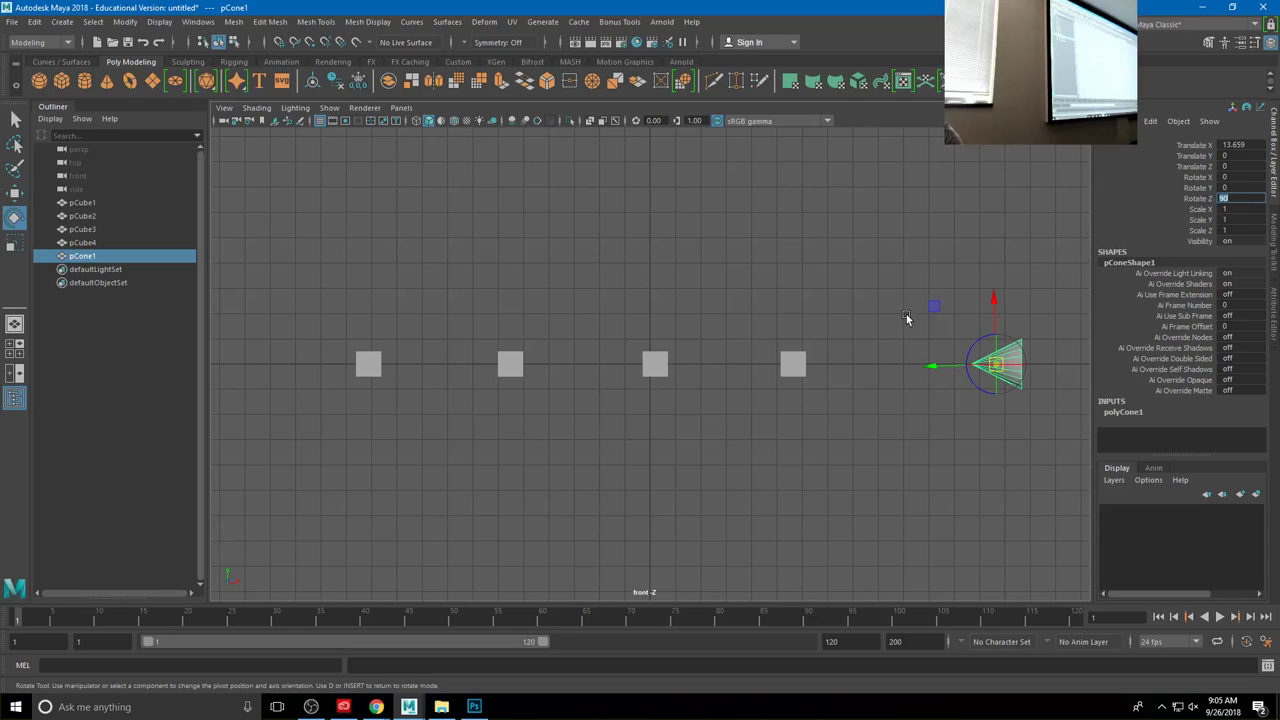
{"action": "left_click", "coordinate": [954, 289]}
{"action": "left_click", "coordinate": [1004, 370]}
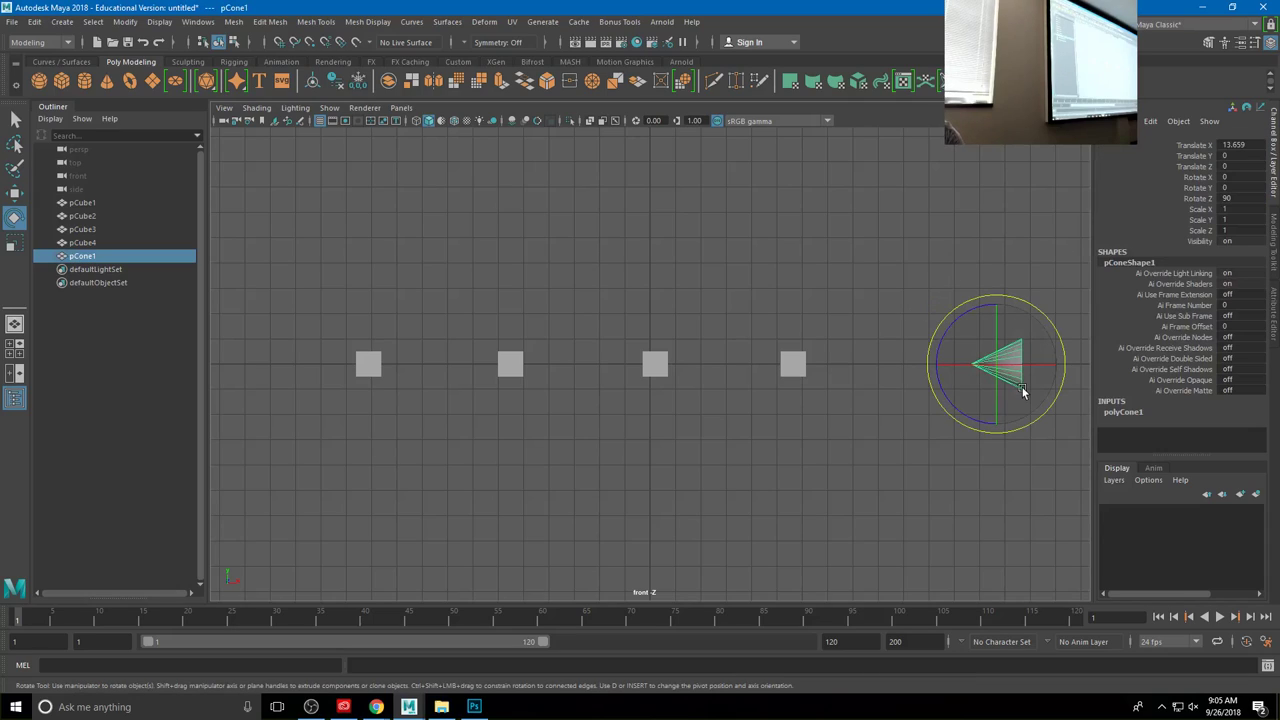
Step: Scale the cone into a slim pointer, with Scale X and Z at about 0.42 and Scale Y at about 1.16
{"action": "left_click", "coordinate": [1011, 302]}
{"action": "left_click", "coordinate": [1011, 370]}
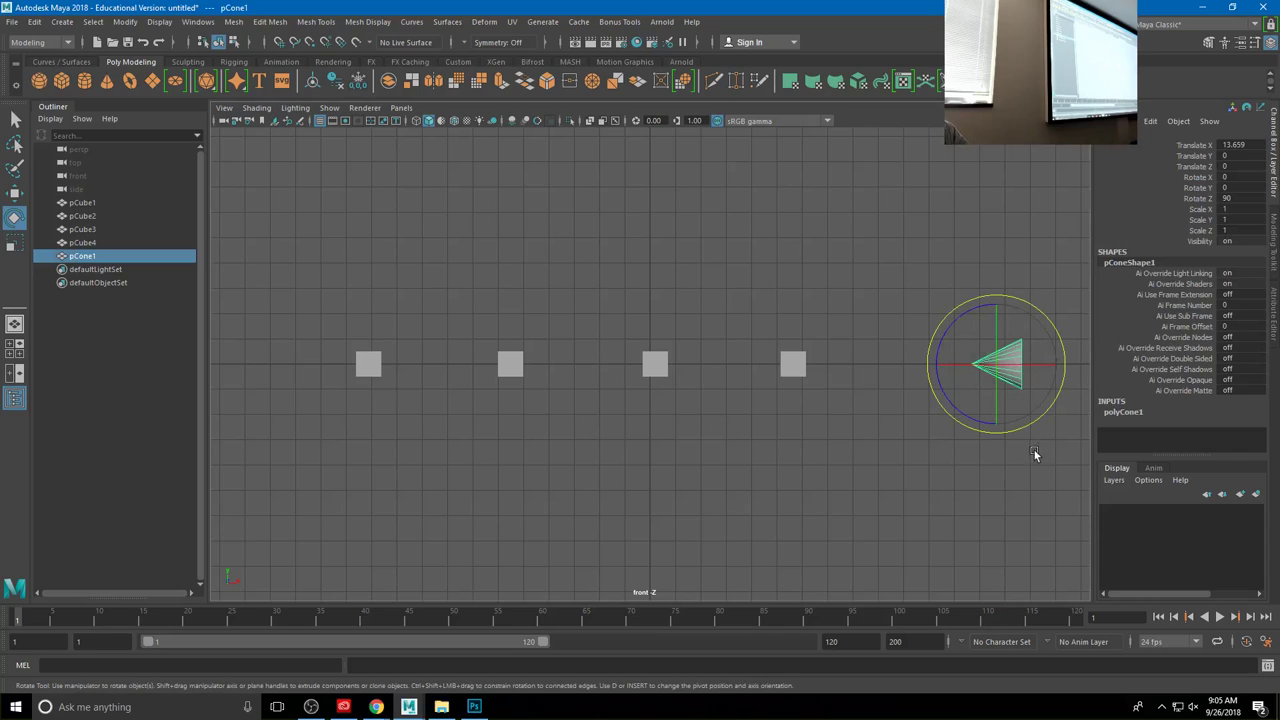
{"action": "key", "text": "r"}
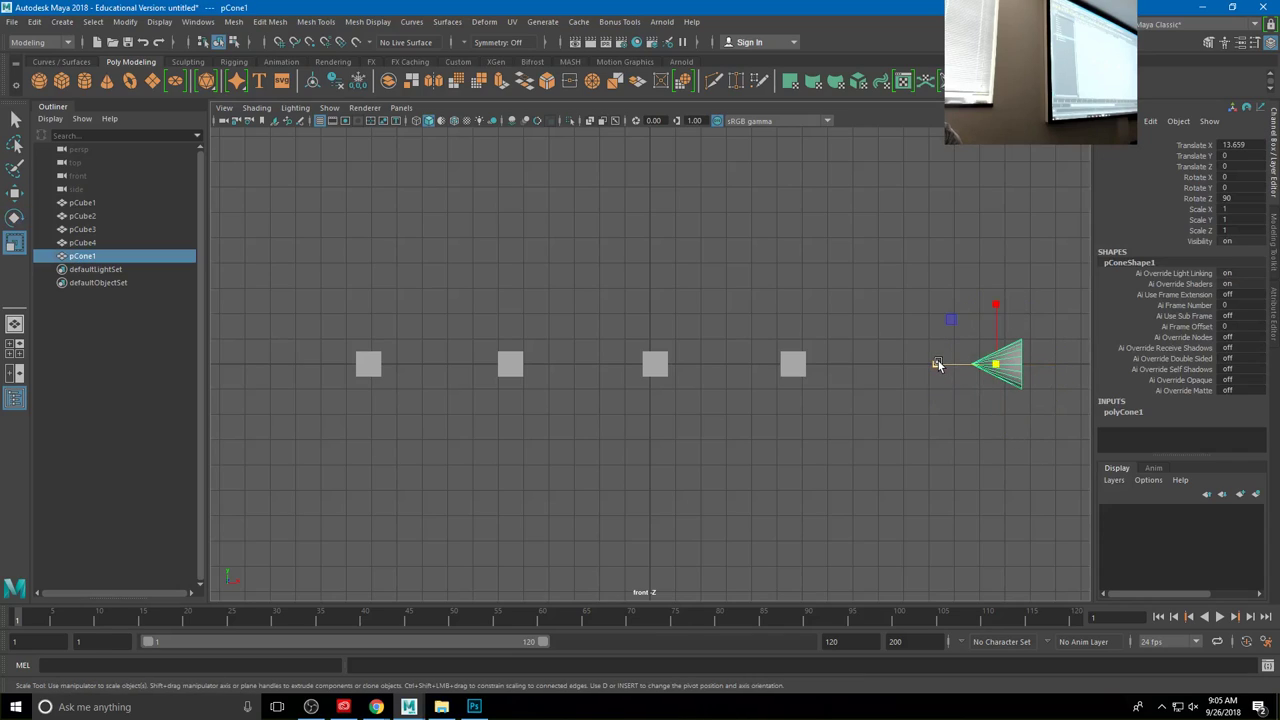
{"action": "left_click_drag", "start_coordinate": [936, 364], "coordinate": [850, 364]}
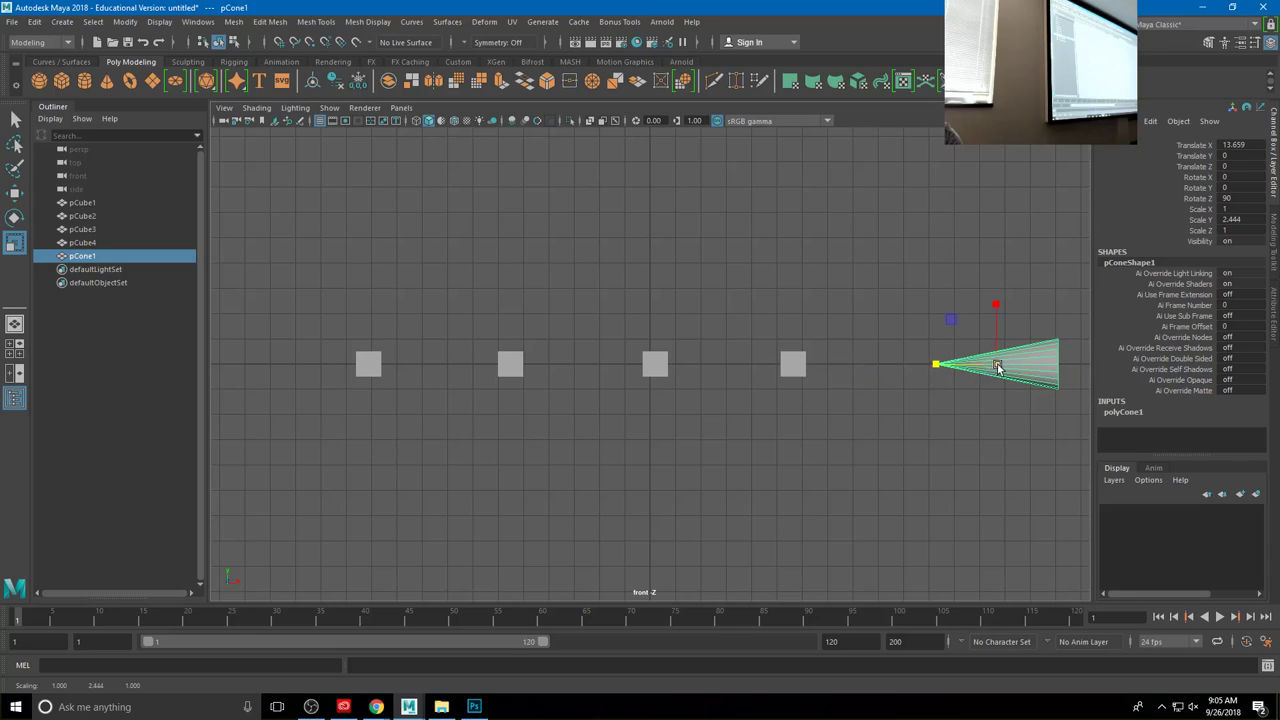
{"action": "left_click_drag", "start_coordinate": [997, 366], "coordinate": [929, 366]}
{"action": "left_click", "coordinate": [1013, 300]}
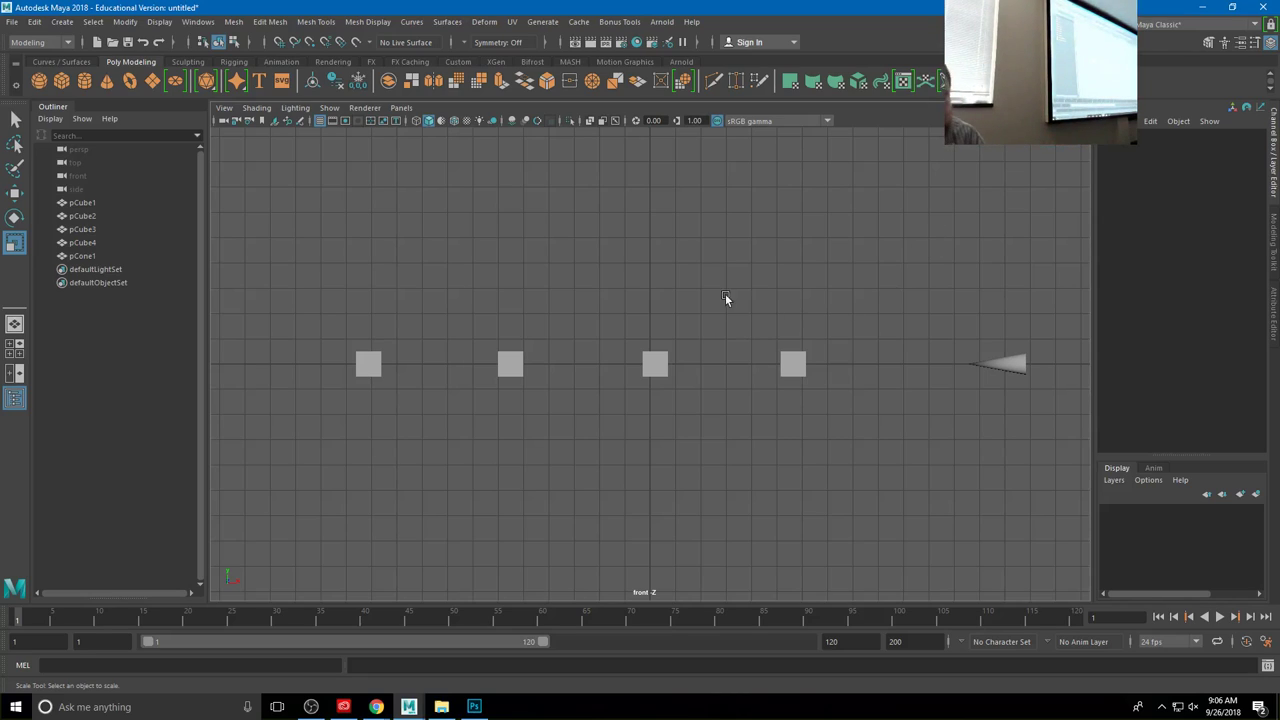
Step: Spread out the row by moving the fourth cube toward the cone, the first two away from it, and the first cube farther still
{"action": "left_click_drag", "start_coordinate": [723, 300], "coordinate": [897, 363]}
{"action": "key", "text": "w"}
{"action": "left_click_drag", "start_coordinate": [314, 294], "coordinate": [536, 415]}
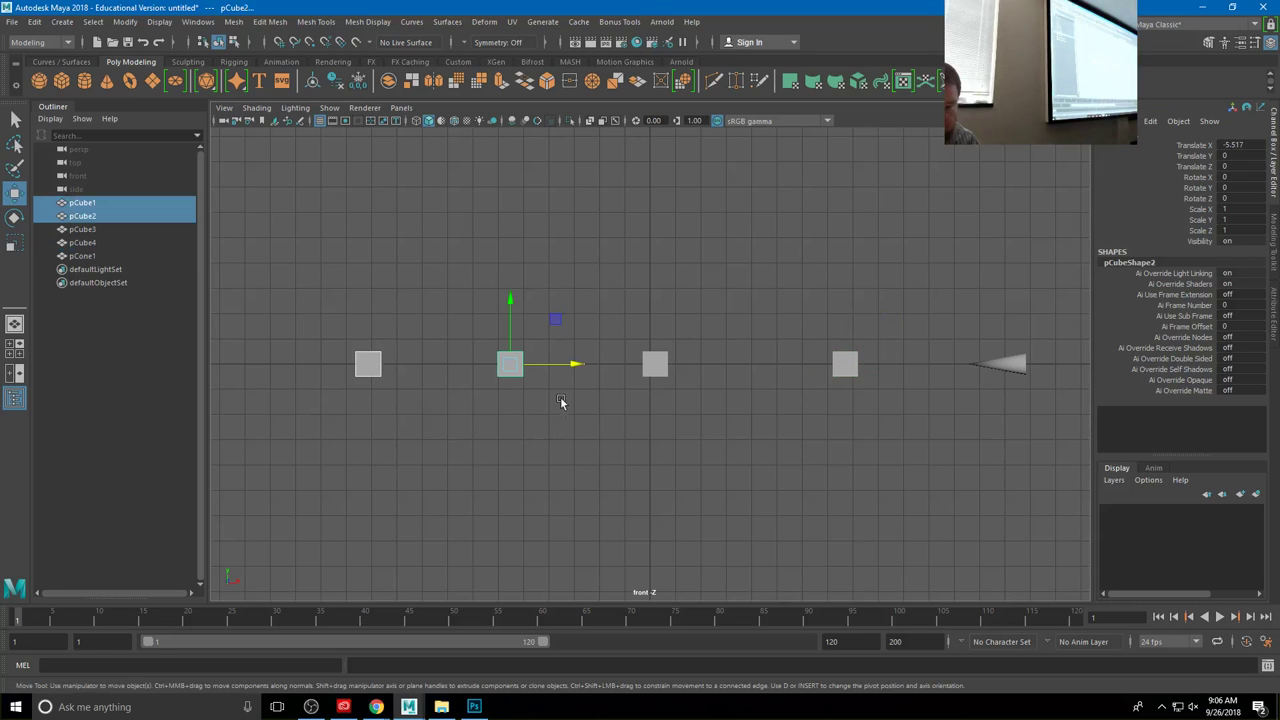
{"action": "left_click_drag", "start_coordinate": [573, 365], "coordinate": [549, 363]}
{"action": "right_click_drag", "start_coordinate": [549, 363], "coordinate": [380, 377], "text": "alt"}
{"action": "left_click_drag", "start_coordinate": [458, 328], "coordinate": [528, 422]}
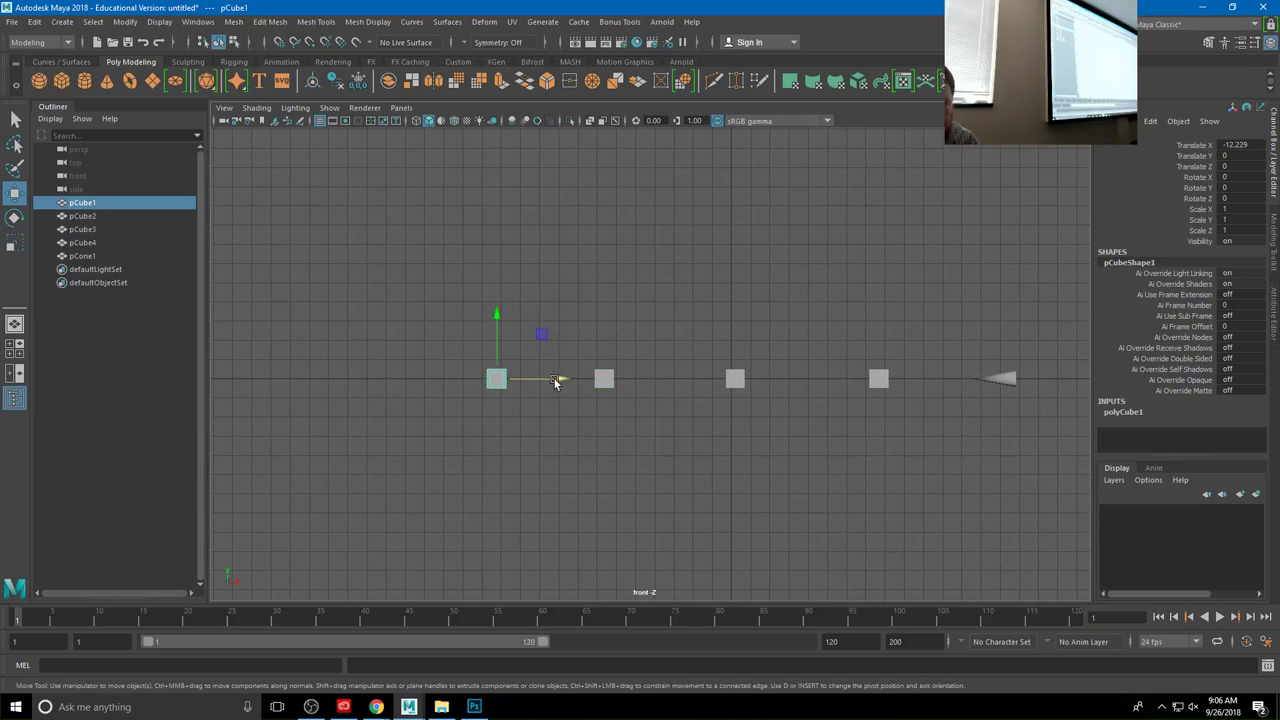
{"action": "left_click_drag", "start_coordinate": [560, 380], "coordinate": [533, 380]}
{"action": "left_click", "coordinate": [800, 520]}
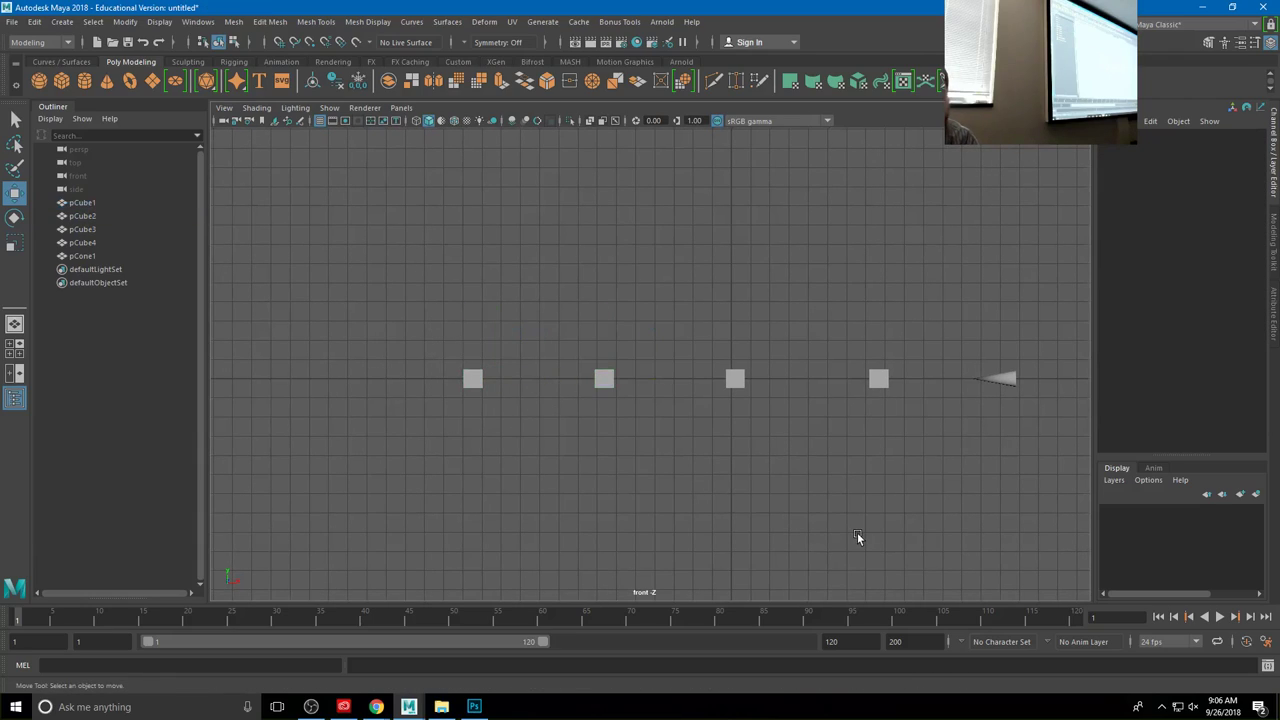
Step: Set a keyframe on all the cone's channels at frame 1, in its starting position beyond the fourth cube
{"action": "left_click", "coordinate": [1007, 378]}
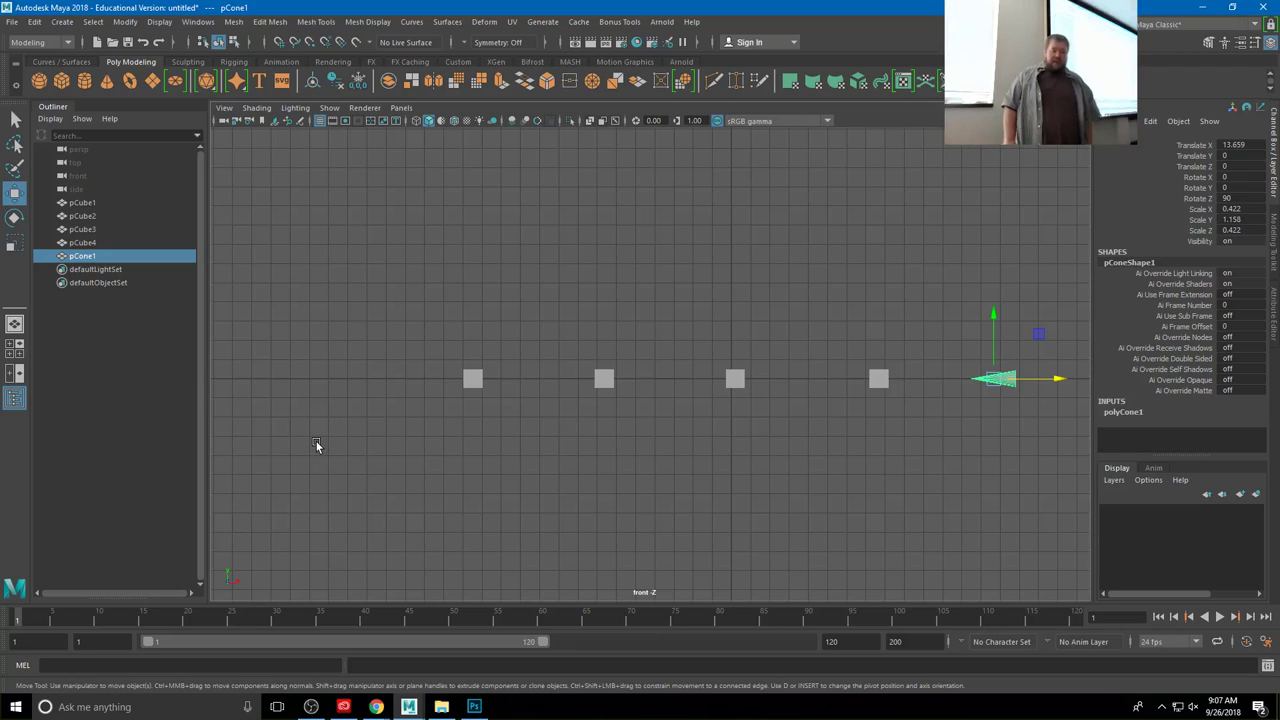
{"action": "key", "text": "s"}
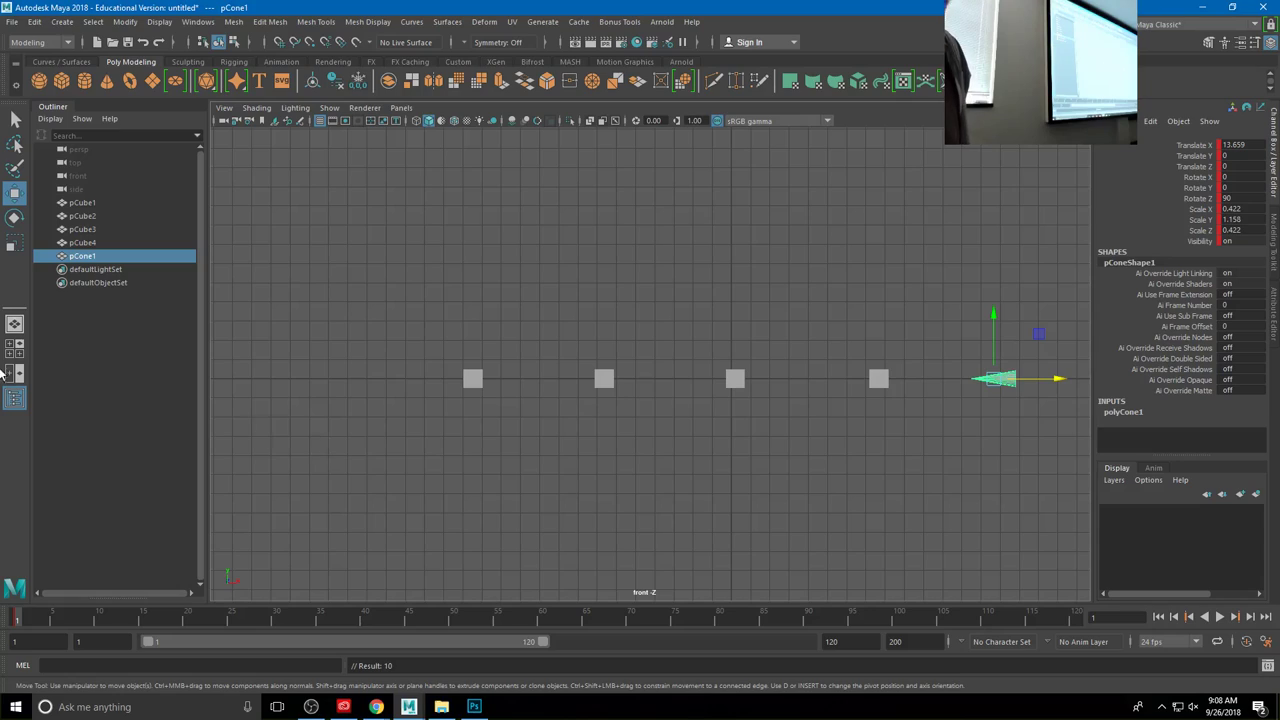
Step: Try moving the cone past all the cubes to X about -21.7 at frame 120 without keying it, and scrub back through the timeline
{"action": "left_click_drag", "start_coordinate": [20, 622], "coordinate": [1120, 705]}
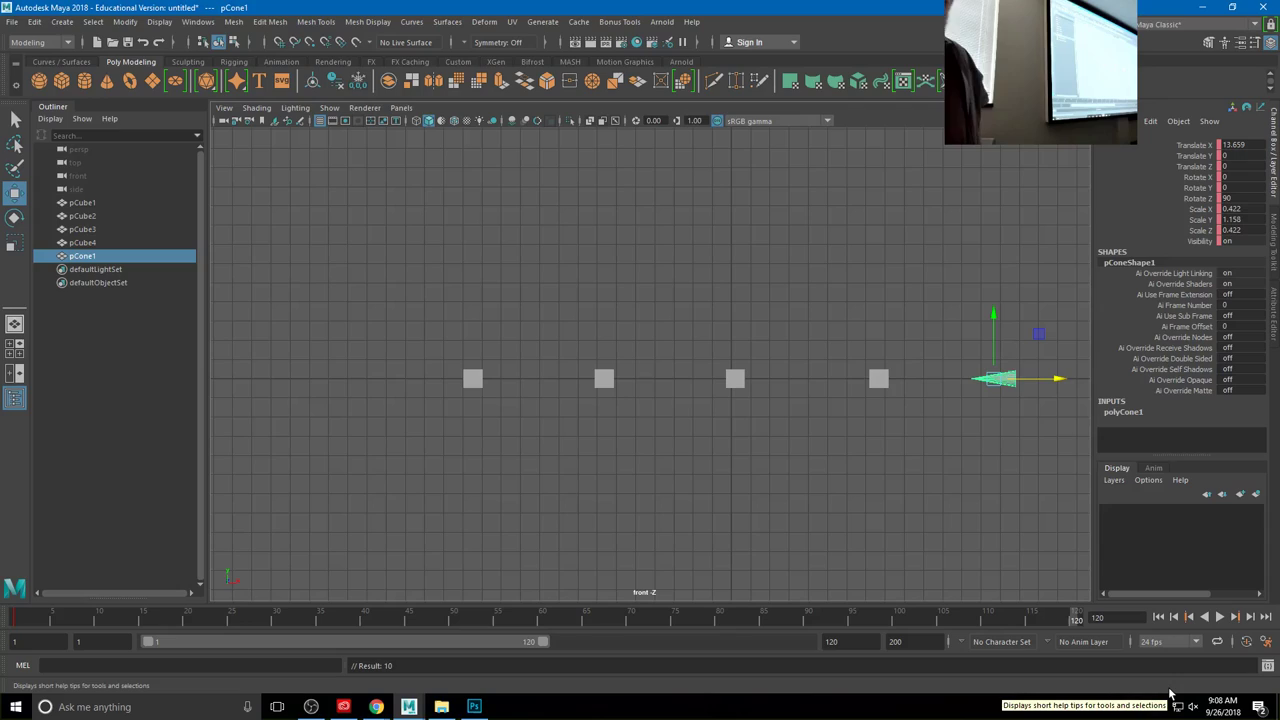
{"action": "left_click_drag", "start_coordinate": [1054, 380], "coordinate": [374, 414]}
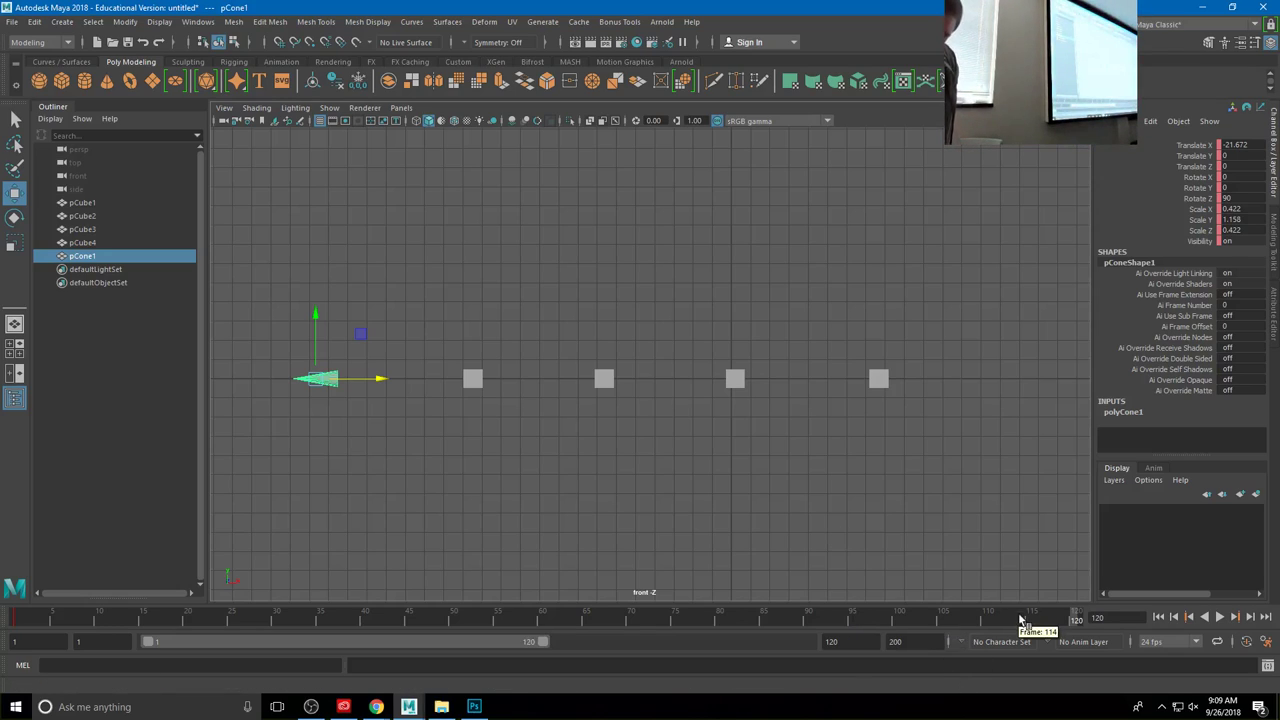
{"action": "left_click_drag", "start_coordinate": [1029, 620], "coordinate": [939, 628]}
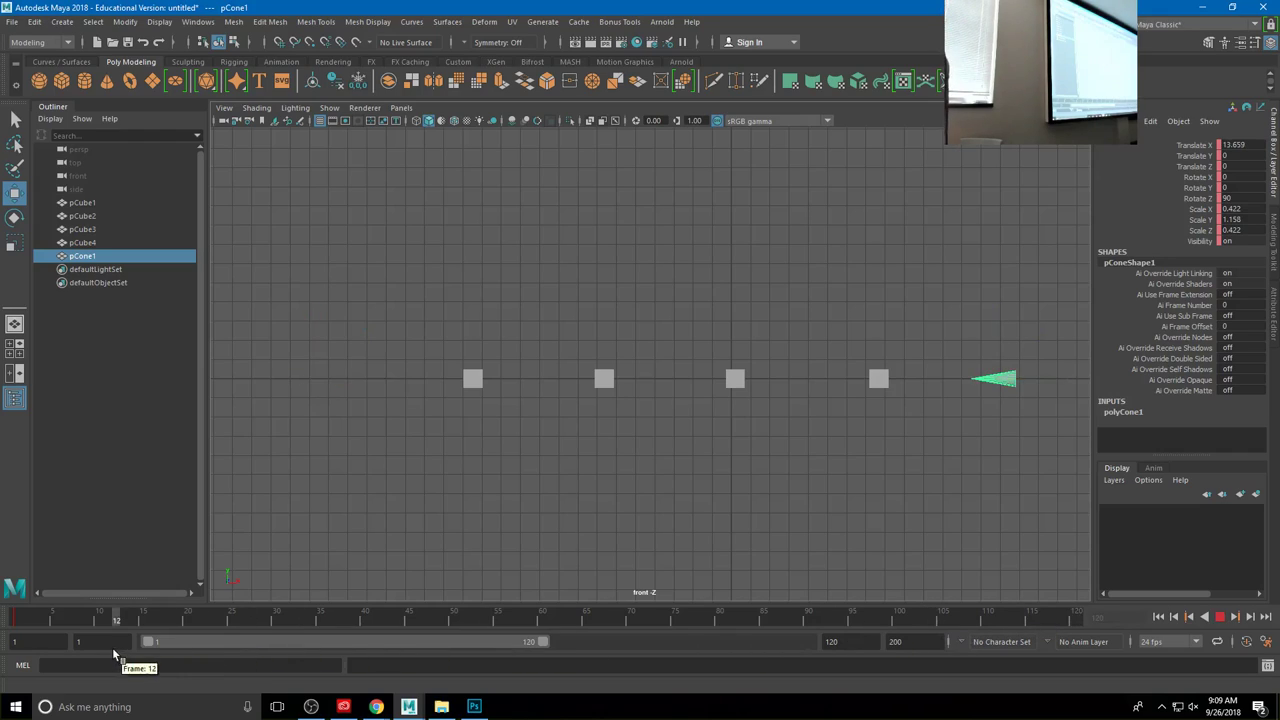
{"action": "left_click", "coordinate": [88, 621]}
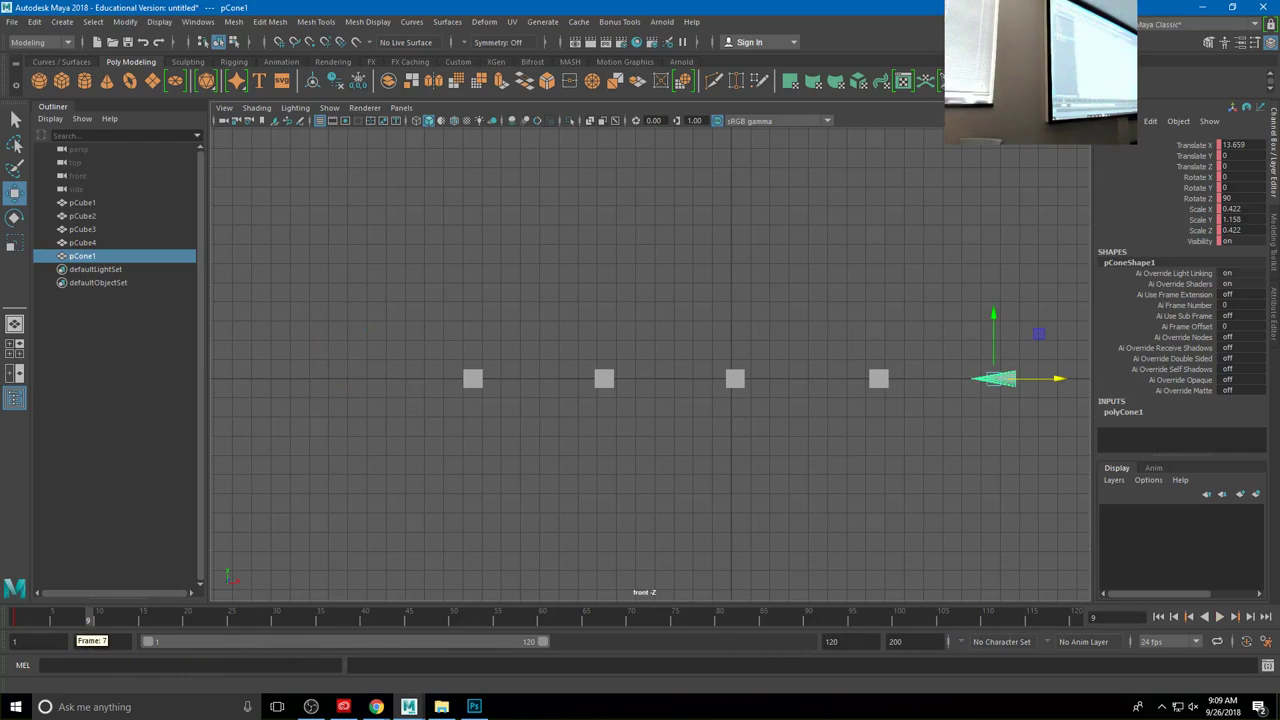
{"action": "key", "text": "alt+v"}
Step: At frame 120, move the cone past the first cube to X about -20.2, set a keyframe, and play the animation
{"action": "left_click", "coordinate": [1075, 617]}
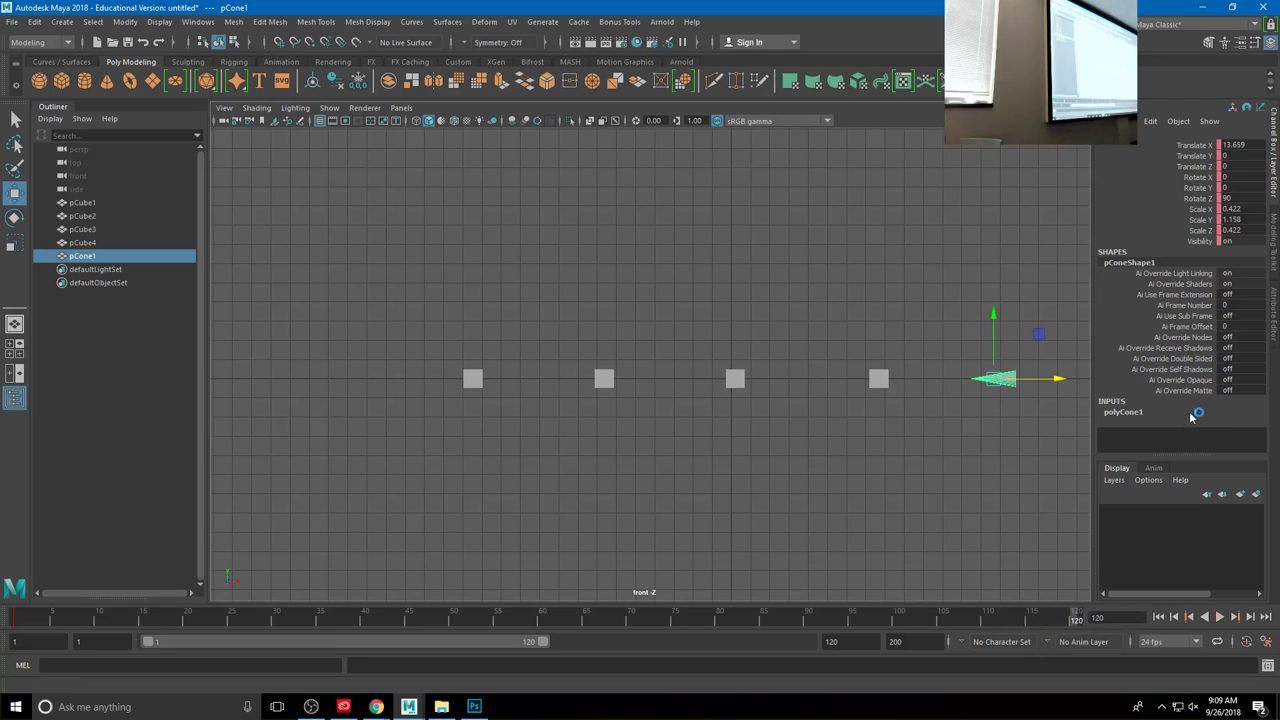
{"action": "left_click_drag", "start_coordinate": [1066, 379], "coordinate": [434, 379]}
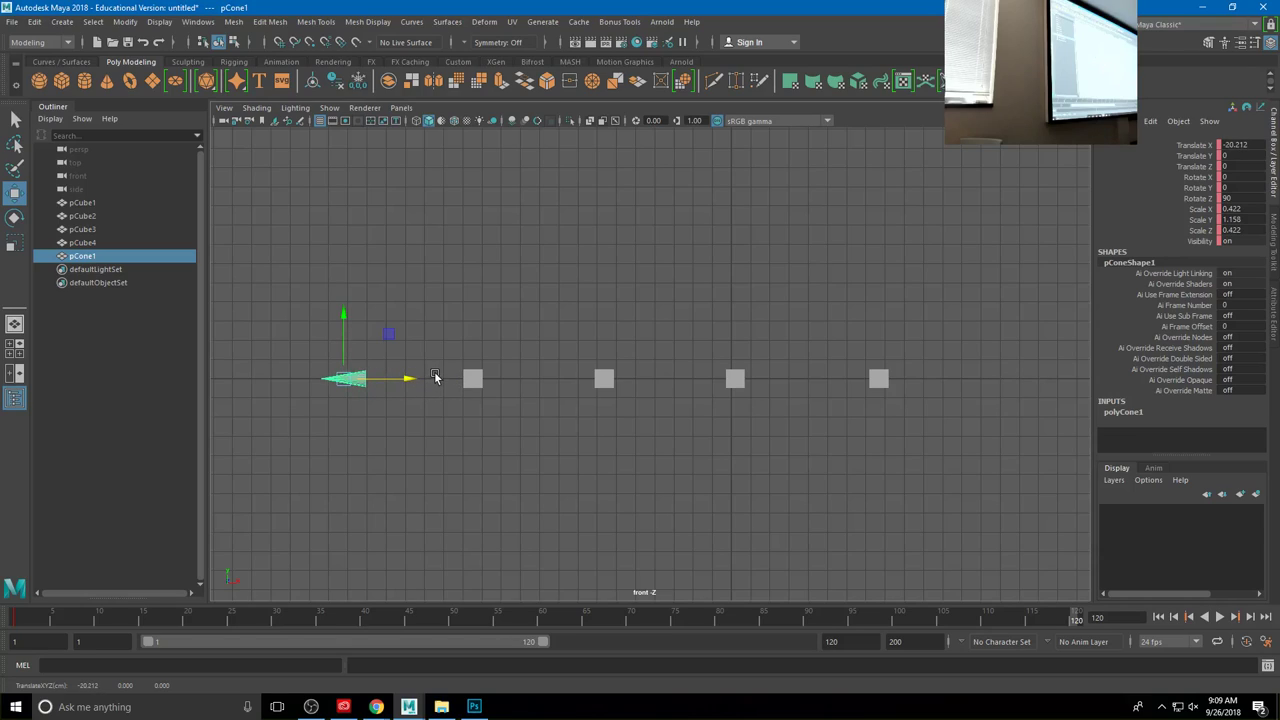
{"action": "key", "text": "s"}
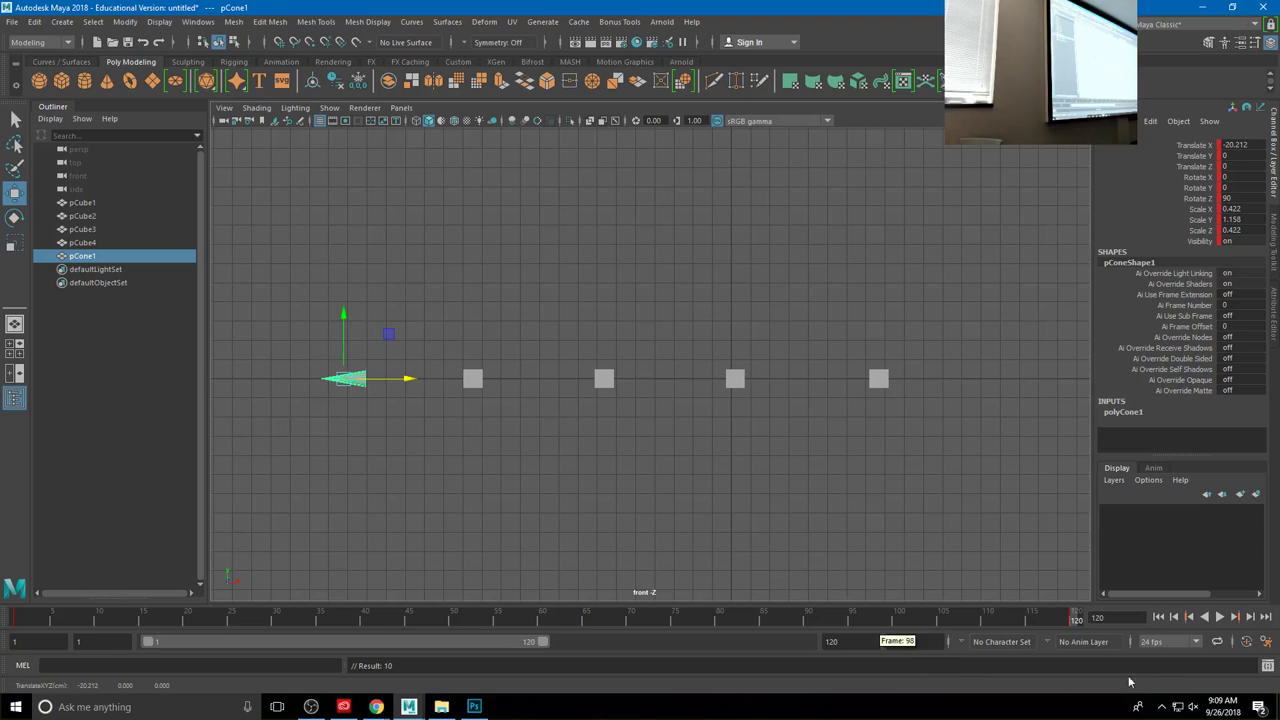
{"action": "left_click", "coordinate": [1218, 617]}
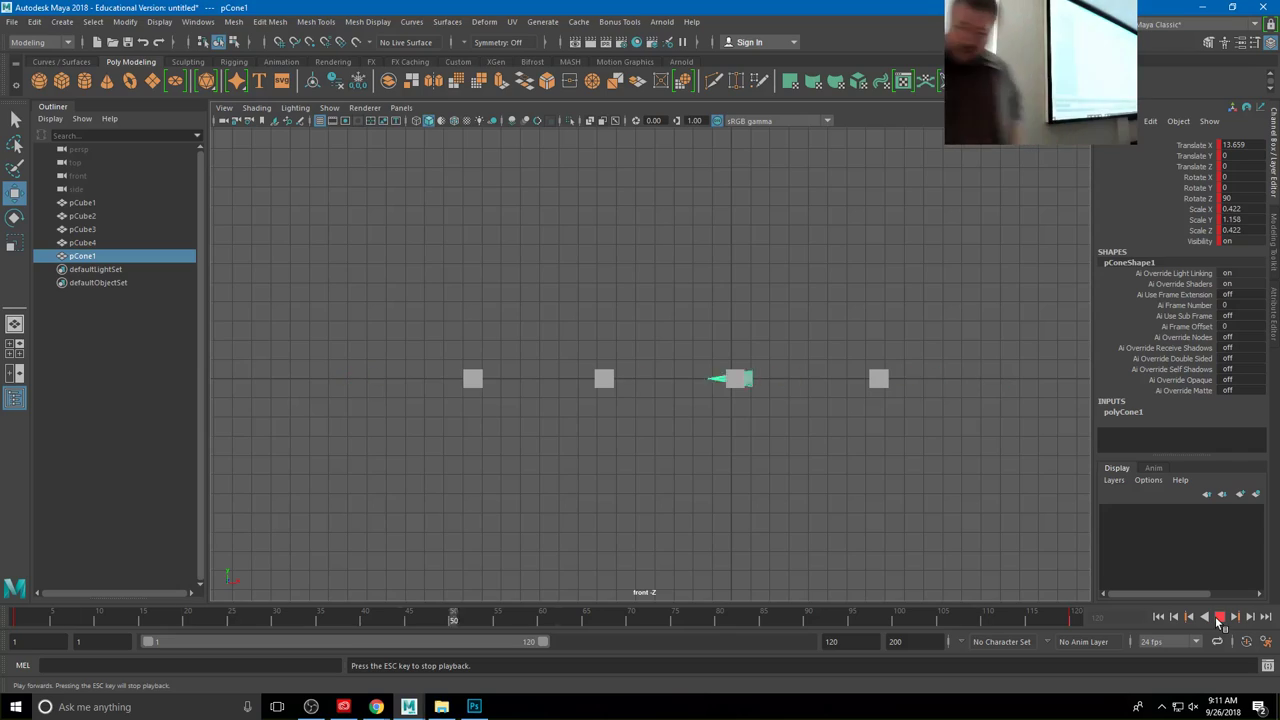
{"action": "left_click", "coordinate": [1219, 619]}
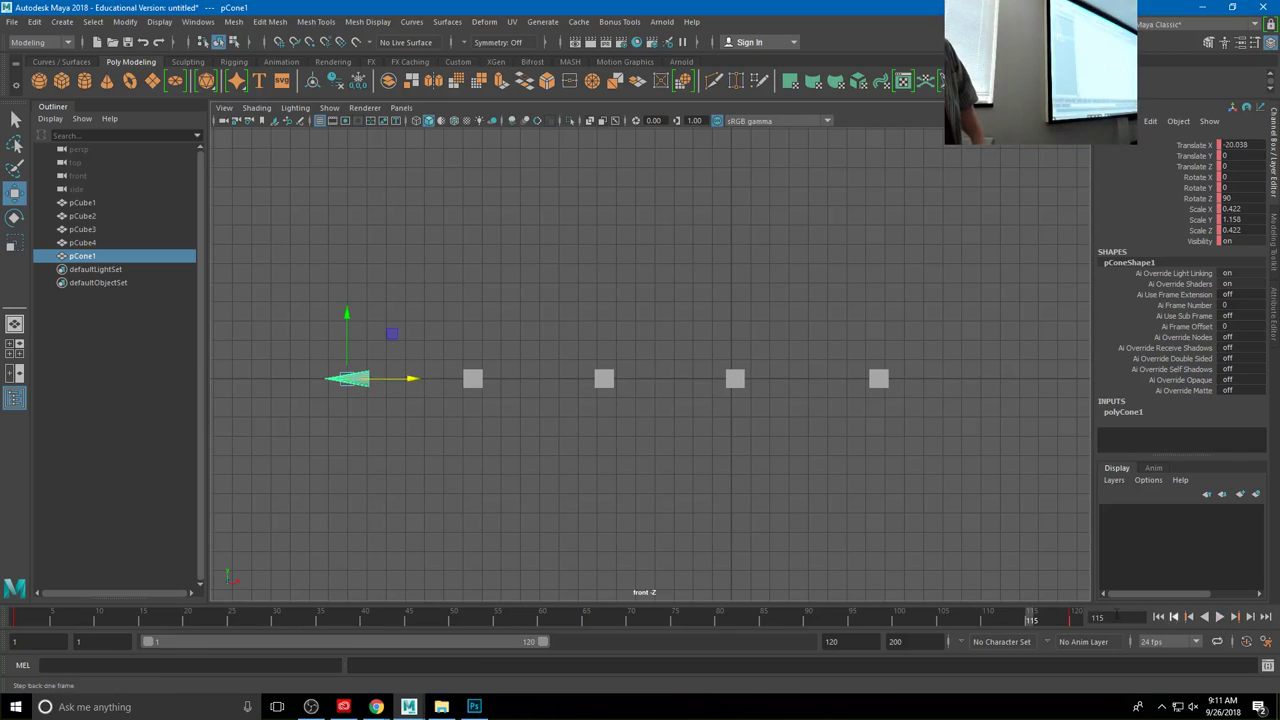
Step: Set the timeline's playback speed to Real-time and play the cone animation again
{"action": "right_click", "coordinate": [721, 621]}
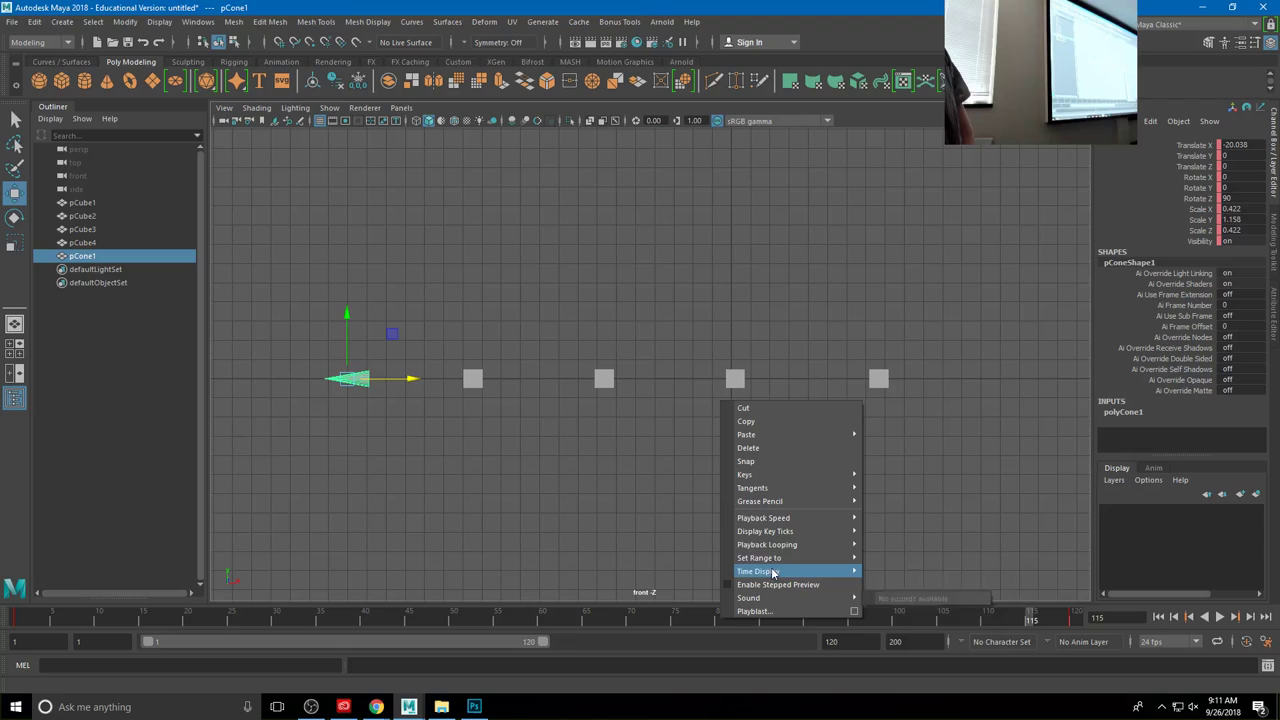
{"action": "mouse_move", "coordinate": [790, 518]}
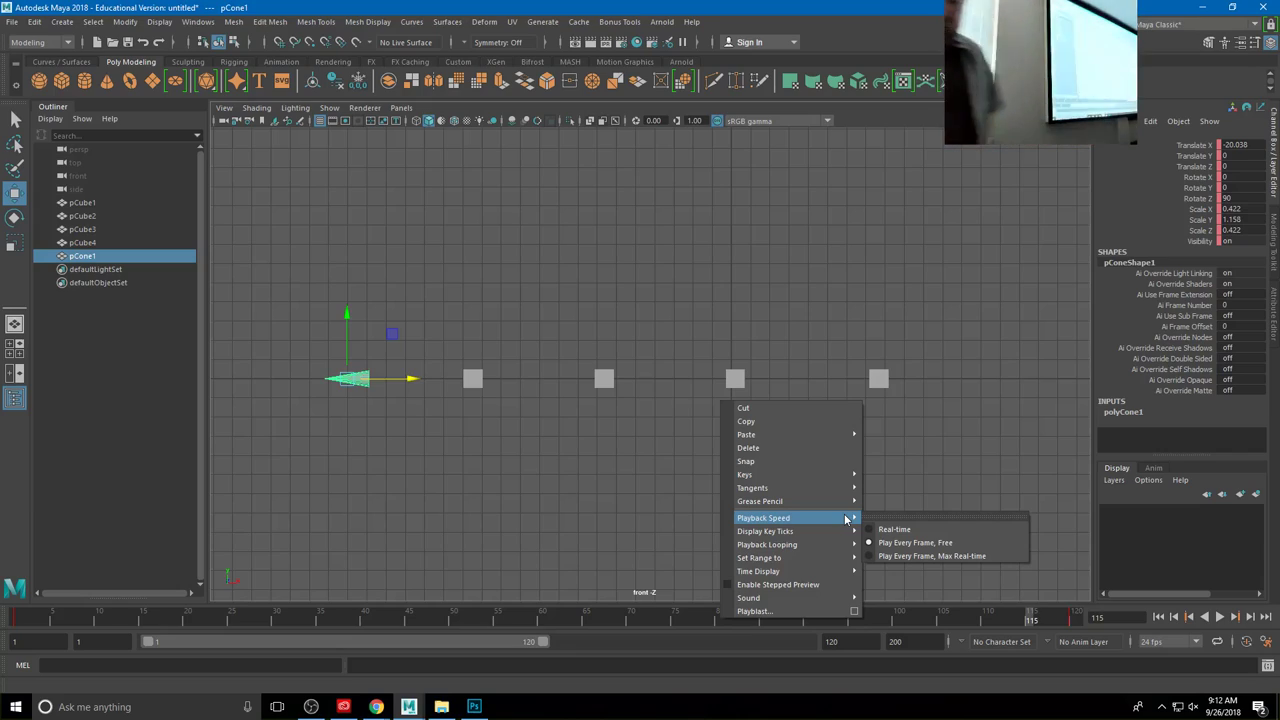
{"action": "left_click", "coordinate": [887, 529]}
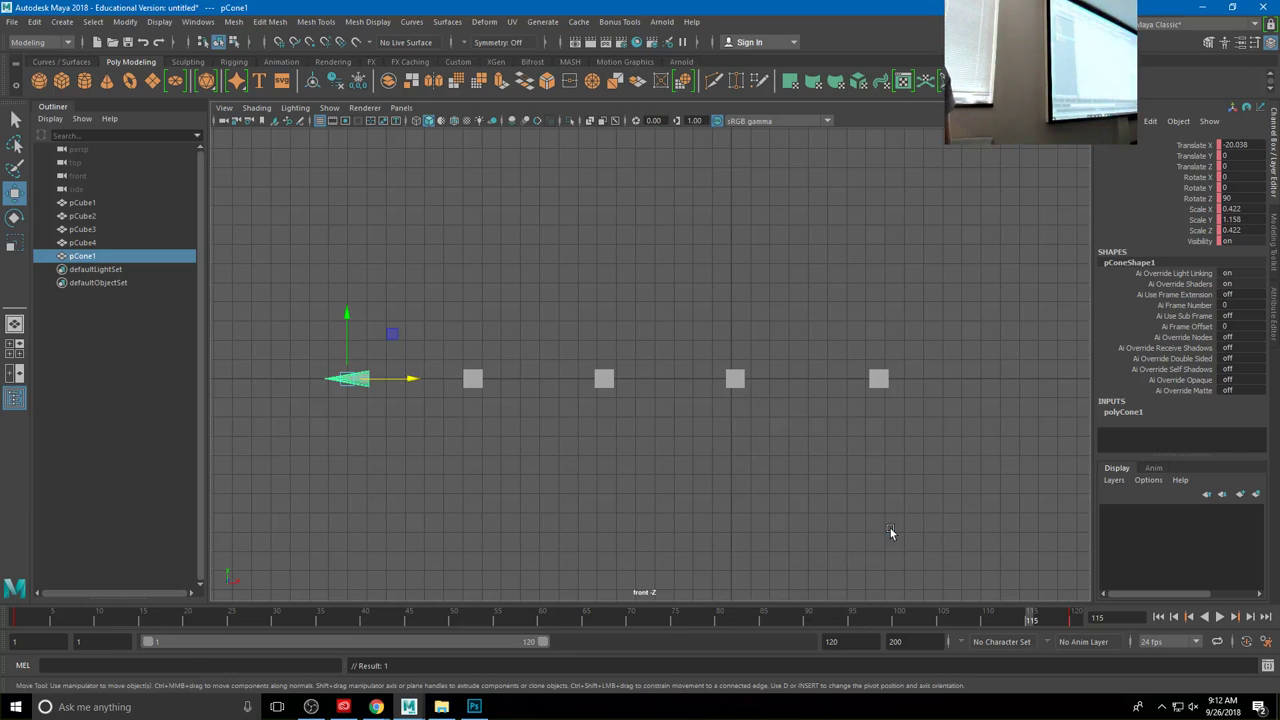
{"action": "left_click", "coordinate": [1220, 618]}
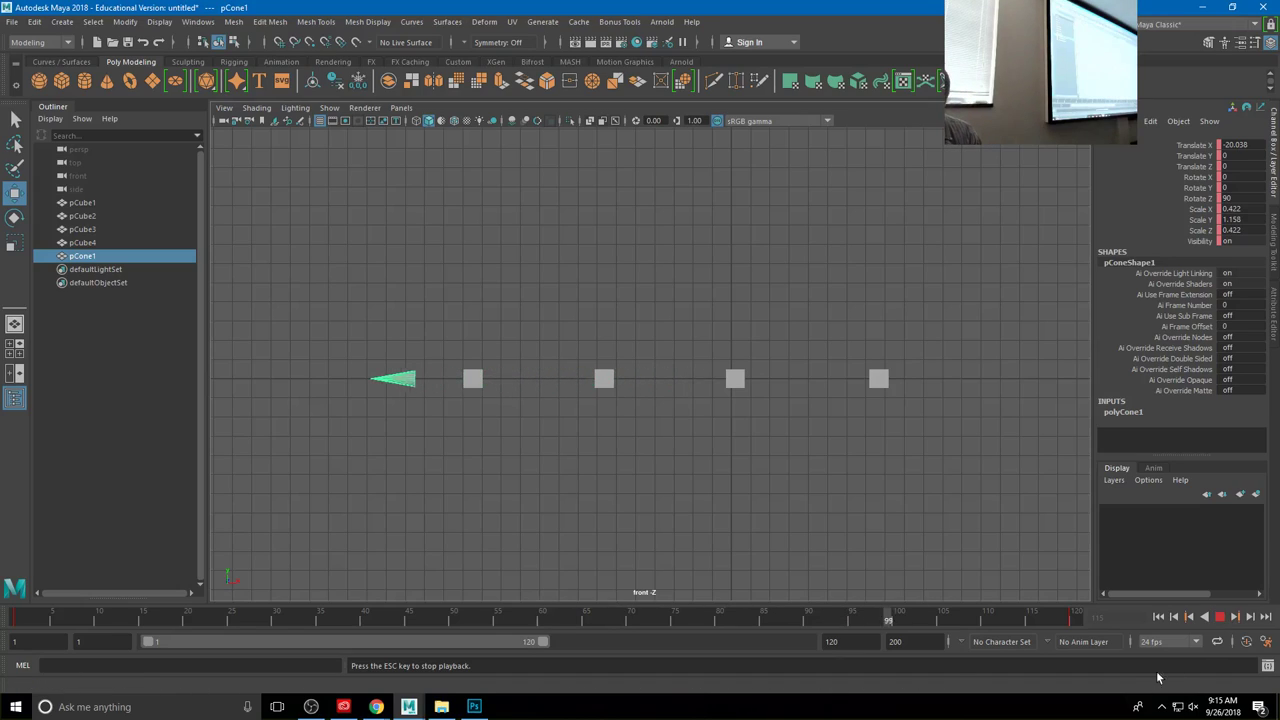
{"action": "left_click", "coordinate": [1220, 617]}
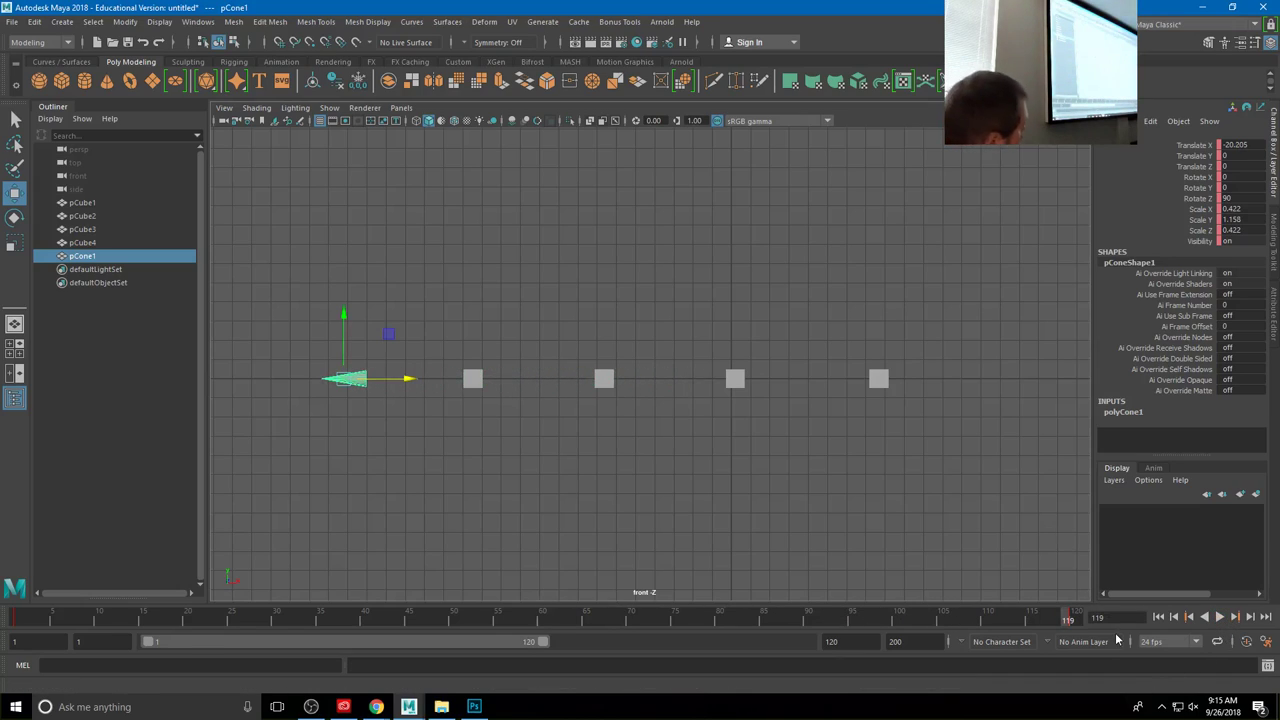
Step: Move the cone's end keyframe from frame 120 to frame 40 and play the animation from the start
{"action": "left_click_drag", "start_coordinate": [1070, 620], "coordinate": [987, 625]}
{"action": "left_click_drag", "start_coordinate": [1065, 619], "coordinate": [1078, 622]}
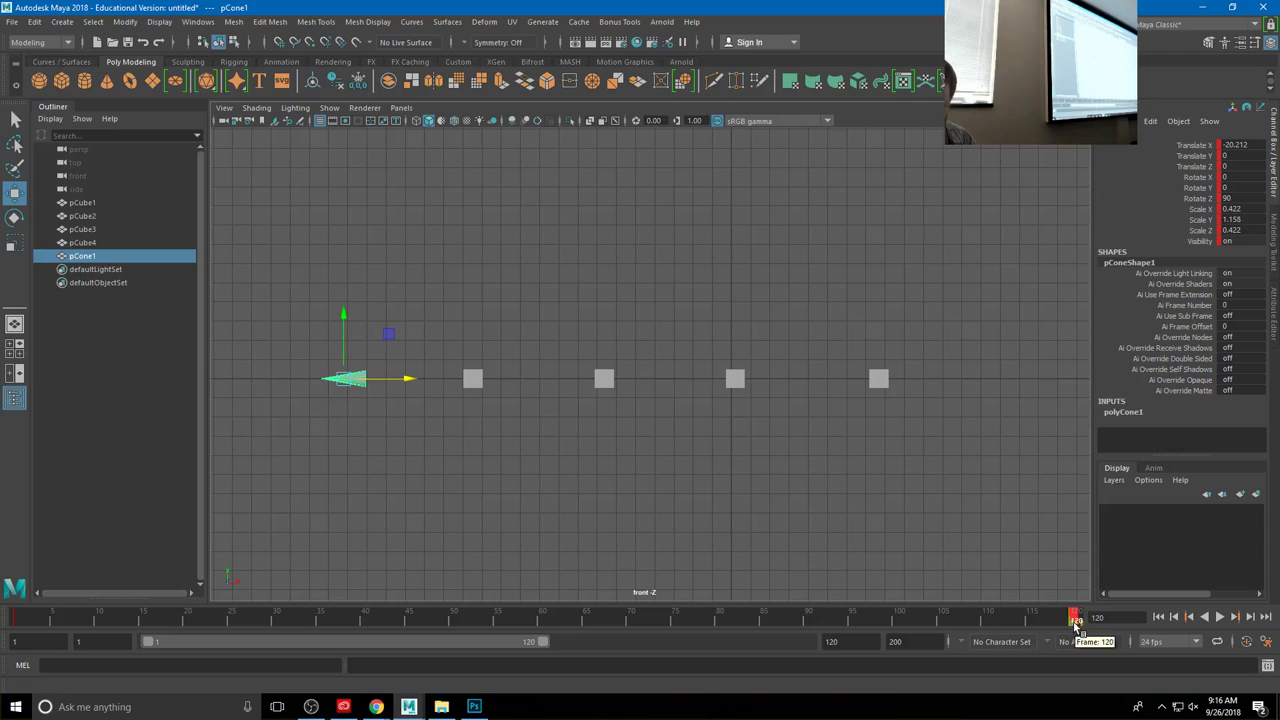
{"action": "mouse_move", "coordinate": [1077, 623]}
{"action": "left_mouse_down"}
{"action": "mouse_move", "coordinate": [400, 619]}
{"action": "mouse_move", "coordinate": [365, 645]}
{"action": "left_mouse_up"}
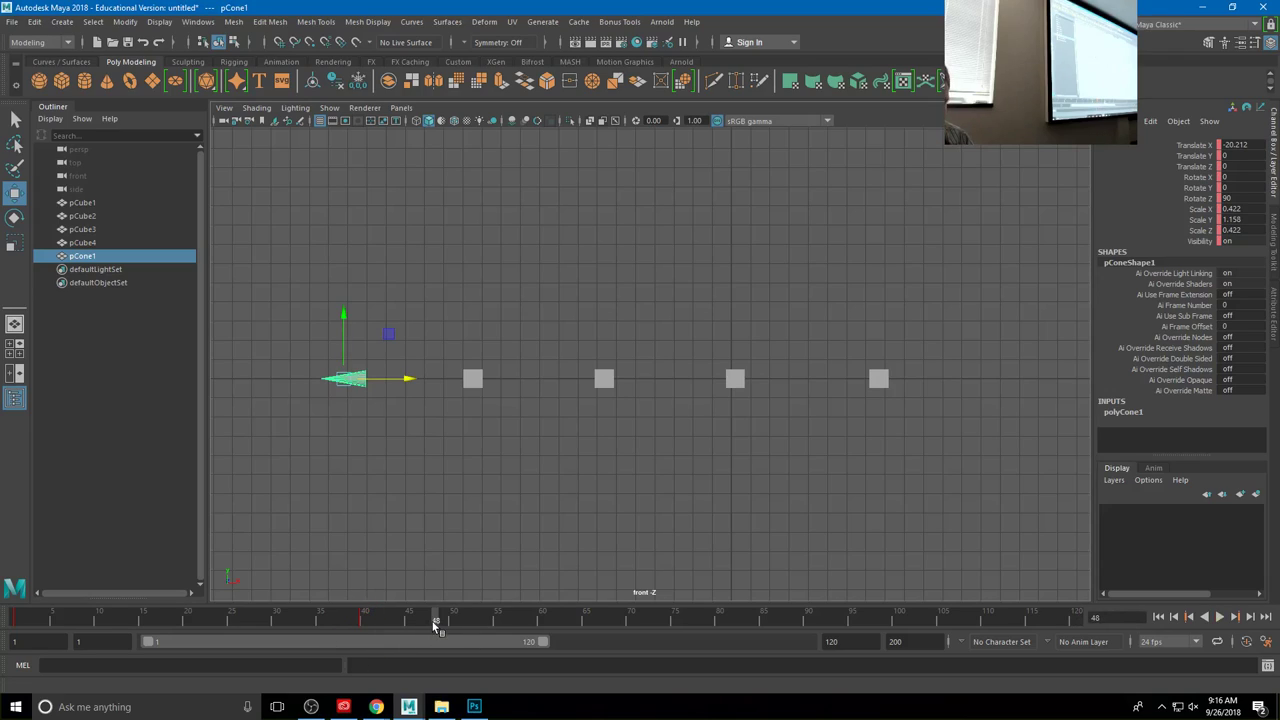
{"action": "left_click", "coordinate": [1158, 617]}
{"action": "left_click", "coordinate": [1220, 618]}
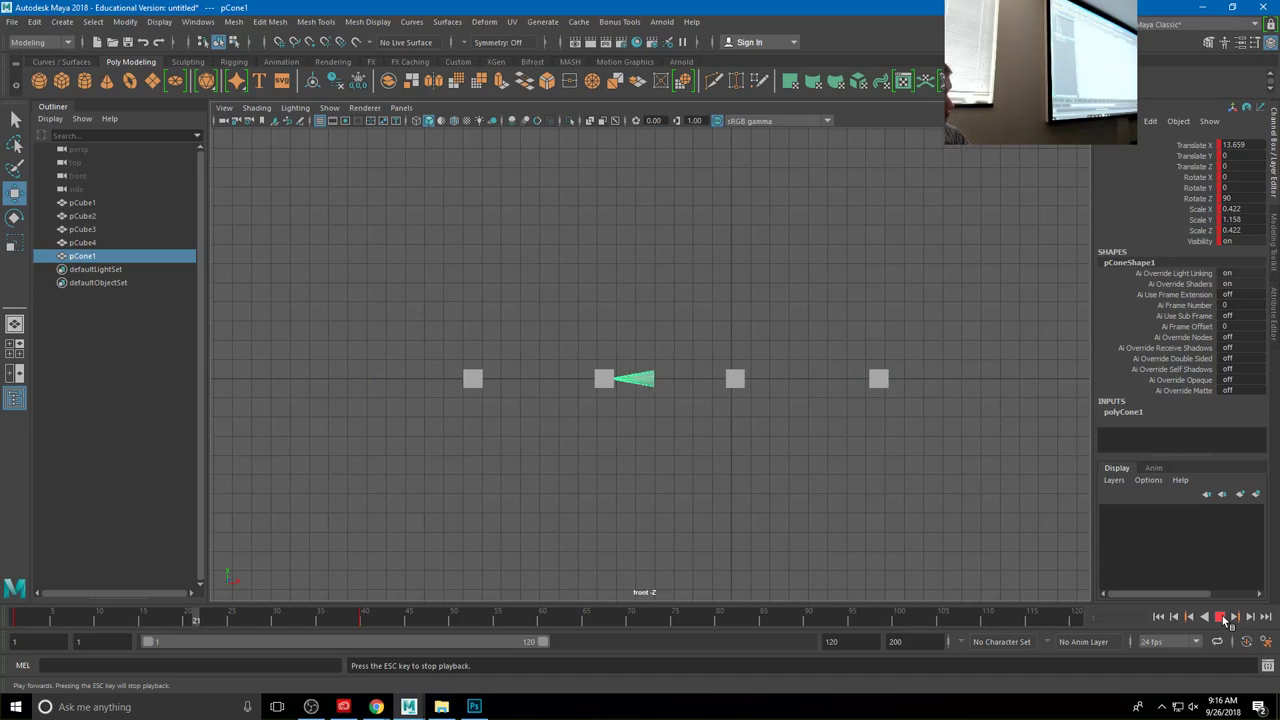
{"action": "left_click", "coordinate": [1220, 617]}
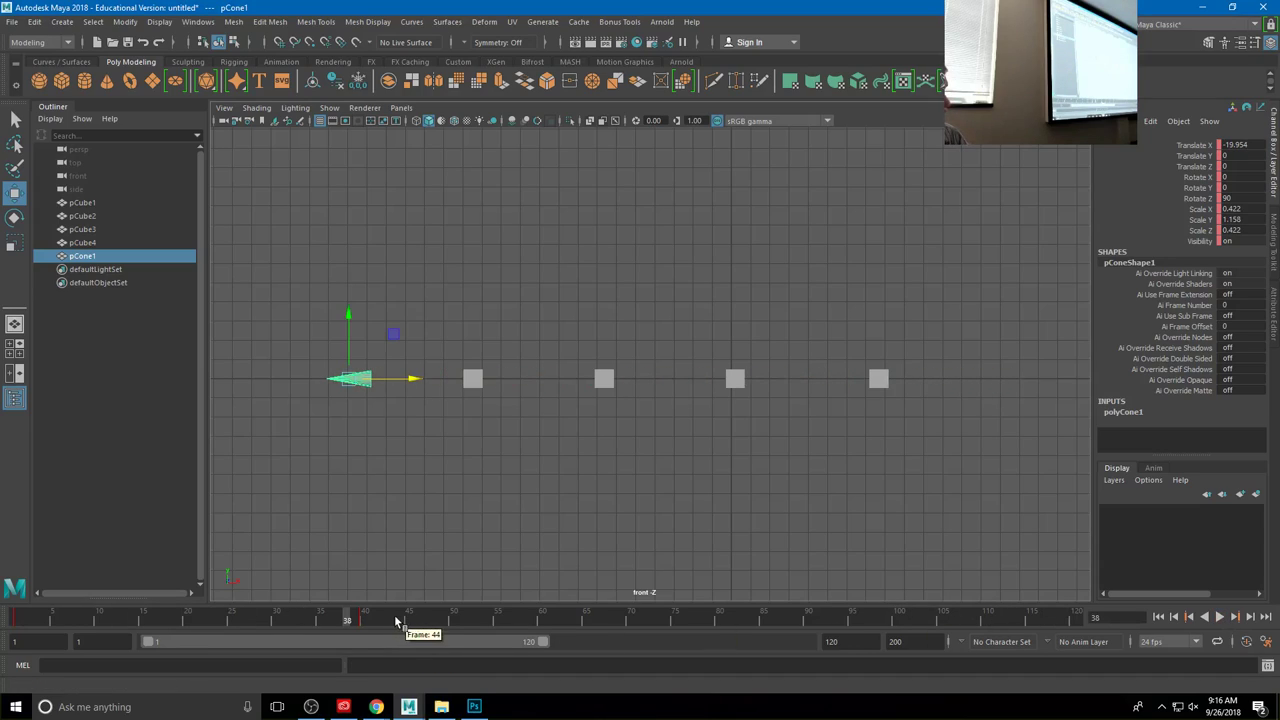
Step: Shift the cone's end keyframe from frame 40 to frame 10 and play the animation from the start
{"action": "left_click", "coordinate": [365, 620]}
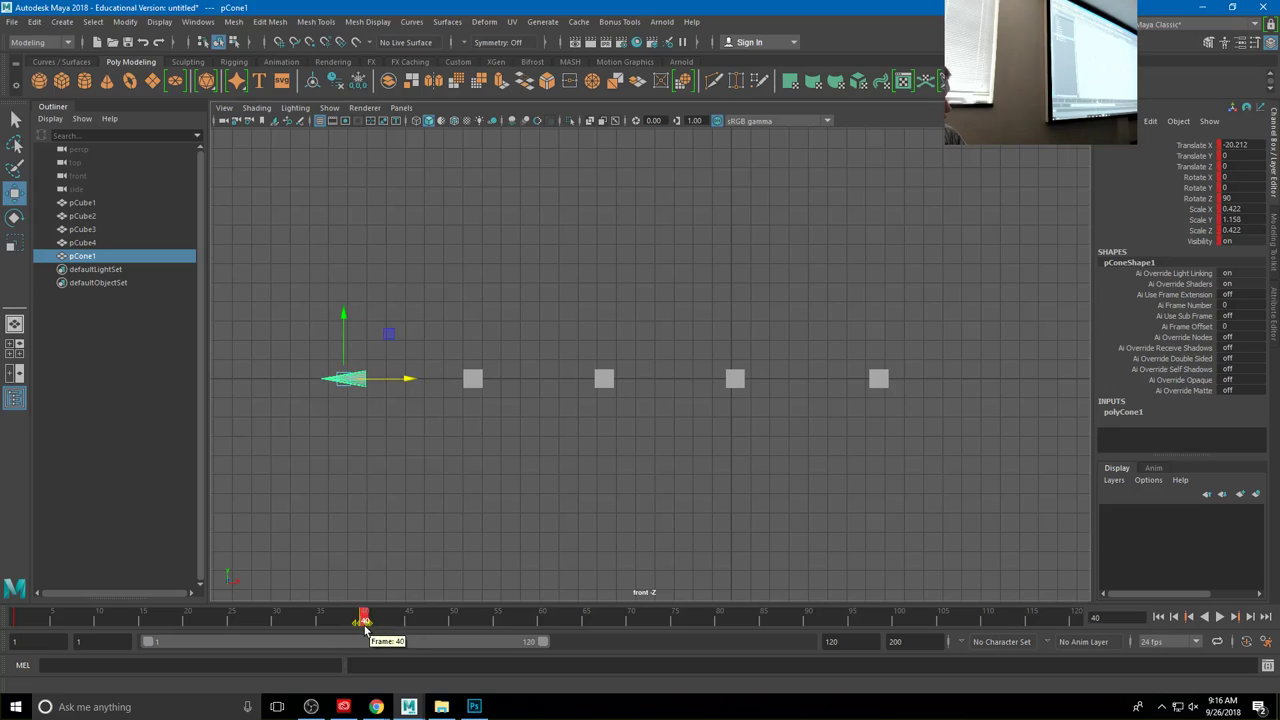
{"action": "mouse_move", "coordinate": [365, 625]}
{"action": "left_mouse_down"}
{"action": "mouse_move", "coordinate": [43, 625]}
{"action": "mouse_move", "coordinate": [100, 628]}
{"action": "left_mouse_up"}
{"action": "left_click", "coordinate": [224, 624]}
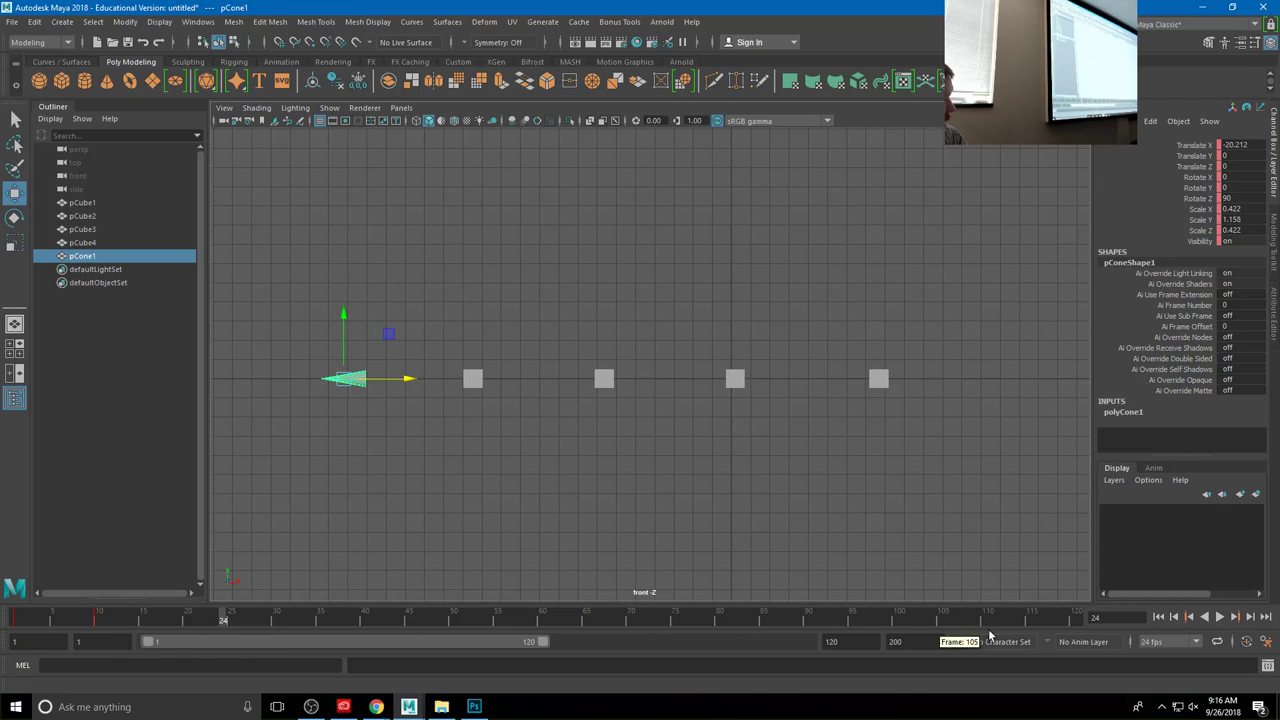
{"action": "left_click", "coordinate": [1158, 617]}
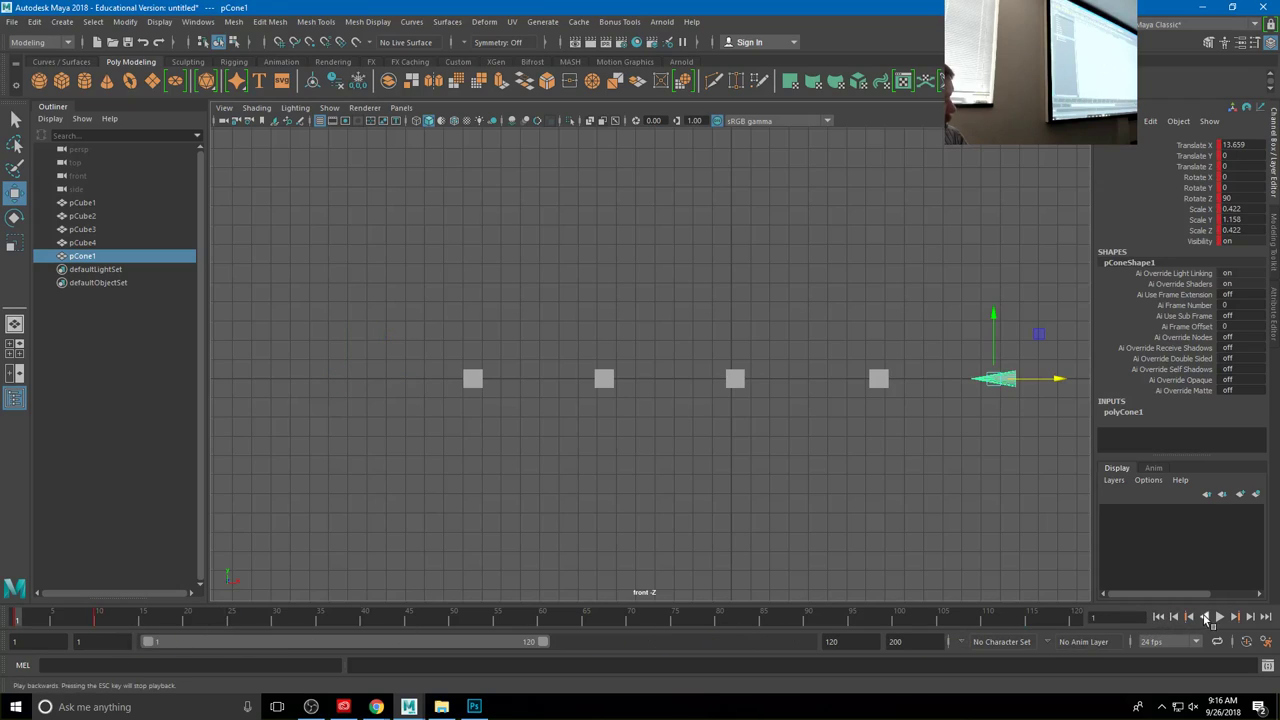
{"action": "left_click", "coordinate": [1220, 617]}
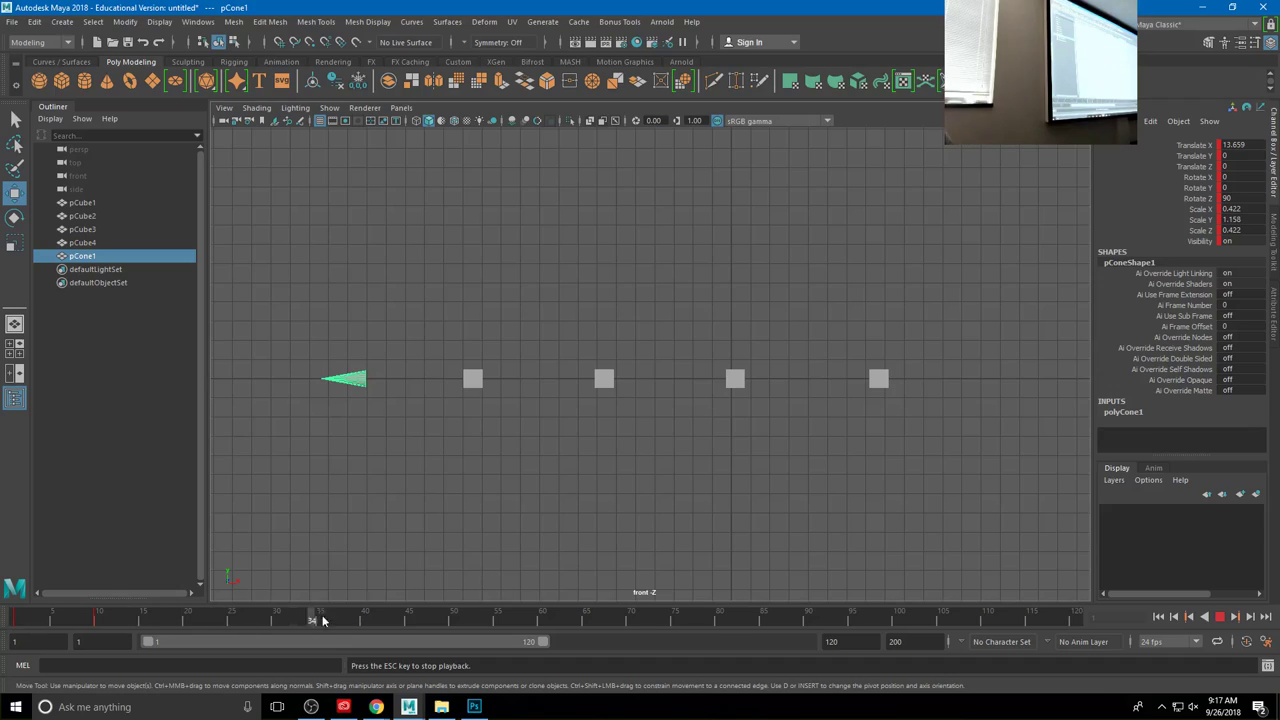
{"action": "left_click", "coordinate": [1219, 617]}
Step: Retime the cone's end keyframe from frame 10 to frame 80 and play the animation from the start
{"action": "left_click", "coordinate": [99, 621]}
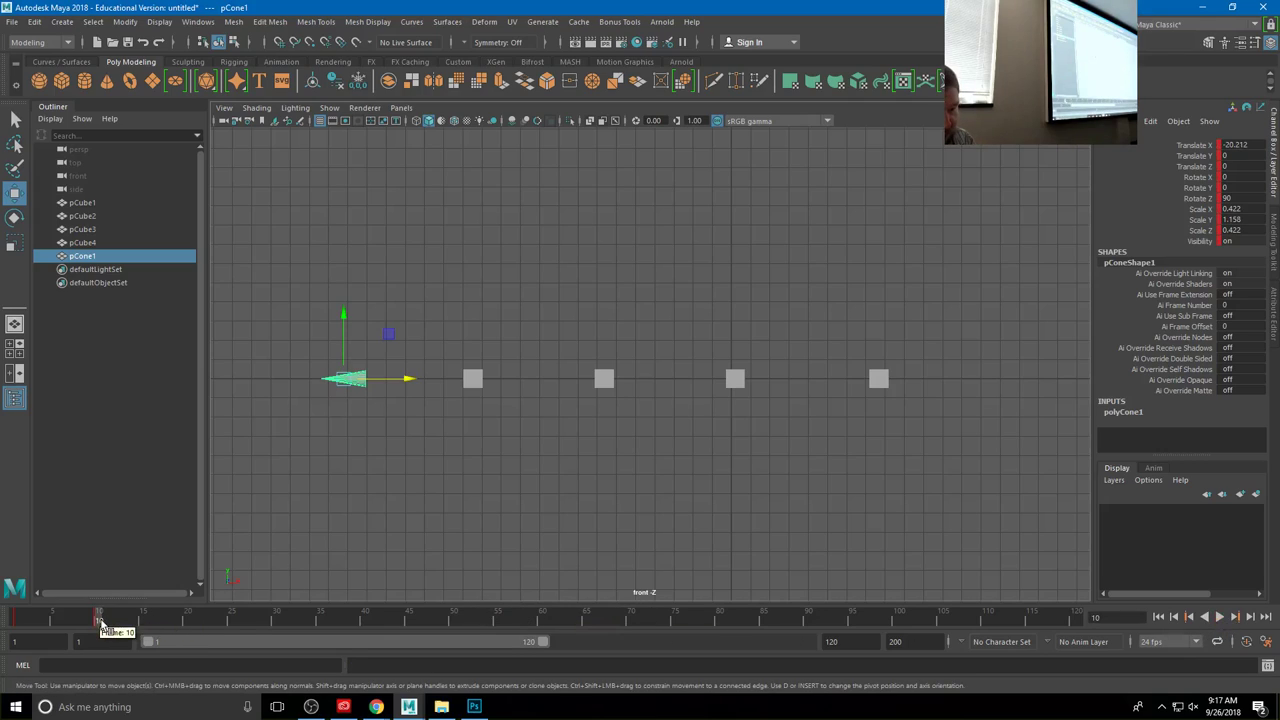
{"action": "key", "text": "s"}
{"action": "left_click_drag", "start_coordinate": [99, 622], "coordinate": [720, 642]}
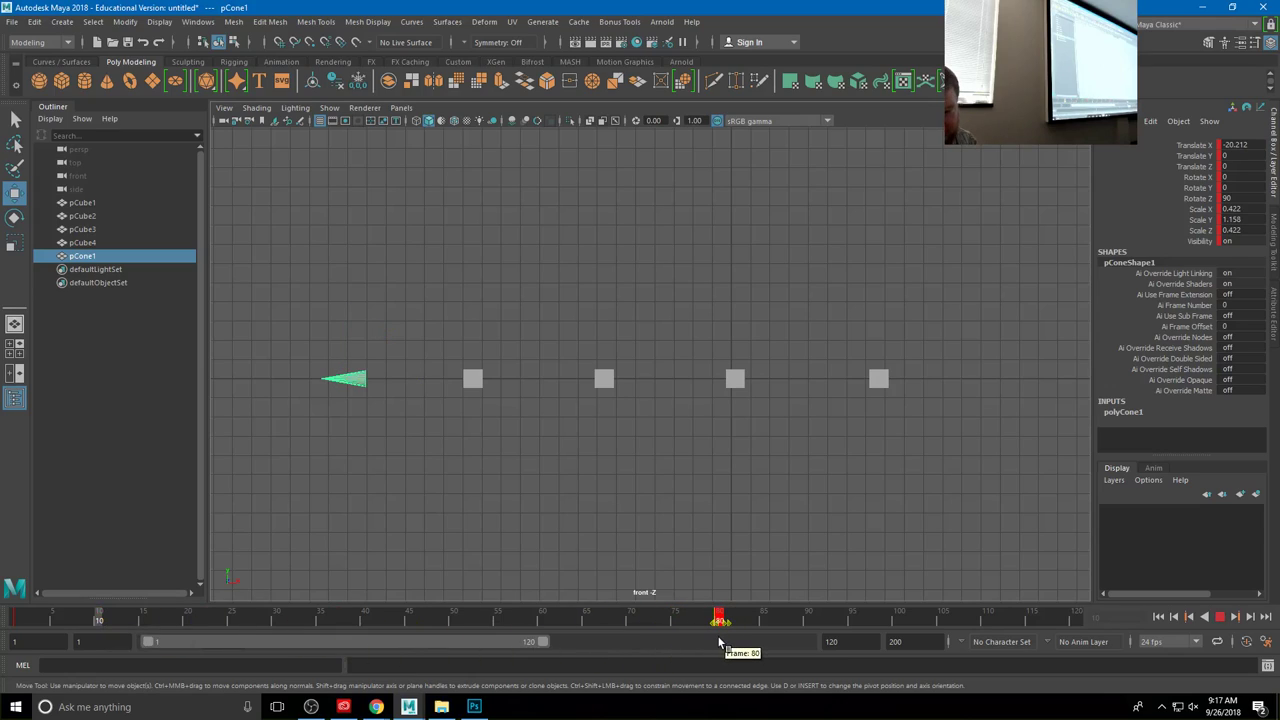
{"action": "left_click", "coordinate": [1158, 617]}
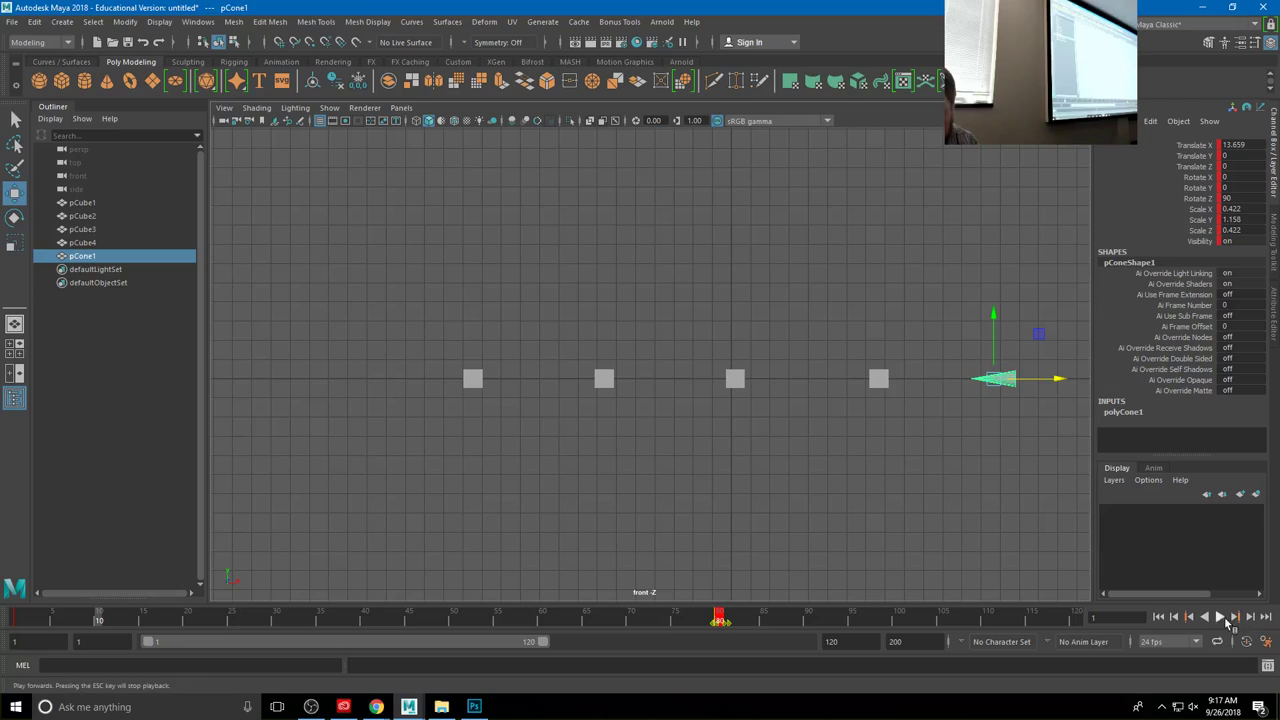
{"action": "left_click", "coordinate": [1219, 617]}
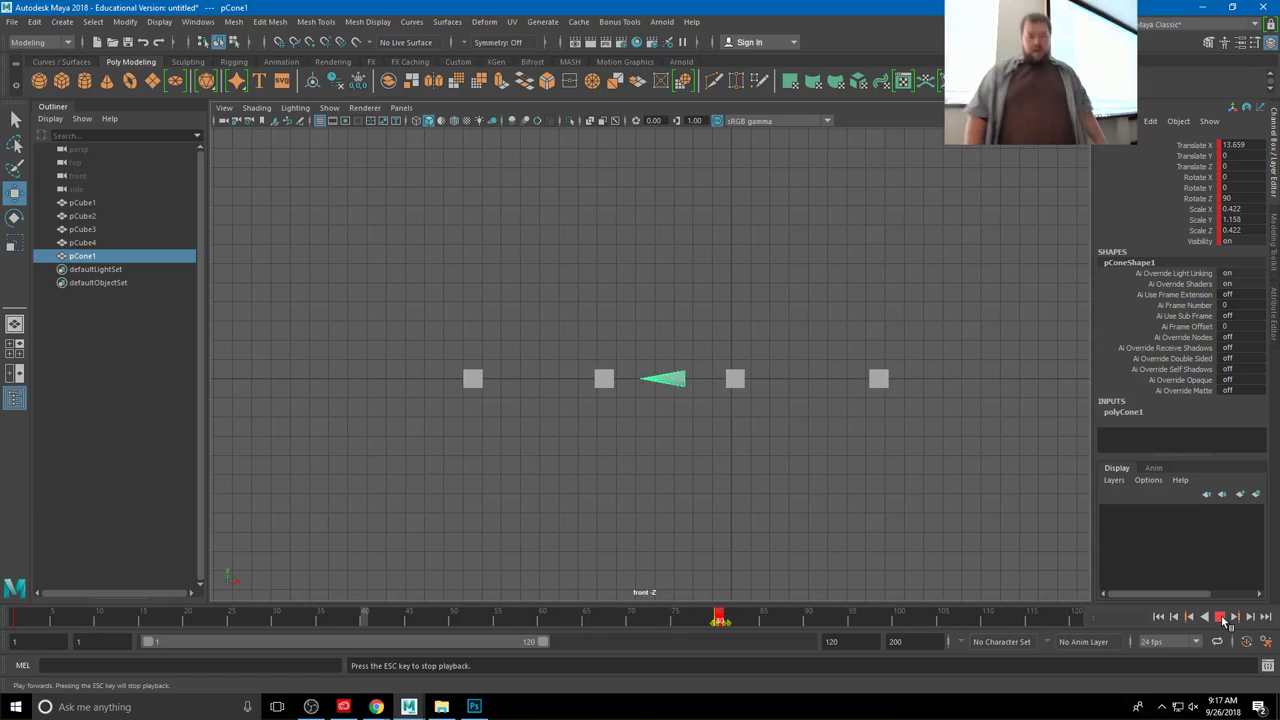
Step: Stop the playback and extend the timeline's playback range to frame 200
{"action": "left_click", "coordinate": [1221, 618]}
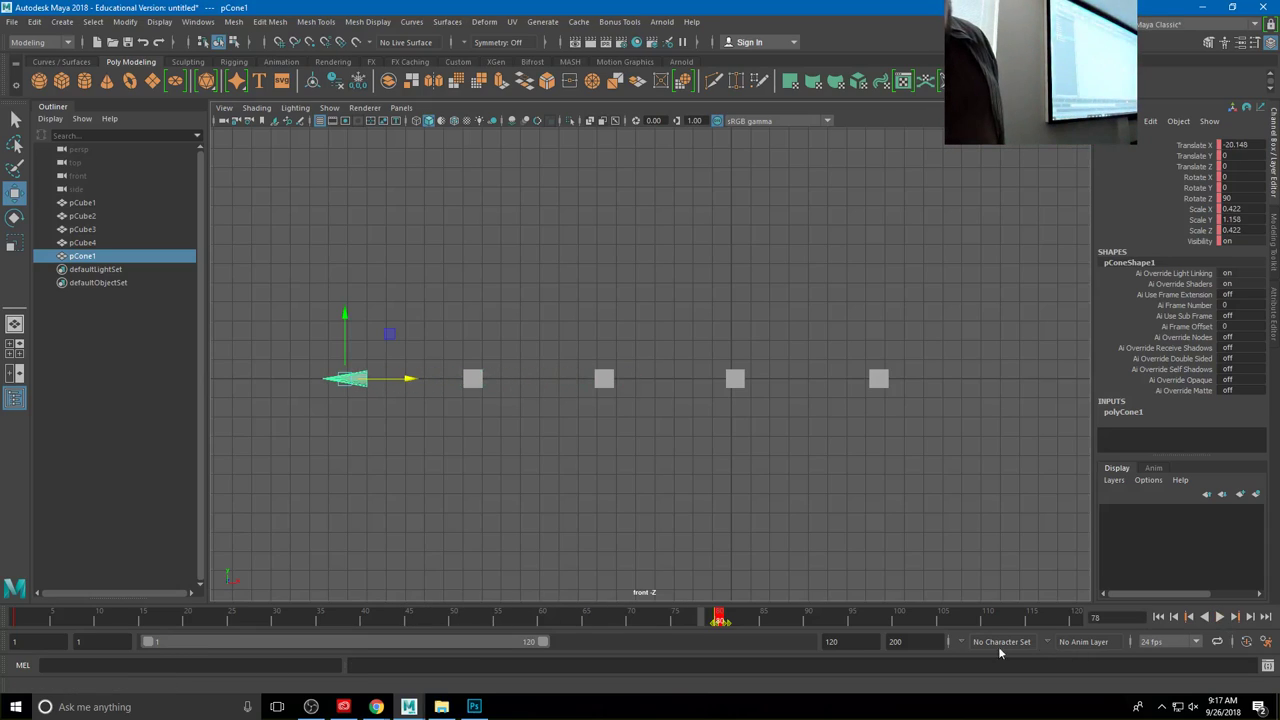
{"action": "left_click", "coordinate": [655, 628]}
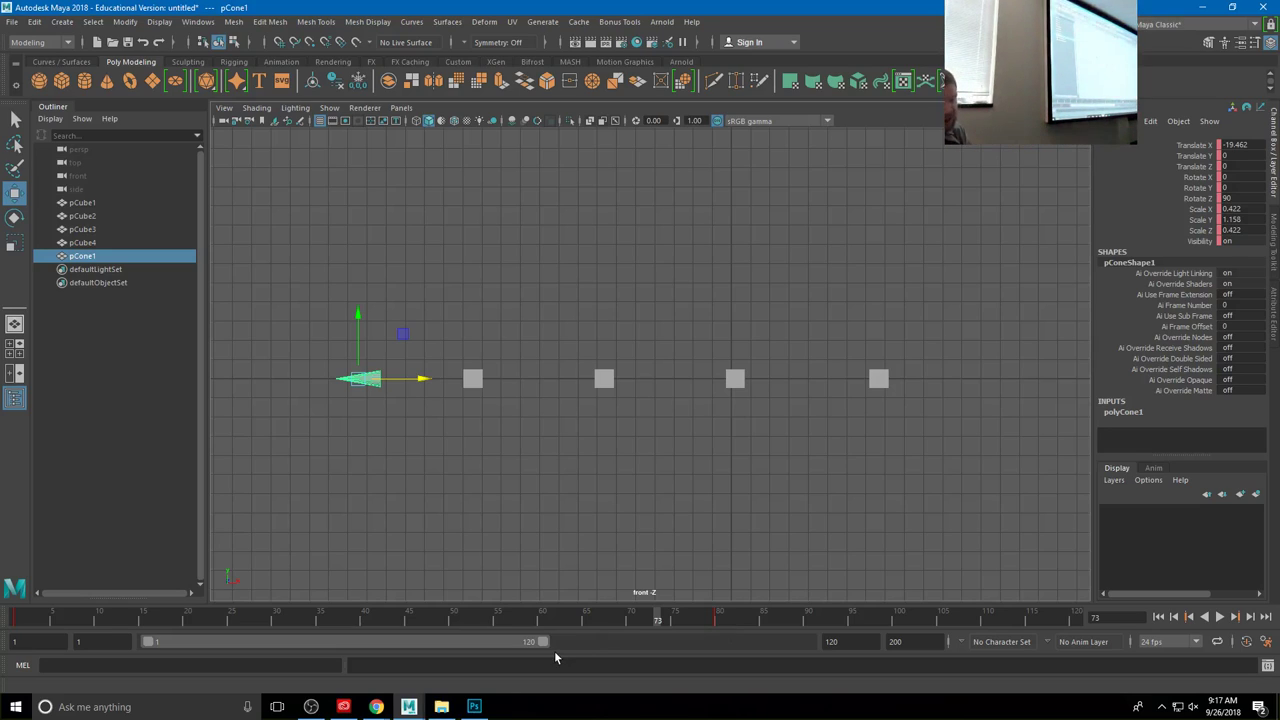
{"action": "left_click_drag", "start_coordinate": [499, 637], "coordinate": [214, 645]}
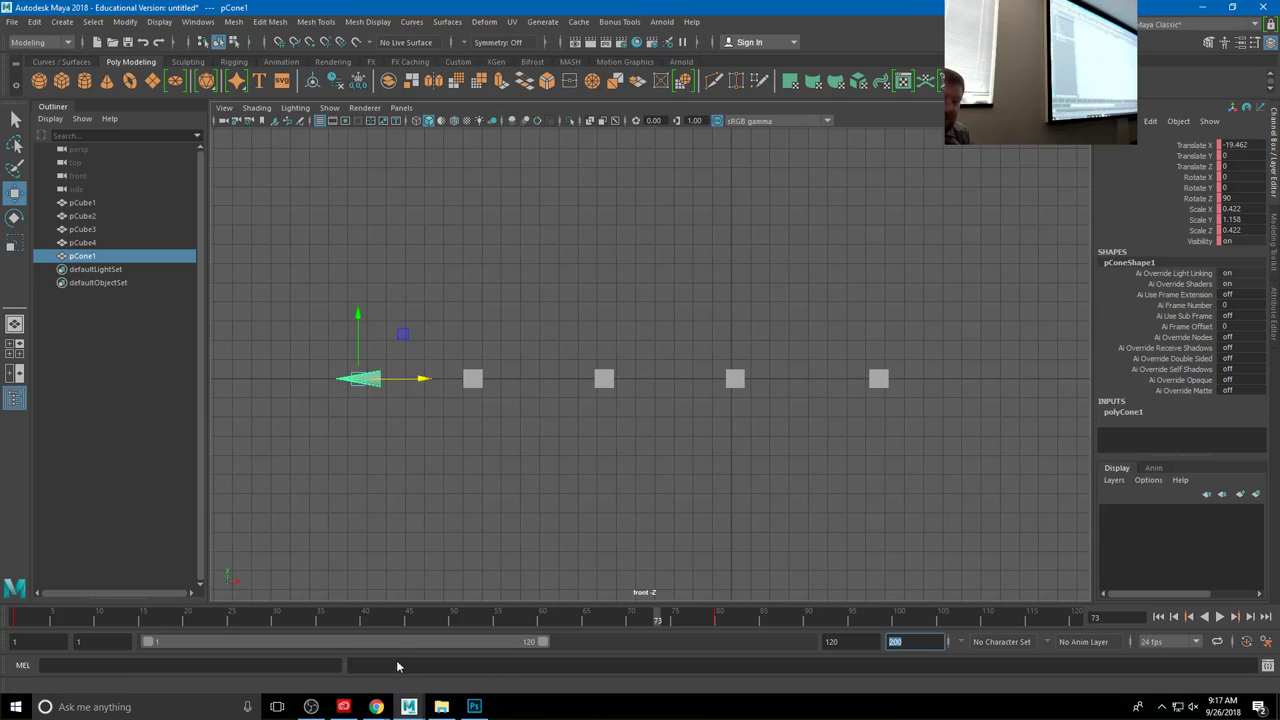
{"action": "left_click_drag", "start_coordinate": [537, 641], "coordinate": [911, 656]}
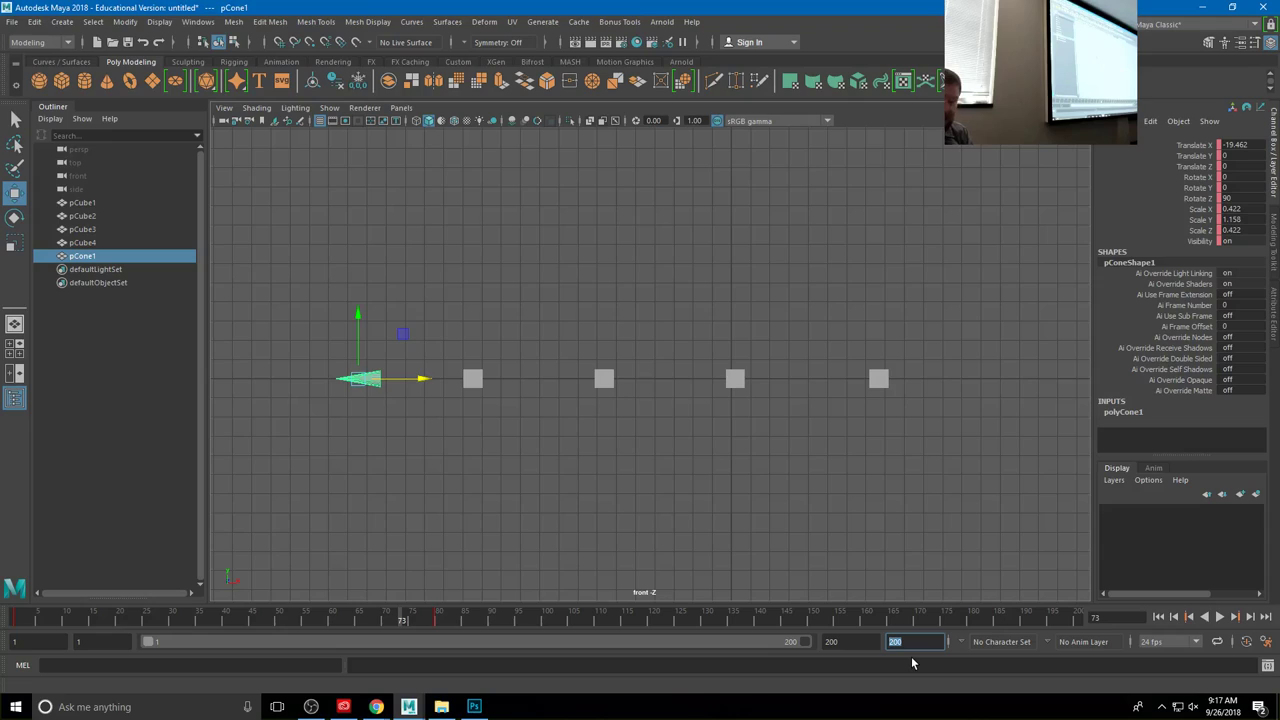
Step: Set the animation end to frame 10000 and stretch the playback range out to that frame
{"action": "type", "text": "1000"}
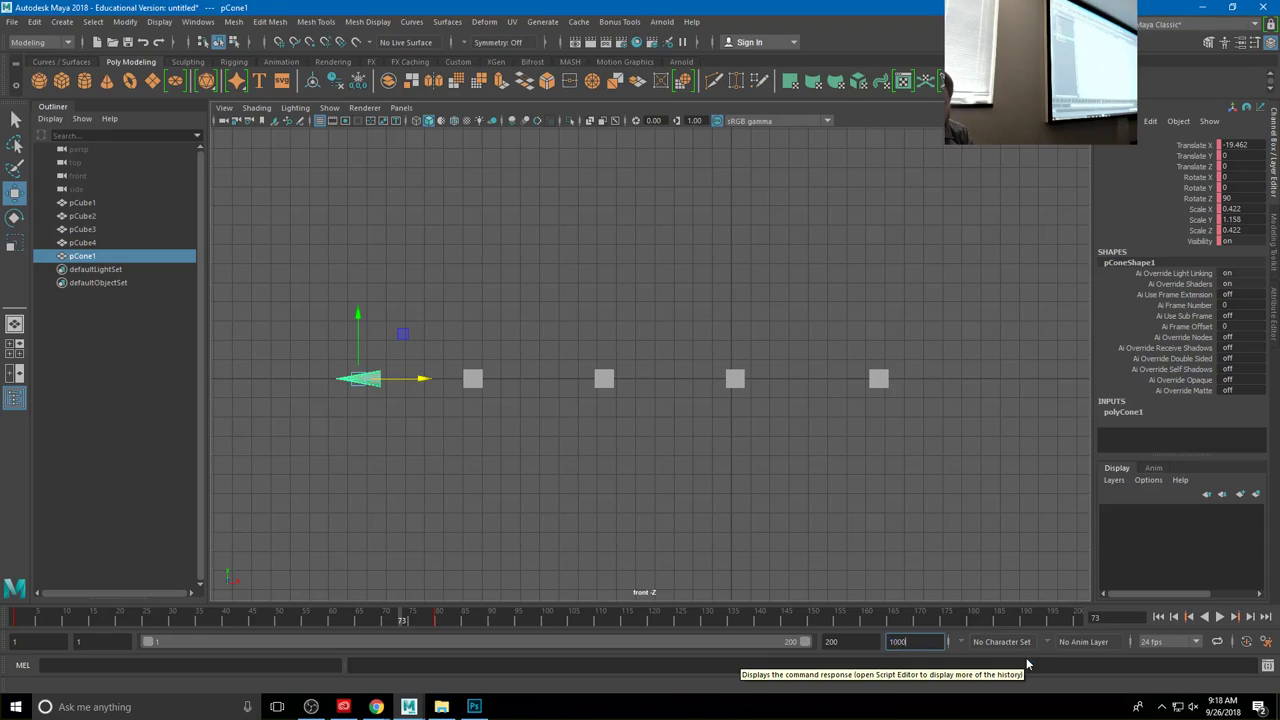
{"action": "type", "text": "0"}
{"action": "key", "text": "Return"}
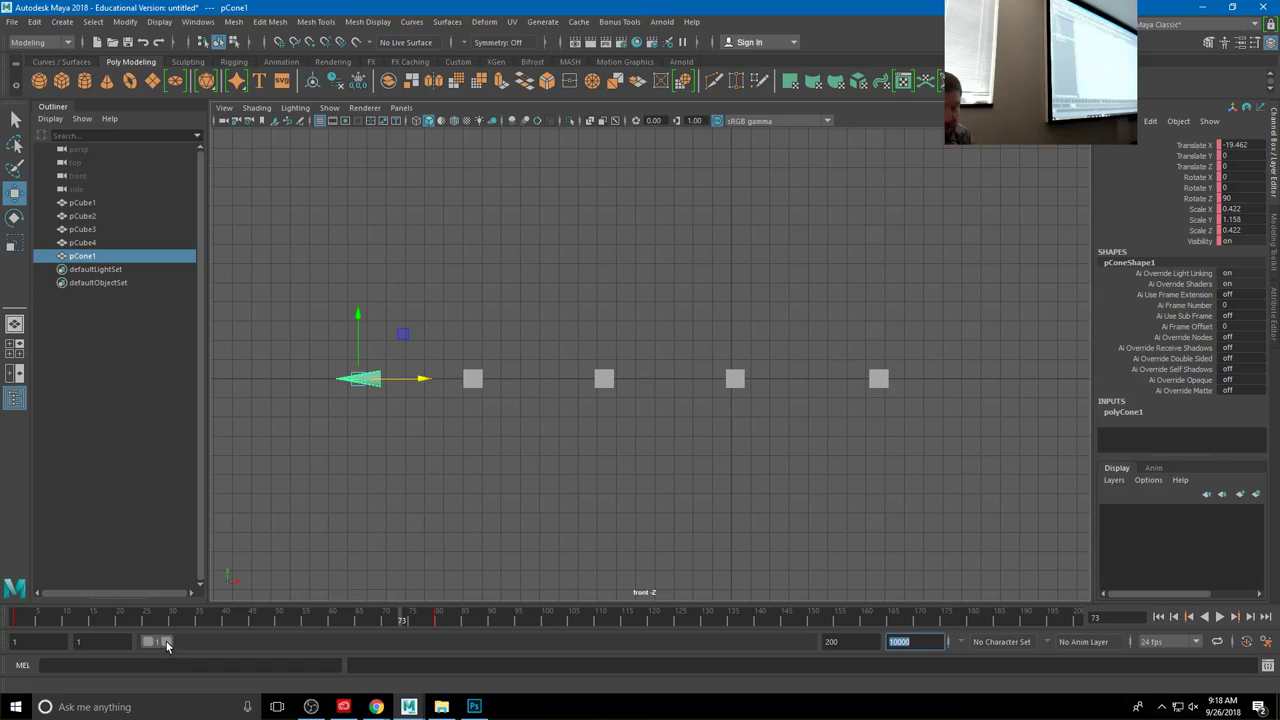
{"action": "left_click_drag", "start_coordinate": [166, 644], "coordinate": [810, 642]}
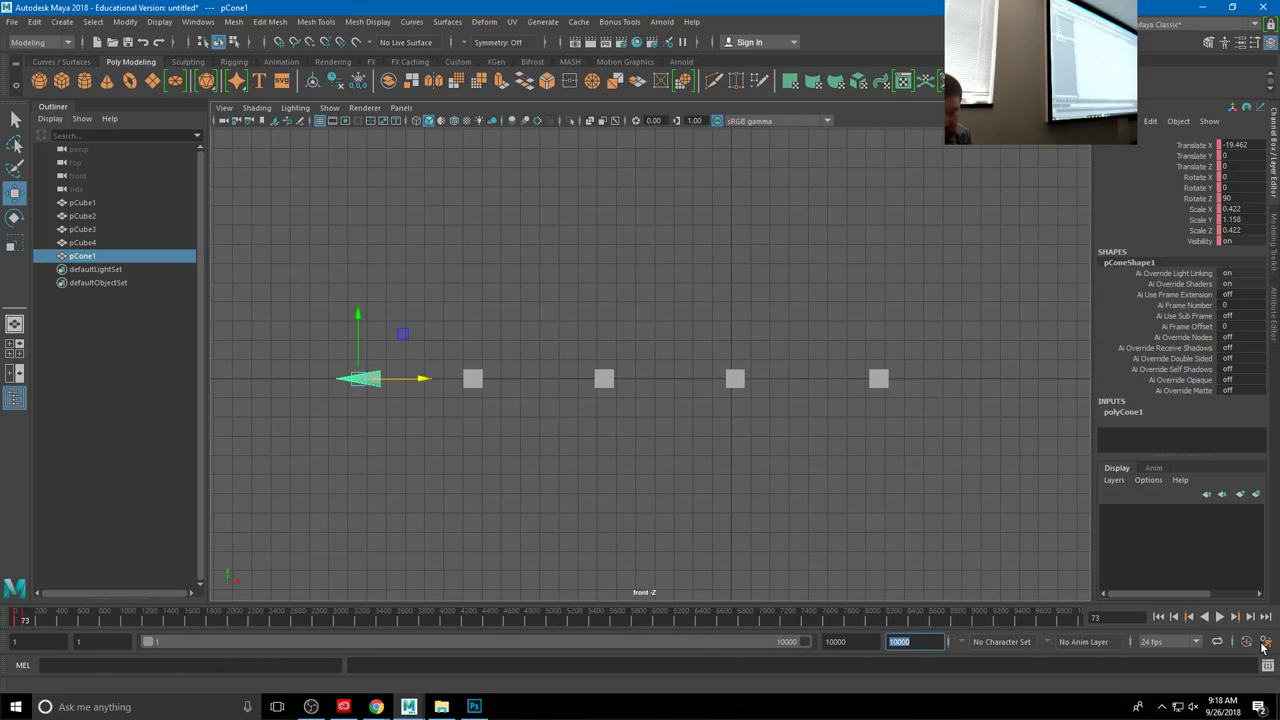
Step: Set the animation end to frame 80 and make frame 80 the current frame
{"action": "double_click", "coordinate": [920, 641]}
{"action": "type", "text": "8"}
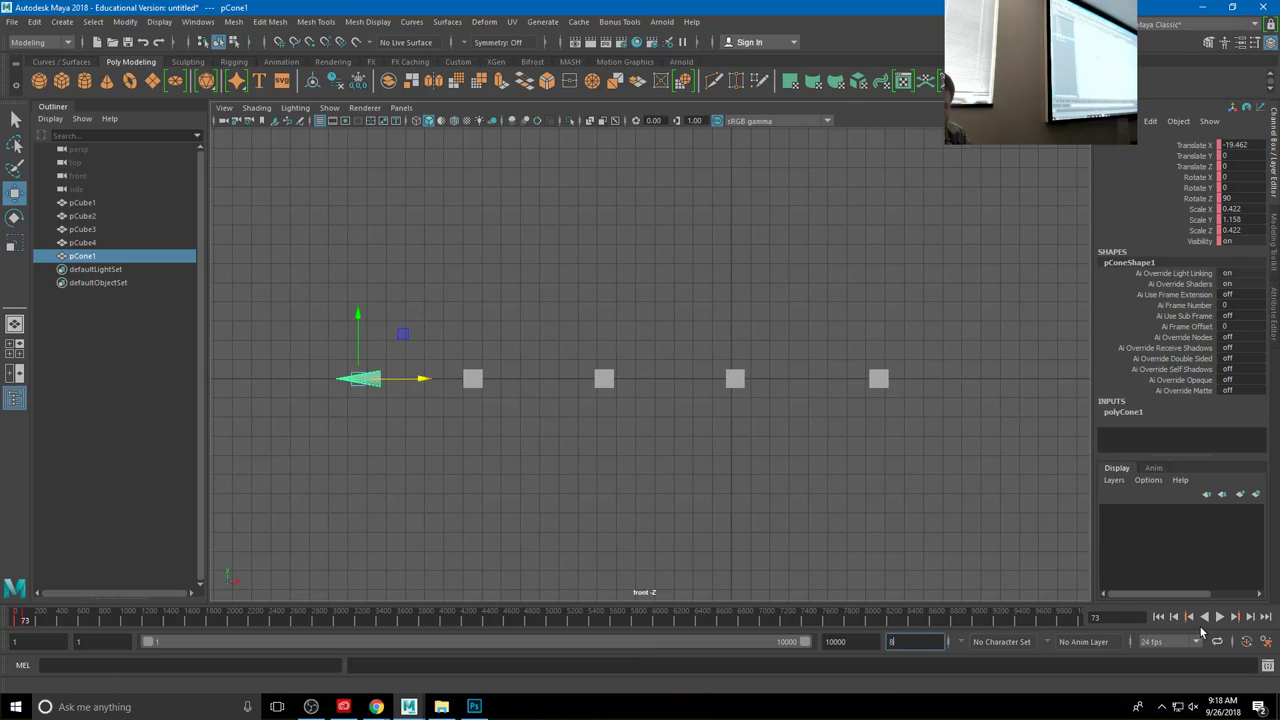
{"action": "type", "text": "0"}
{"action": "key", "text": "Return"}
{"action": "left_click", "coordinate": [1219, 617]}
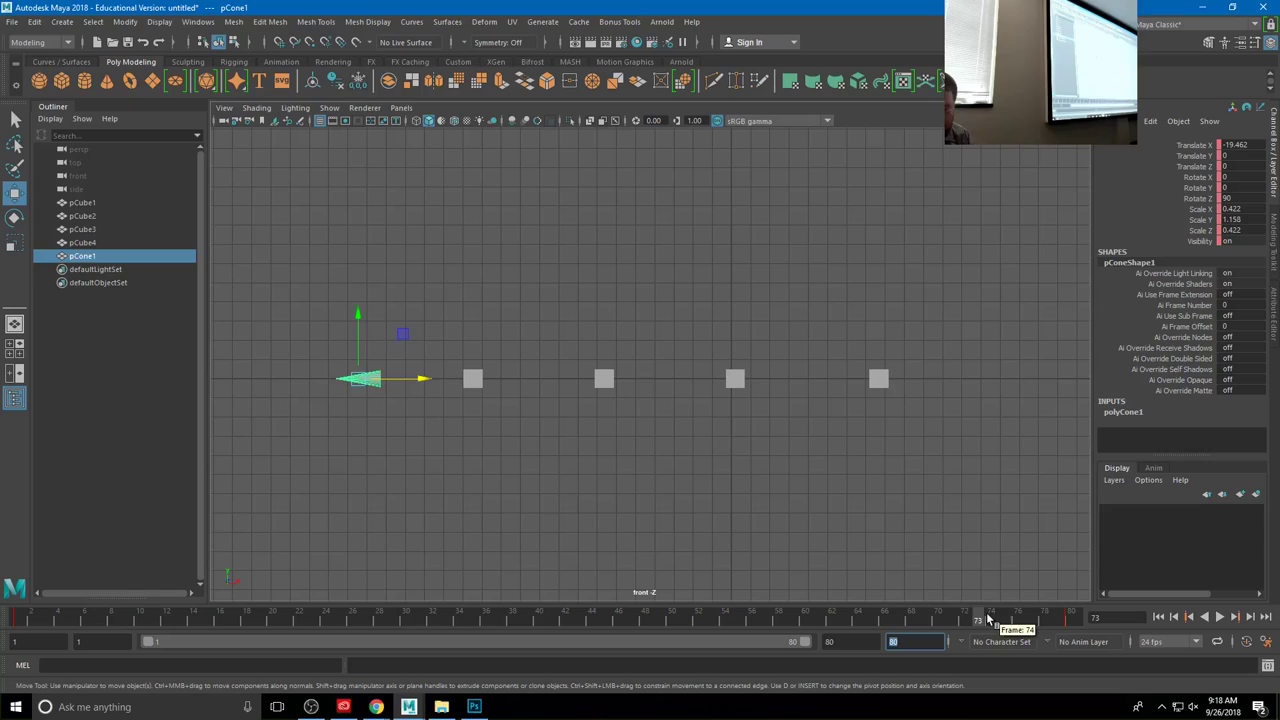
{"action": "left_click", "coordinate": [1093, 622]}
{"action": "left_click", "coordinate": [870, 641]}
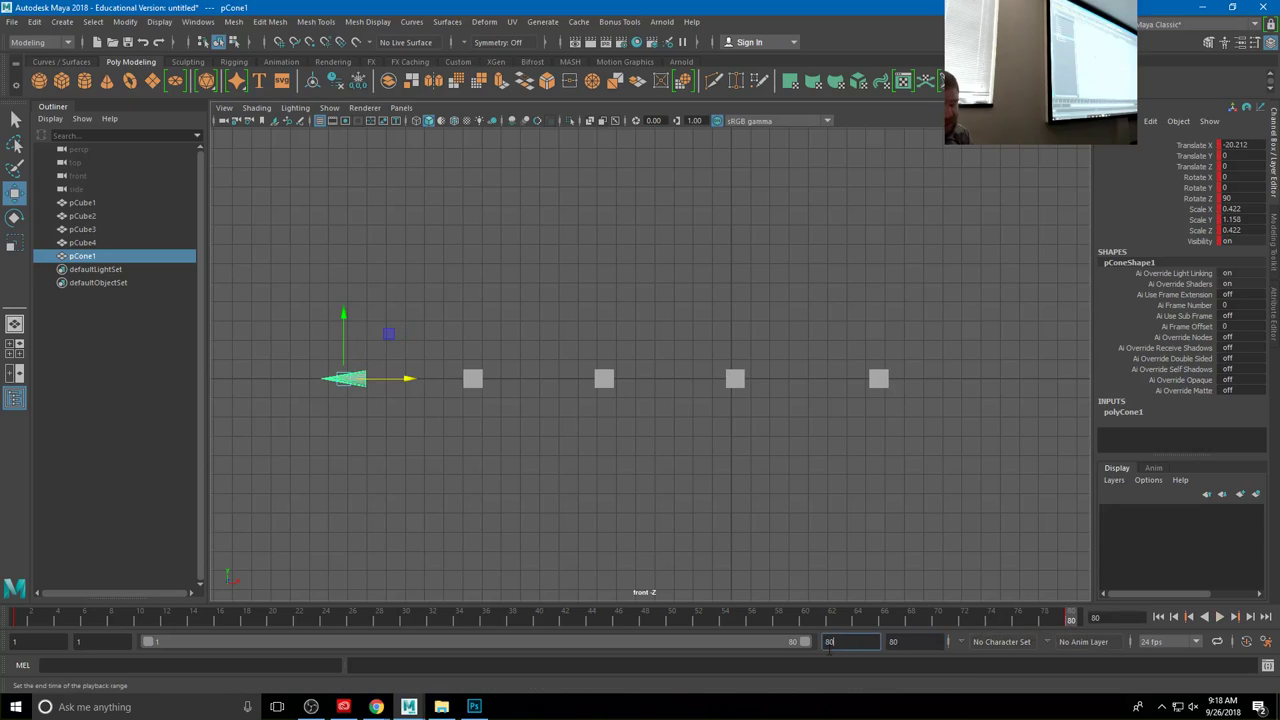
Step: Narrow the playback range with the range slider so it runs from frame 49 to frame 58
{"action": "left_click", "coordinate": [116, 641]}
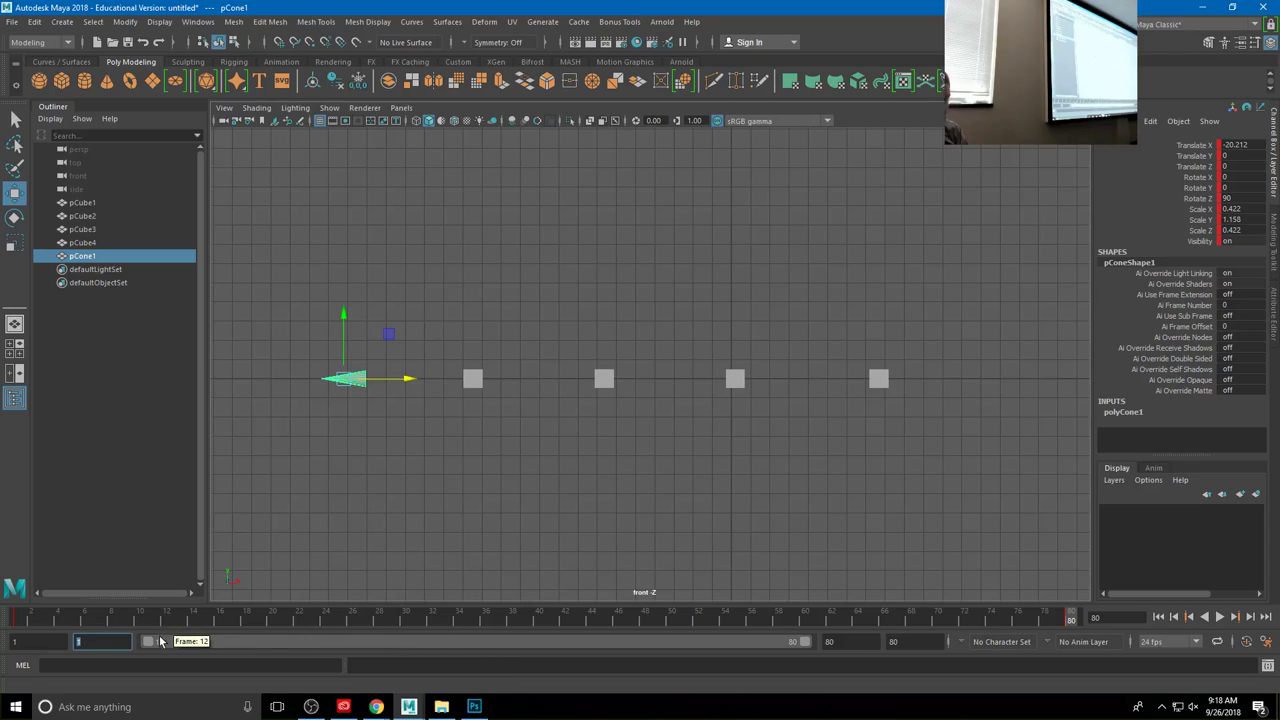
{"action": "left_click_drag", "start_coordinate": [150, 645], "coordinate": [558, 648]}
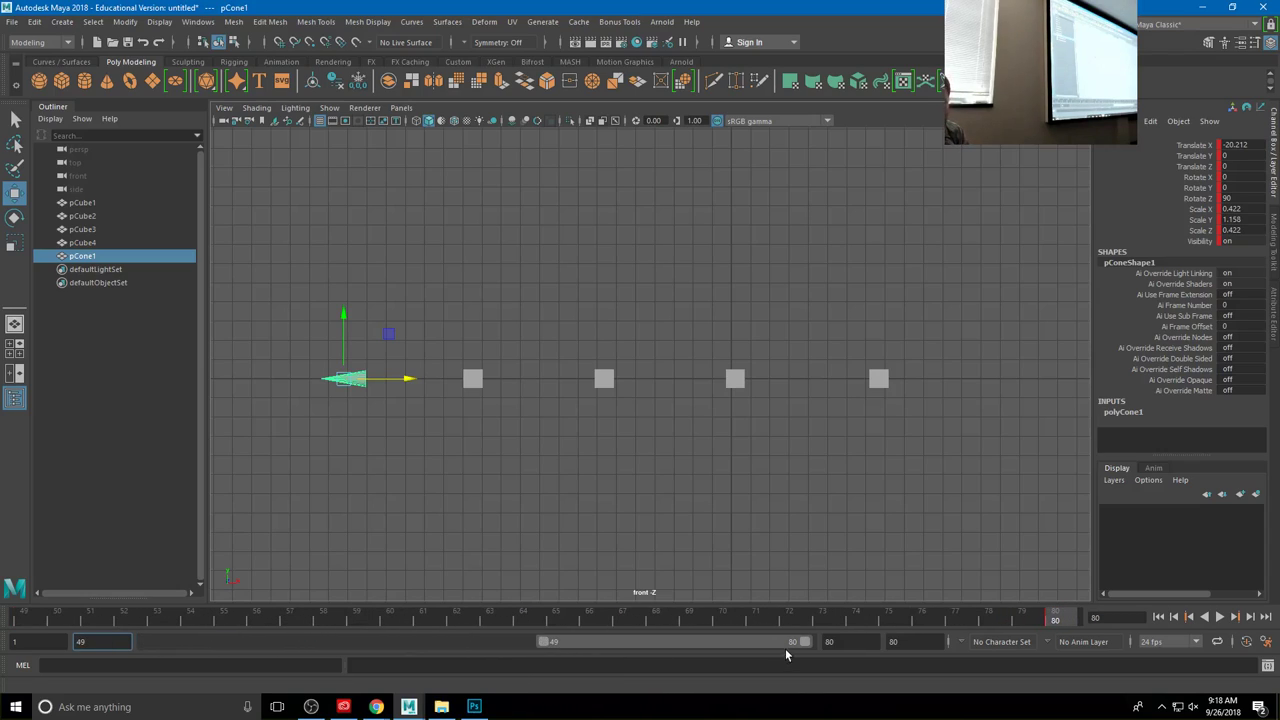
{"action": "left_click_drag", "start_coordinate": [805, 645], "coordinate": [580, 643]}
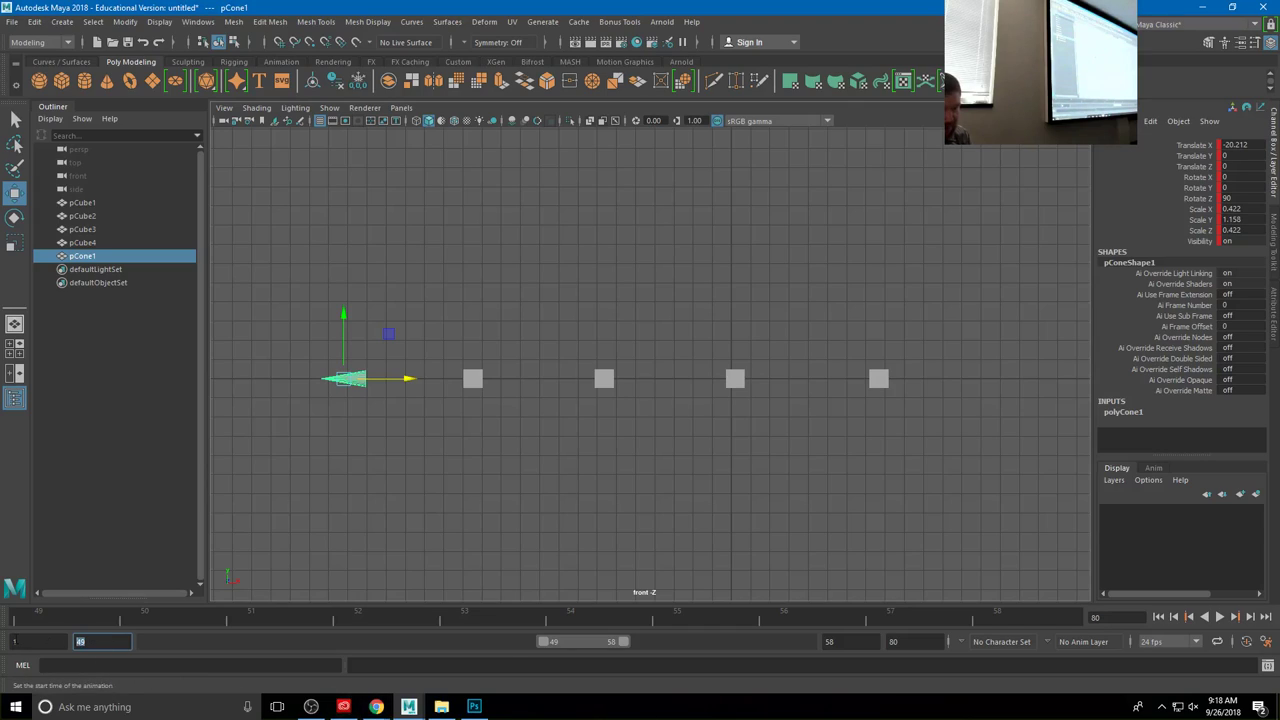
{"action": "left_click", "coordinate": [845, 641]}
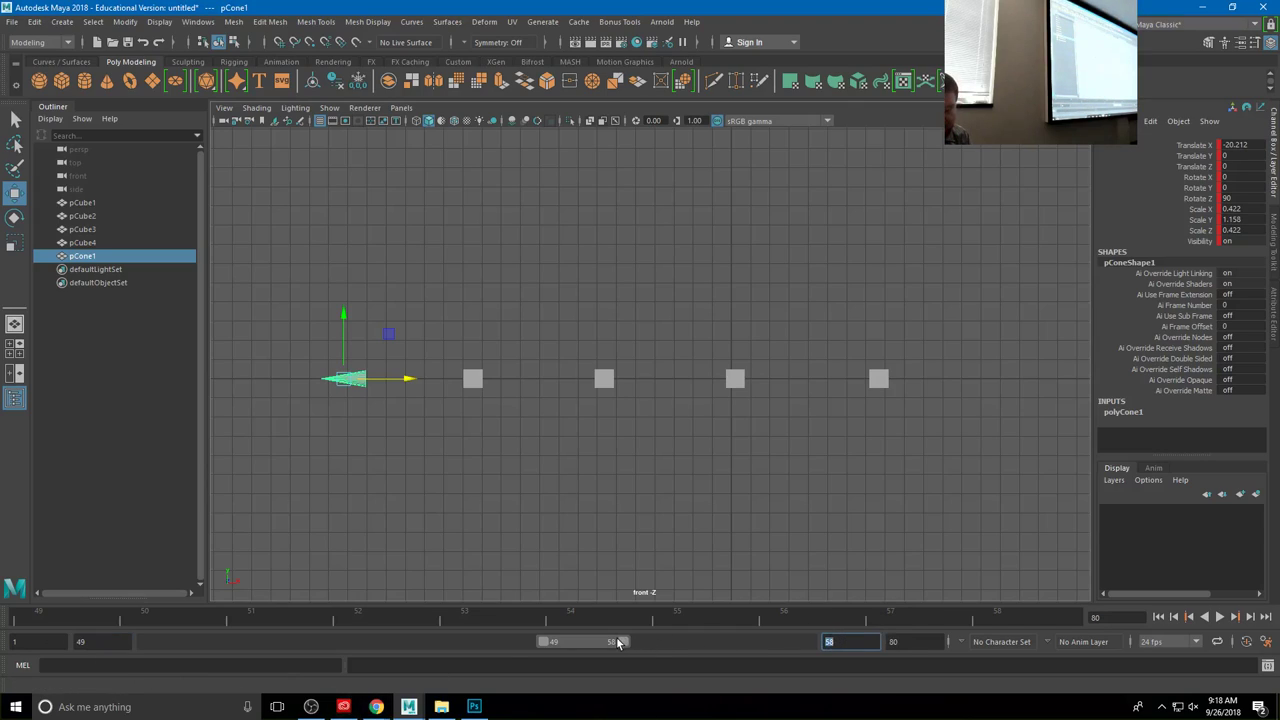
Step: Set the playback range to run from frame 1 to frame 80 and play the cone animation
{"action": "left_click", "coordinate": [105, 643]}
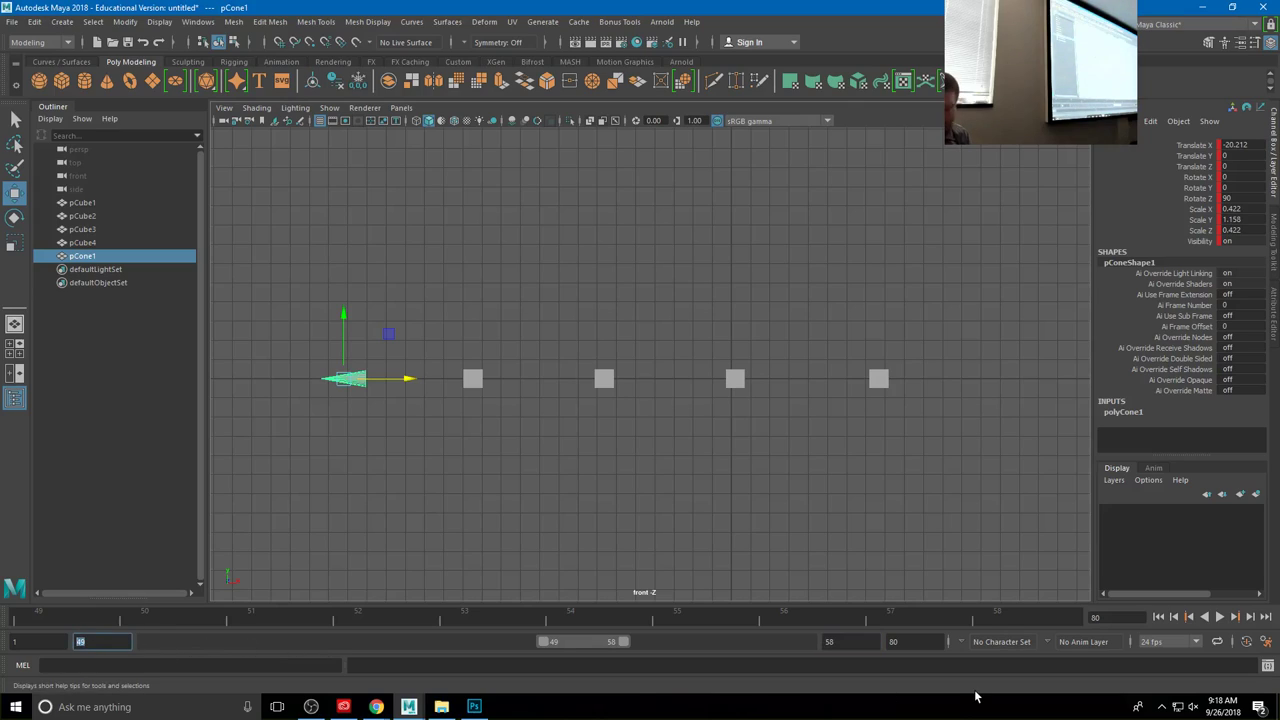
{"action": "type", "text": "1"}
{"action": "left_click", "coordinate": [835, 641]}
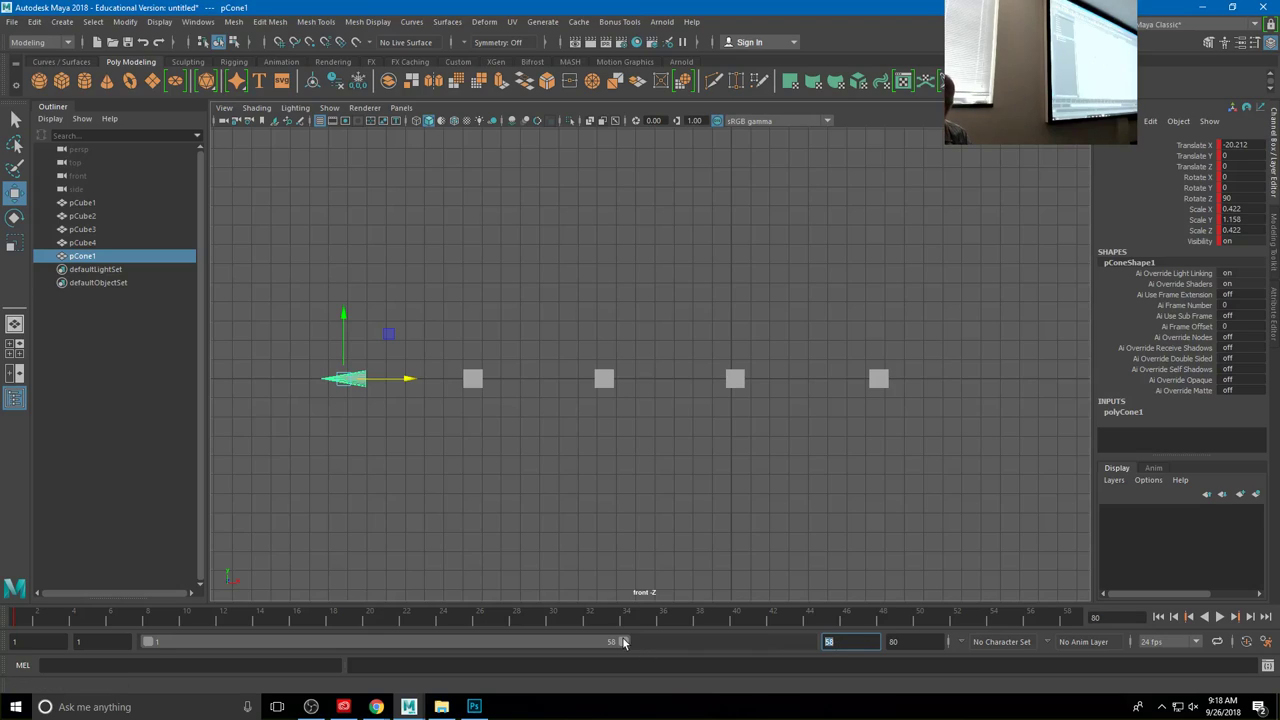
{"action": "type", "text": "80"}
{"action": "key", "text": "Return"}
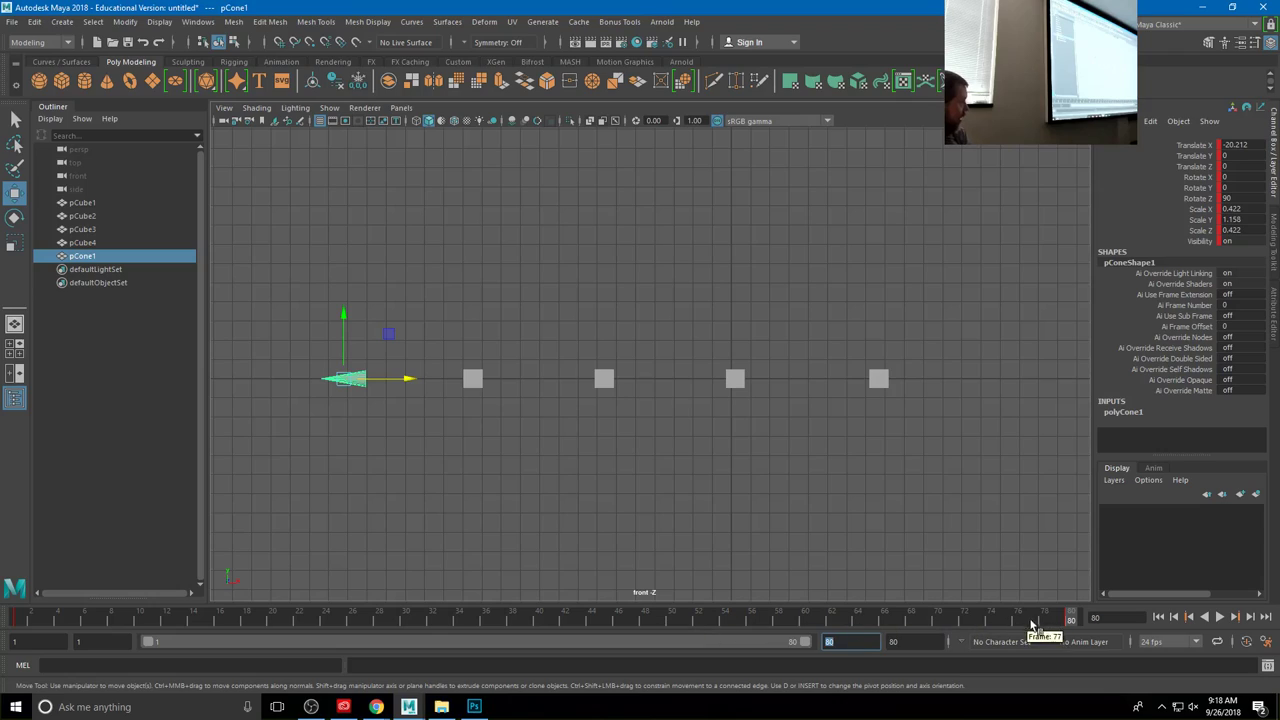
{"action": "key", "text": "alt+v"}
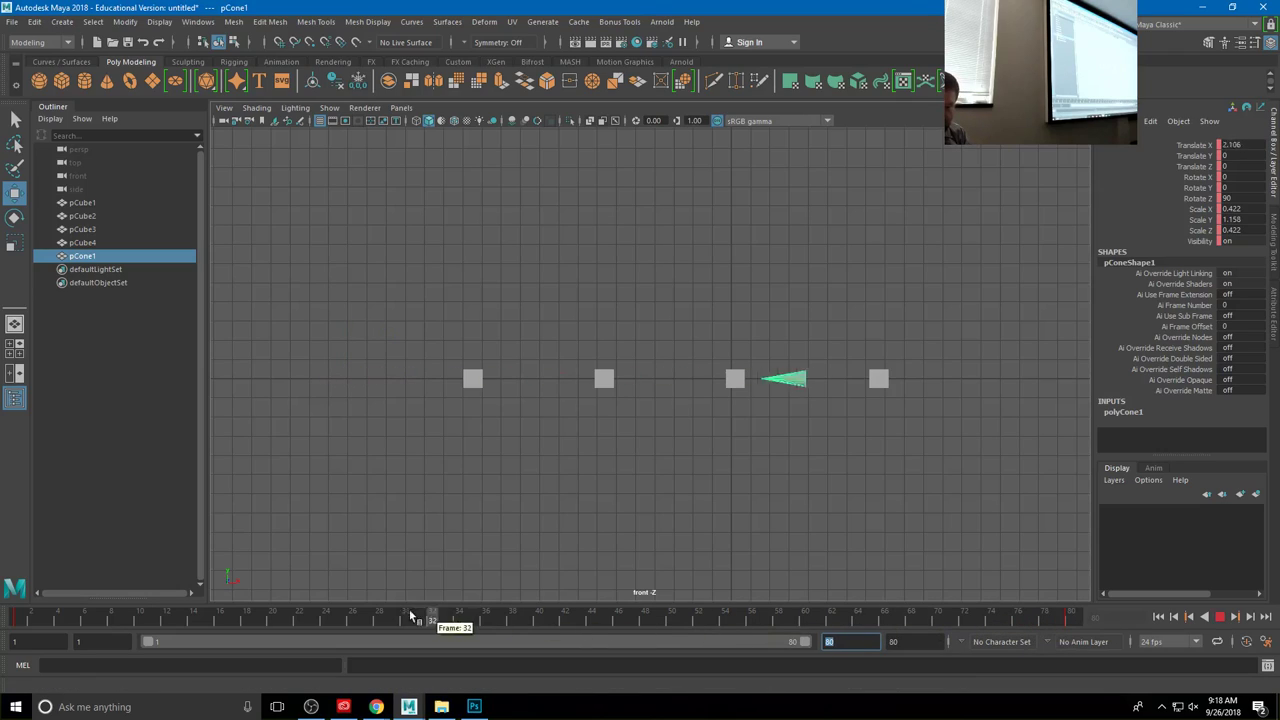
{"action": "key", "text": "alt+v"}
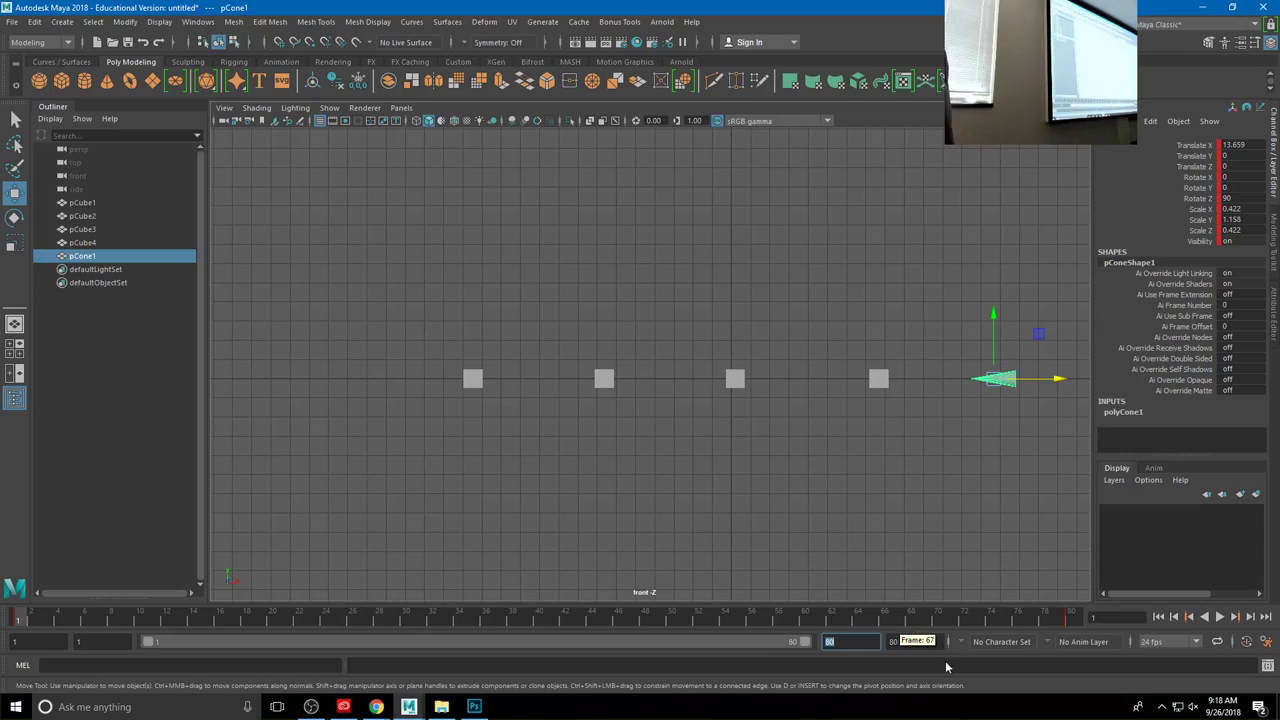
Step: At frame 80, move the cone outward to about Translate X -23.5 without keying it, and scrub away and back to check the pose
{"action": "left_click", "coordinate": [1074, 617]}
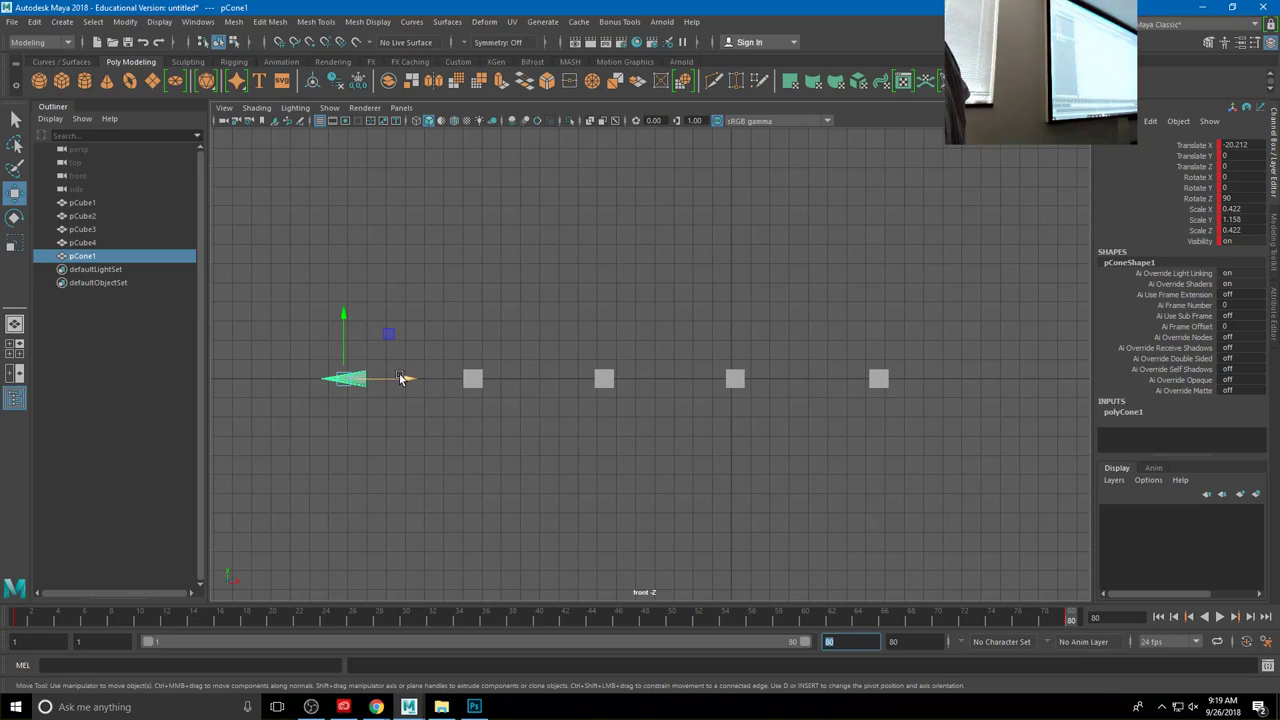
{"action": "left_click_drag", "start_coordinate": [399, 374], "coordinate": [334, 378]}
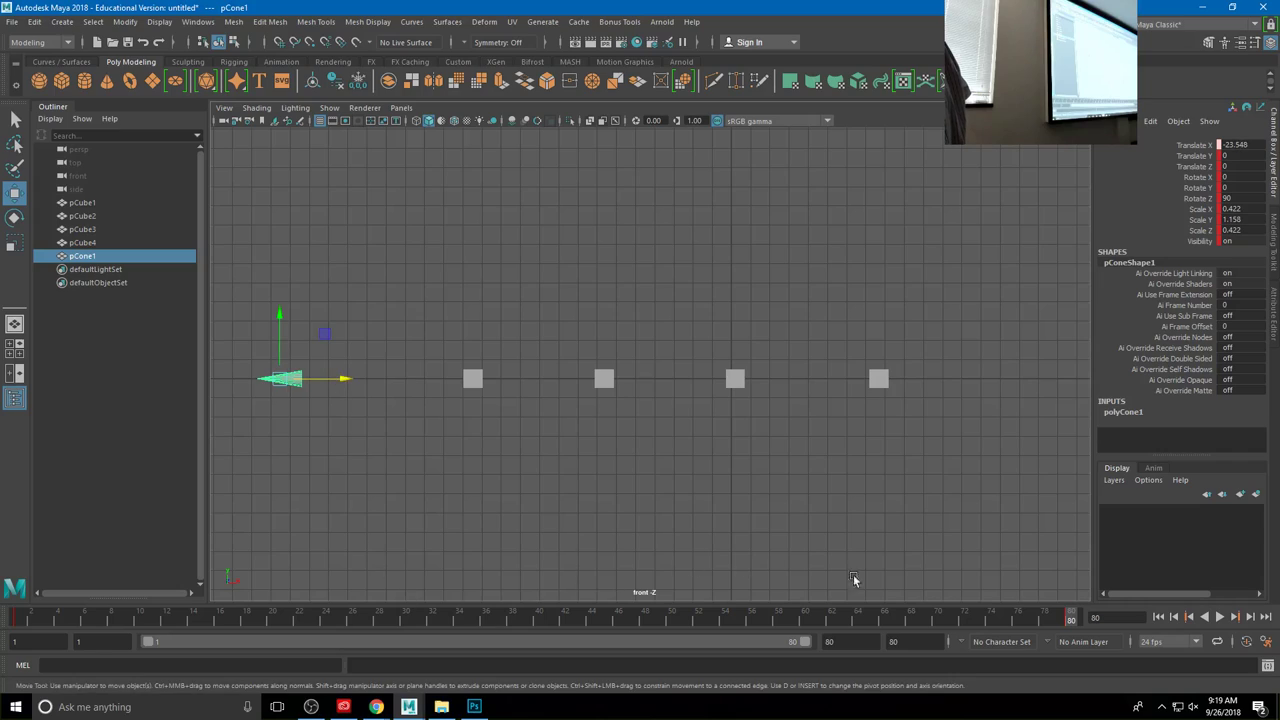
{"action": "left_click", "coordinate": [1050, 620]}
{"action": "left_click_drag", "start_coordinate": [1050, 622], "coordinate": [1071, 618]}
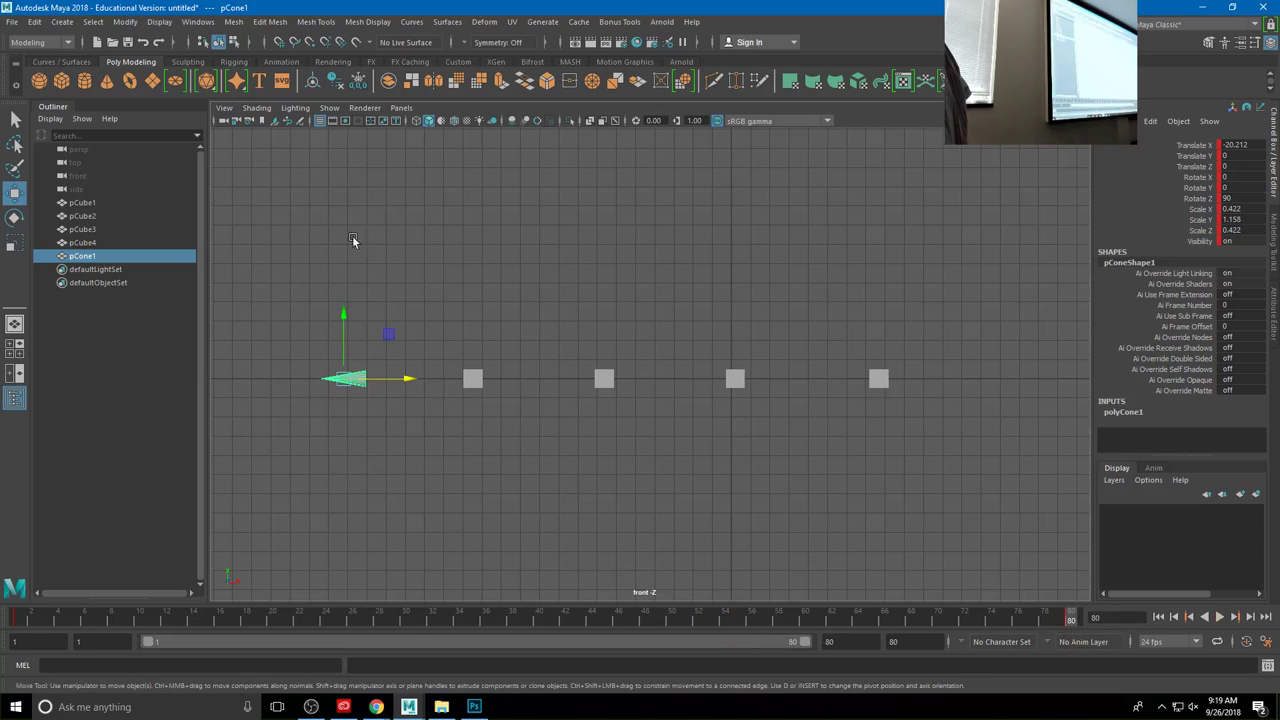
Step: Move the cone at frame 80 to about Translate X -23.48, set a keyframe there, and play the animation
{"action": "left_click_drag", "start_coordinate": [414, 383], "coordinate": [349, 388]}
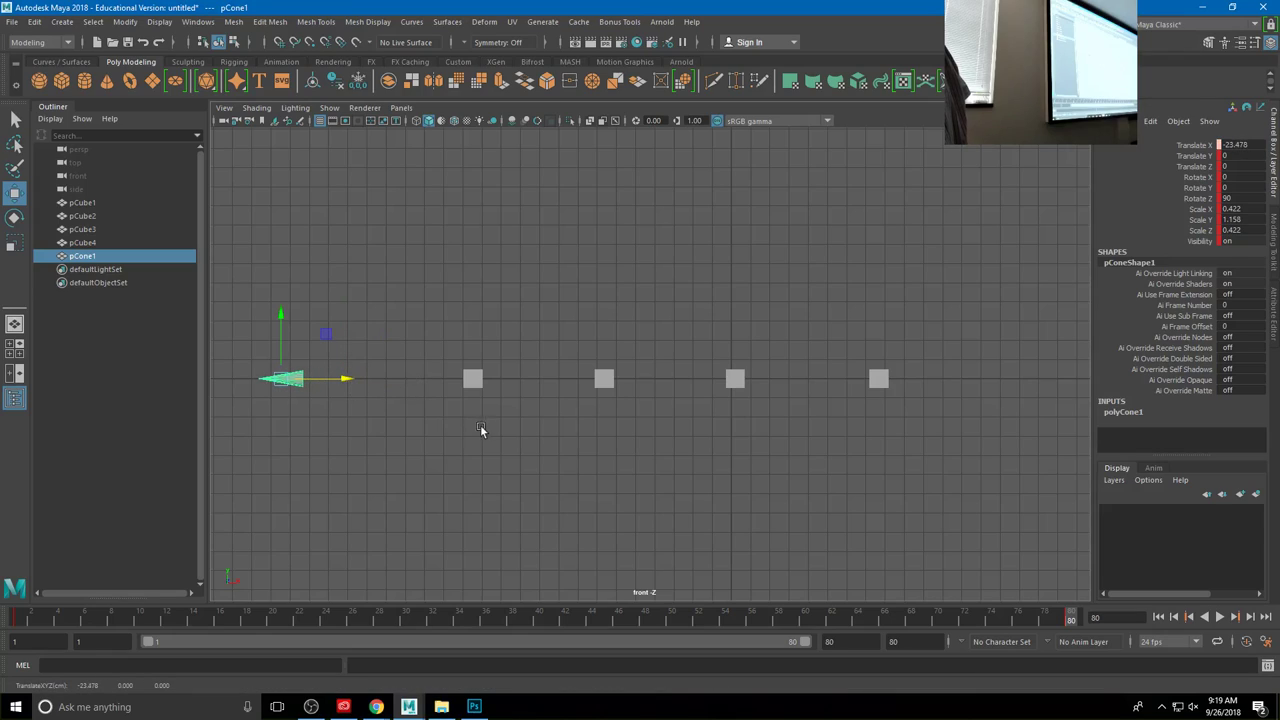
{"action": "key", "text": "d"}
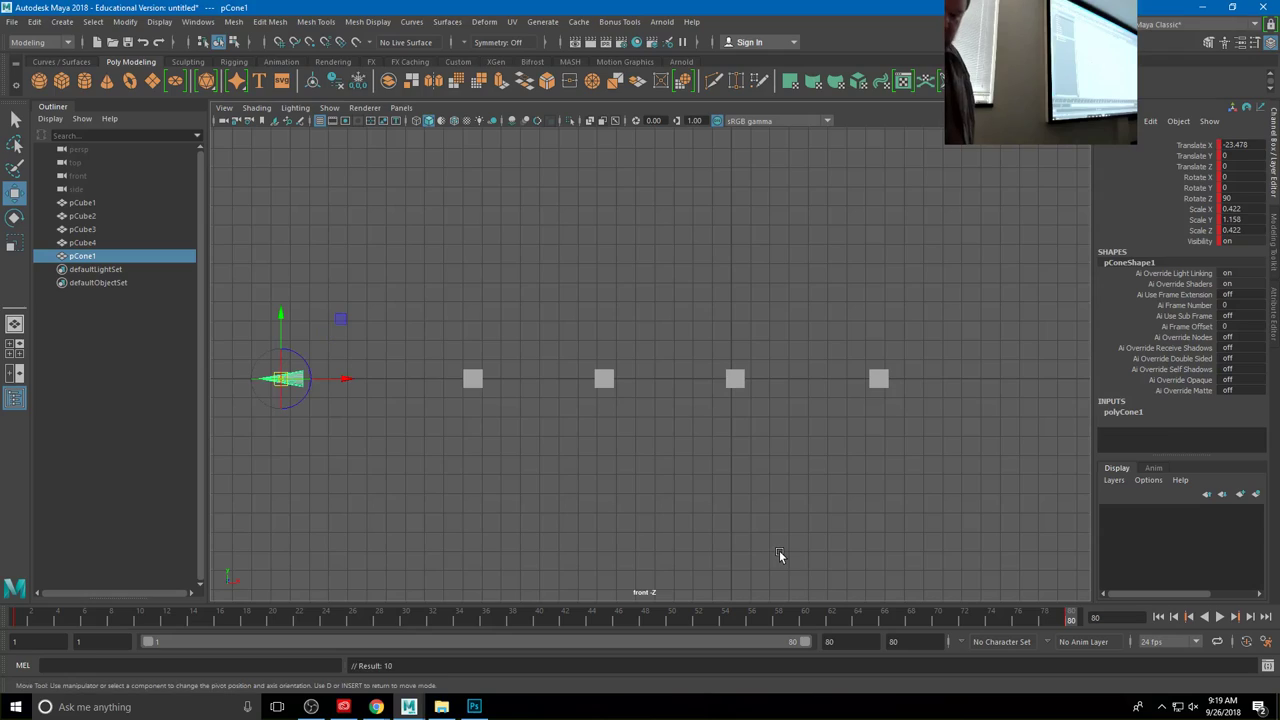
{"action": "key", "text": "d"}
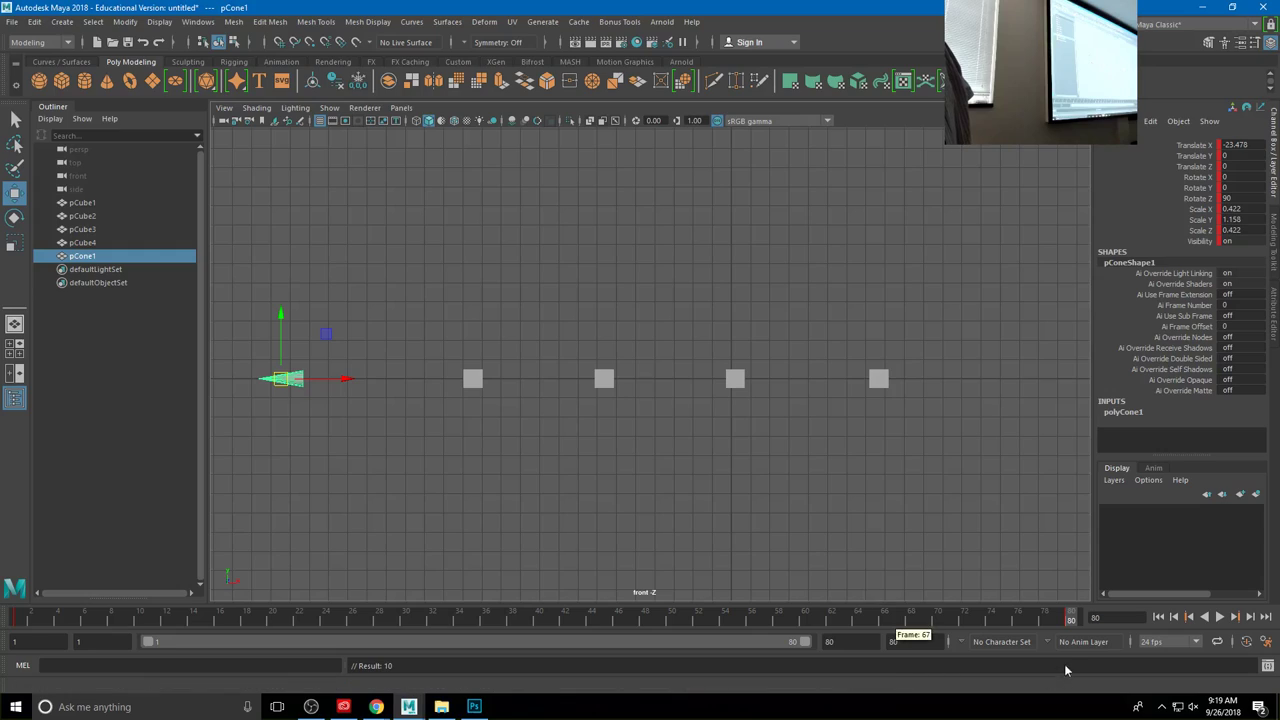
{"action": "key", "text": "alt+v"}
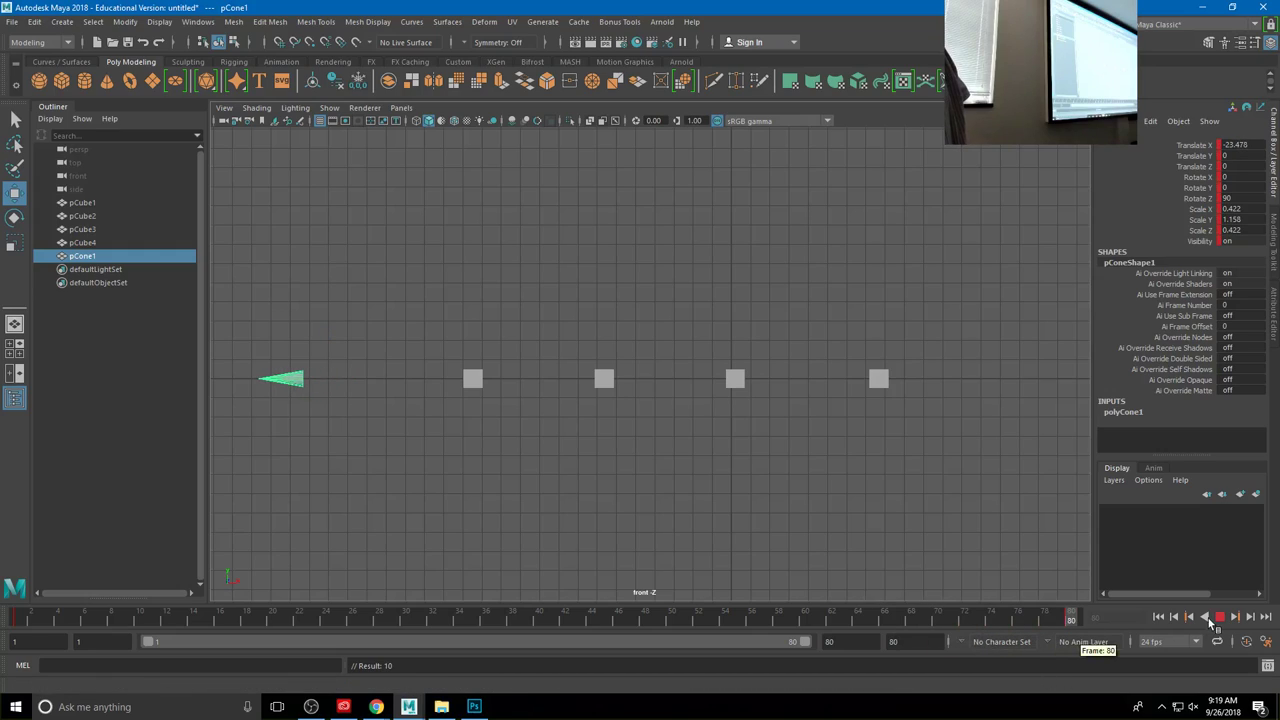
{"action": "key", "text": "alt+v"}
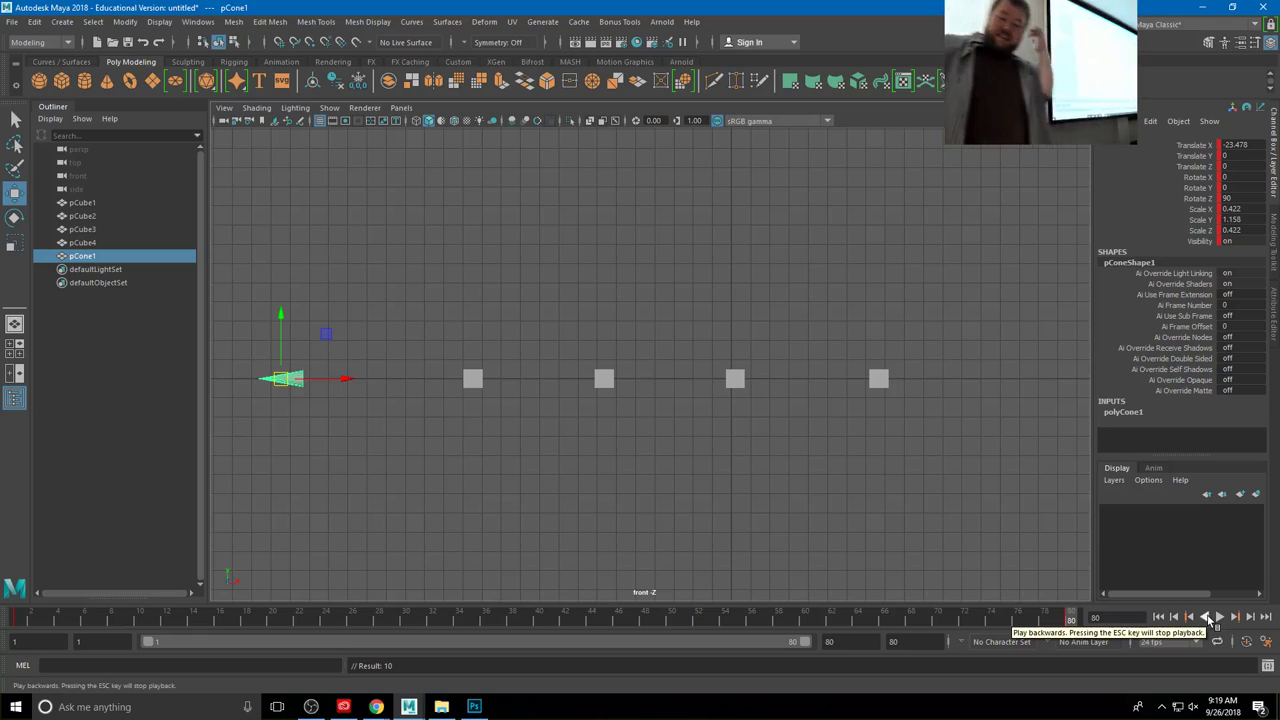
Step: Inspect the delete and paste commands available for the keyframe at frame 80
{"action": "right_click", "coordinate": [1073, 622]}
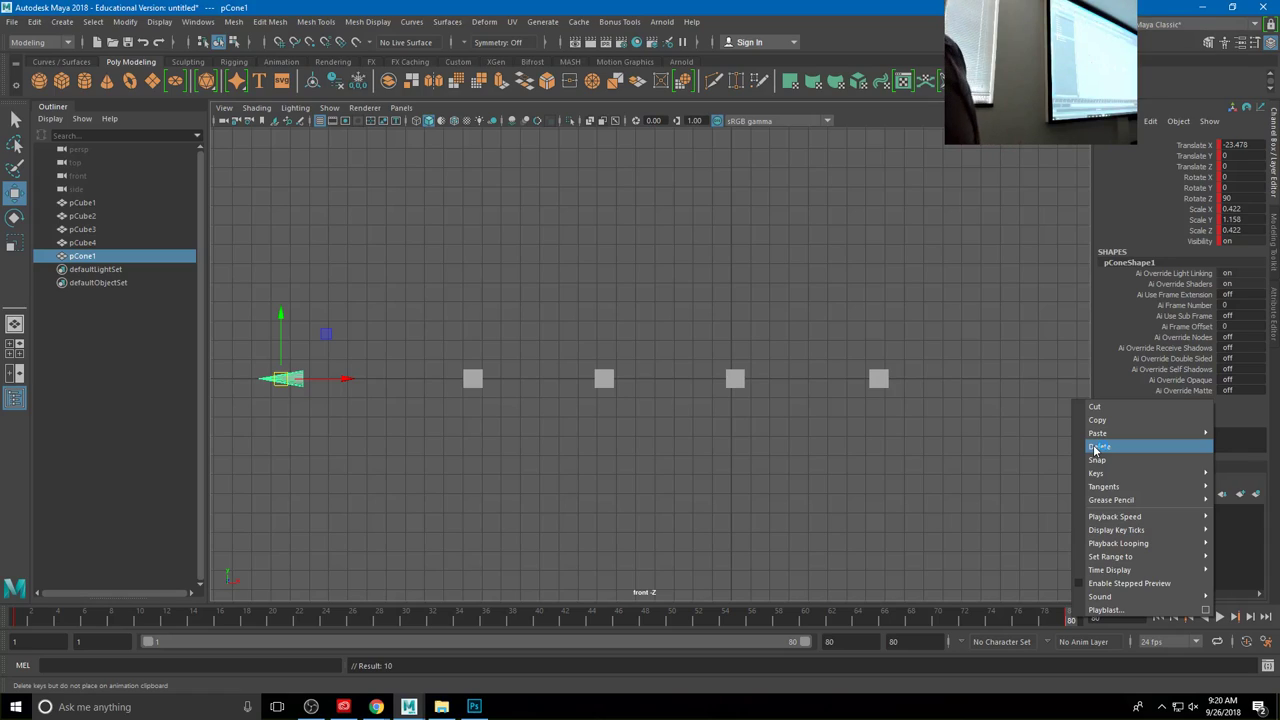
{"action": "mouse_move", "coordinate": [1098, 436]}
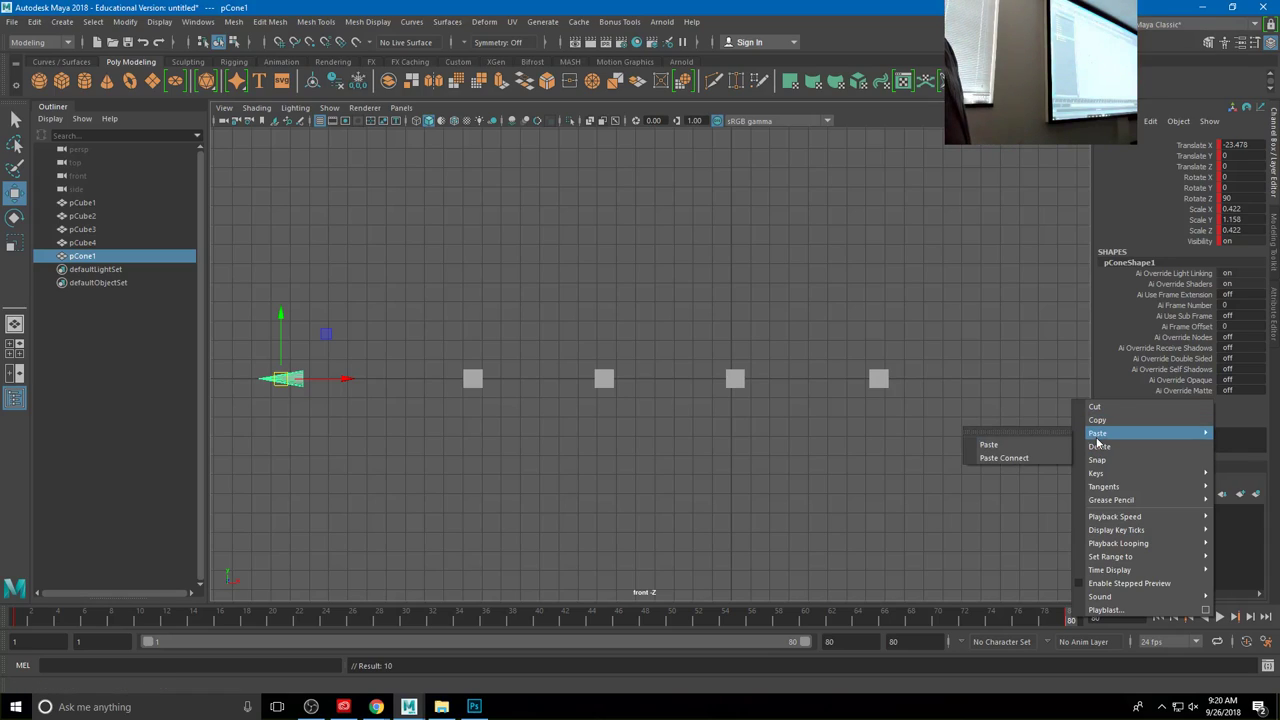
{"action": "left_click", "coordinate": [311, 621]}
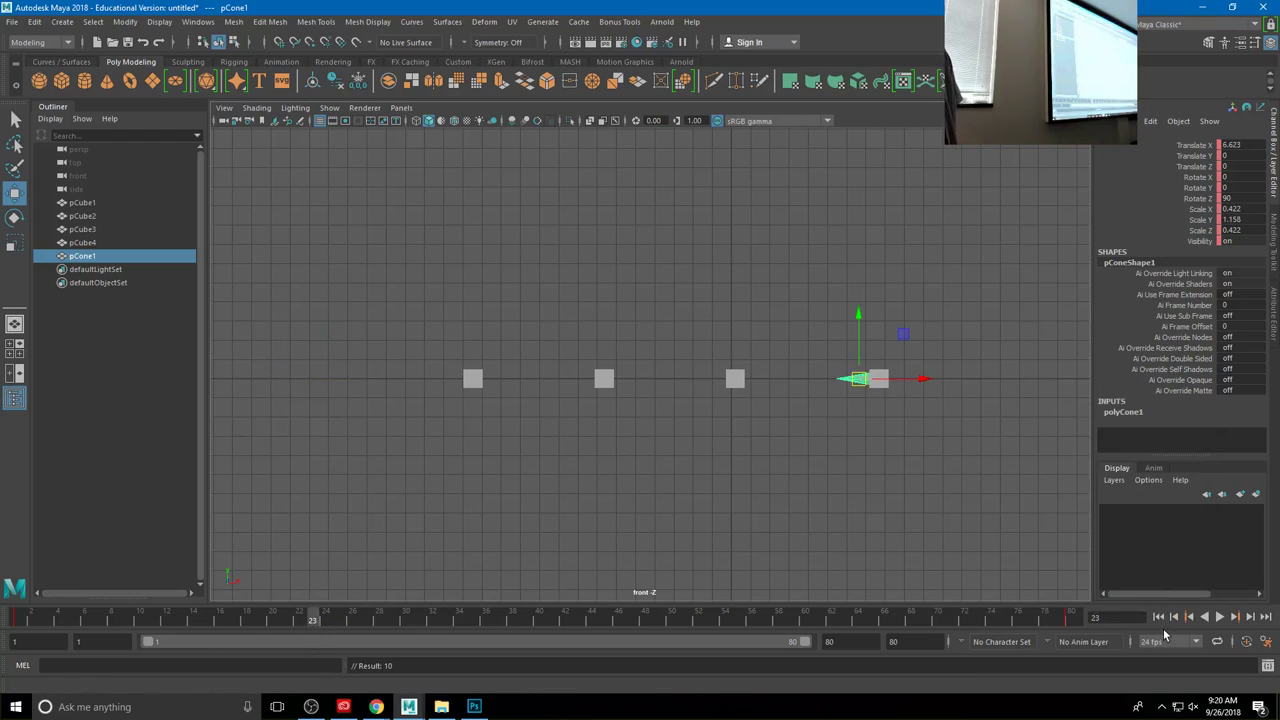
Step: Rewind to the first frame, play the cone animation, and stop it partway through
{"action": "left_click", "coordinate": [1159, 617]}
{"action": "left_click", "coordinate": [1220, 617]}
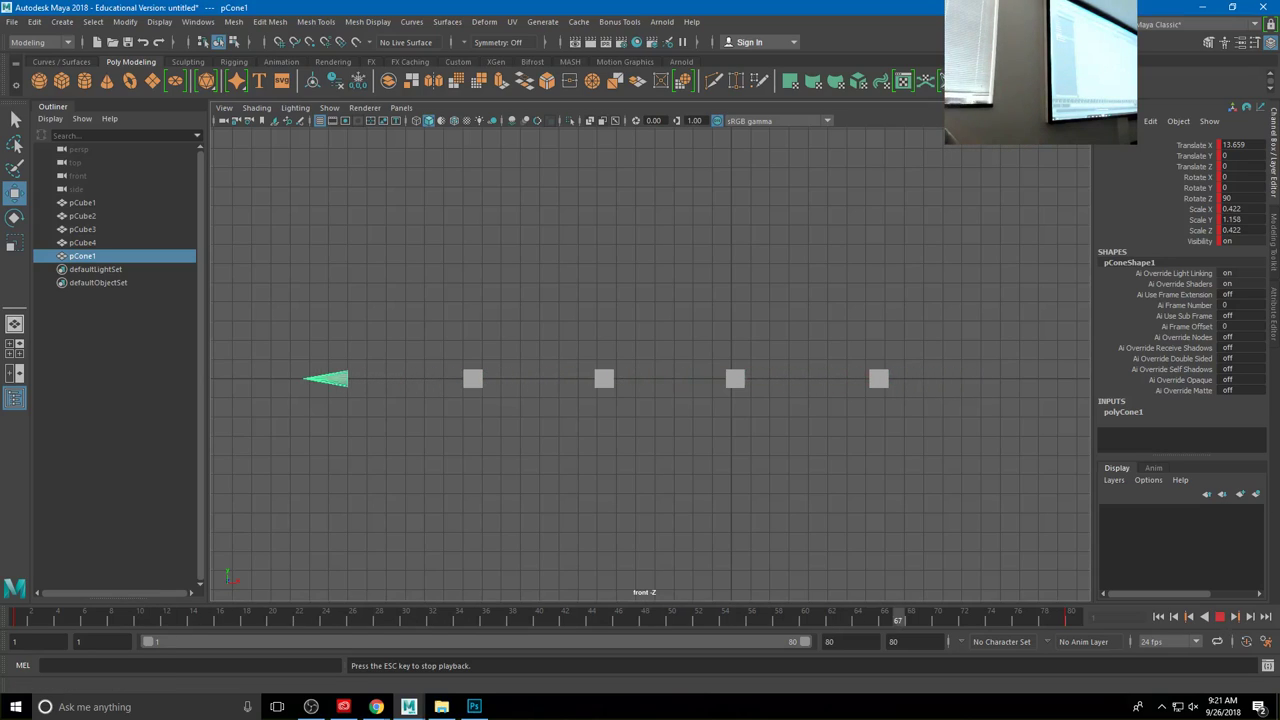
{"action": "left_click", "coordinate": [1214, 617]}
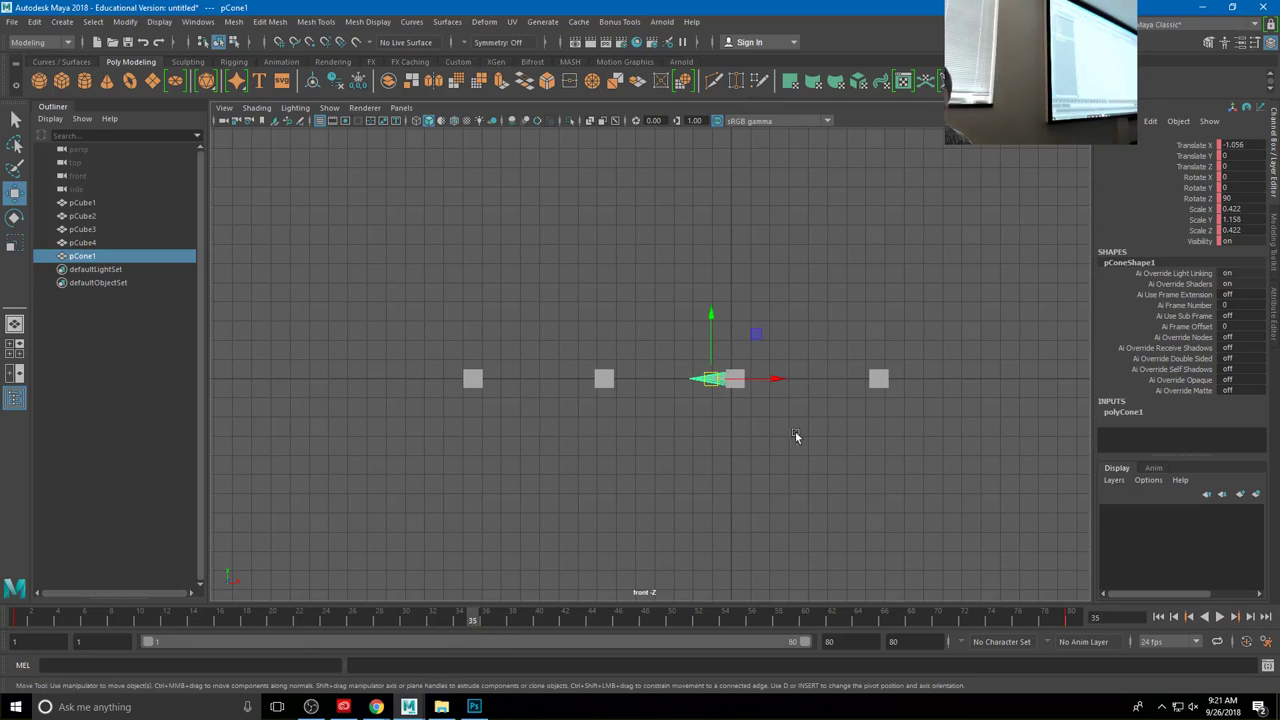
Step: Pose the cone at frame 38 above the cubes at about Y 9.07, enlarged to about 1.75, 4.8, 1.75 and rotated to about 254° around Z
{"action": "left_click_drag", "start_coordinate": [445, 617], "coordinate": [512, 617]}
{"action": "left_click_drag", "start_coordinate": [675, 378], "coordinate": [760, 217]}
{"action": "key", "text": "r"}
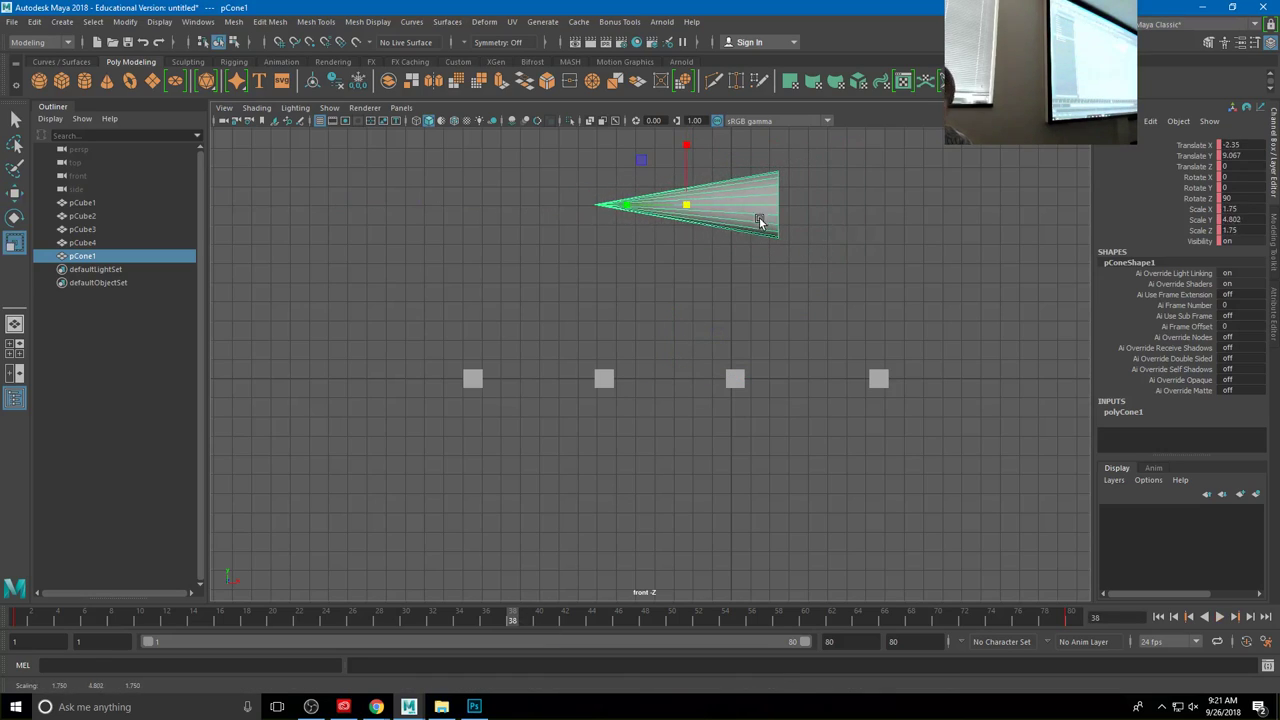
{"action": "key", "text": "e"}
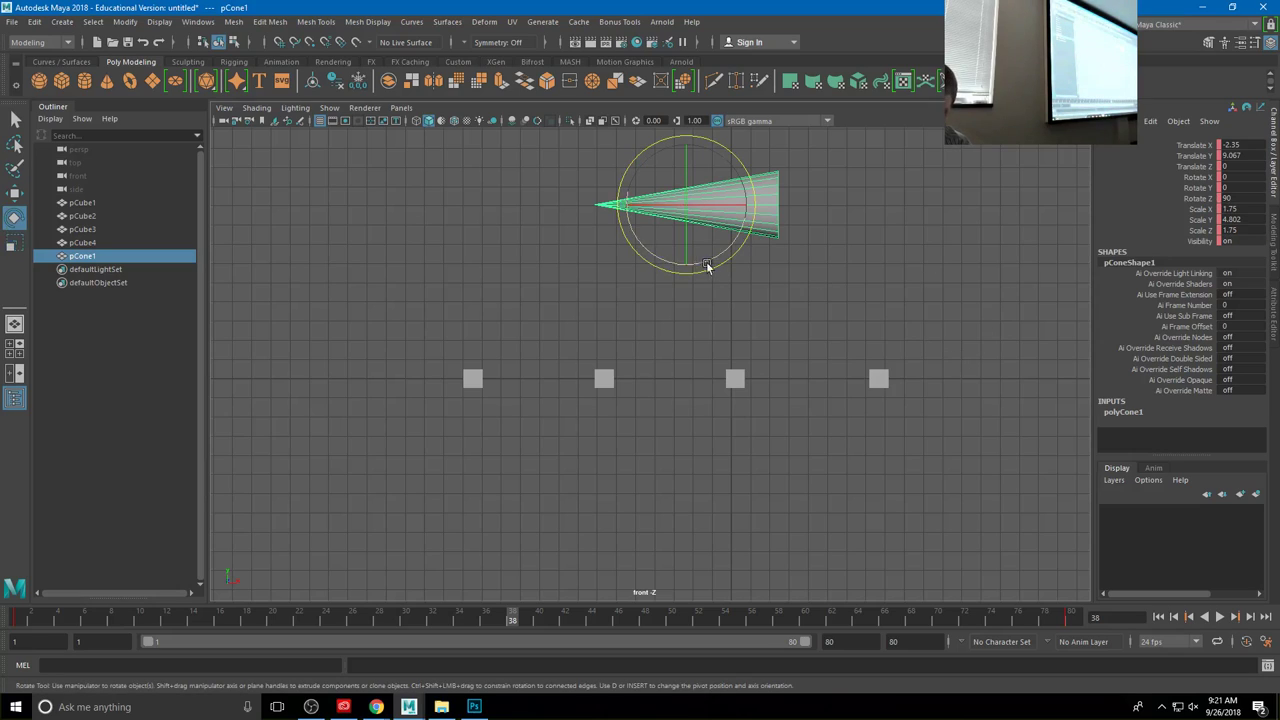
{"action": "left_click_drag", "start_coordinate": [707, 266], "coordinate": [773, 171]}
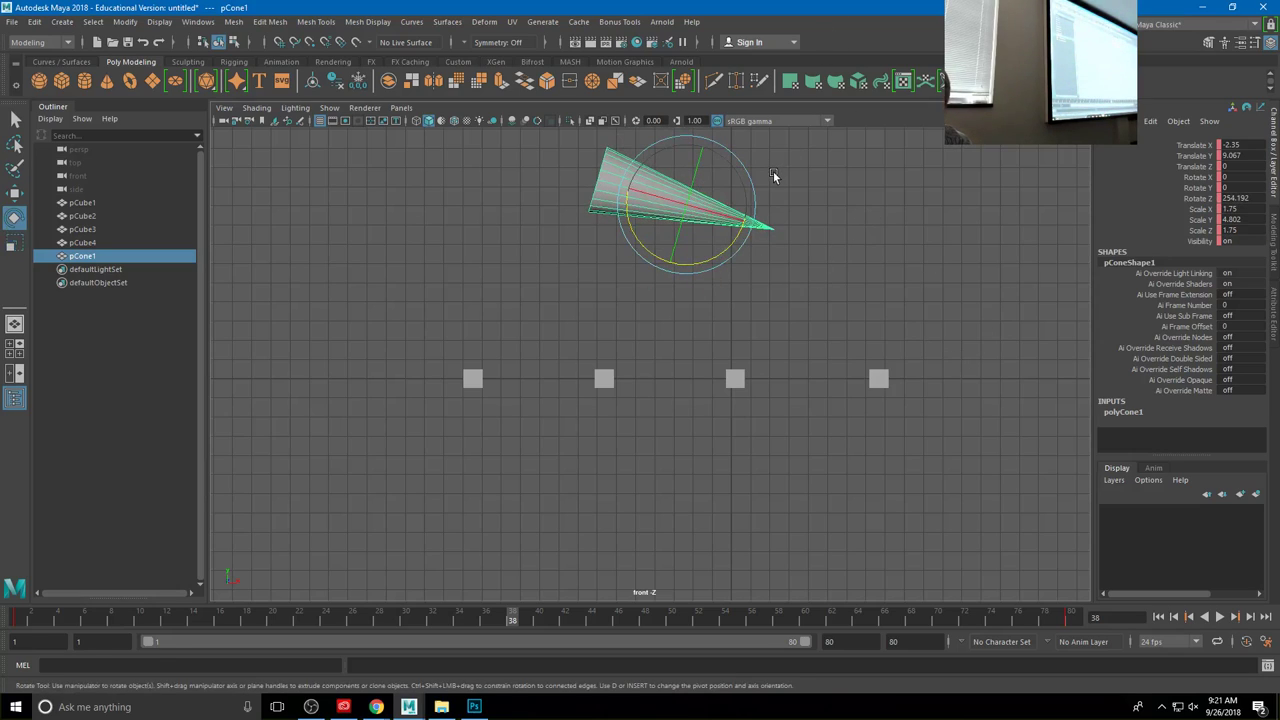
Step: Narrow the cone at frame 38 to about 0.47 in Scale X, key the pose, and check frames 1, 38 and 79
{"action": "key", "text": "r"}
{"action": "left_click_drag", "start_coordinate": [672, 266], "coordinate": [680, 218]}
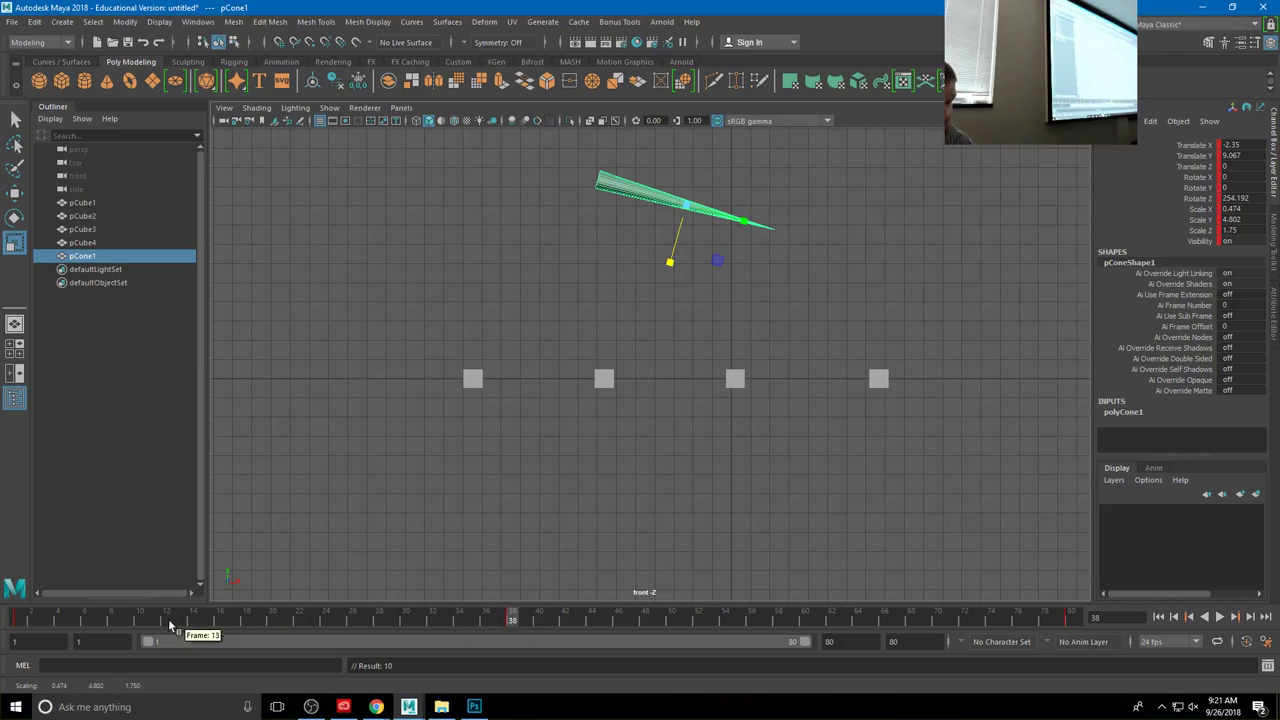
{"action": "left_click", "coordinate": [22, 614]}
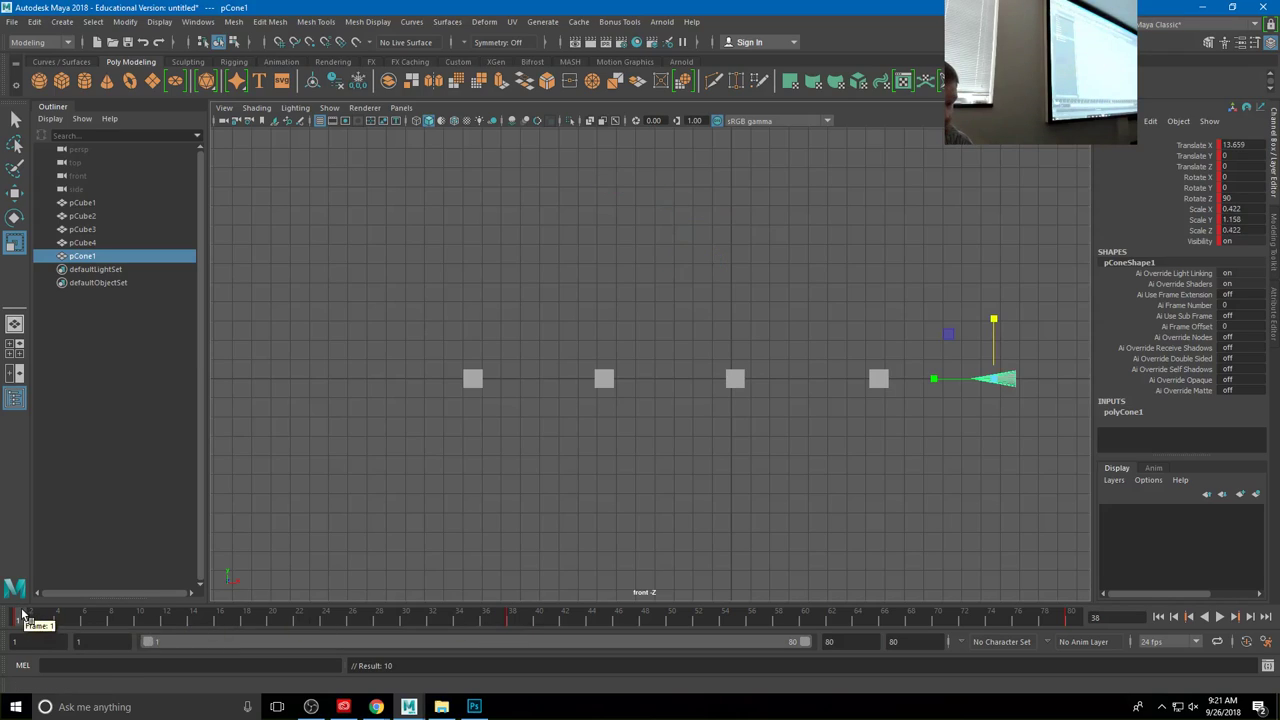
{"action": "left_click", "coordinate": [511, 622]}
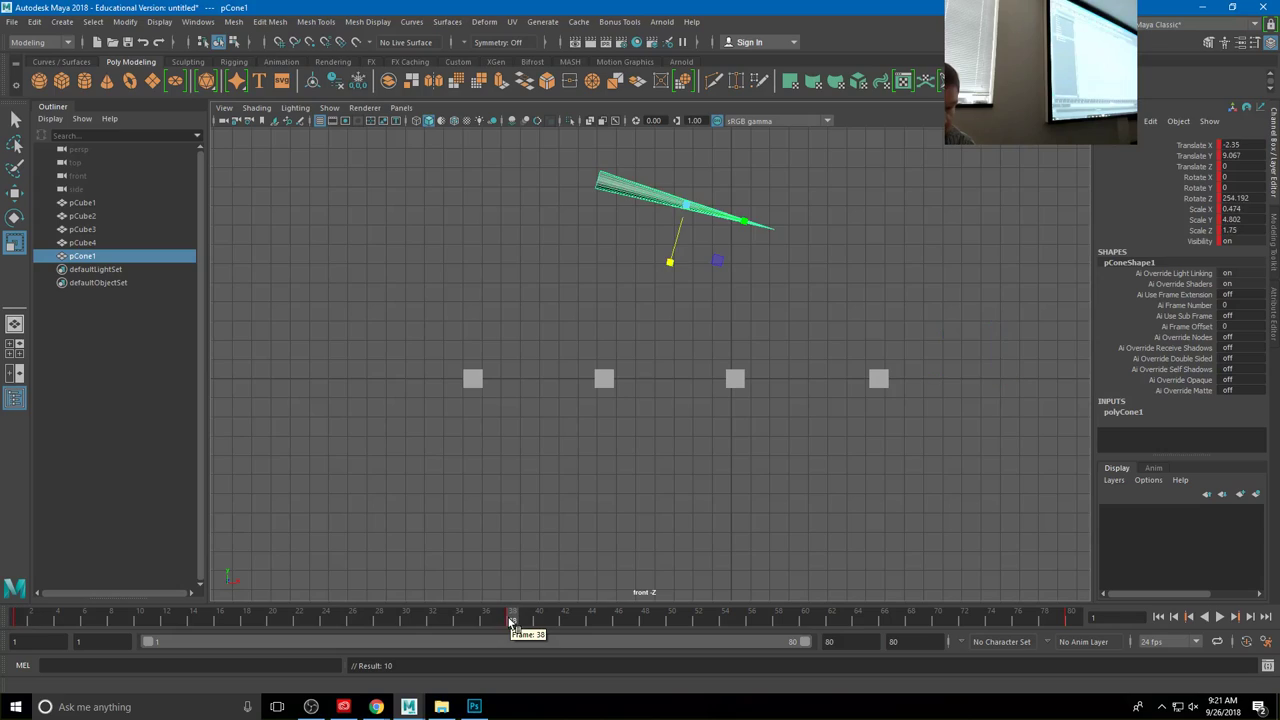
{"action": "left_click", "coordinate": [1064, 622]}
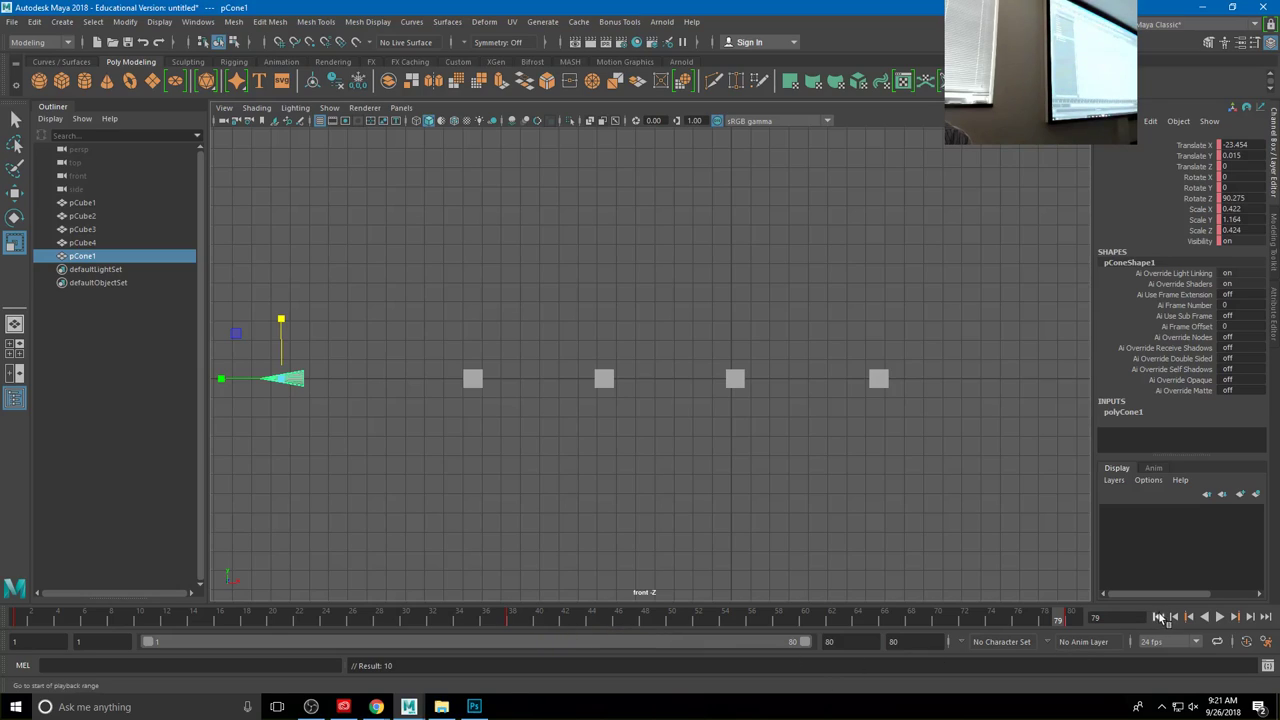
Step: Rewind and play the cone animation to review the raised, rotated in-between pose, and stop it early in the loop
{"action": "left_click", "coordinate": [1158, 617]}
{"action": "left_click", "coordinate": [1220, 617]}
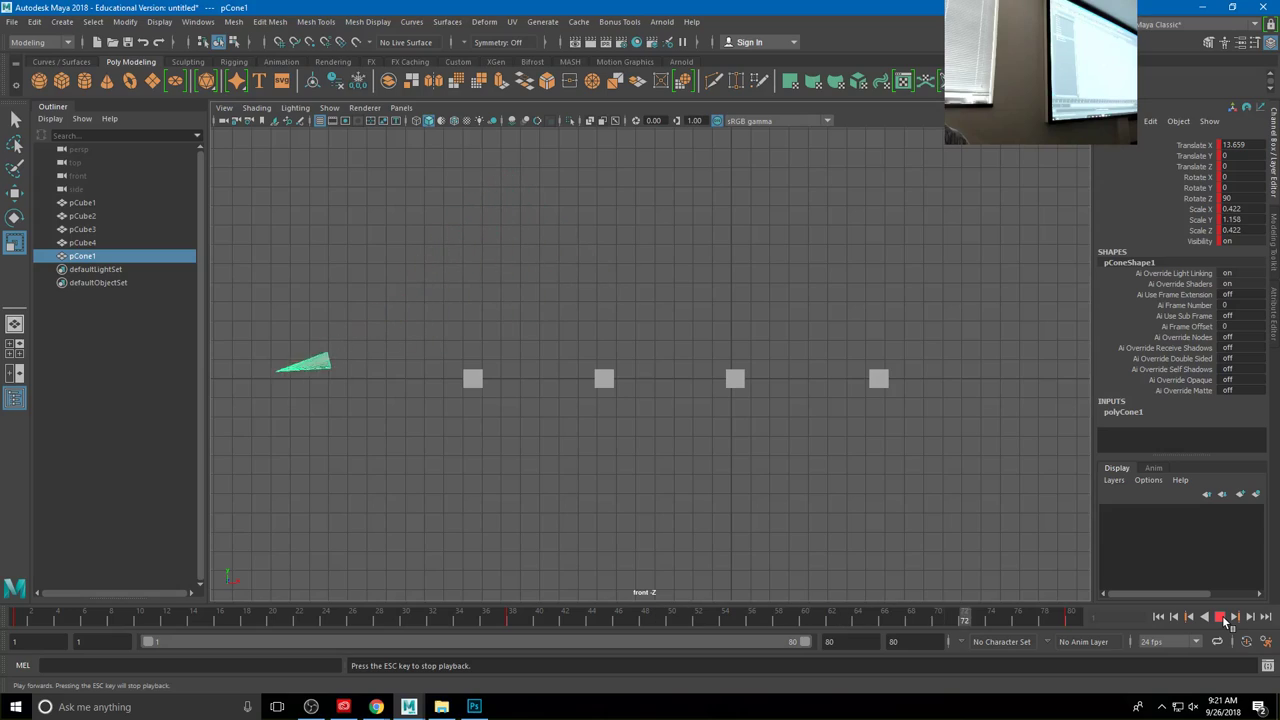
{"action": "left_click", "coordinate": [1221, 618]}
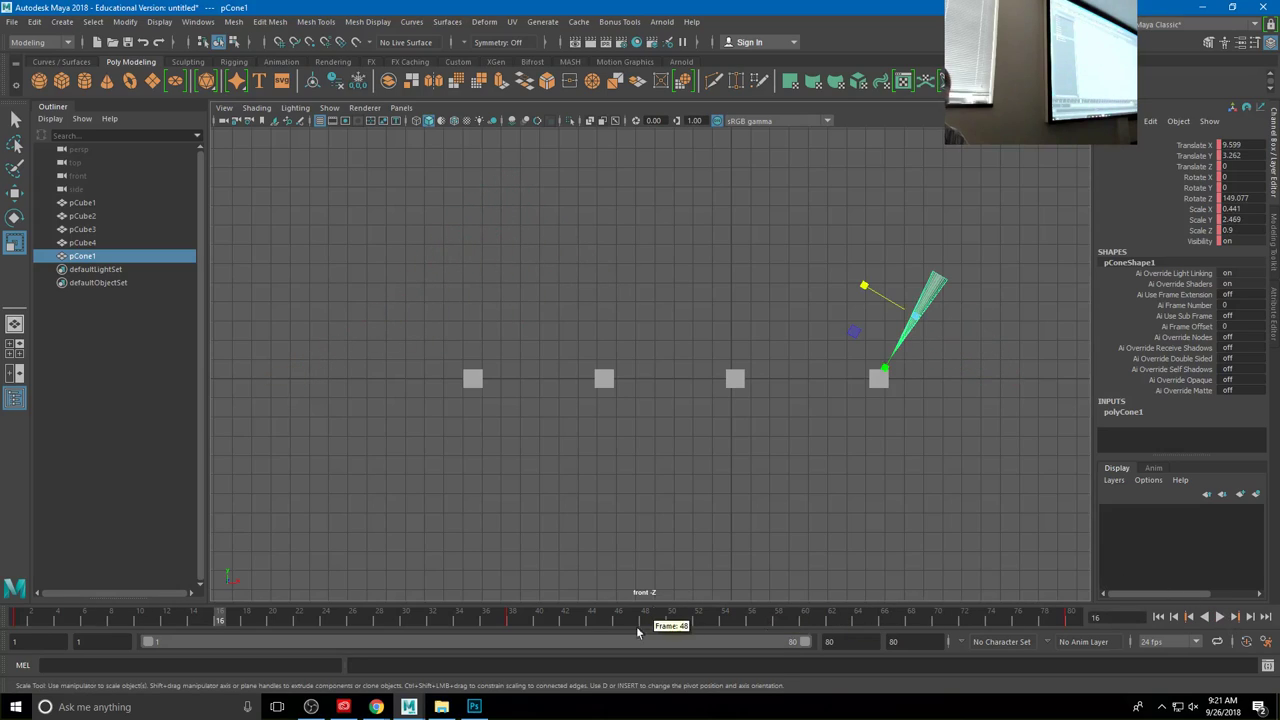
Step: Delete the cone's keyframe at frame 38 and preview the remaining straight motion up to frame 21
{"action": "left_click", "coordinate": [514, 620]}
{"action": "right_click", "coordinate": [514, 618]}
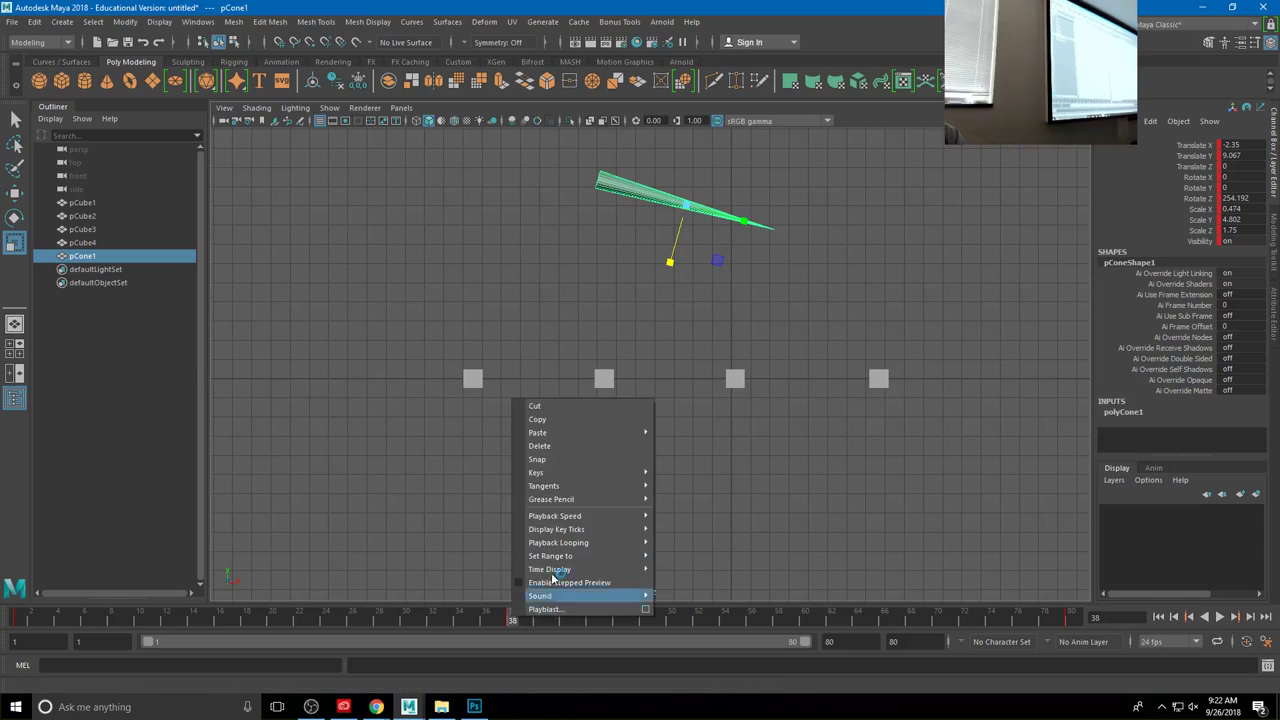
{"action": "left_click", "coordinate": [566, 446]}
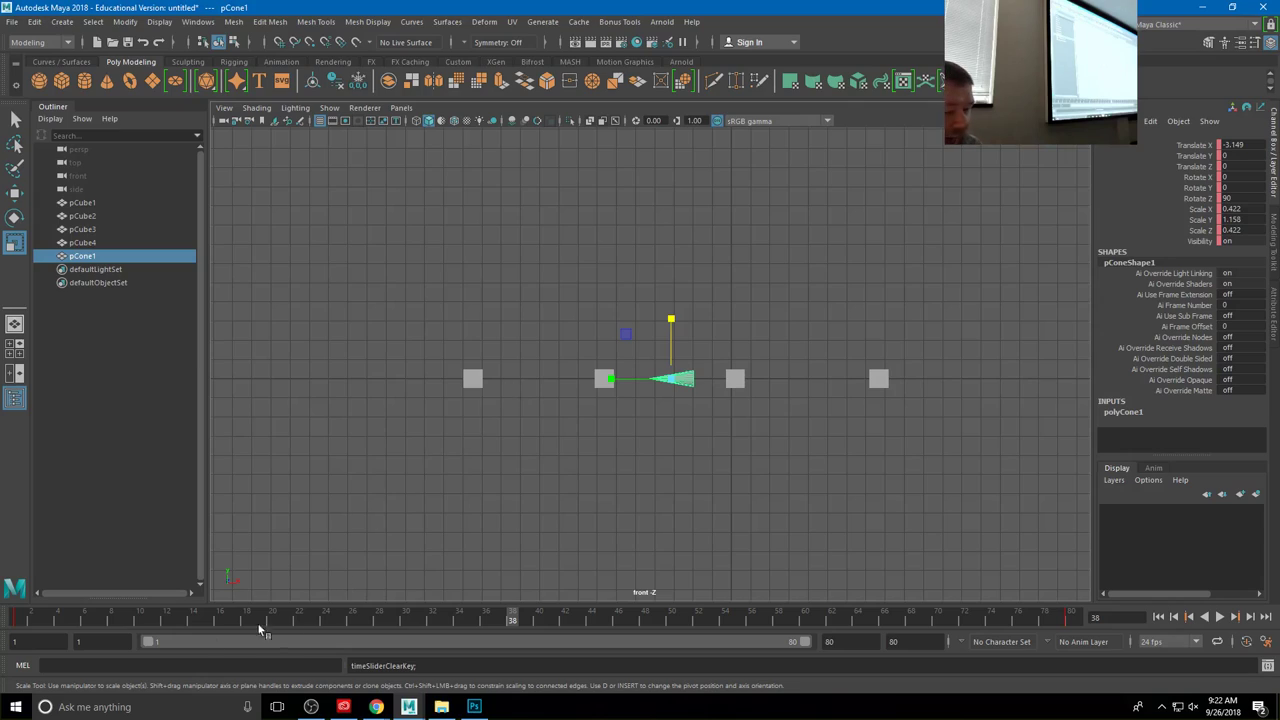
{"action": "key", "text": "alt+v"}
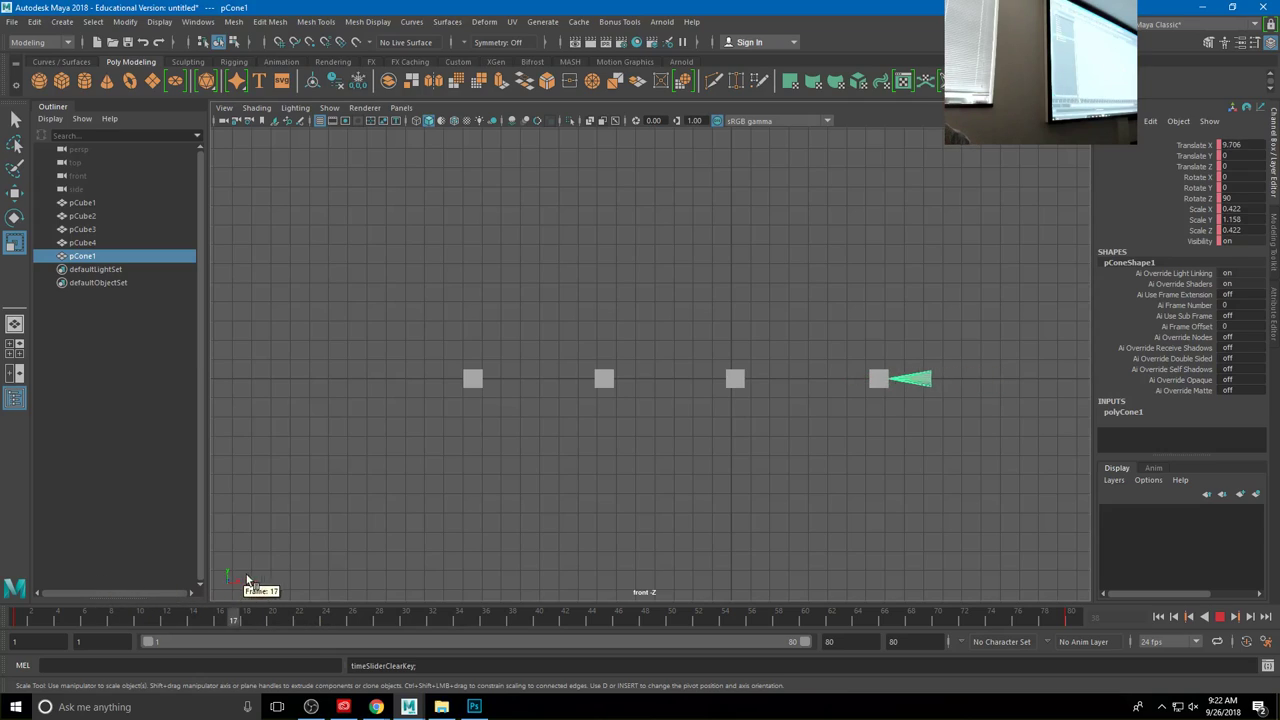
{"action": "key", "text": "Escape"}
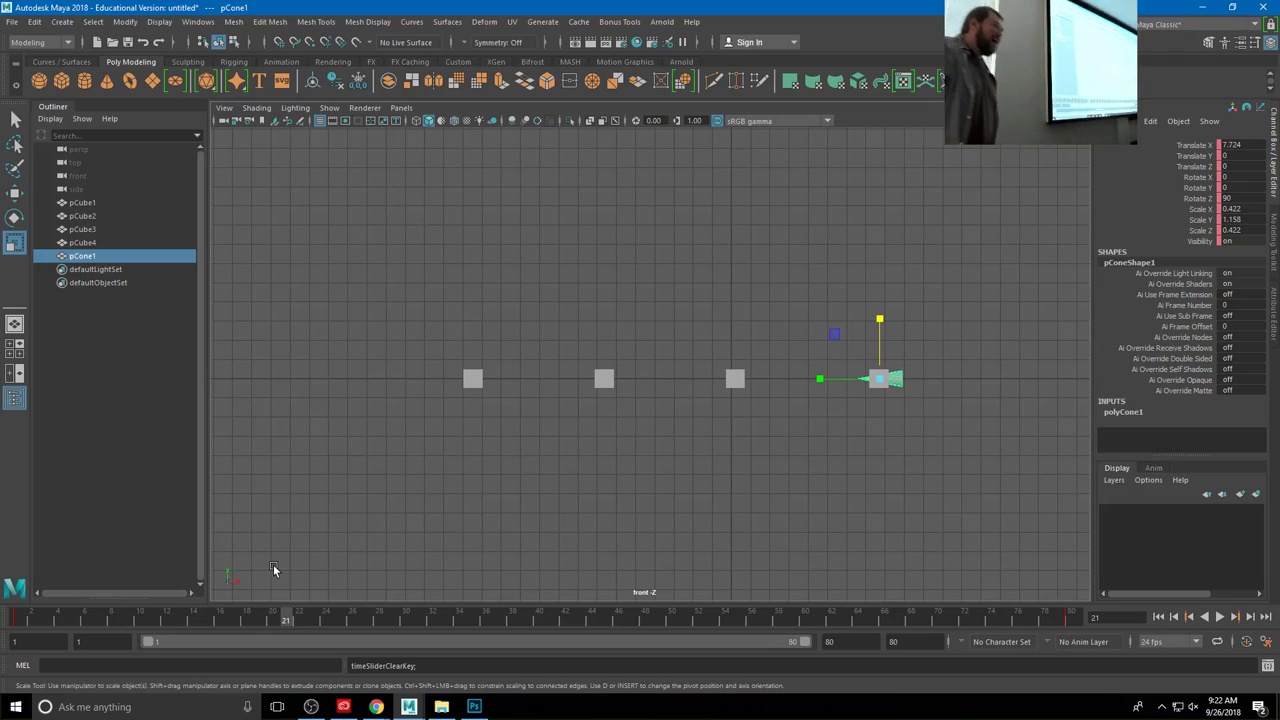
Step: At frame 22, lower the cone beneath the first cube it passes to about Translate Y -2.4 and set a keyframe
{"action": "key", "text": "w"}
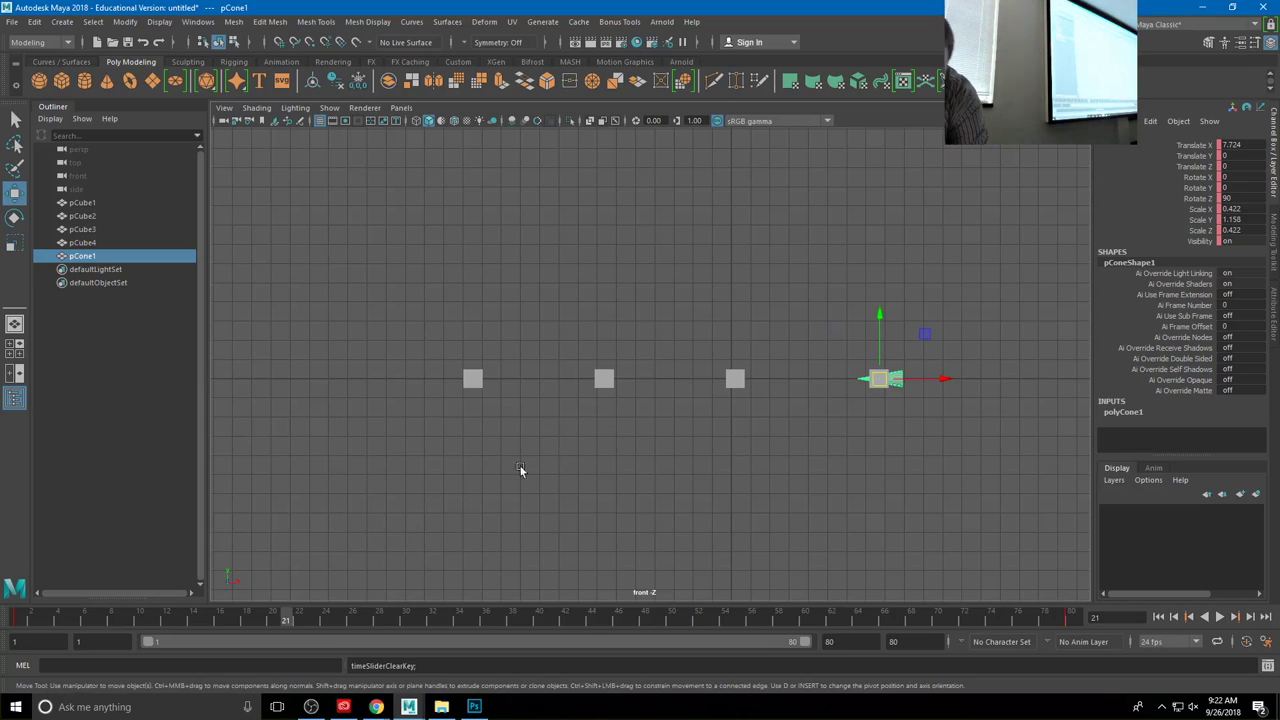
{"action": "left_click_drag", "start_coordinate": [278, 621], "coordinate": [297, 622]}
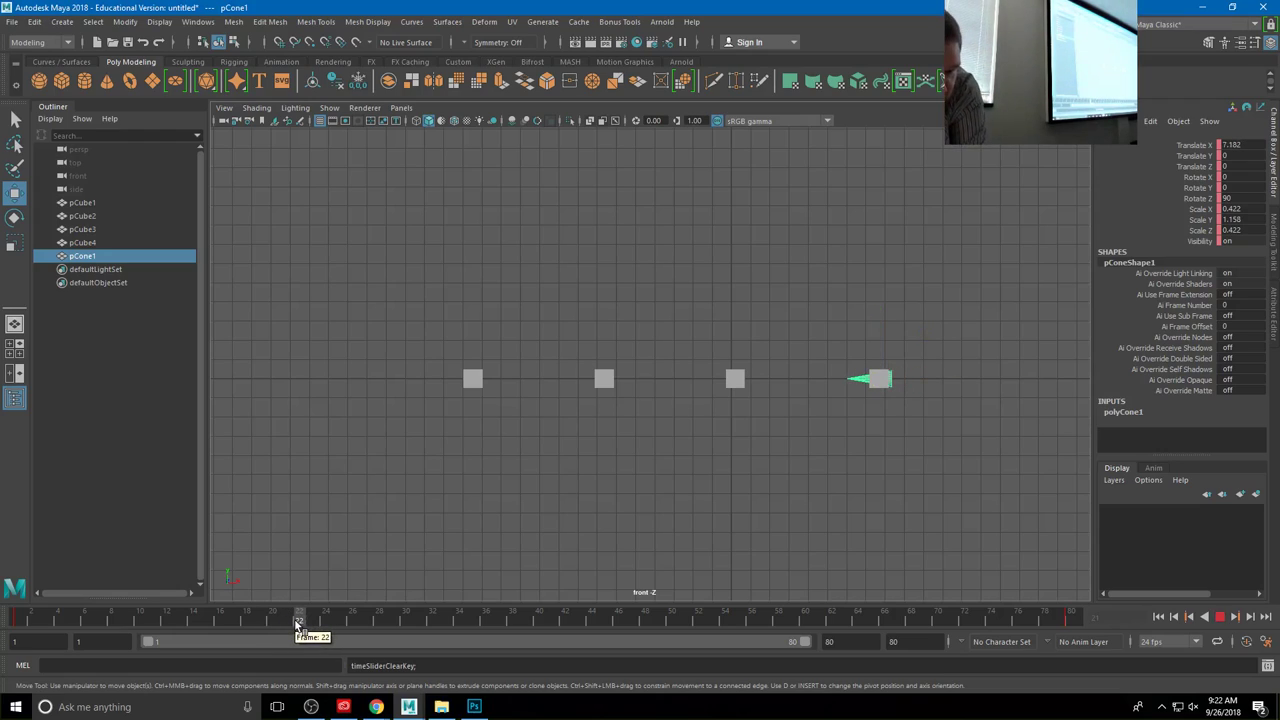
{"action": "left_click_drag", "start_coordinate": [297, 622], "coordinate": [298, 622]}
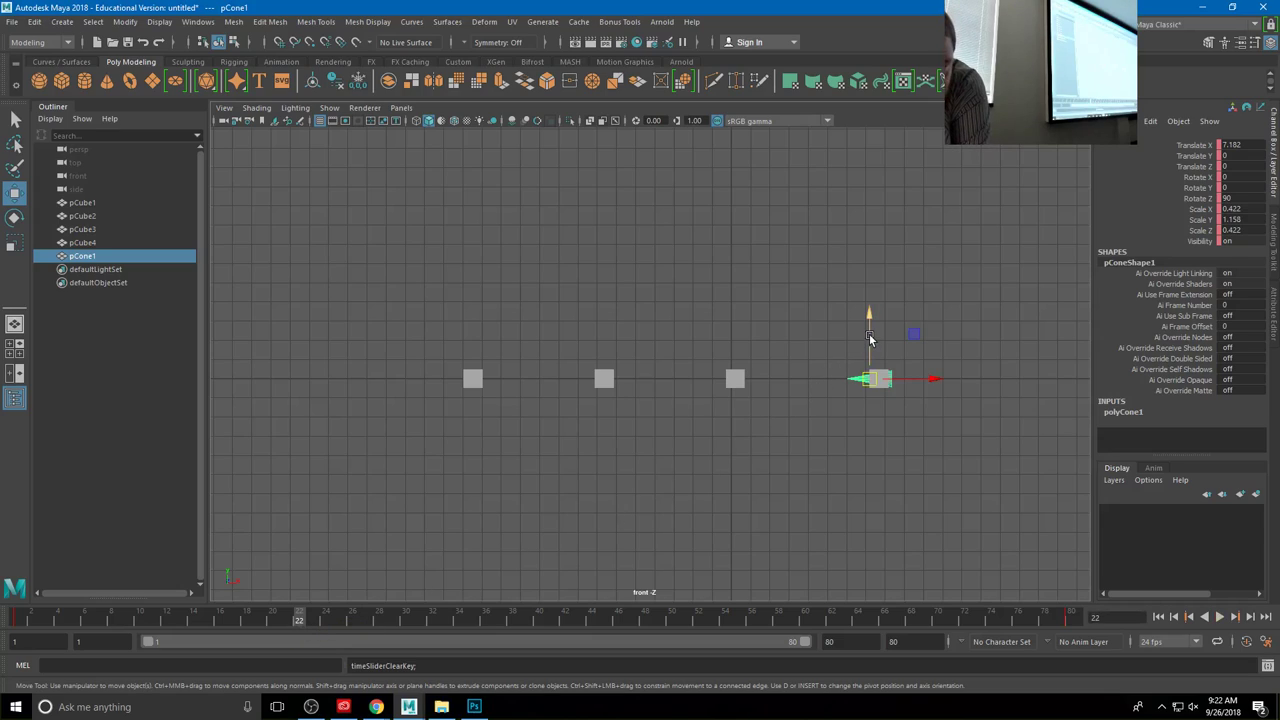
{"action": "left_click_drag", "start_coordinate": [869, 333], "coordinate": [868, 381]}
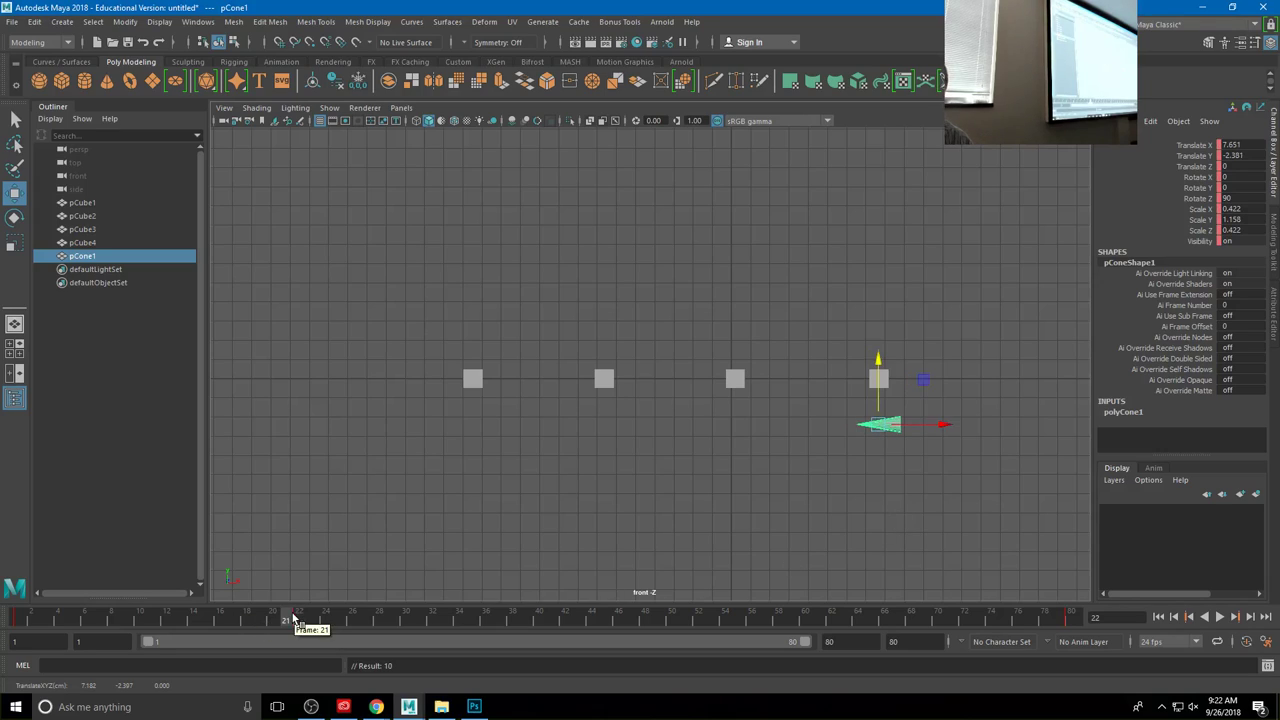
Step: Preview the motion, move the cone above the second cube it passes at frame 34, about X -0.11, Y 3.15, and key it
{"action": "key", "text": "alt+v"}
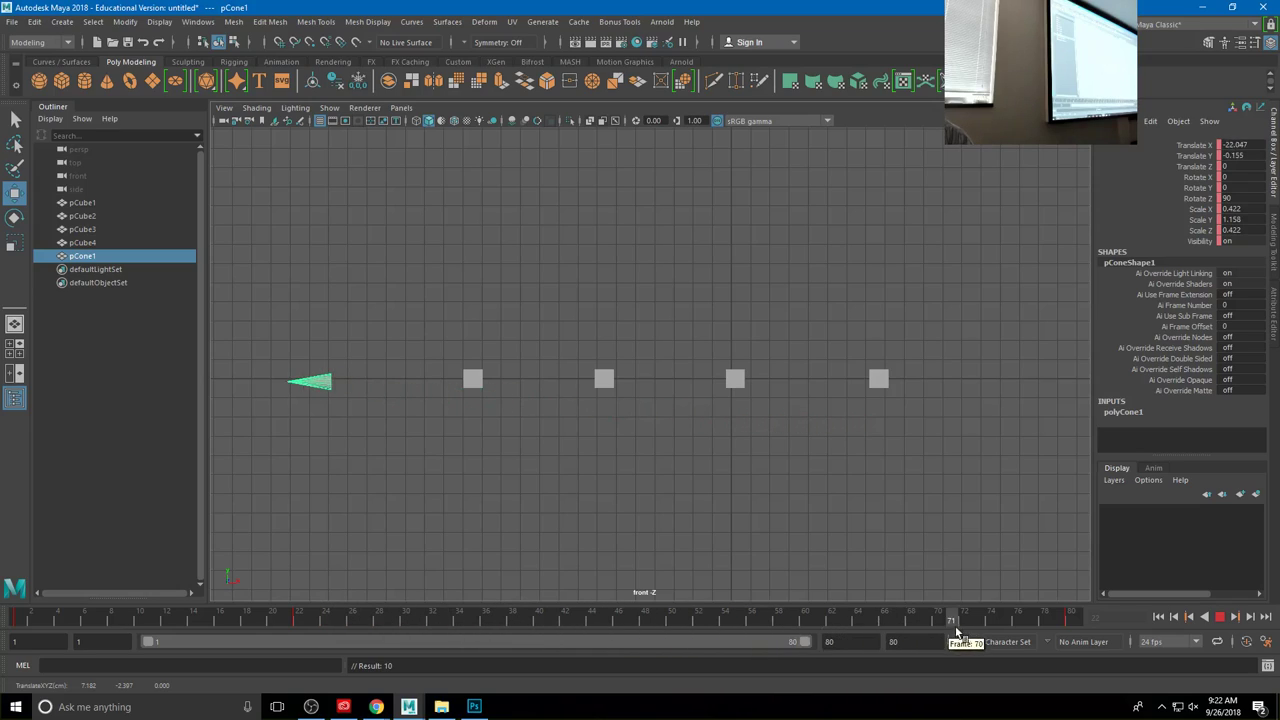
{"action": "left_click_drag", "start_coordinate": [938, 625], "coordinate": [458, 614]}
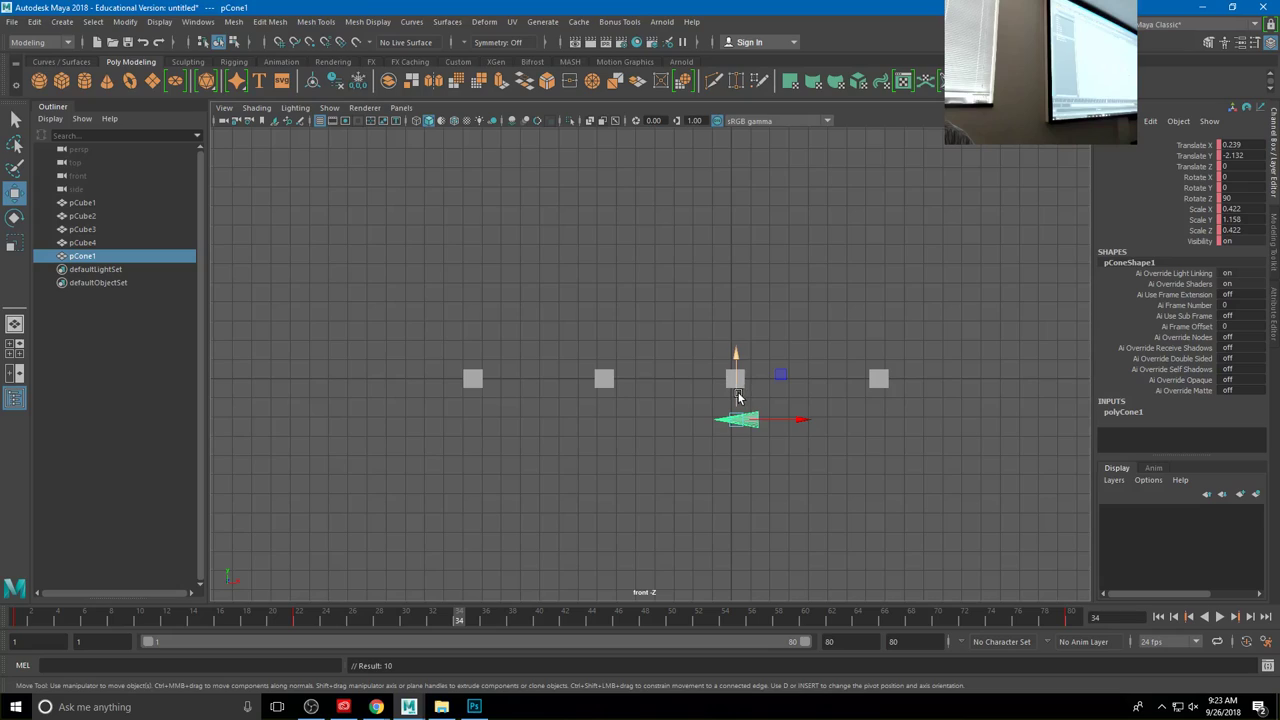
{"action": "left_click_drag", "start_coordinate": [737, 398], "coordinate": [788, 320]}
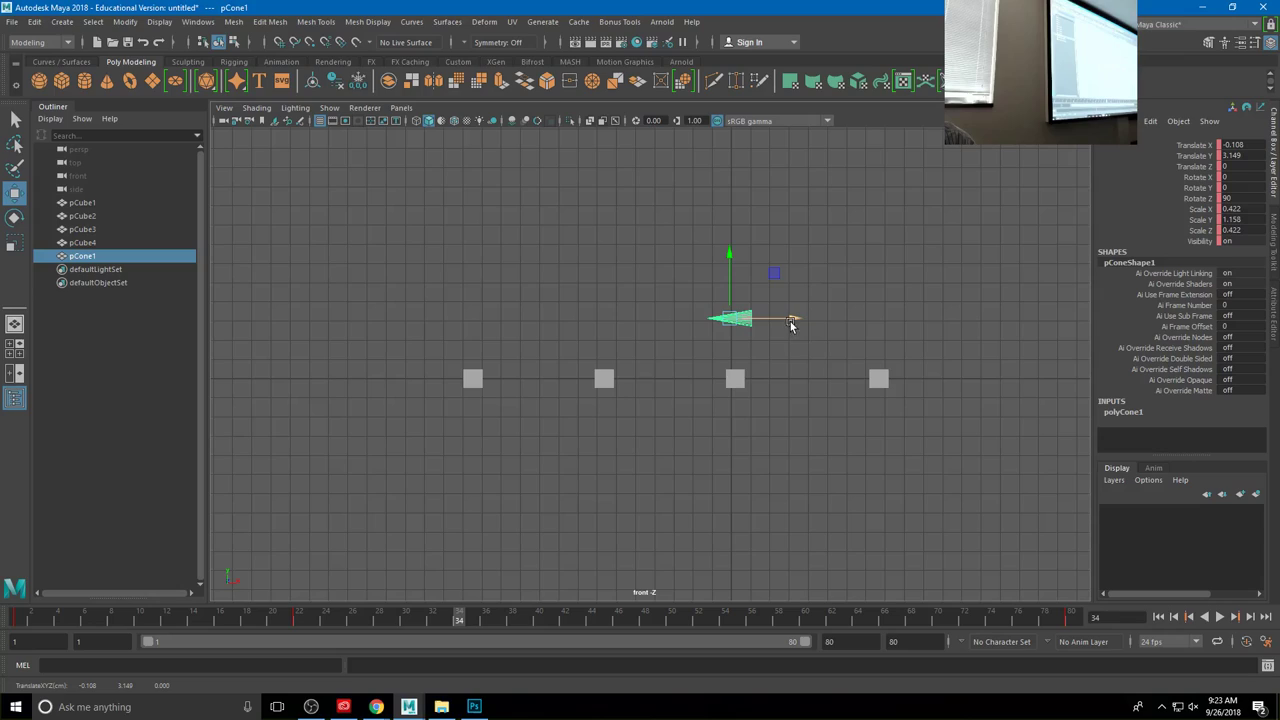
{"action": "key", "text": "s"}
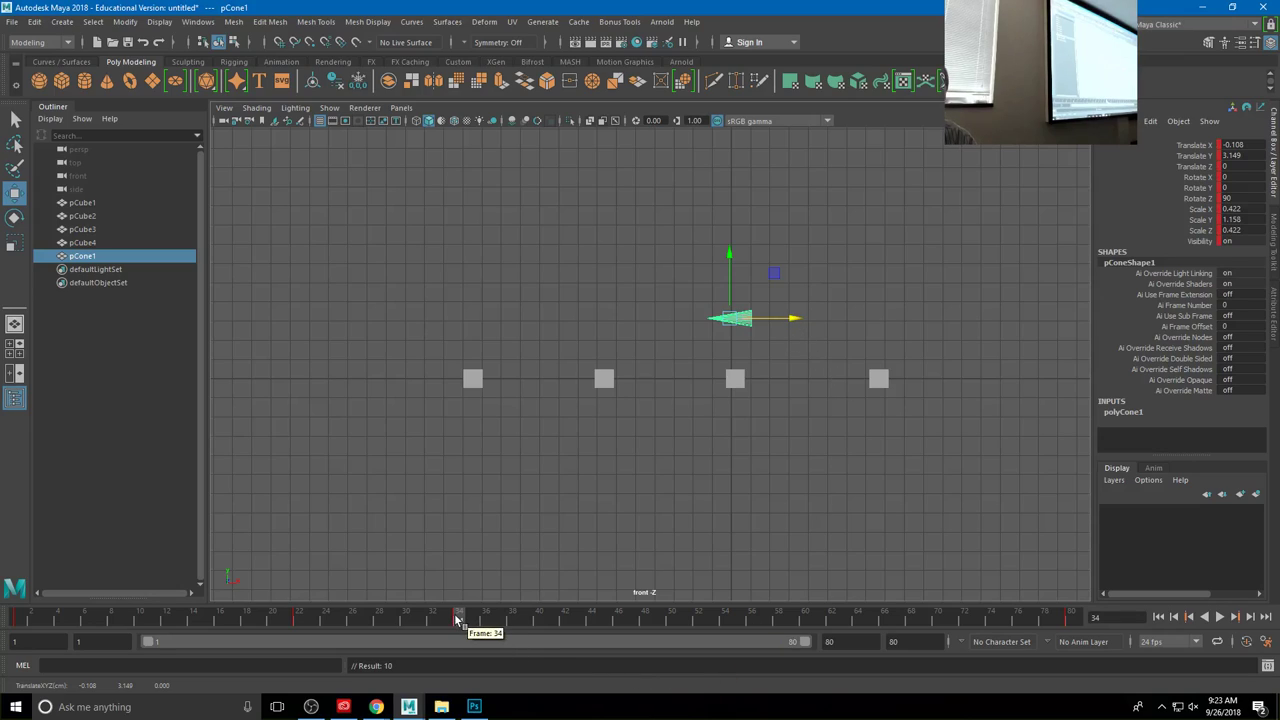
Step: At frame 45, lower the cone beneath the third cube it passes to about Translate Y -3.35 and set a keyframe
{"action": "key", "text": "alt+v"}
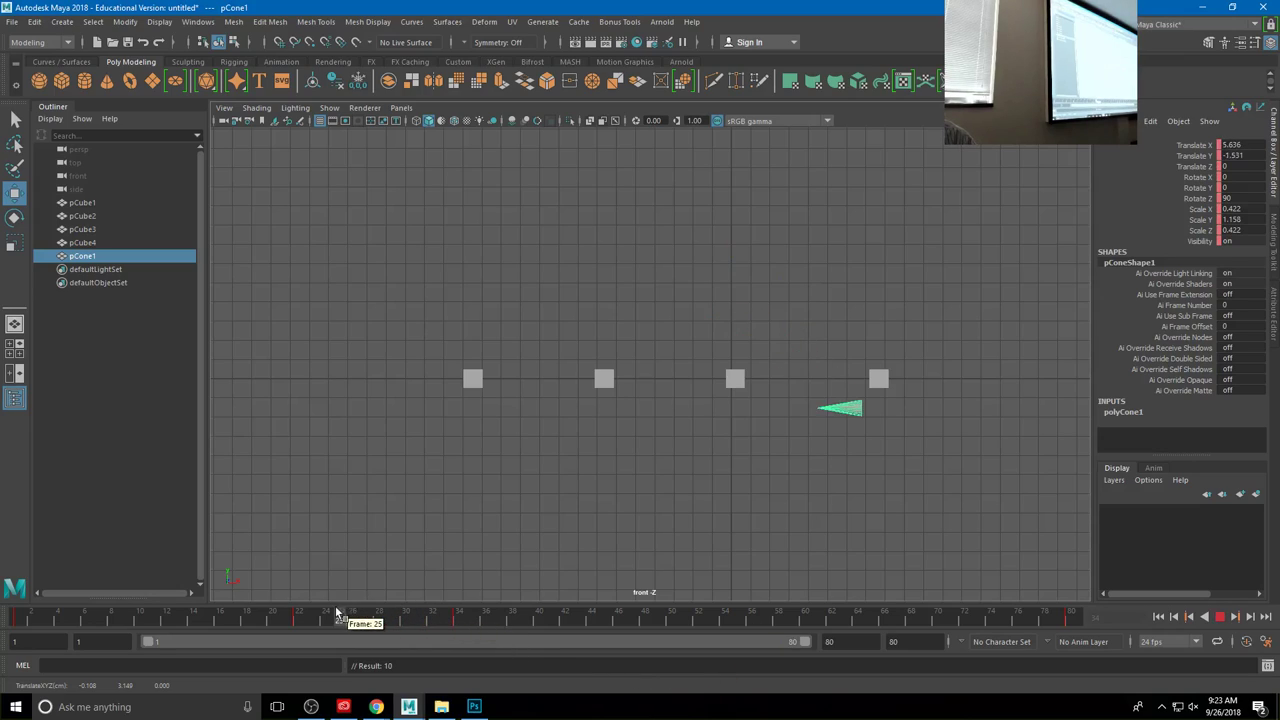
{"action": "left_click_drag", "start_coordinate": [20, 578], "coordinate": [605, 592]}
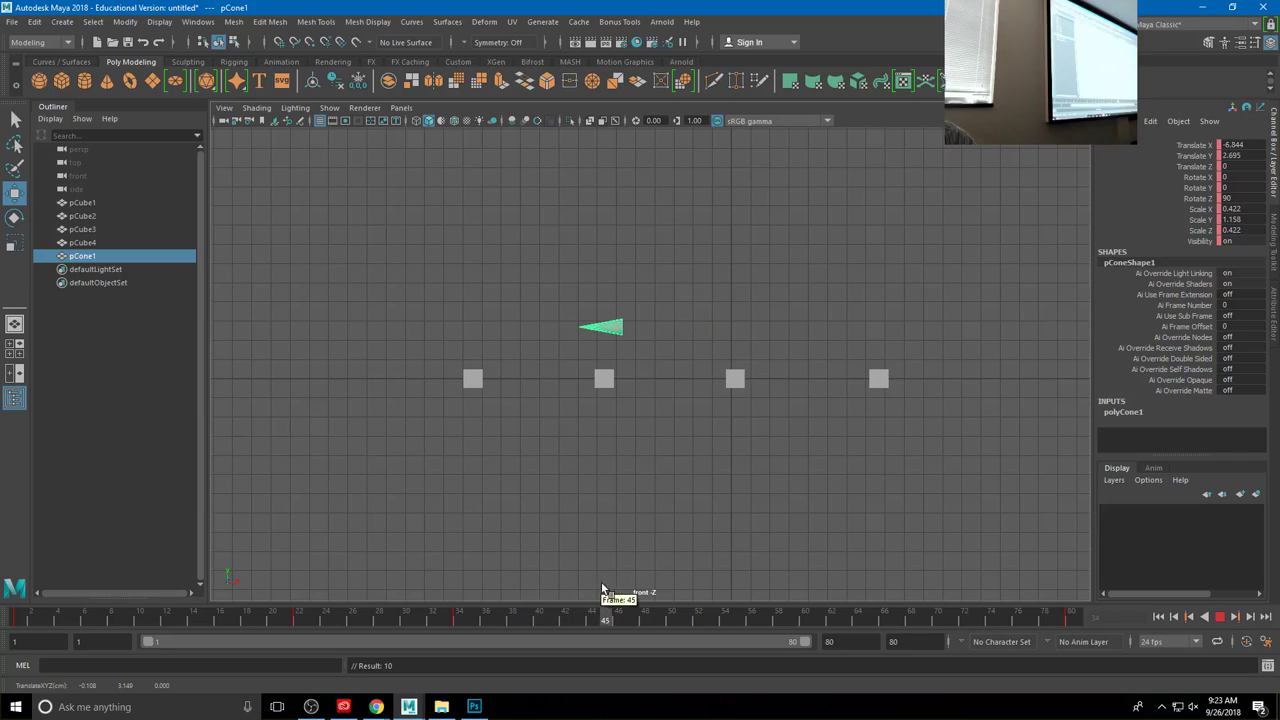
{"action": "key", "text": "Escape"}
{"action": "left_click_drag", "start_coordinate": [600, 312], "coordinate": [595, 405]}
{"action": "key", "text": "s"}
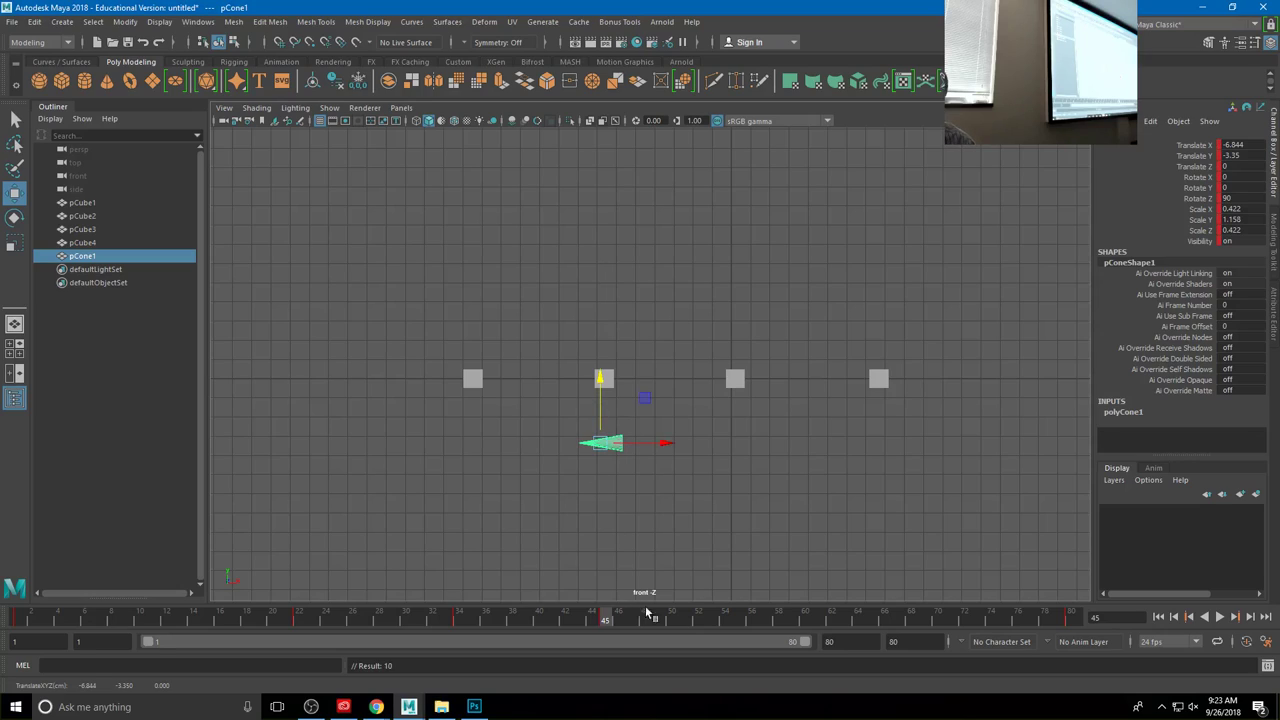
Step: At frame 57, move the cone above the last cube it passes, about X -13.34, Y 3.71, and set a keyframe
{"action": "left_click_drag", "start_coordinate": [634, 612], "coordinate": [785, 622]}
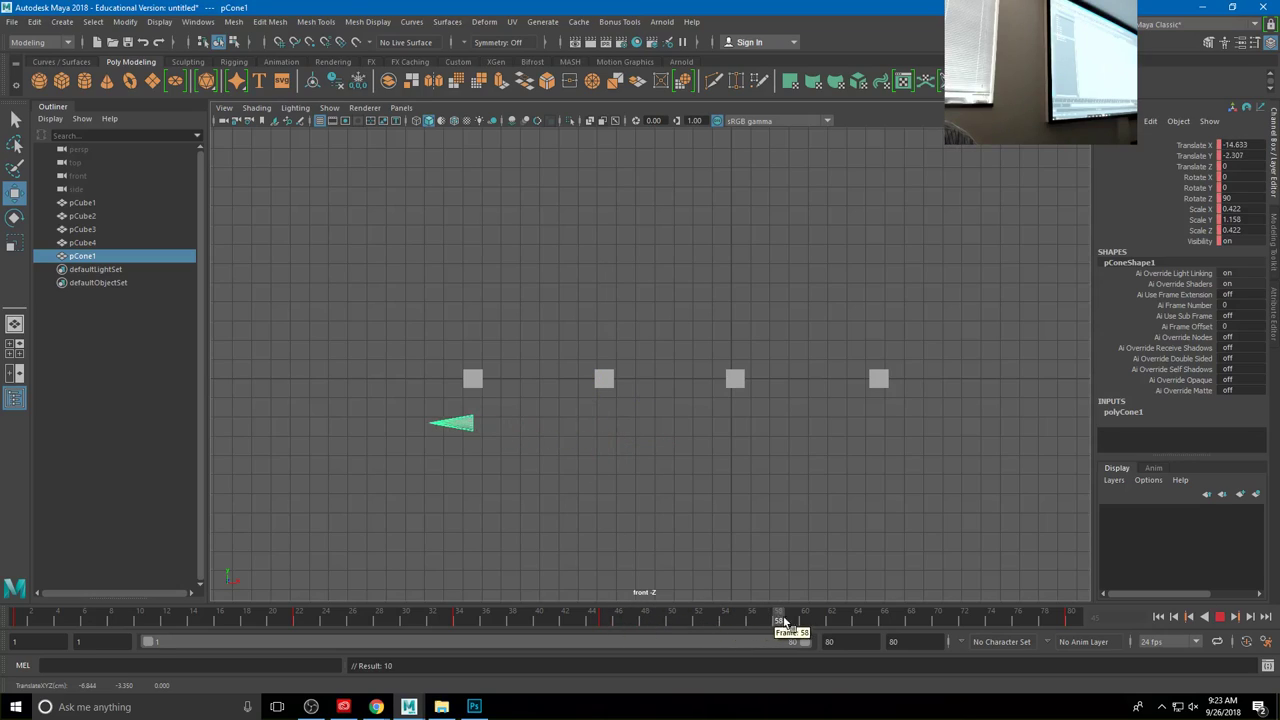
{"action": "left_click", "coordinate": [778, 620]}
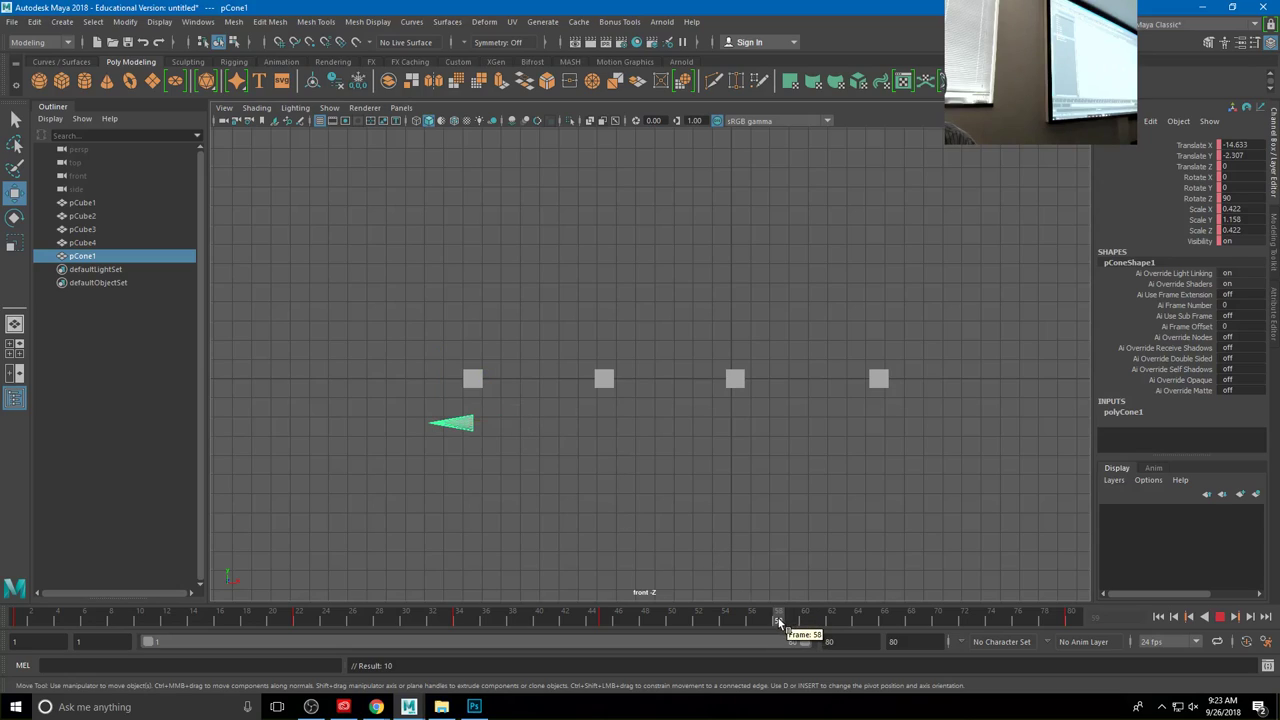
{"action": "left_click", "coordinate": [767, 620]}
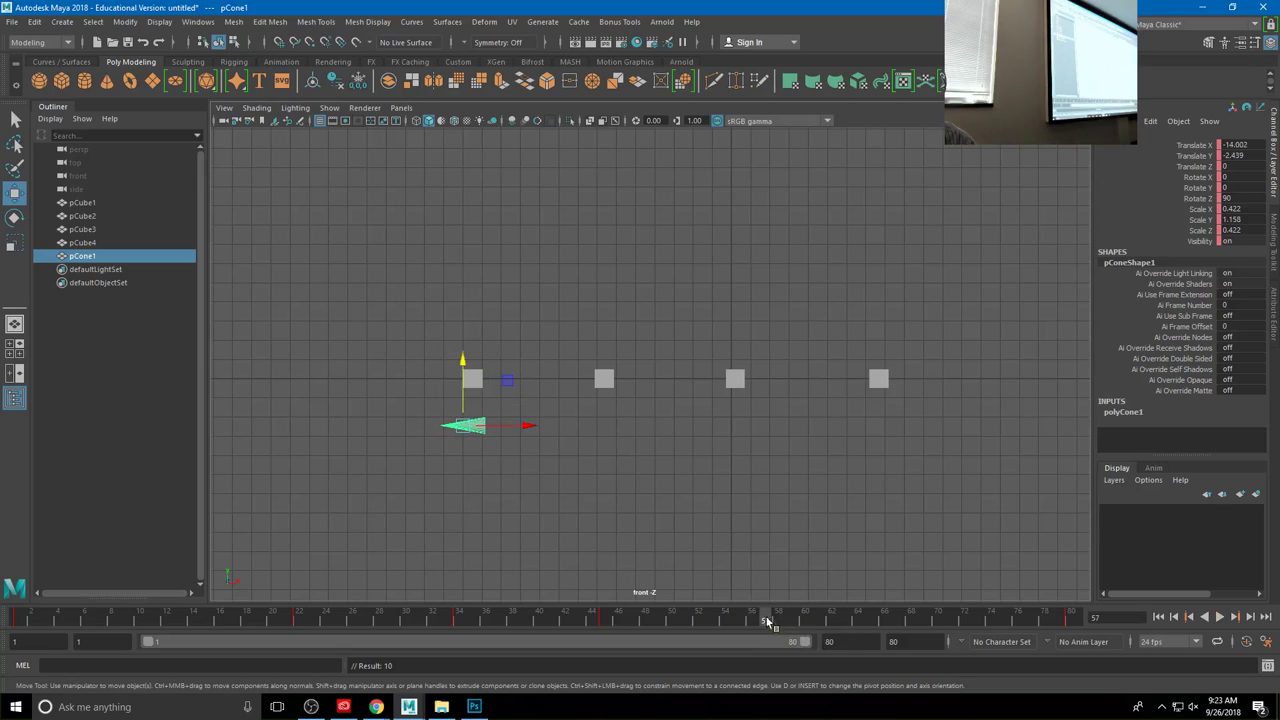
{"action": "left_click_drag", "start_coordinate": [460, 403], "coordinate": [512, 311]}
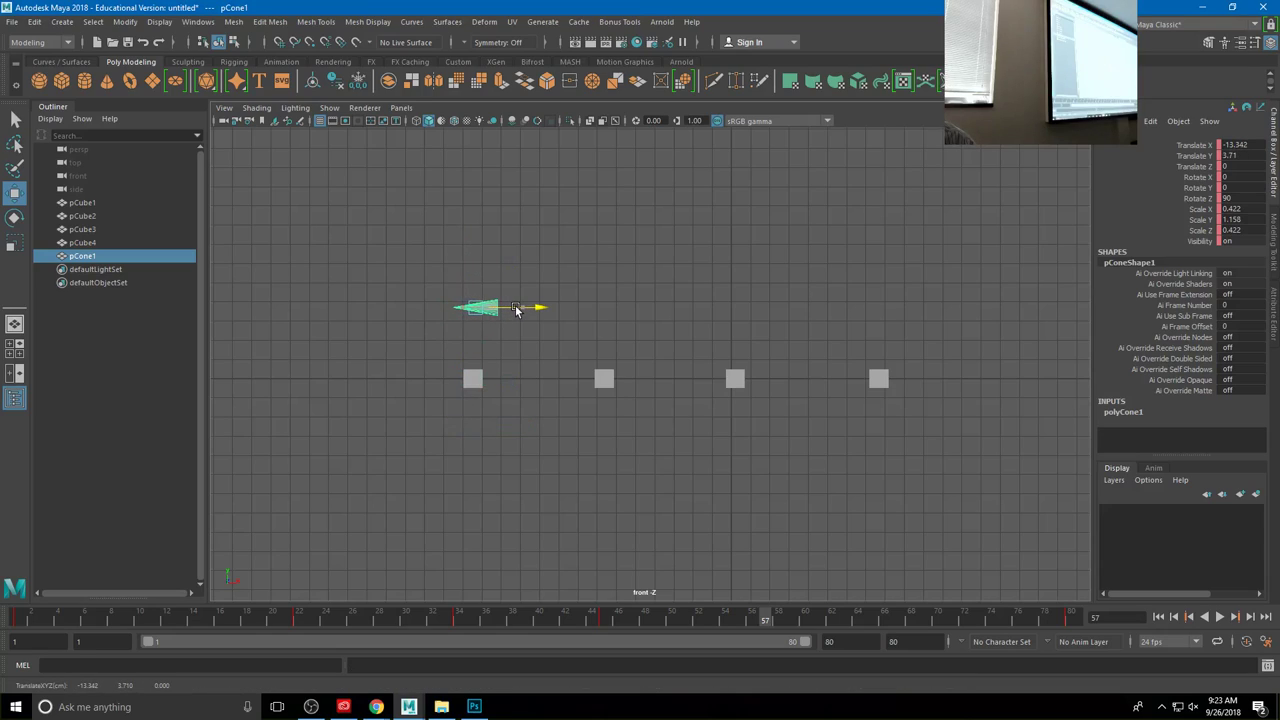
{"action": "key", "text": "s"}
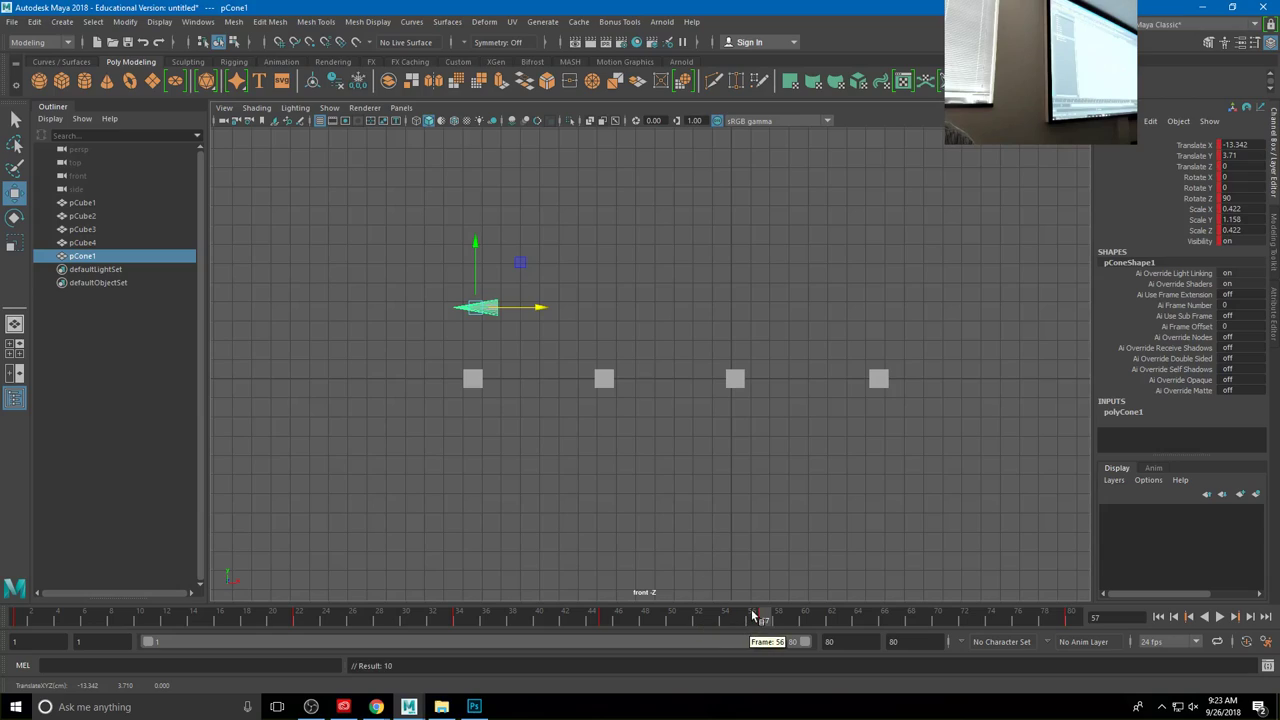
Step: Play the weaving cone animation from frame 1, stop it, and compare the cone's channel values at frames 14 and 22
{"action": "key", "text": "alt+v"}
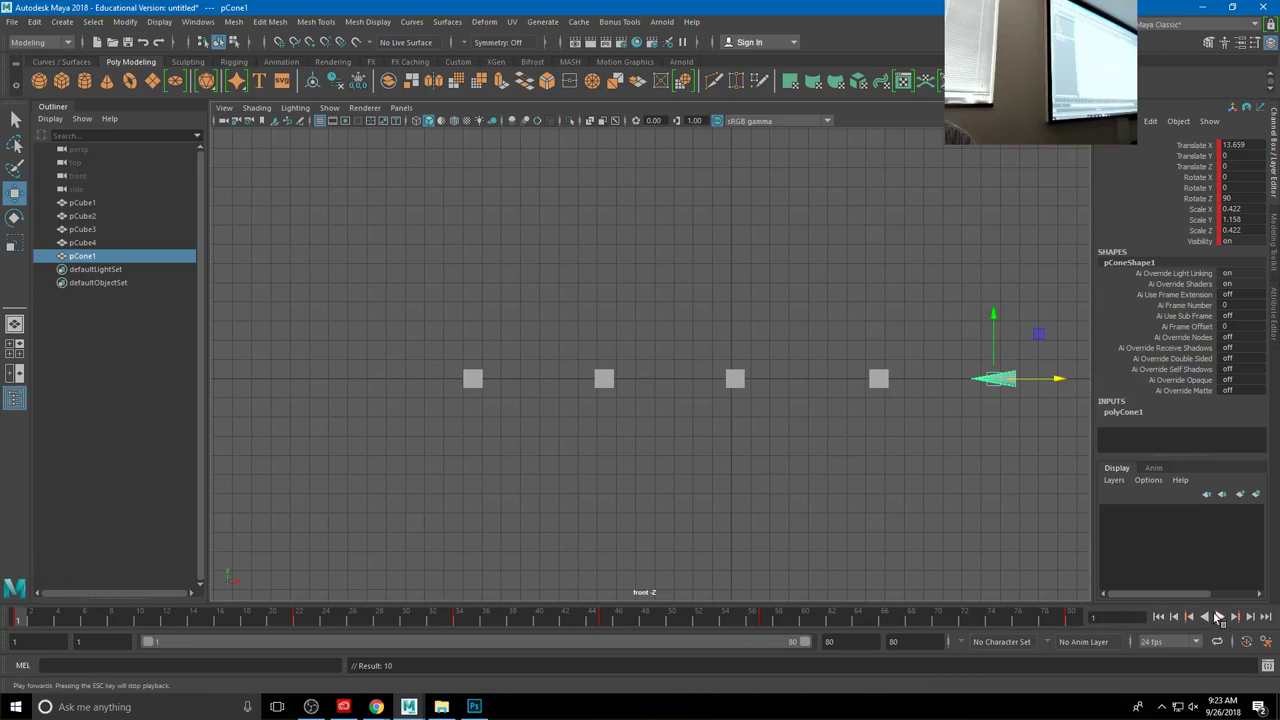
{"action": "left_click", "coordinate": [1220, 617]}
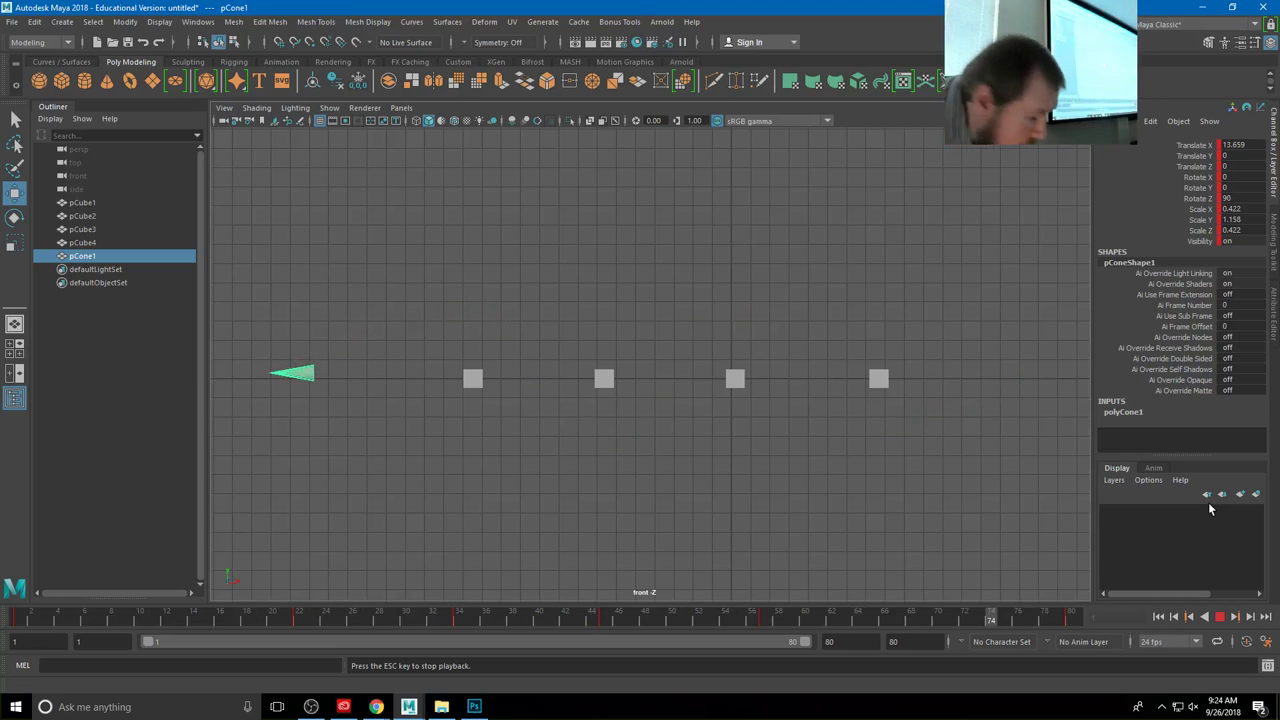
{"action": "left_click", "coordinate": [1219, 617]}
{"action": "left_click_drag", "start_coordinate": [332, 614], "coordinate": [193, 614]}
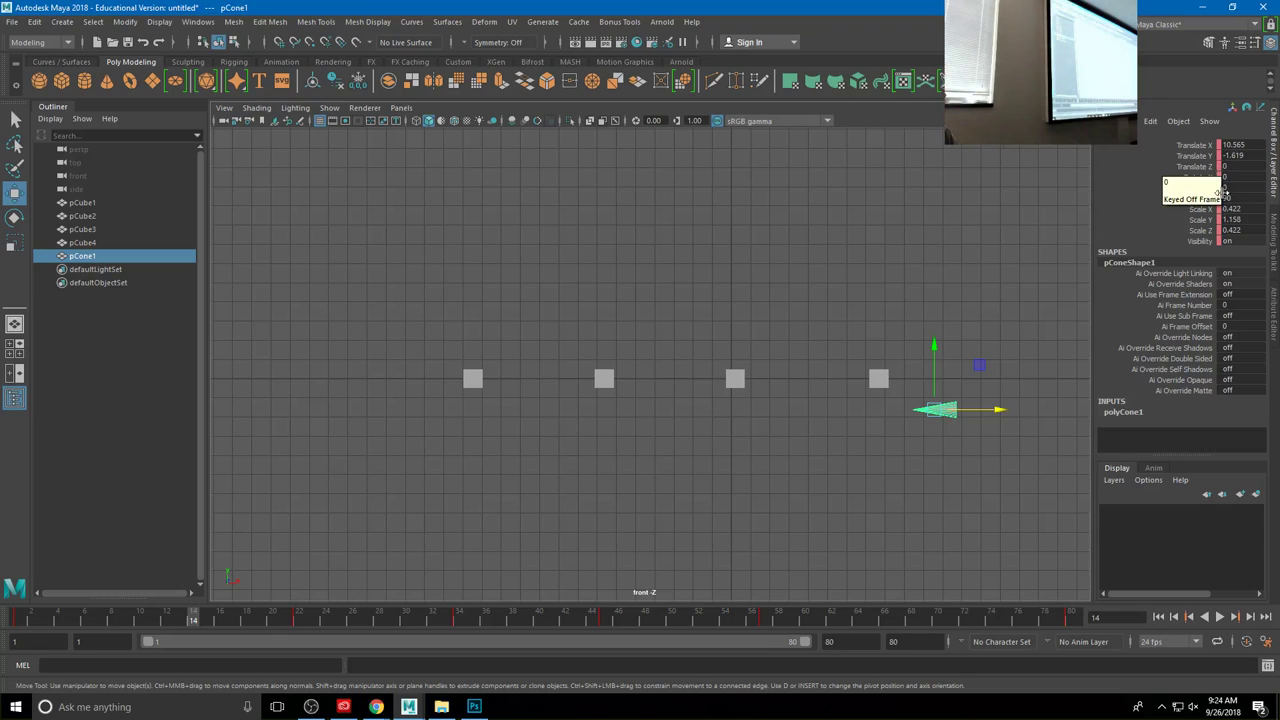
{"action": "left_click", "coordinate": [297, 621]}
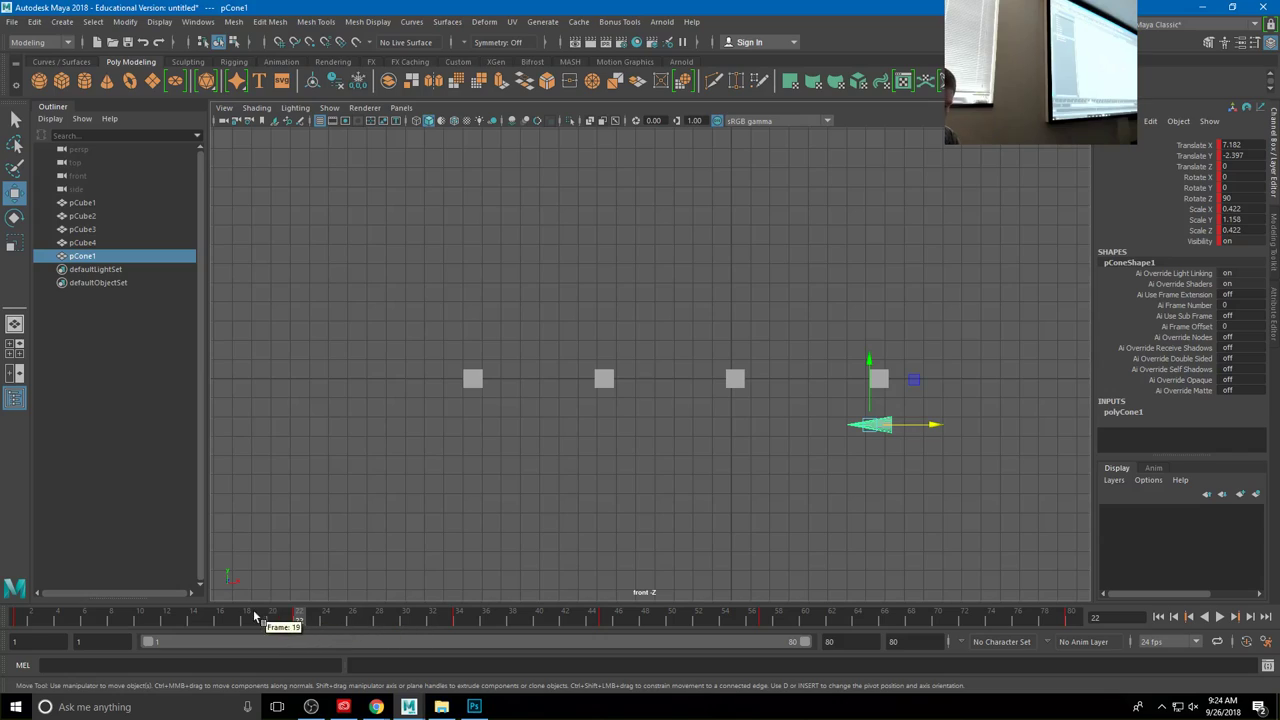
Step: At frame 14, raise the cone to about Translate Y 0.084 and key only its Translate Y channel
{"action": "left_click_drag", "start_coordinate": [263, 618], "coordinate": [195, 621]}
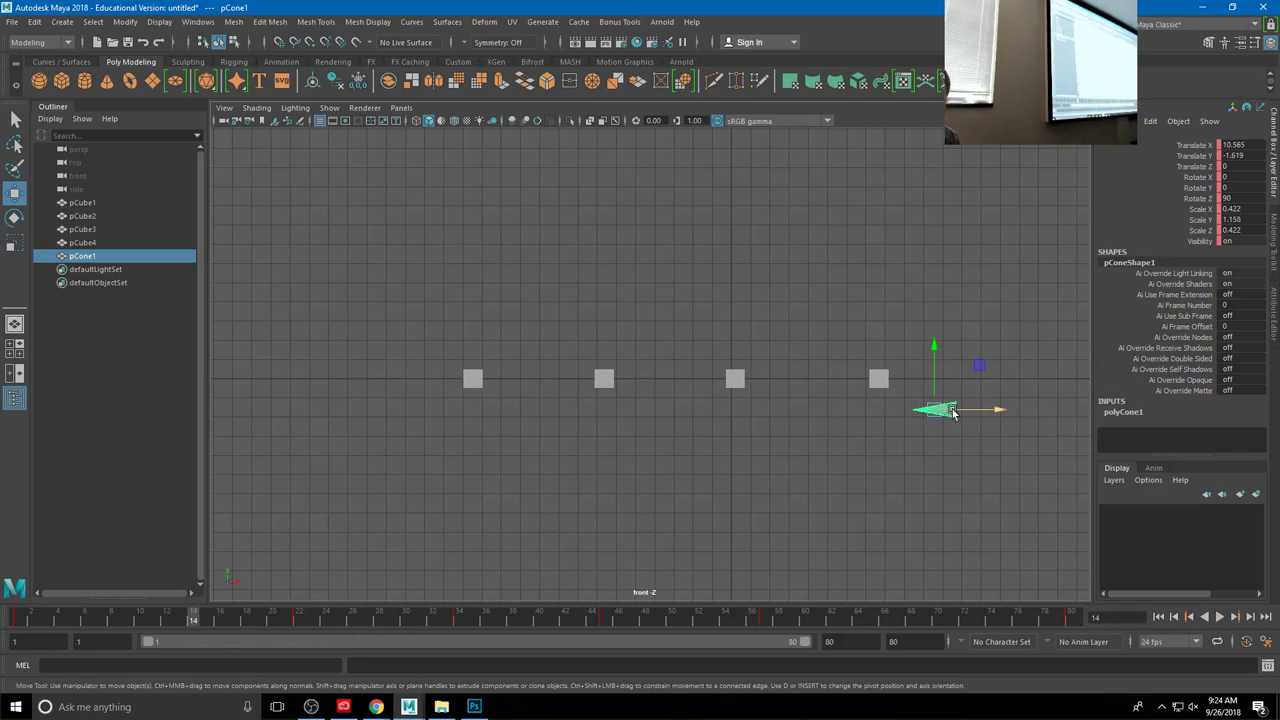
{"action": "left_click_drag", "start_coordinate": [953, 413], "coordinate": [1036, 440]}
{"action": "key", "text": "ctrl+z"}
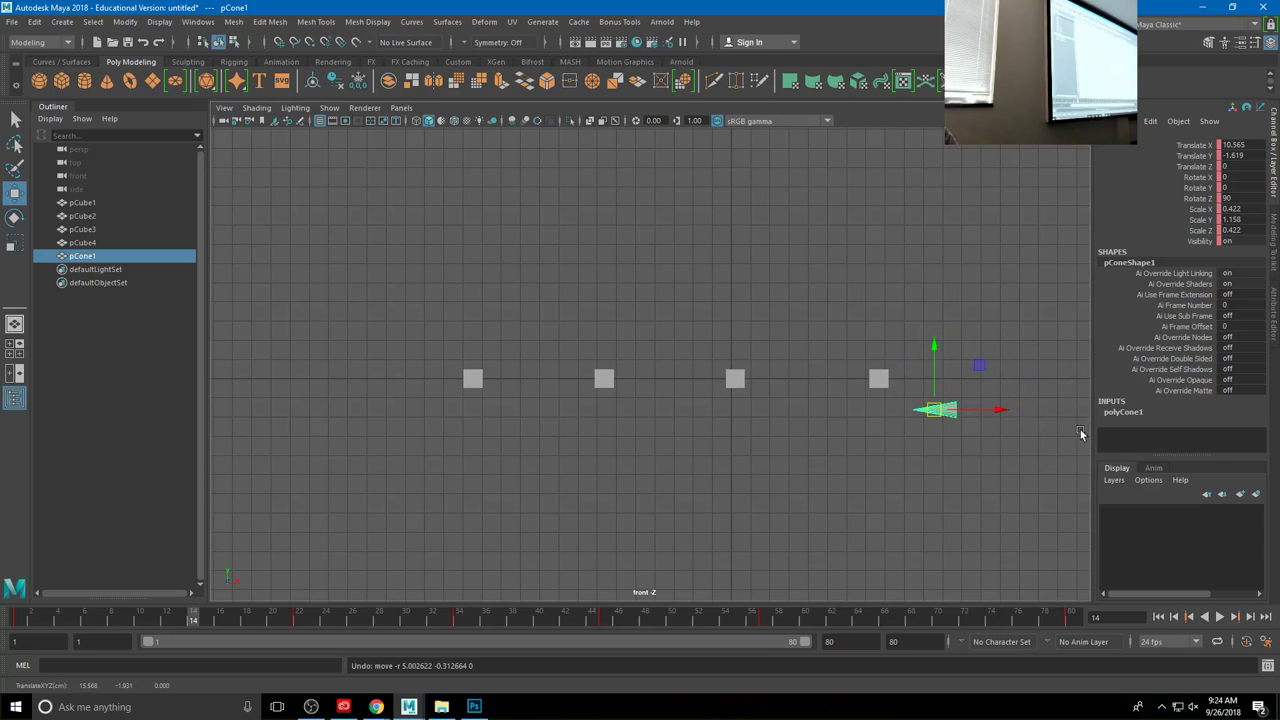
{"action": "left_click", "coordinate": [1202, 157]}
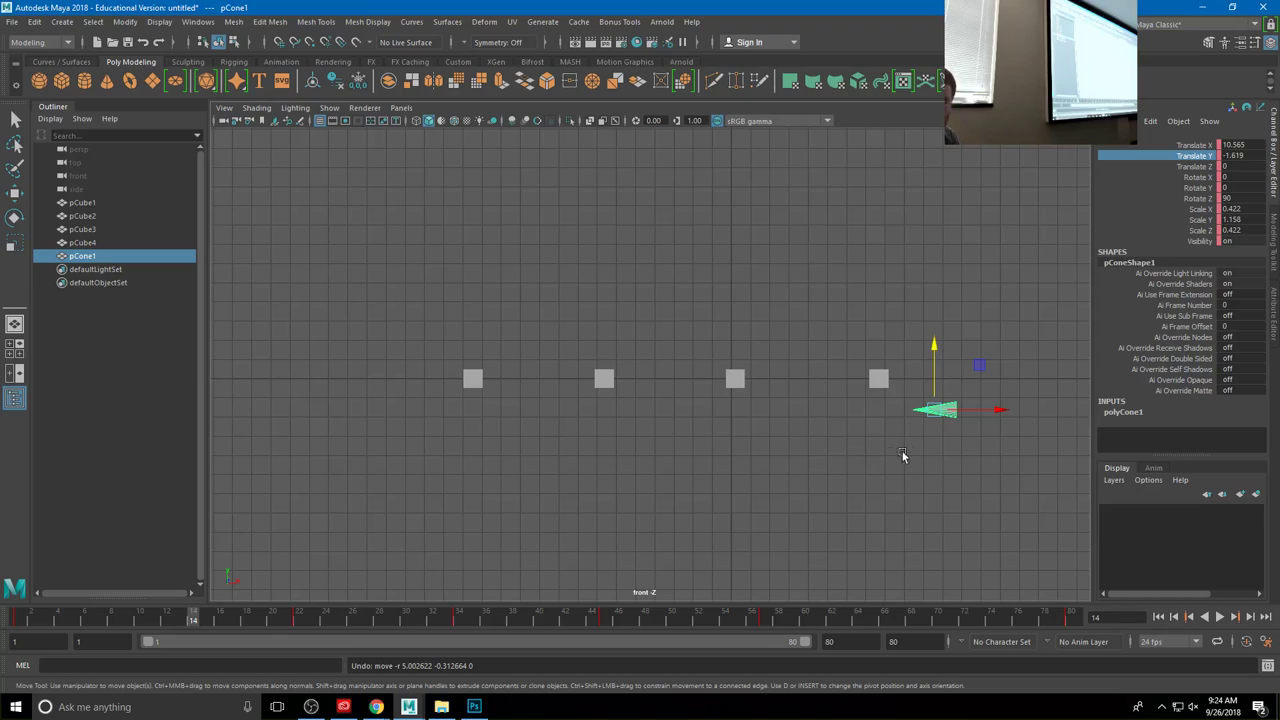
{"action": "left_click_drag", "start_coordinate": [933, 377], "coordinate": [942, 331]}
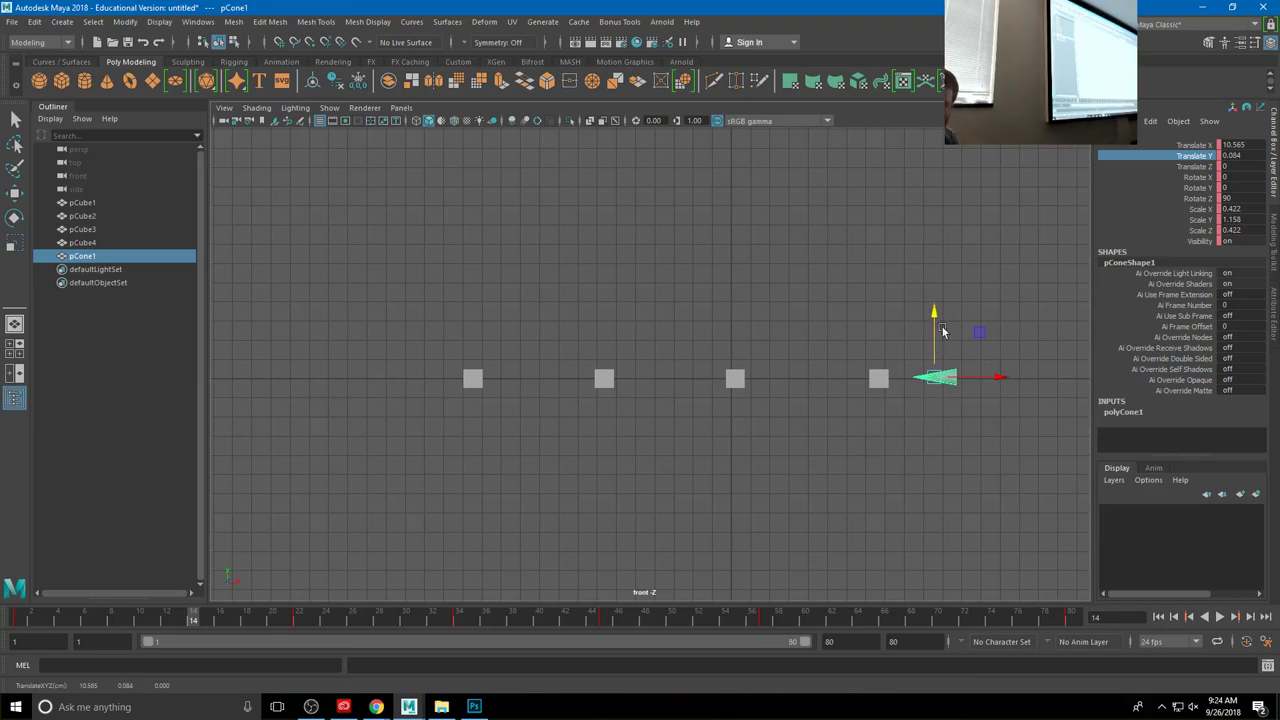
{"action": "right_click", "coordinate": [1199, 157]}
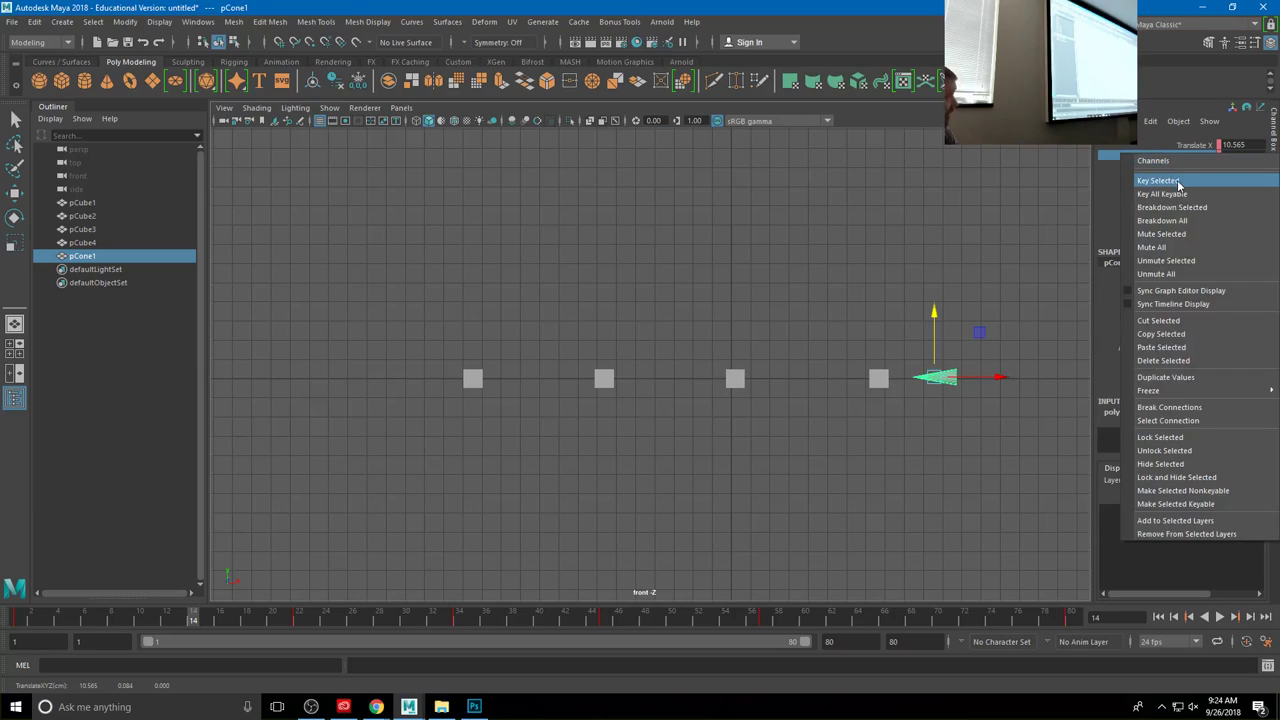
{"action": "left_click", "coordinate": [1178, 182]}
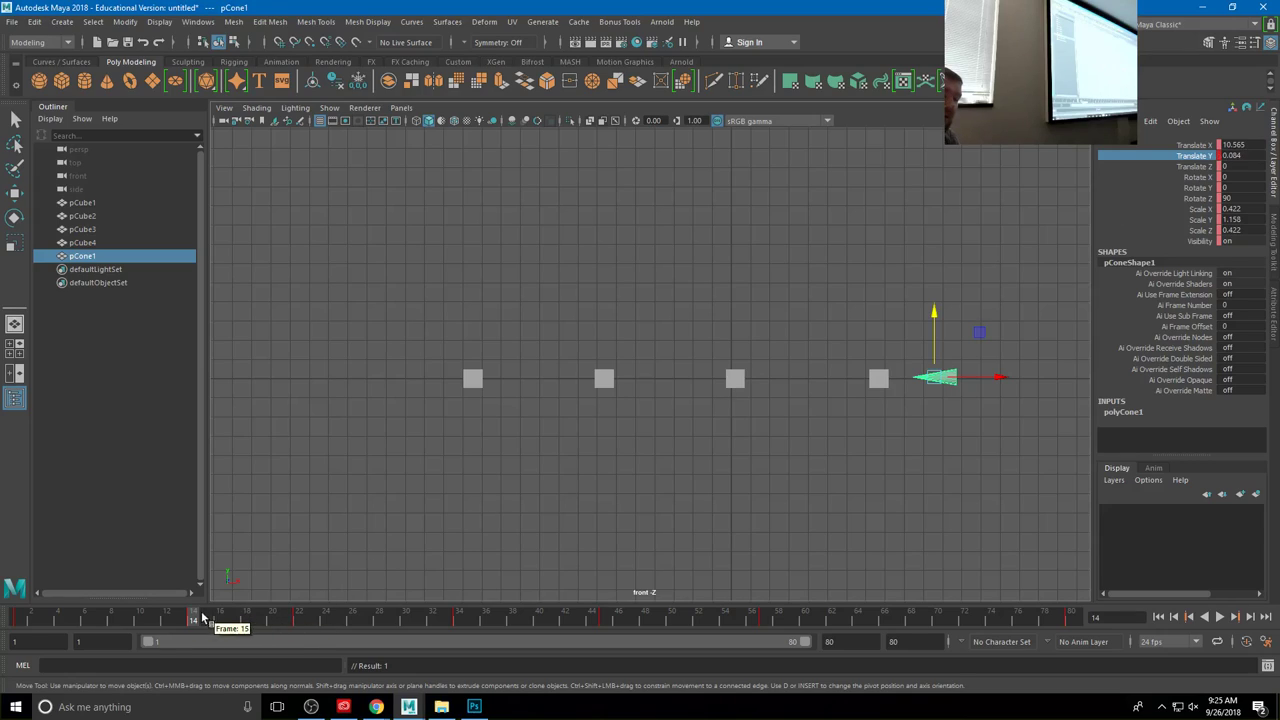
Step: Compare the cone's keyed channels at frame 14 with those at frame 22
{"action": "left_click", "coordinate": [140, 618]}
{"action": "left_click", "coordinate": [190, 620]}
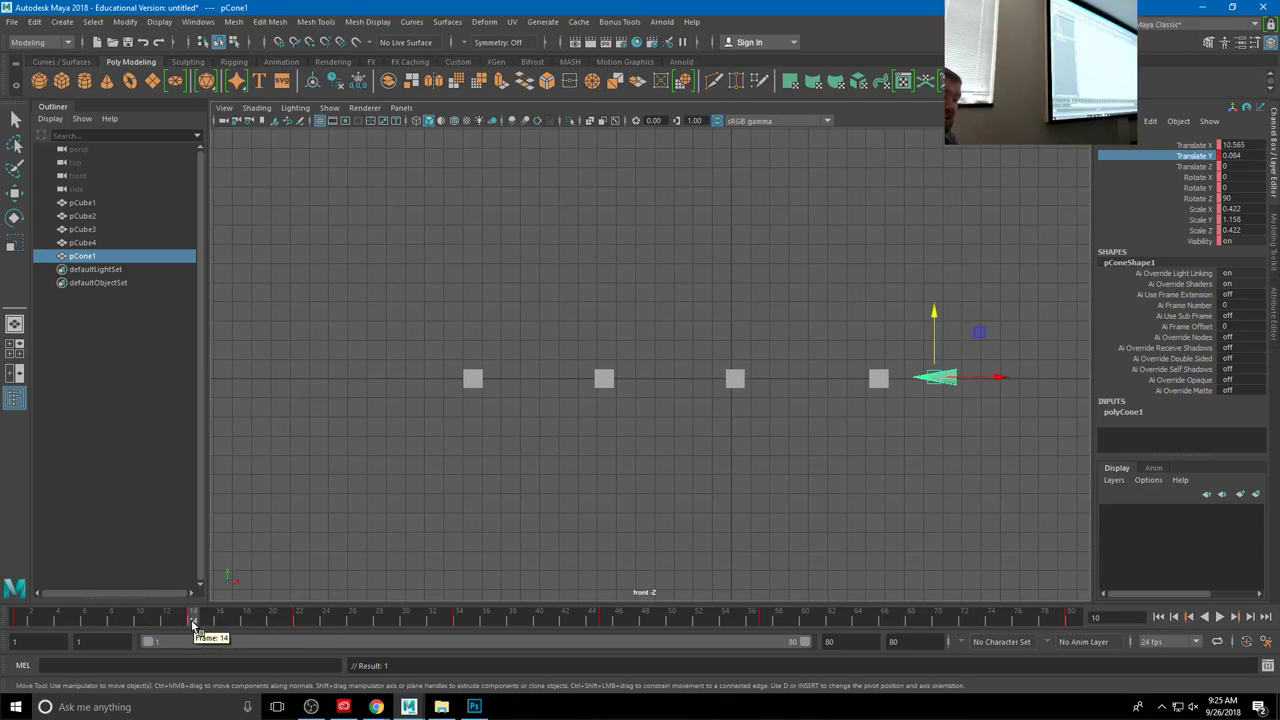
{"action": "left_click", "coordinate": [299, 620]}
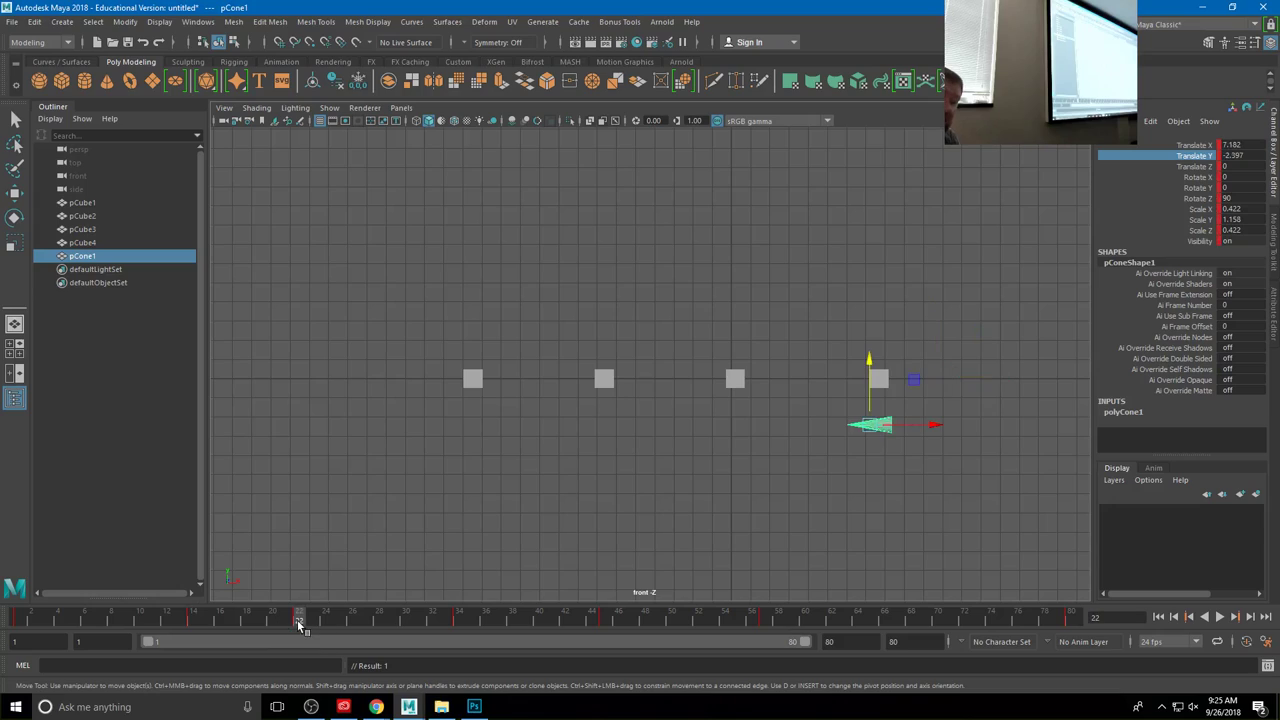
{"action": "left_click", "coordinate": [196, 620]}
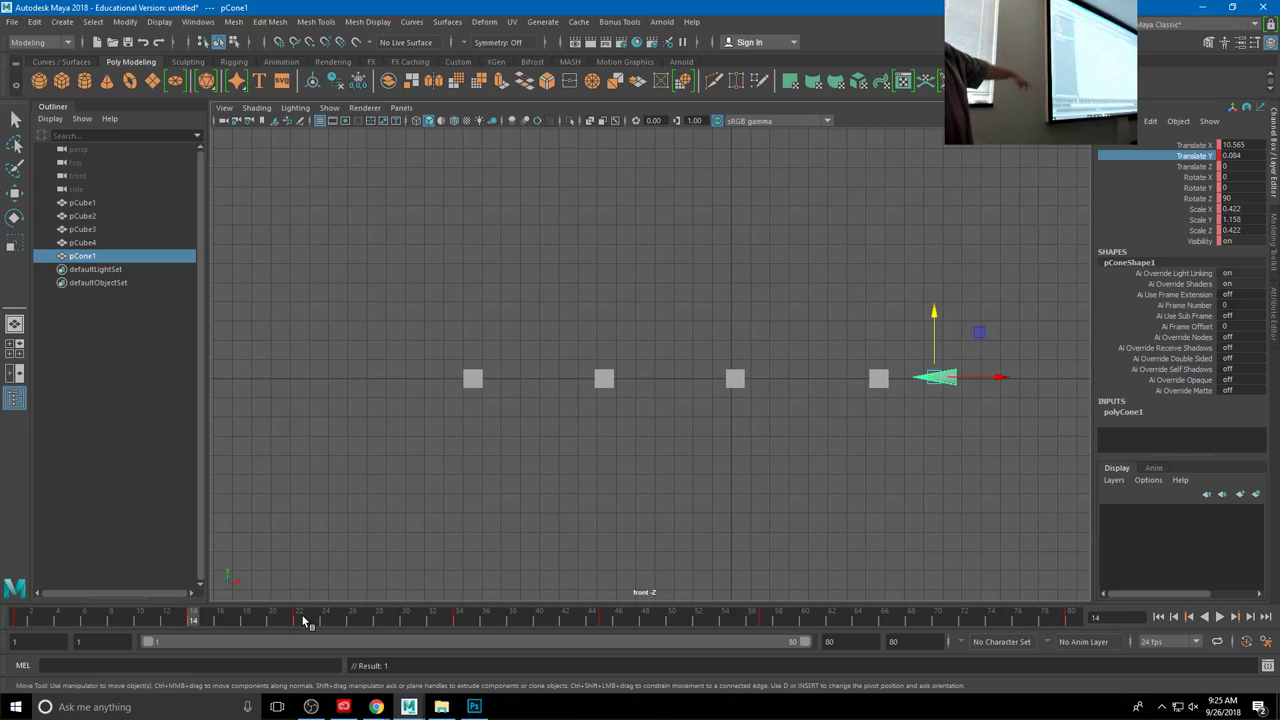
{"action": "left_click", "coordinate": [304, 620]}
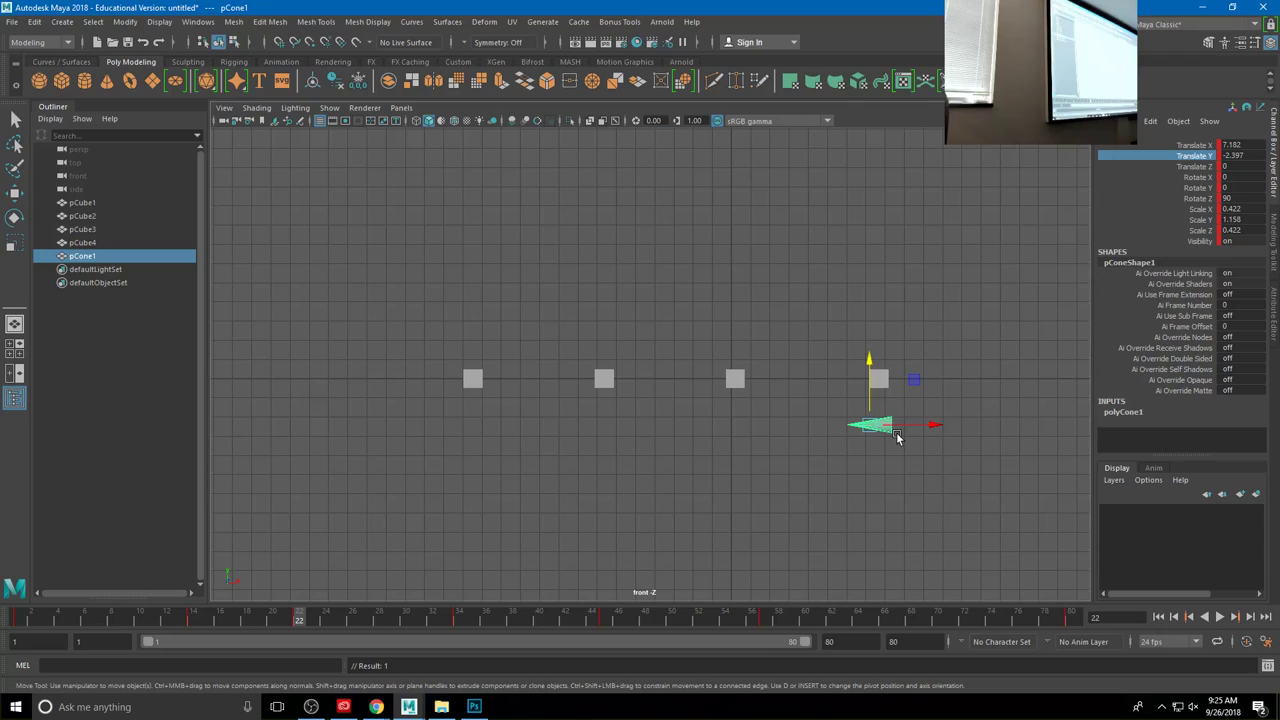
{"action": "key", "text": "comma"}
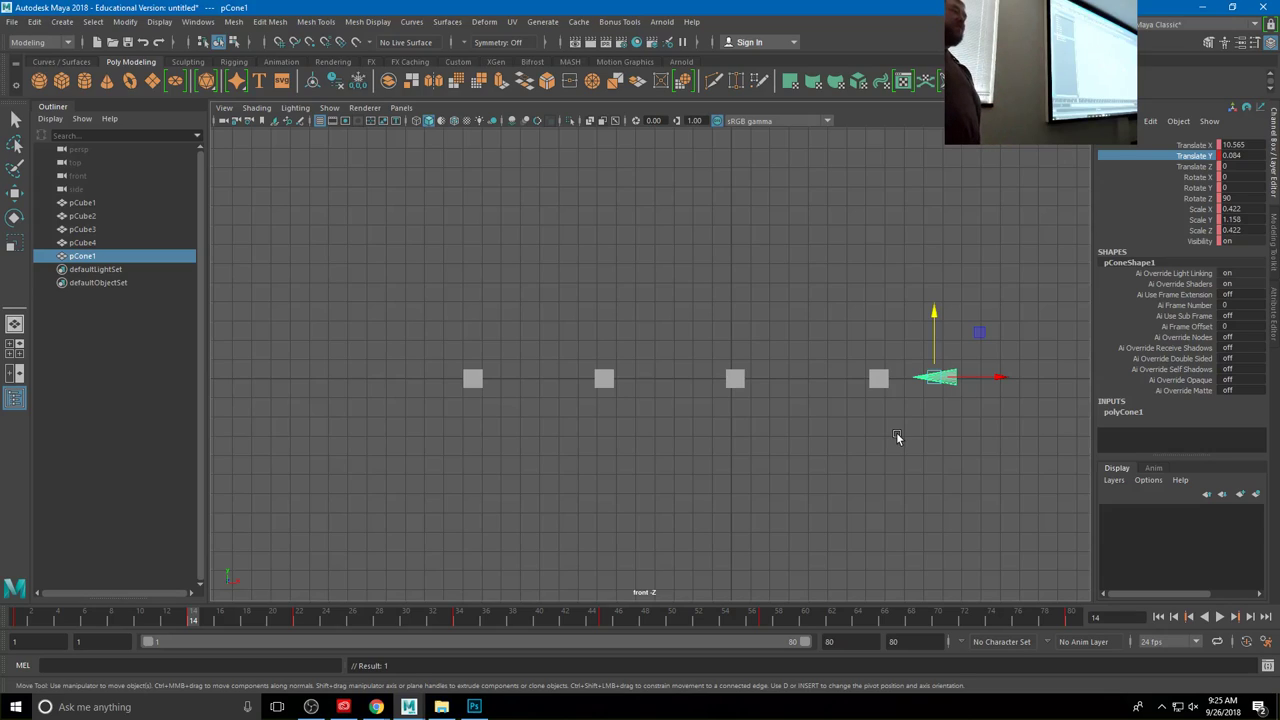
{"action": "key", "text": "period"}
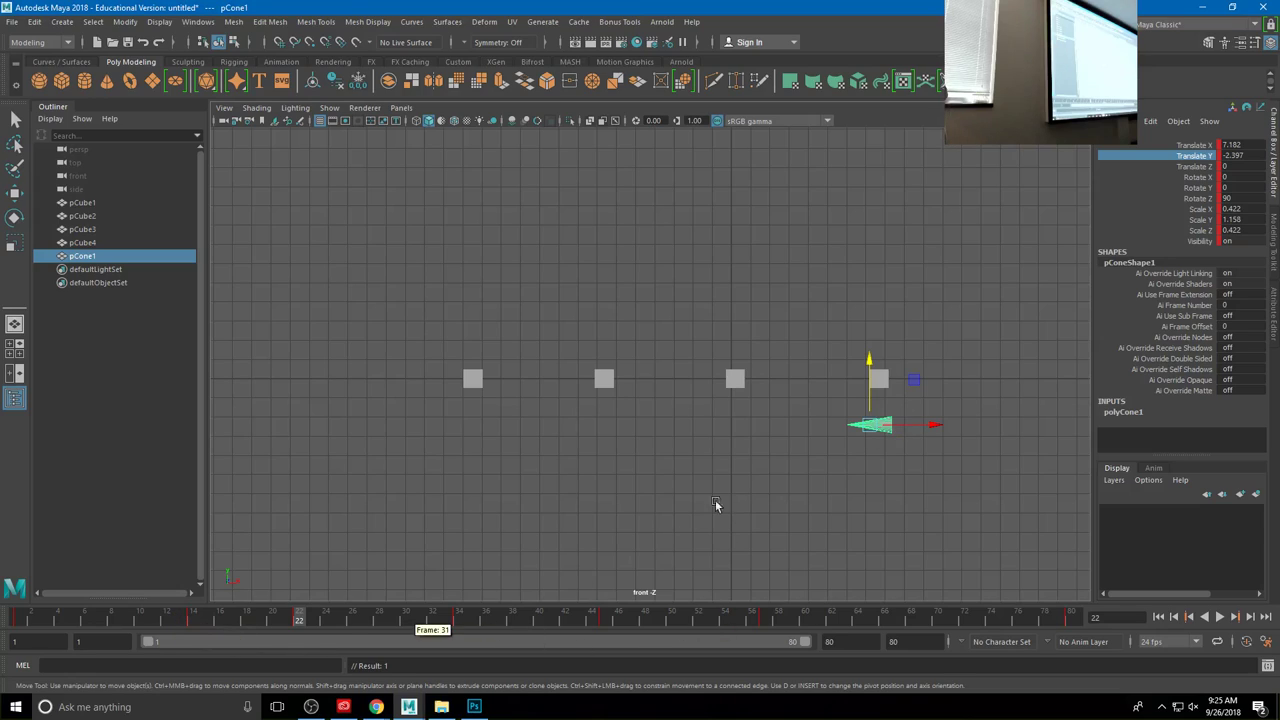
Step: At frame 22, key the cone at about Translate X 0.89 and again at 3.33, checking frame 14 after each change
{"action": "left_click_drag", "start_coordinate": [932, 430], "coordinate": [812, 420]}
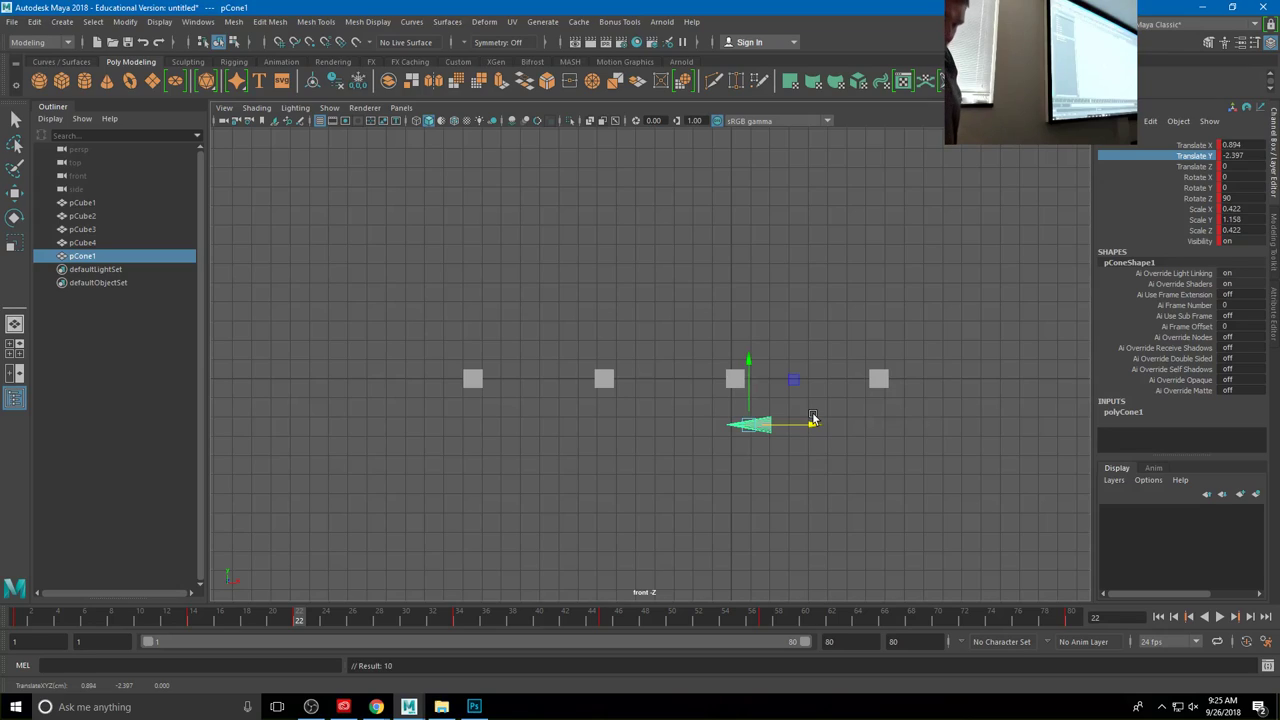
{"action": "left_click", "coordinate": [193, 621]}
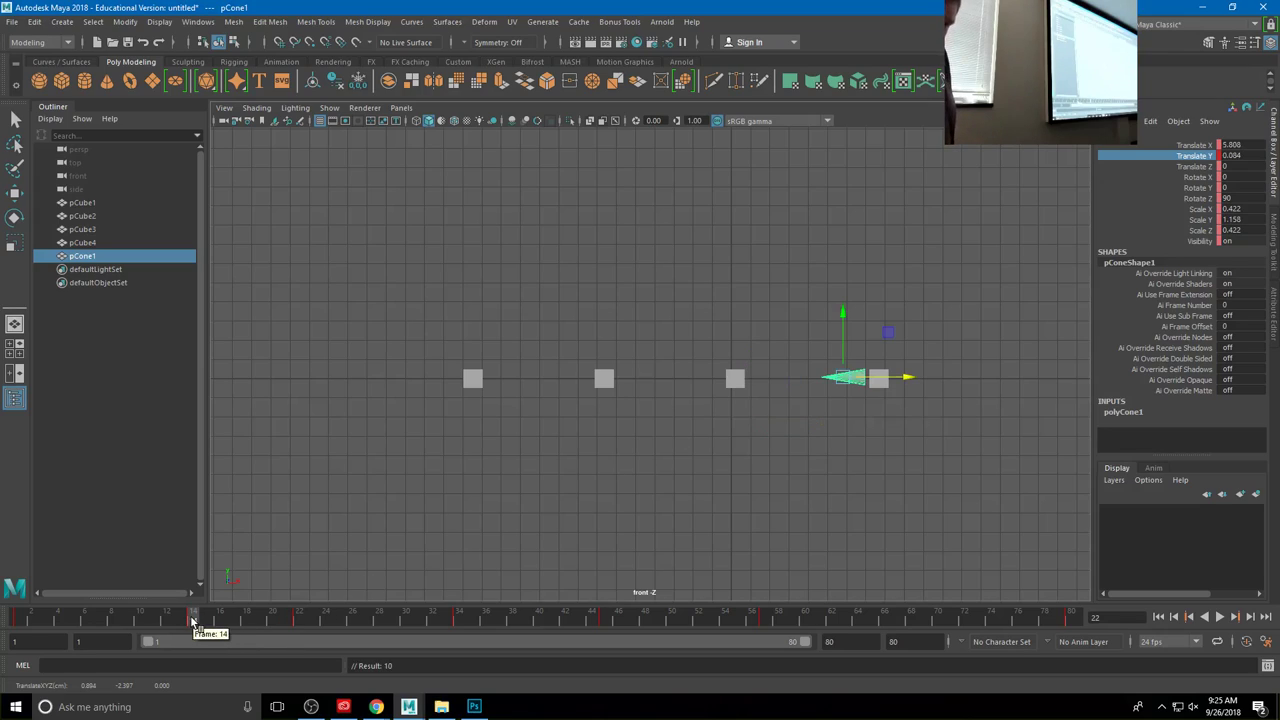
{"action": "left_click", "coordinate": [297, 617]}
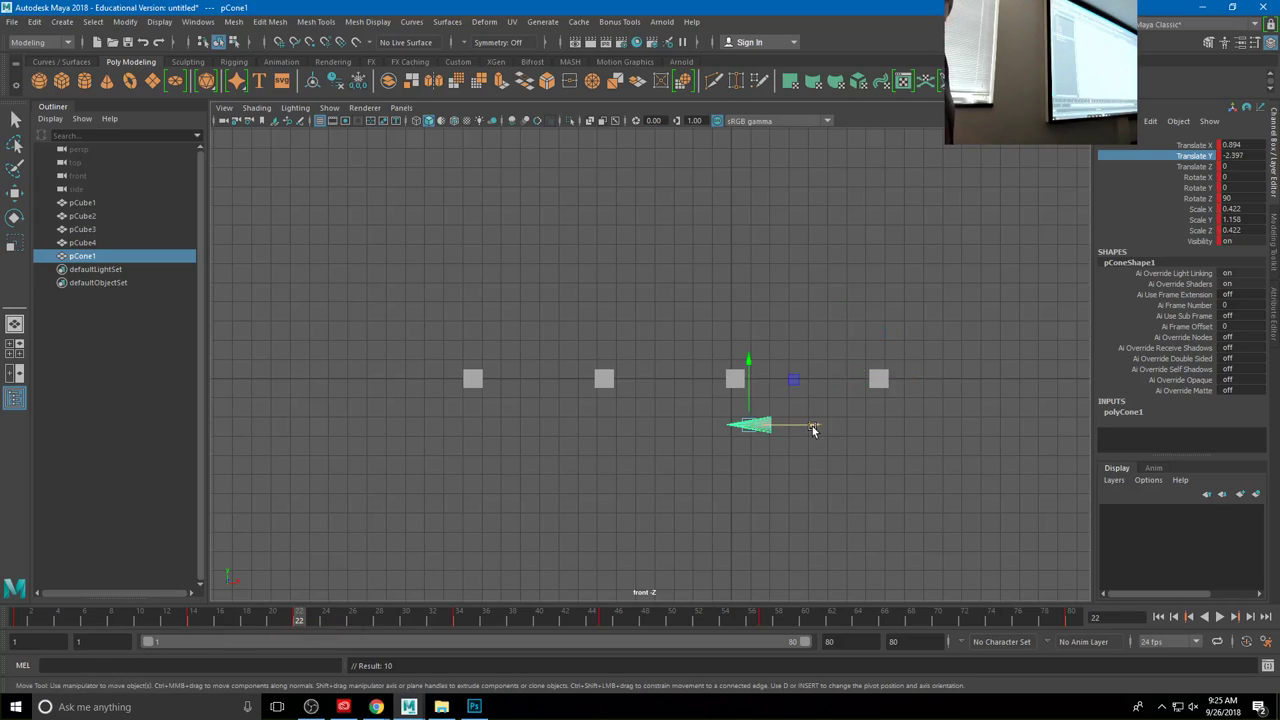
{"action": "left_click_drag", "start_coordinate": [812, 430], "coordinate": [860, 432]}
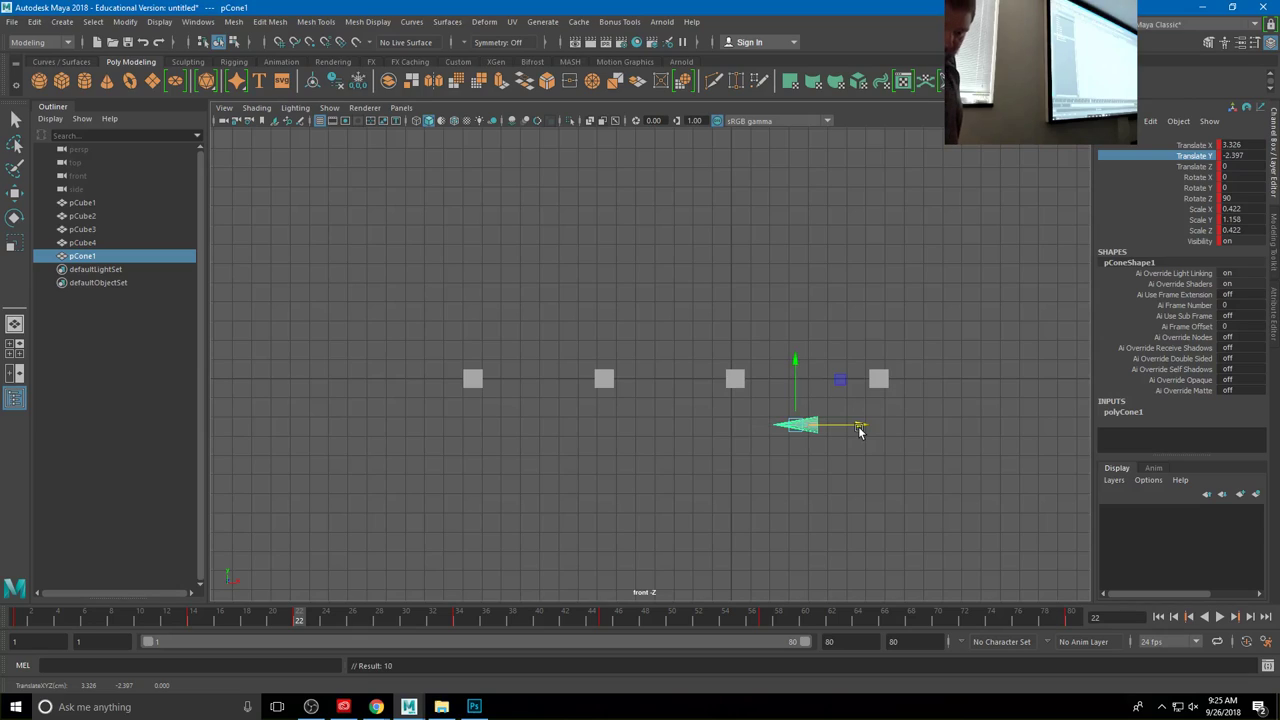
{"action": "left_click", "coordinate": [194, 618]}
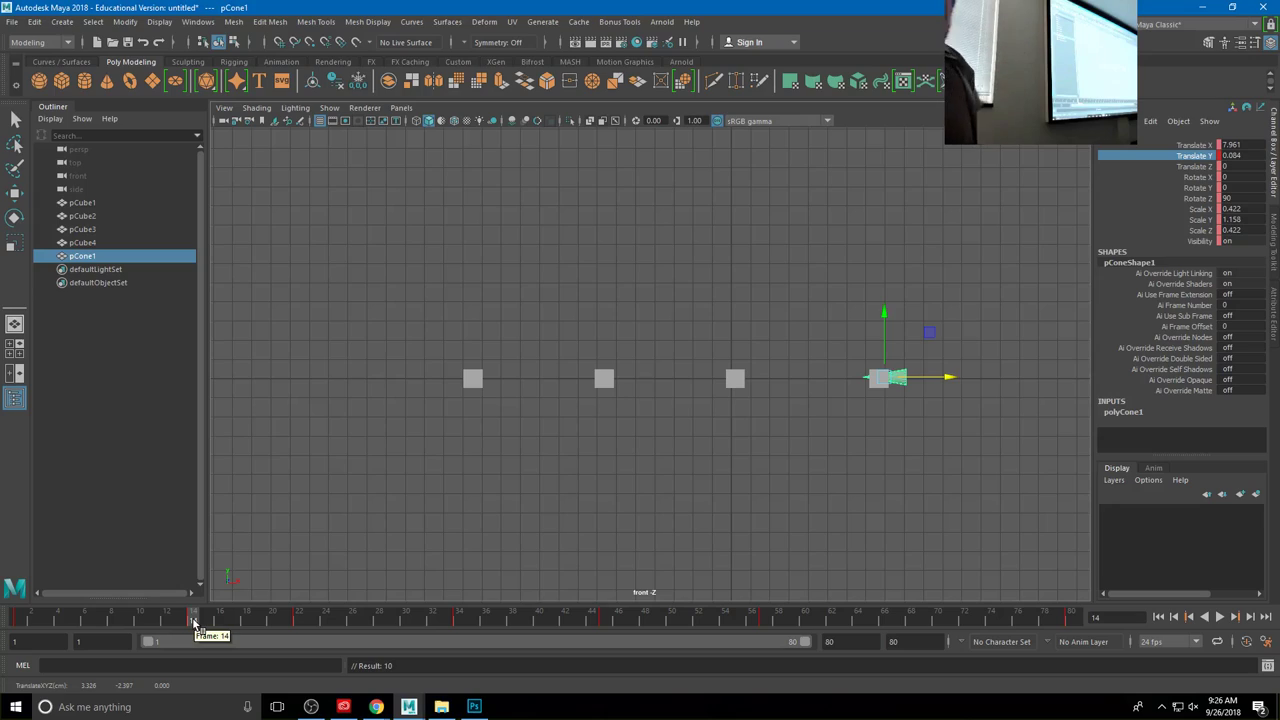
Step: Undo the cone's moves and keys at frame 22 and the Translate Y key at frame 14
{"action": "key", "text": "ctrl+z"}
{"action": "key", "text": "ctrl+z"}
{"action": "key", "text": "ctrl+z"}
{"action": "key", "text": "ctrl+z"}
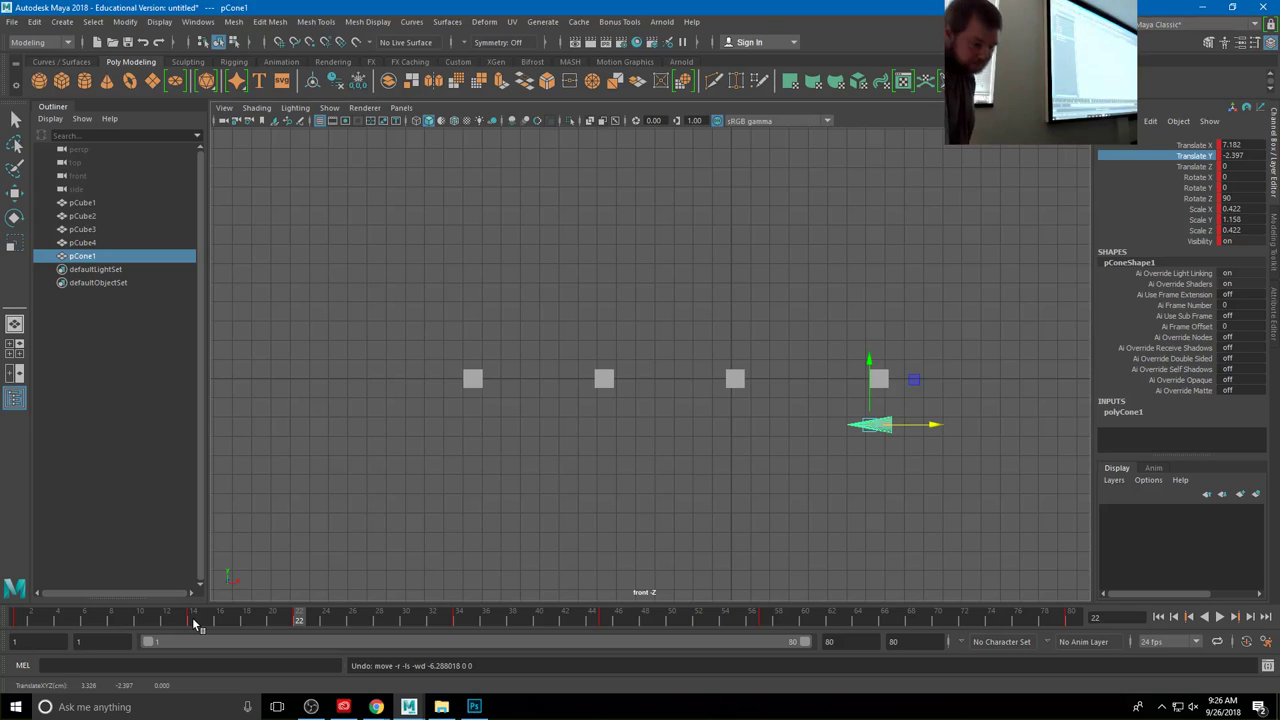
{"action": "key", "text": "ctrl+z"}
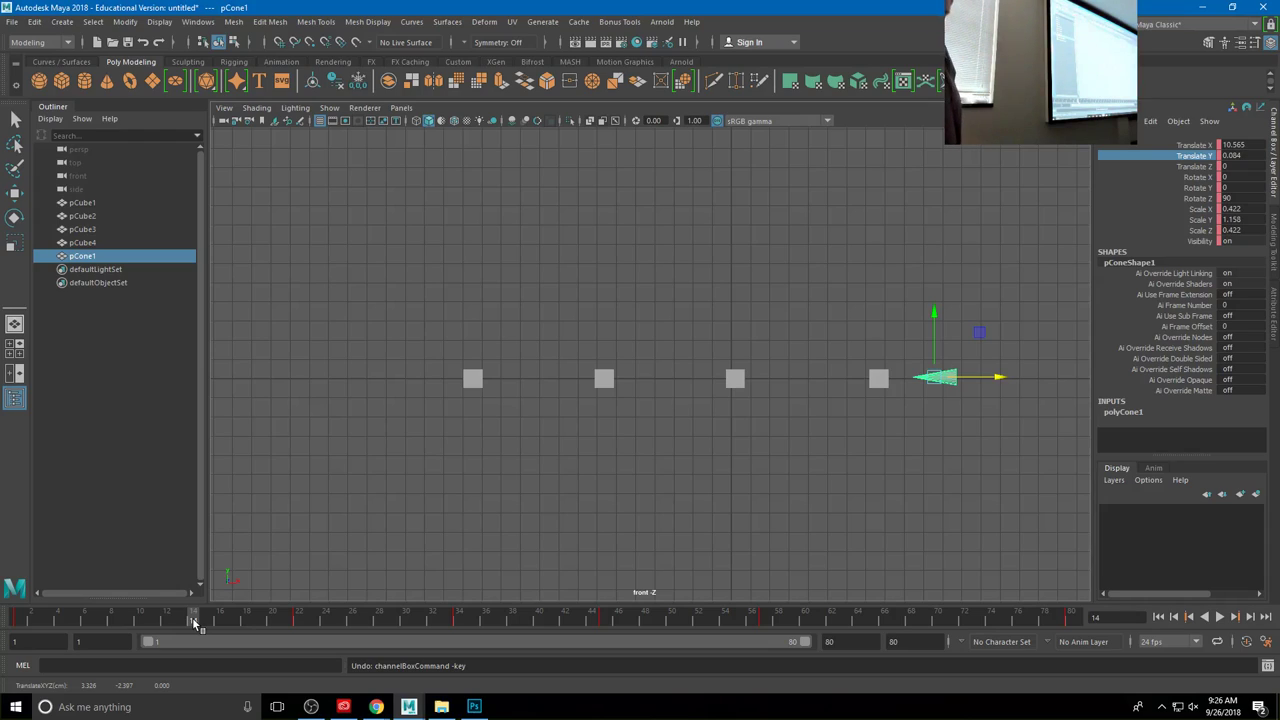
Step: Play the cone animation from frame 1, stop it, and scrub the timeline to frames 22 and 80
{"action": "key", "text": "alt+v"}
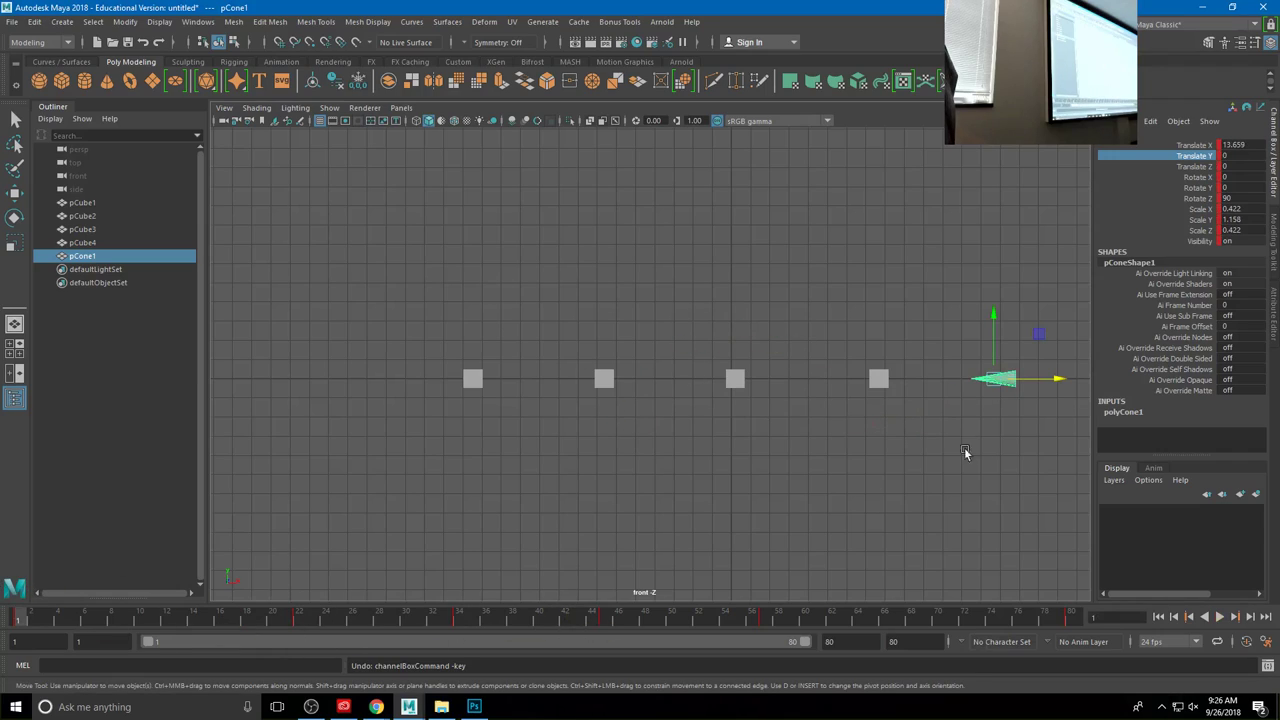
{"action": "left_click", "coordinate": [1229, 619]}
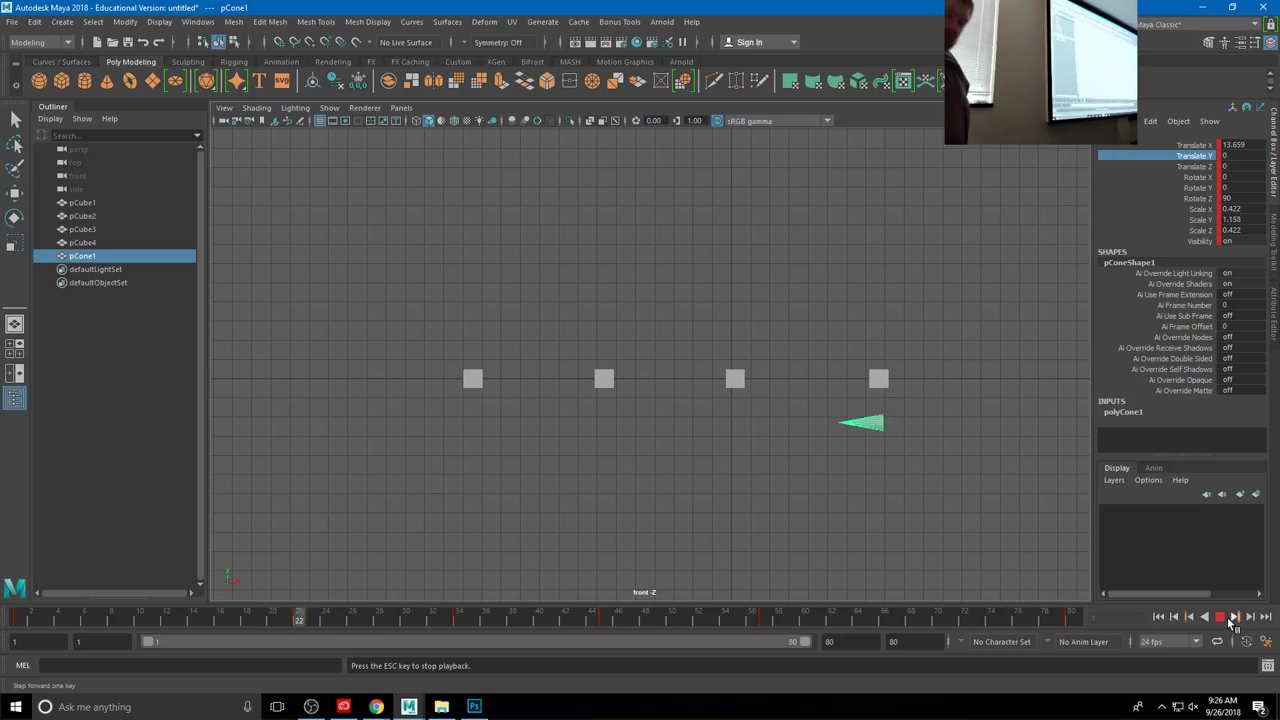
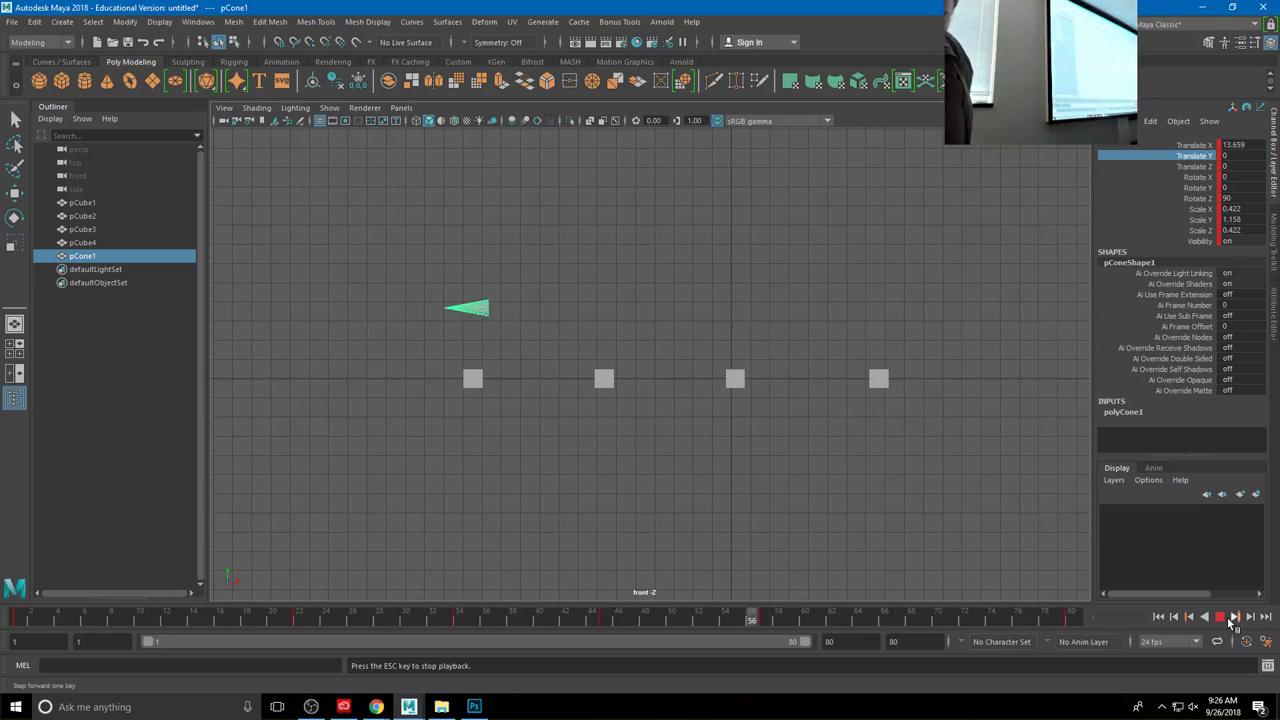
{"action": "left_click", "coordinate": [1220, 617]}
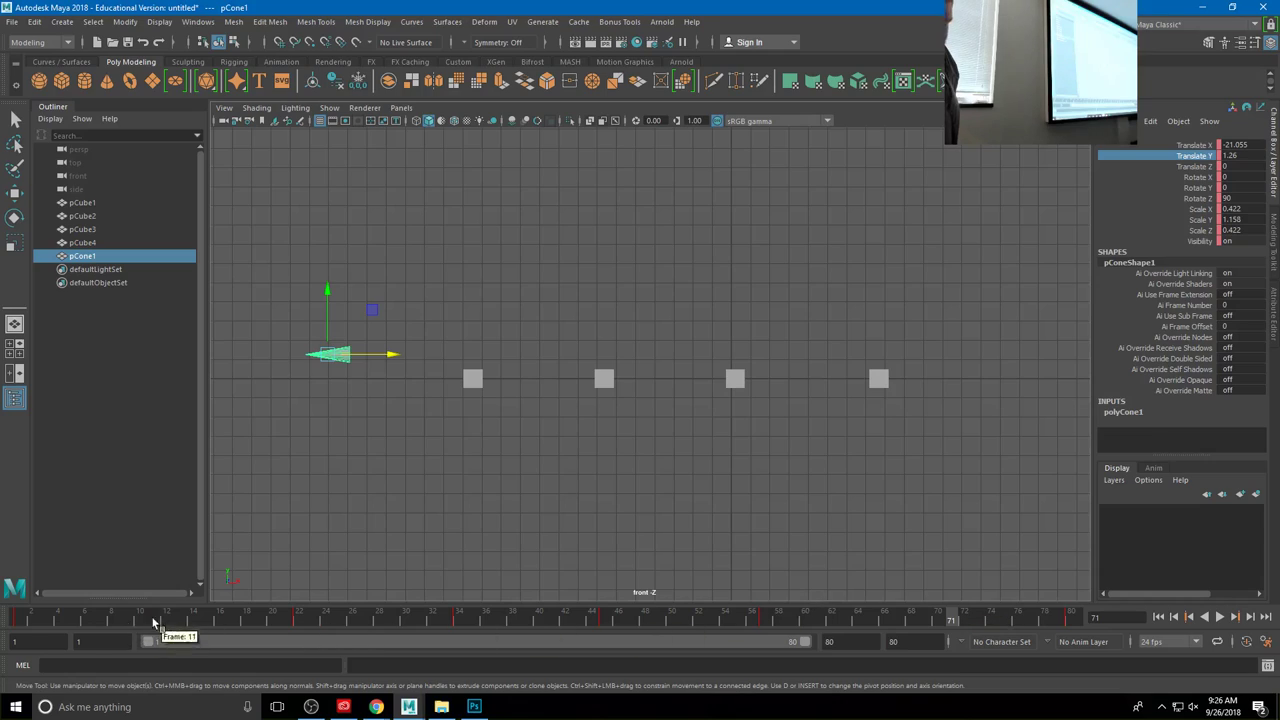
{"action": "left_click_drag", "start_coordinate": [36, 620], "coordinate": [300, 621]}
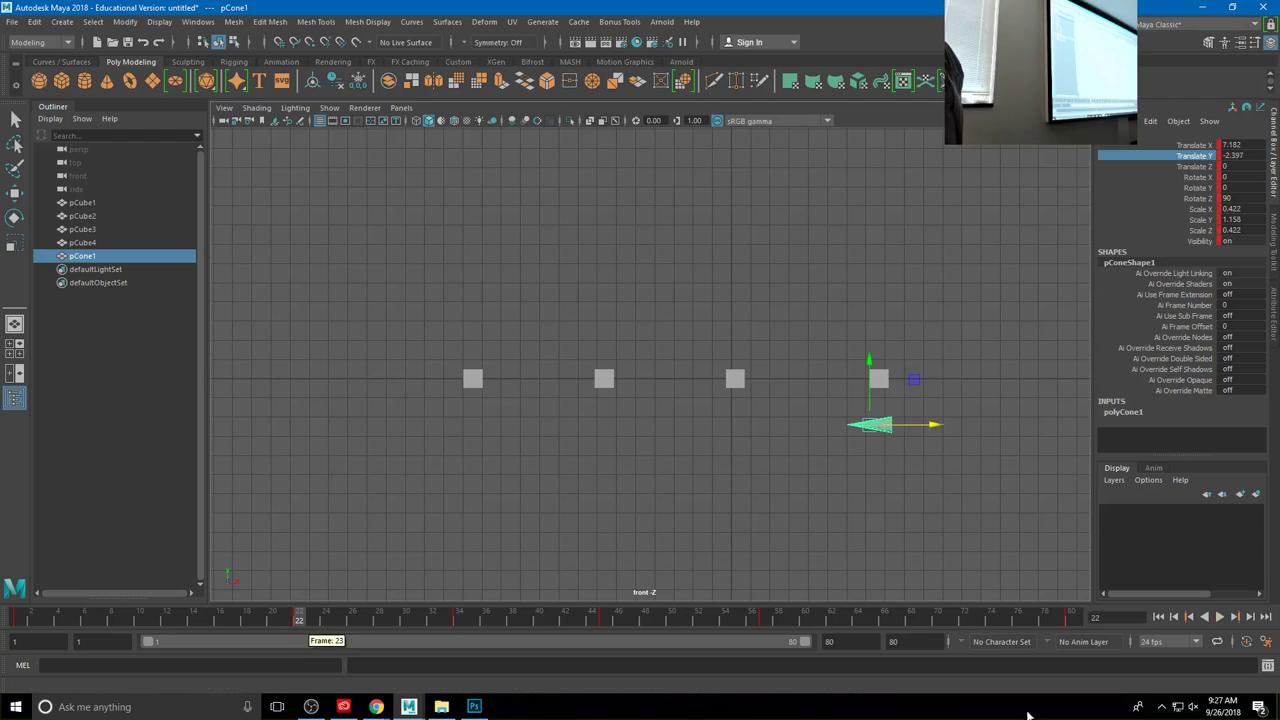
{"action": "left_click_drag", "start_coordinate": [768, 615], "coordinate": [1072, 621]}
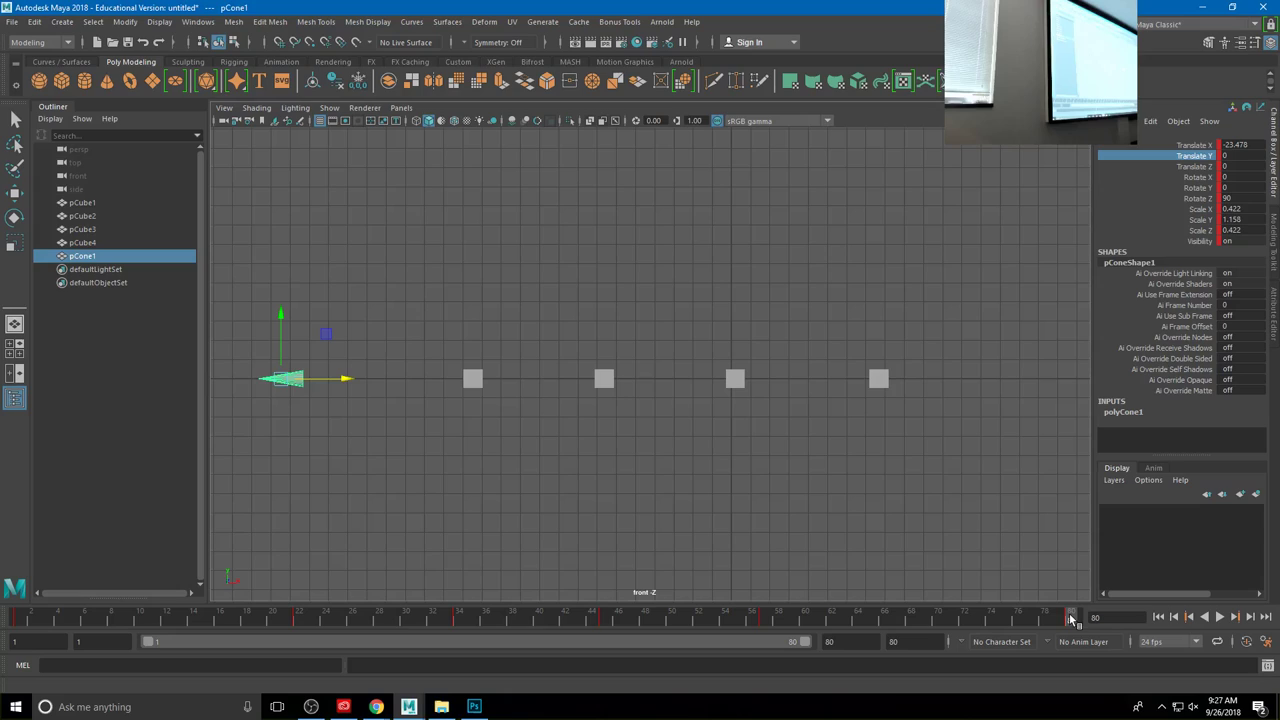
Step: Set the Time Slider height to 2x in the preferences and save them
{"action": "left_click", "coordinate": [197, 21]}
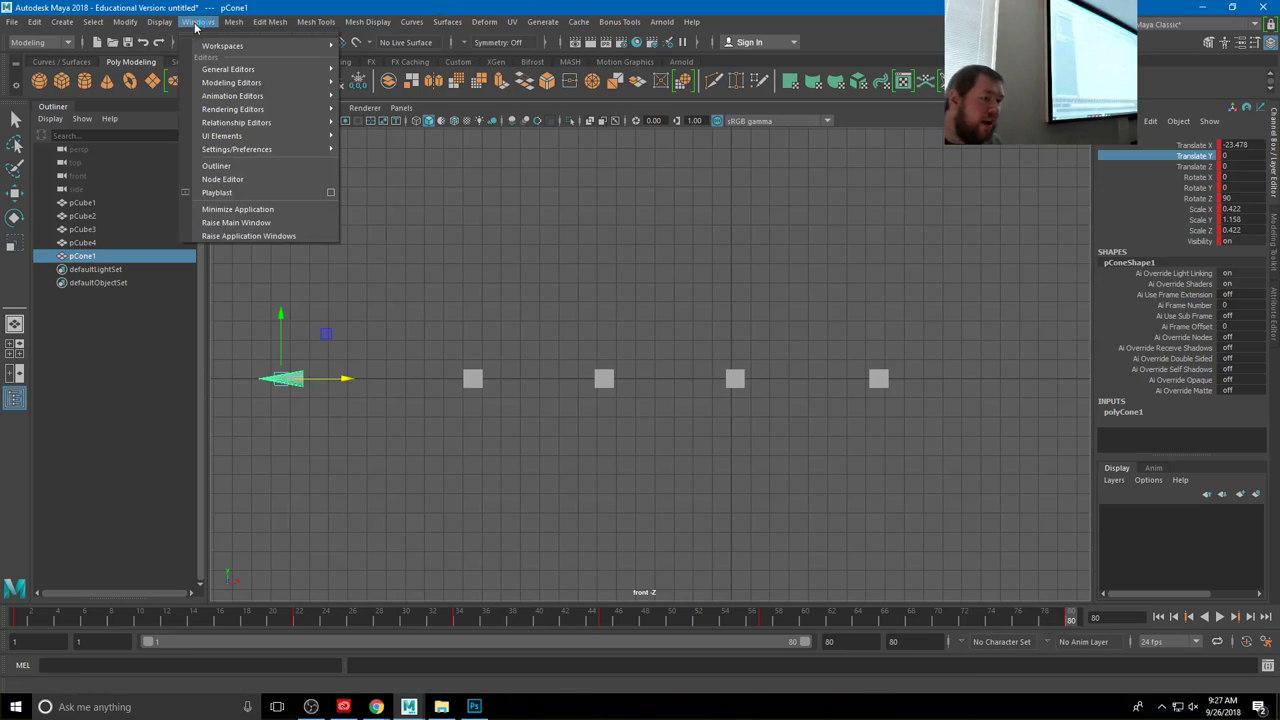
{"action": "mouse_move", "coordinate": [233, 150]}
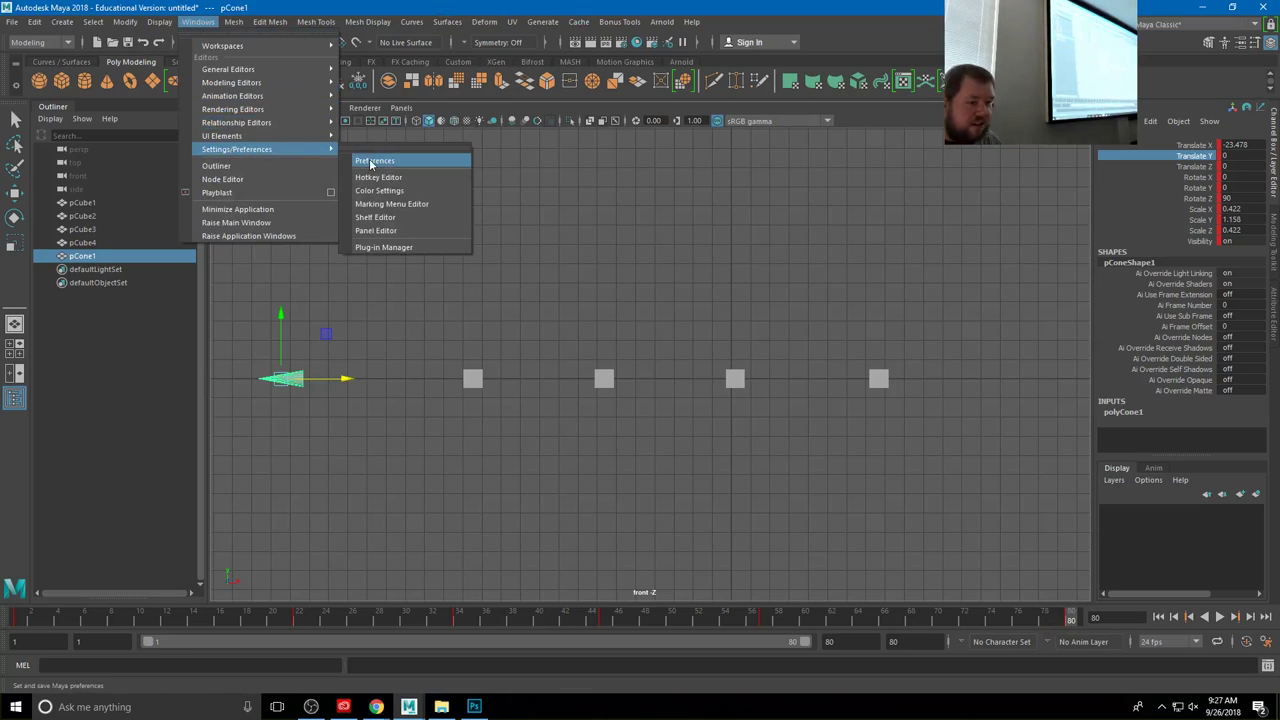
{"action": "left_click", "coordinate": [373, 161]}
{"action": "left_click", "coordinate": [298, 302]}
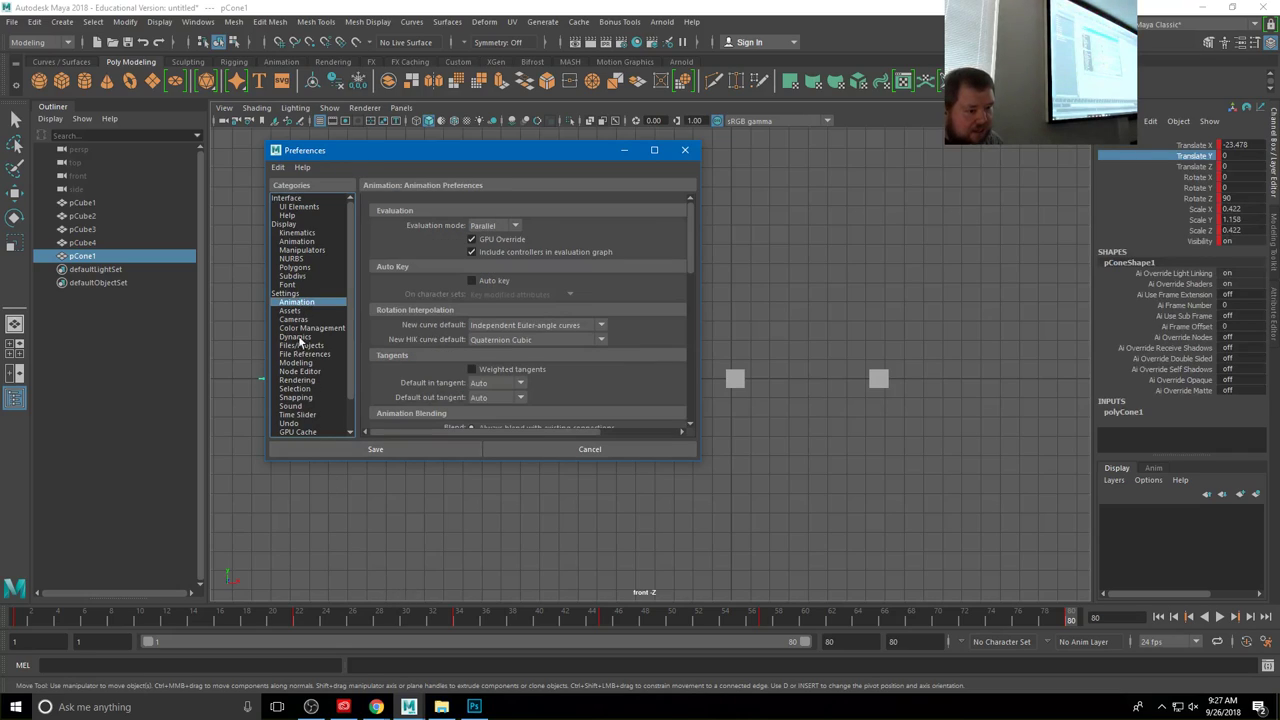
{"action": "left_click", "coordinate": [298, 415]}
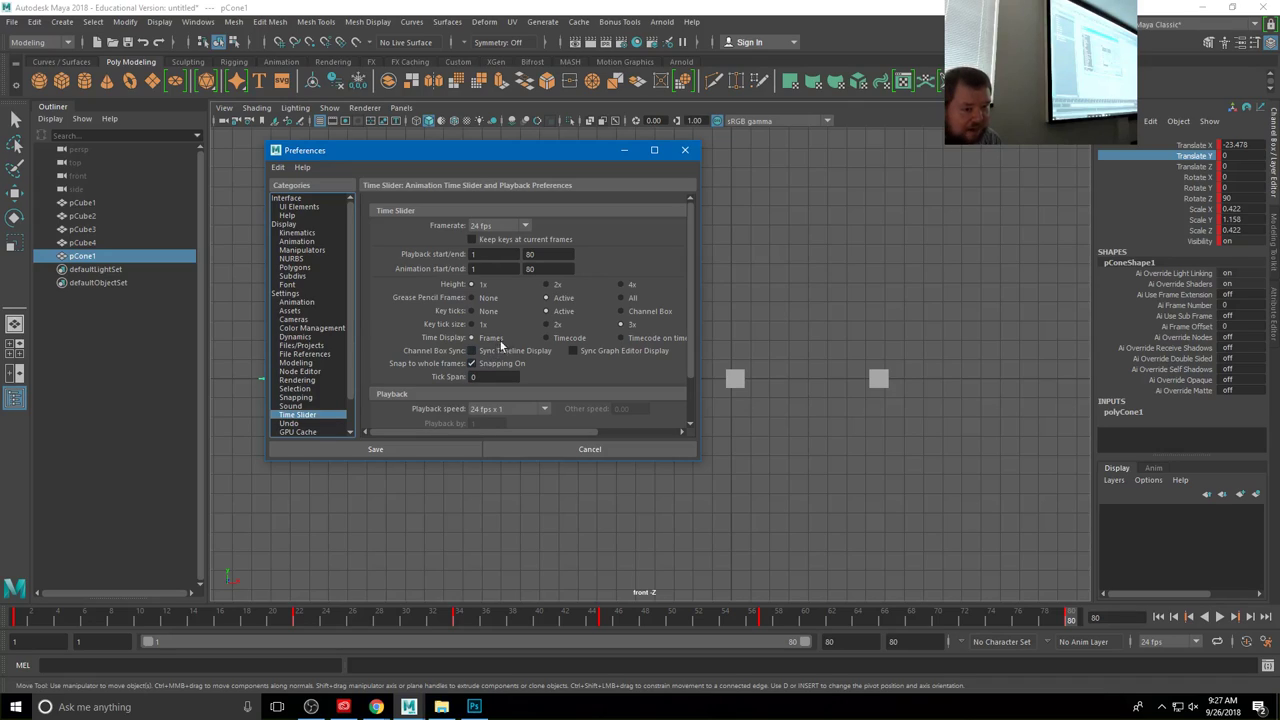
{"action": "left_click", "coordinate": [547, 286]}
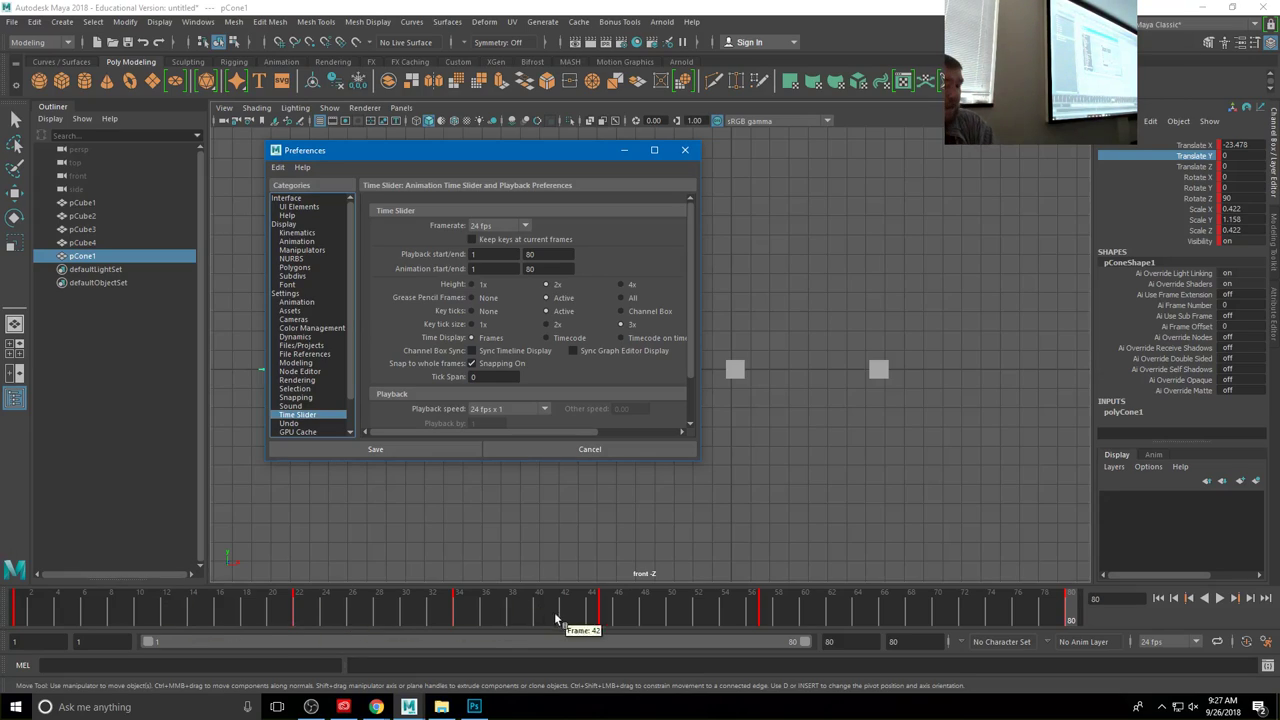
{"action": "left_click", "coordinate": [423, 451]}
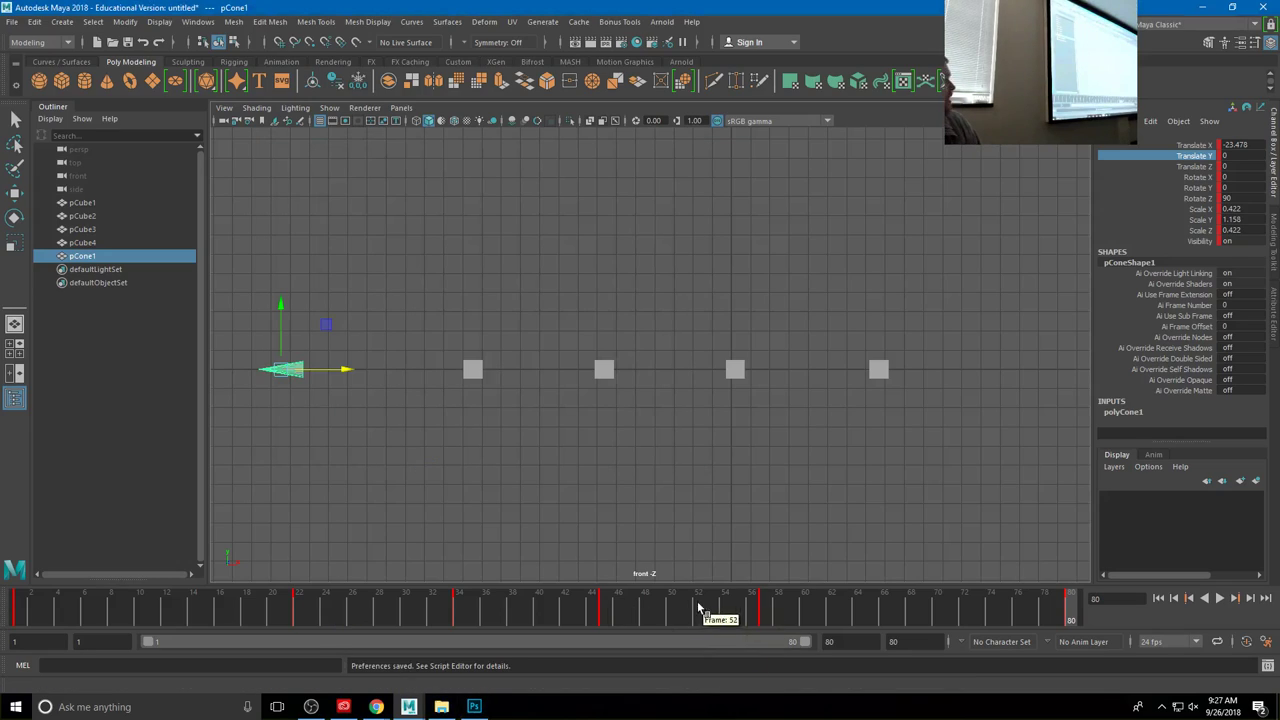
Step: Play and stop the animation, restart it, and check the cone's motion around frame 19
{"action": "key", "text": "alt+v"}
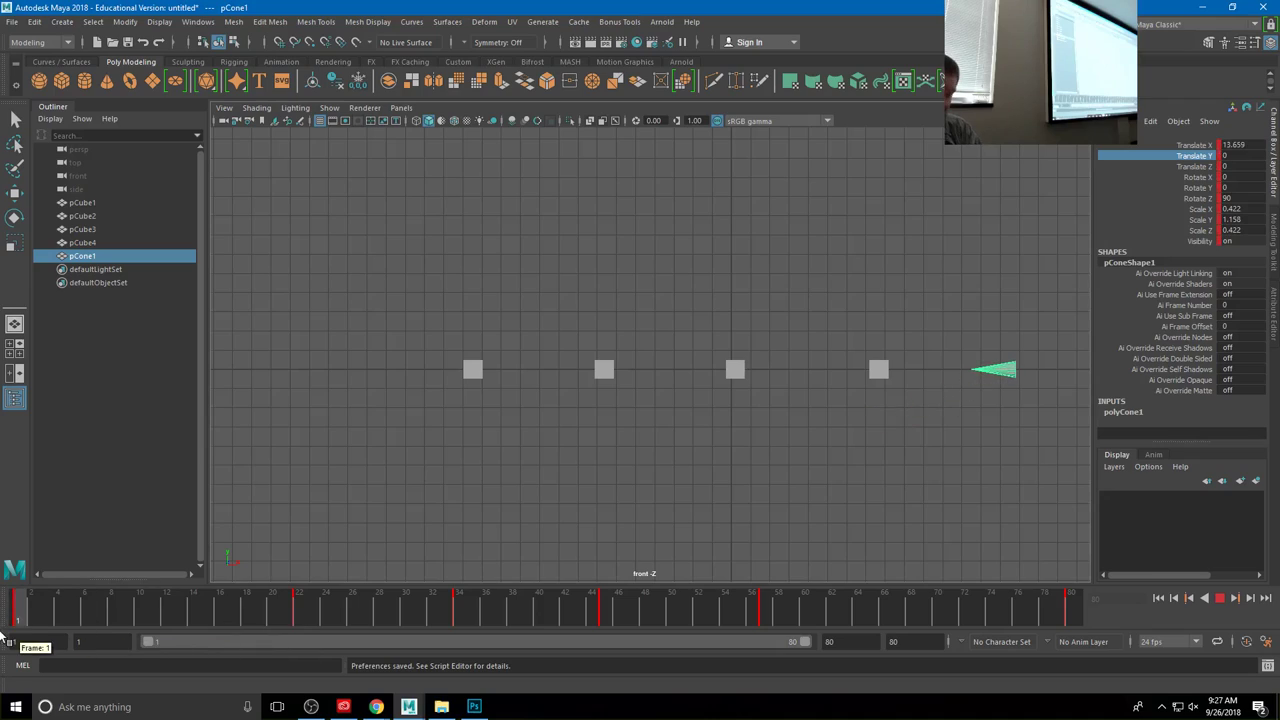
{"action": "key", "text": "Escape"}
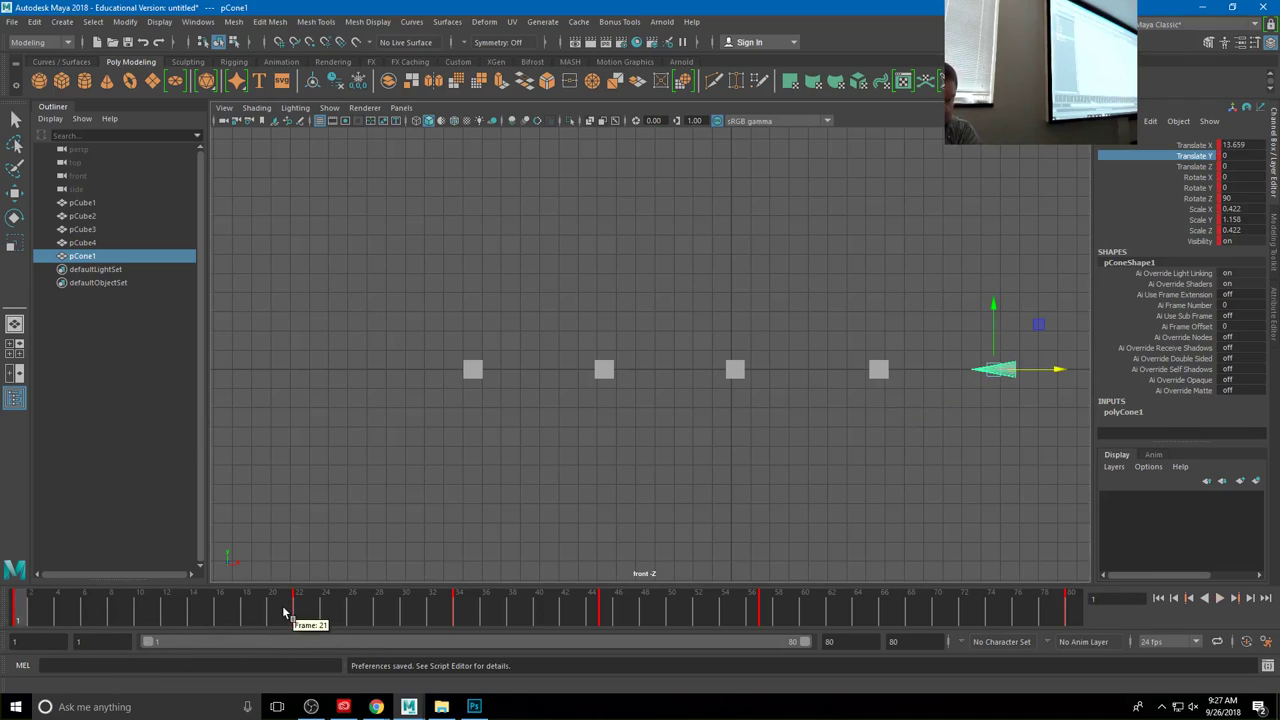
{"action": "key", "text": "alt+v"}
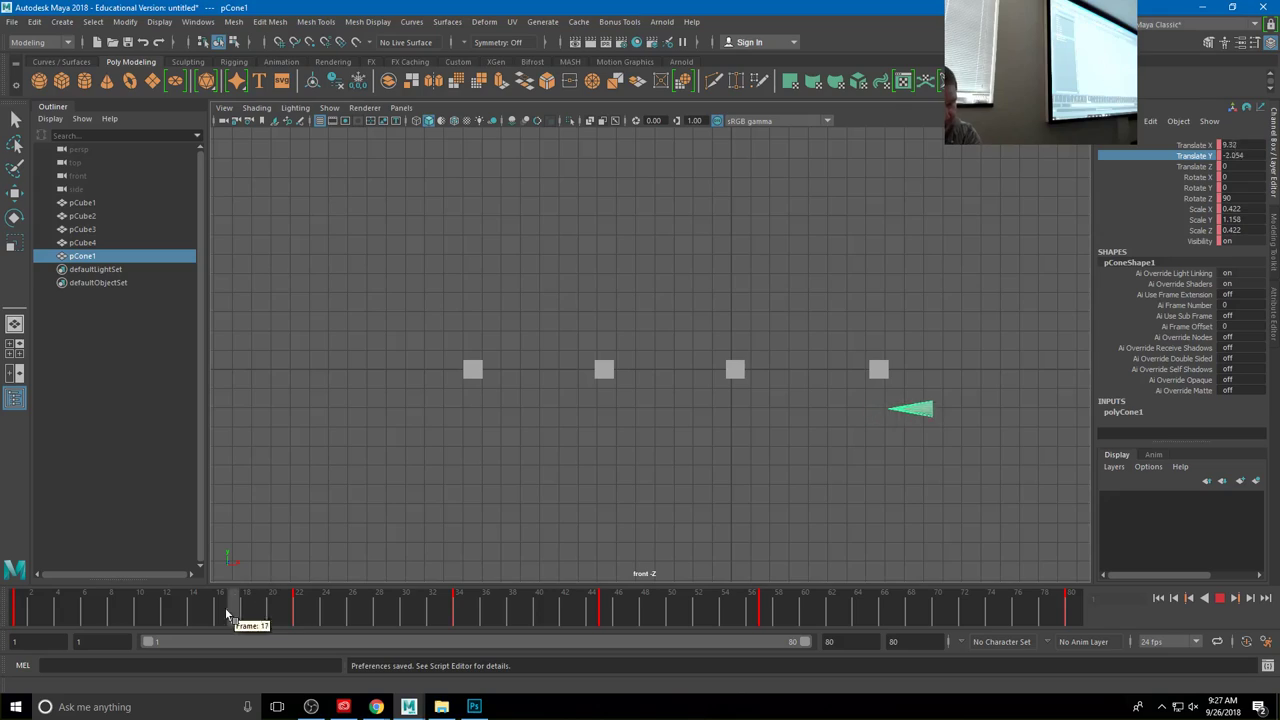
{"action": "left_click", "coordinate": [258, 609]}
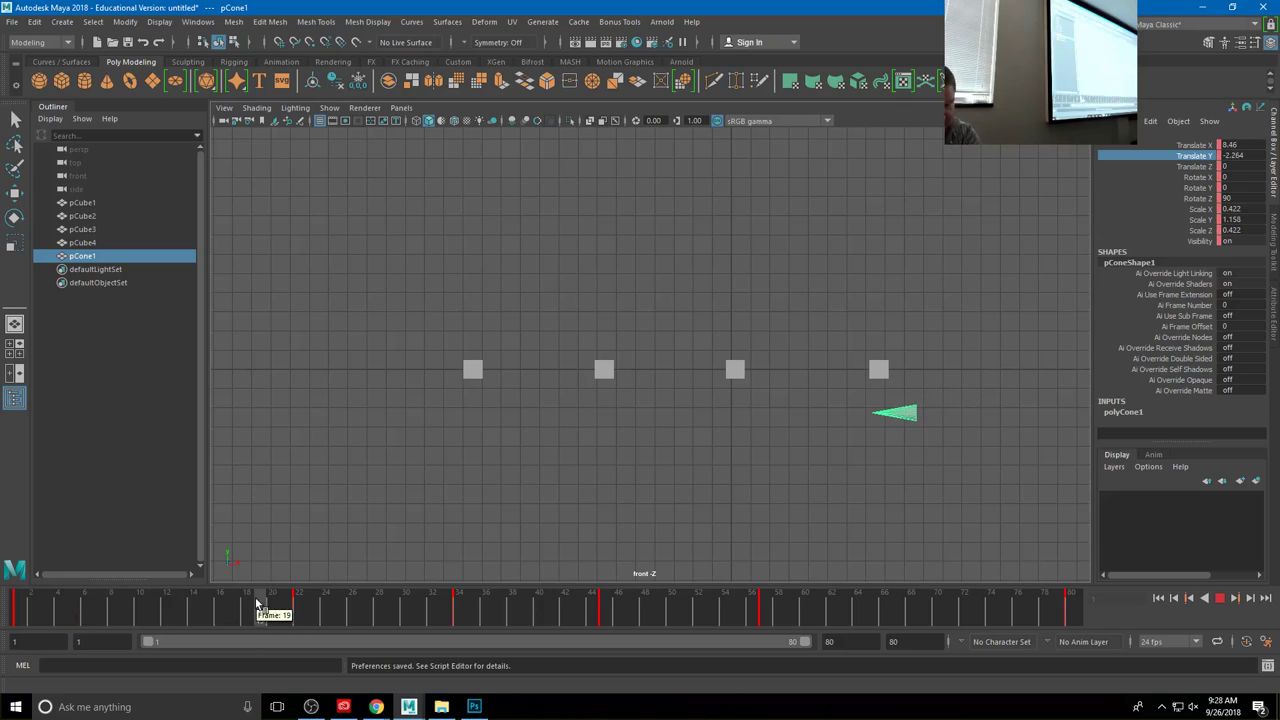
Step: Scrub through the later part of the cone's animation, past frame 65 to frame 79
{"action": "left_click", "coordinate": [778, 617]}
{"action": "key", "text": "alt+v"}
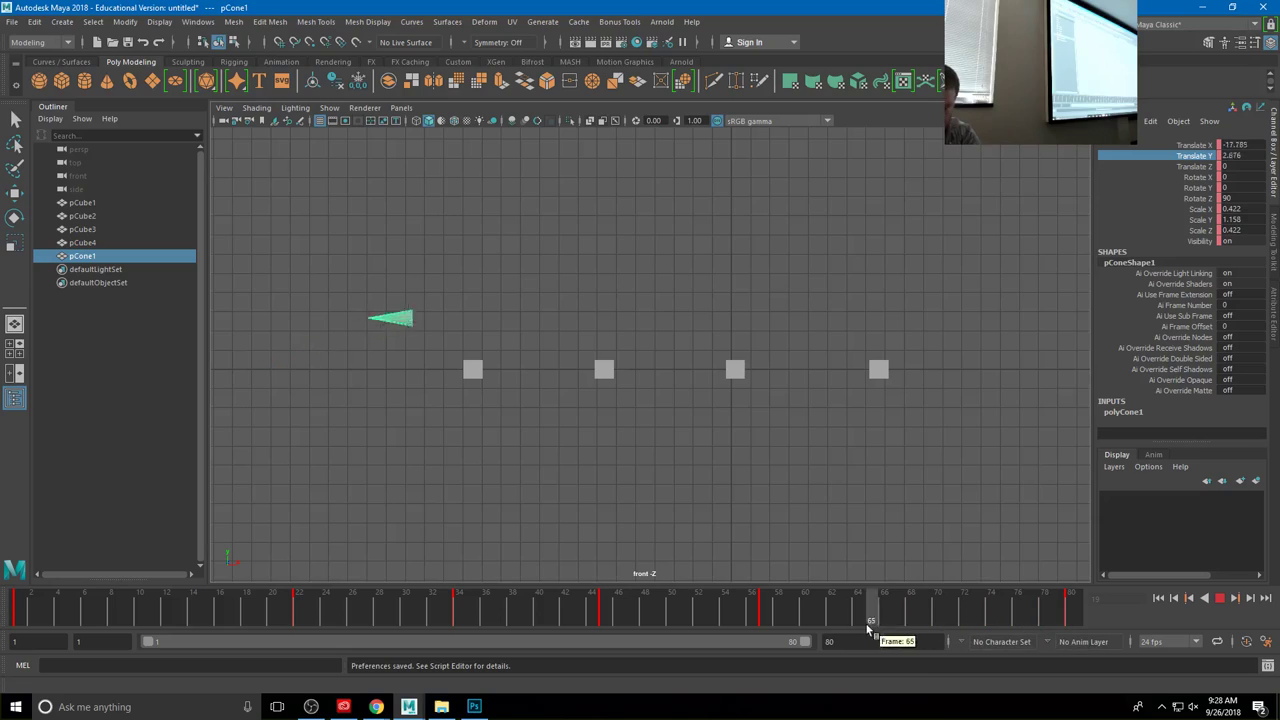
{"action": "mouse_move", "coordinate": [867, 626]}
{"action": "left_mouse_down"}
{"action": "mouse_move", "coordinate": [771, 627]}
{"action": "mouse_move", "coordinate": [1017, 628]}
{"action": "mouse_move", "coordinate": [748, 628]}
{"action": "mouse_move", "coordinate": [952, 641]}
{"action": "left_mouse_up"}
{"action": "left_click", "coordinate": [1058, 617]}
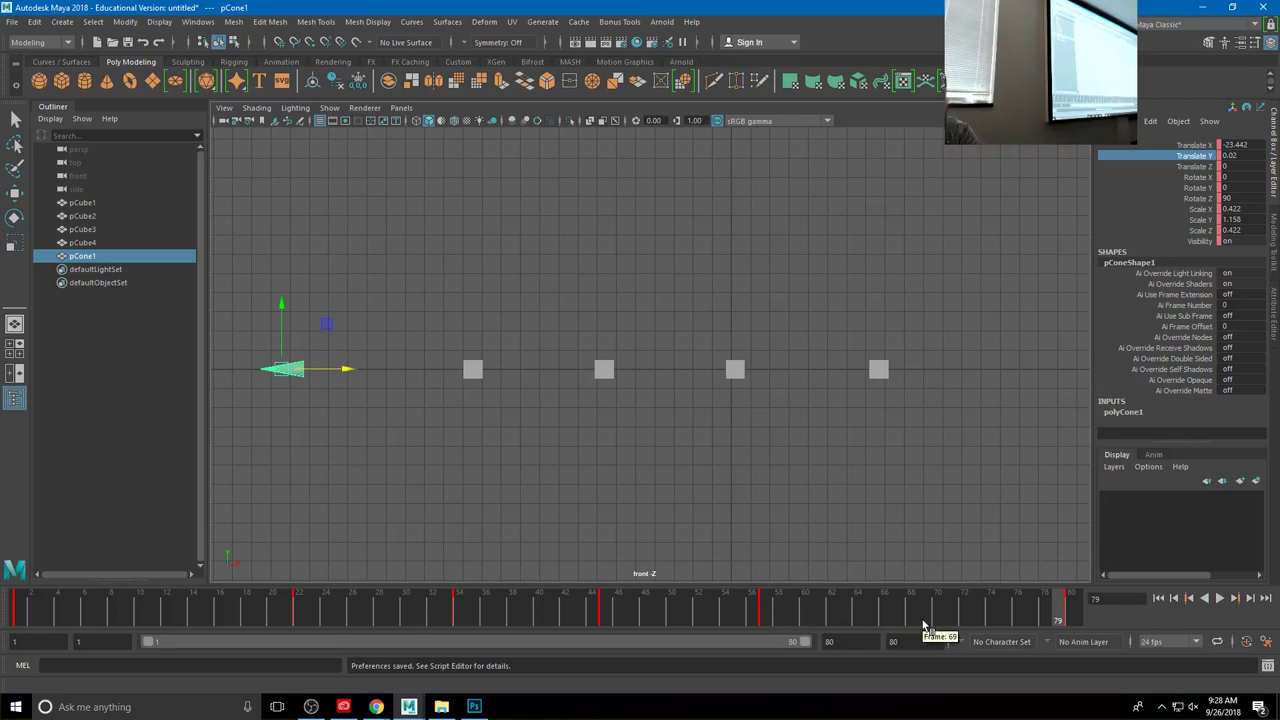
Step: Shift the cone's key at frame 57 to frame 62 and the one at frame 45 to frame 50, and play the animation
{"action": "left_click", "coordinate": [764, 617]}
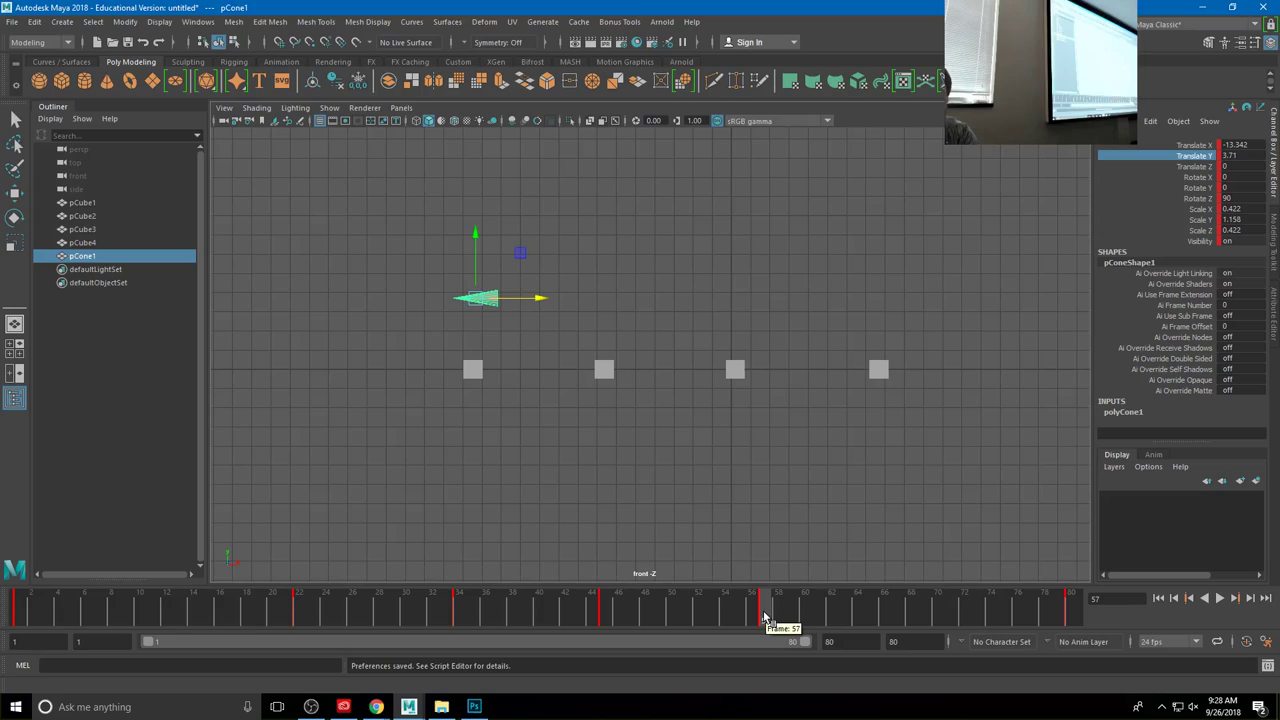
{"action": "left_click_drag", "start_coordinate": [771, 621], "coordinate": [818, 623]}
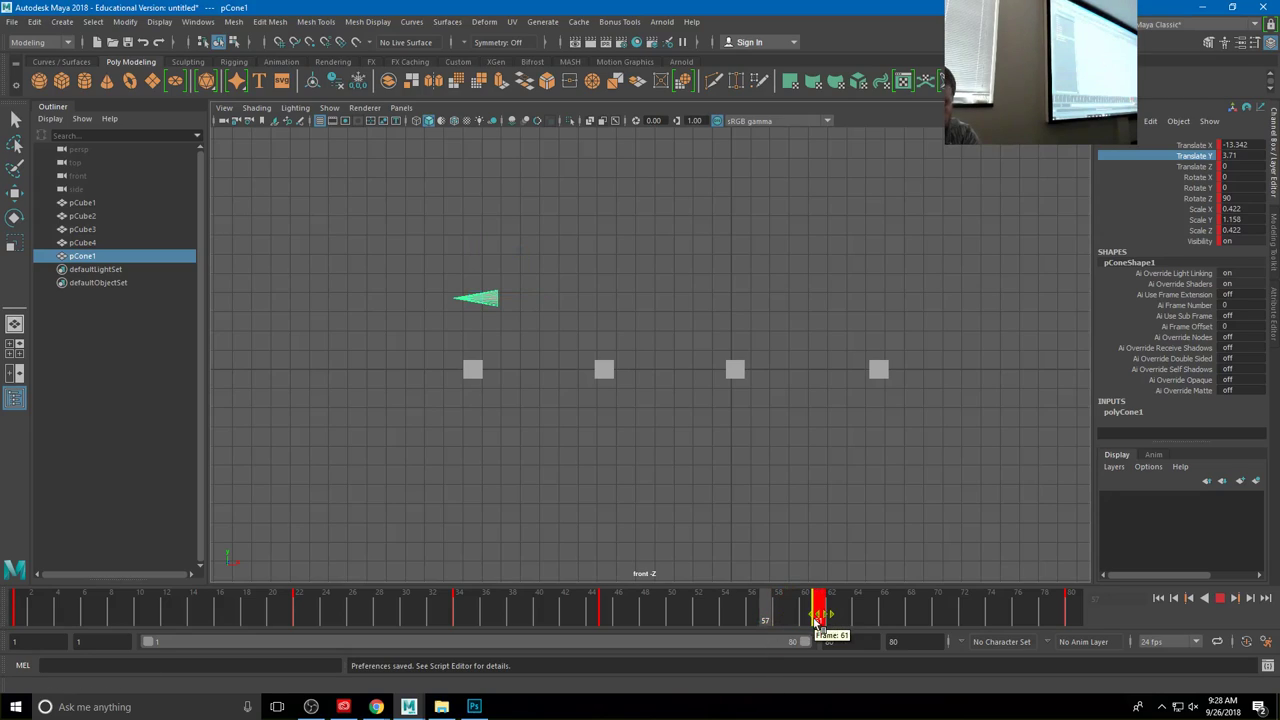
{"action": "left_click", "coordinate": [605, 617]}
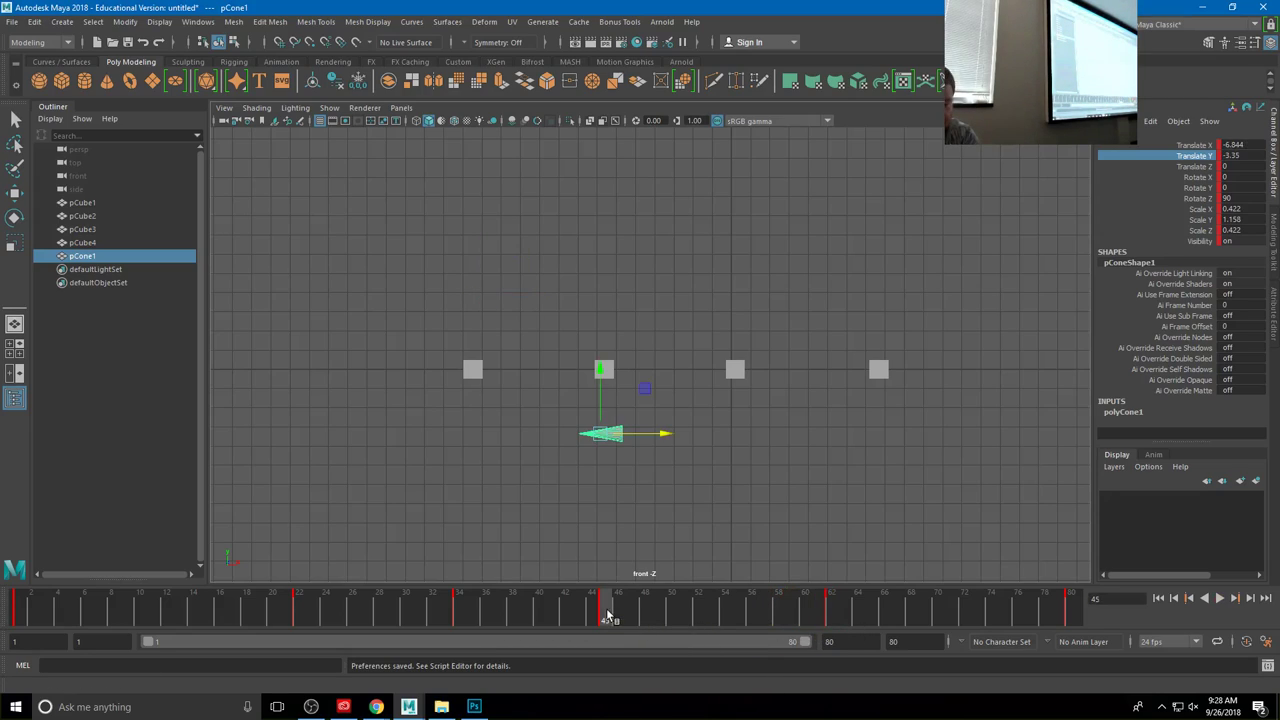
{"action": "left_click_drag", "start_coordinate": [605, 617], "coordinate": [671, 617]}
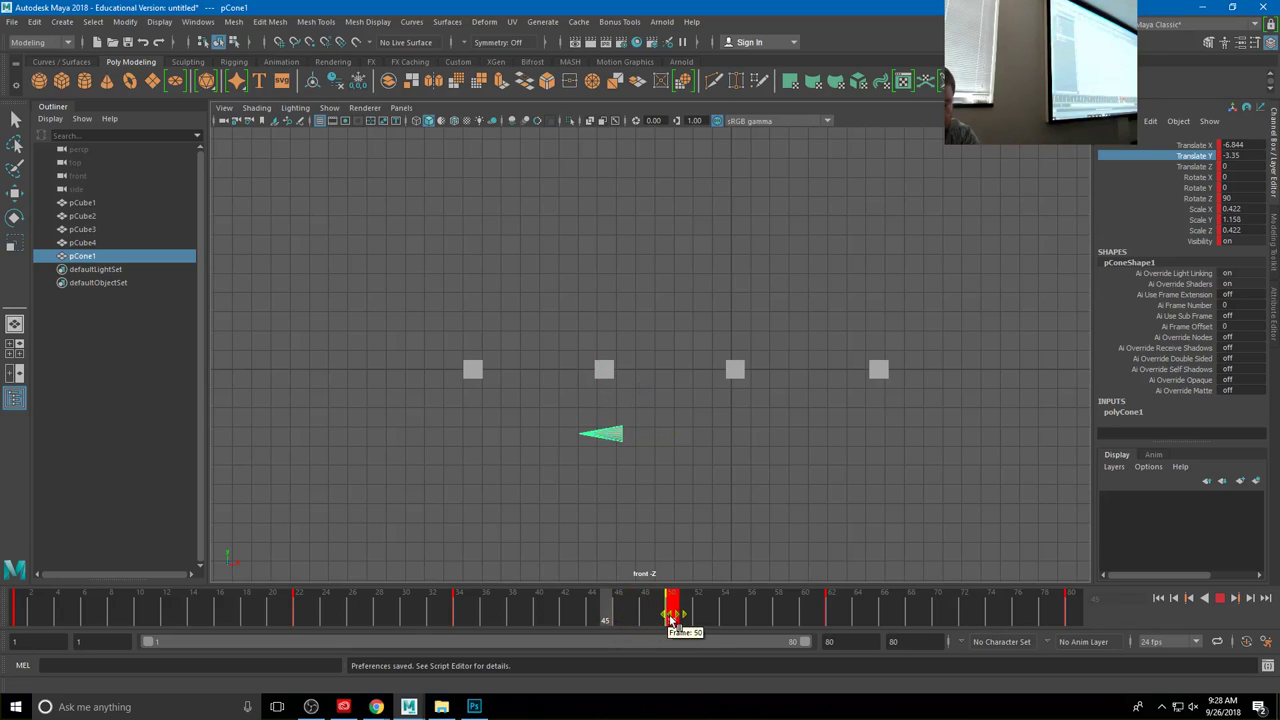
{"action": "key", "text": "alt+v"}
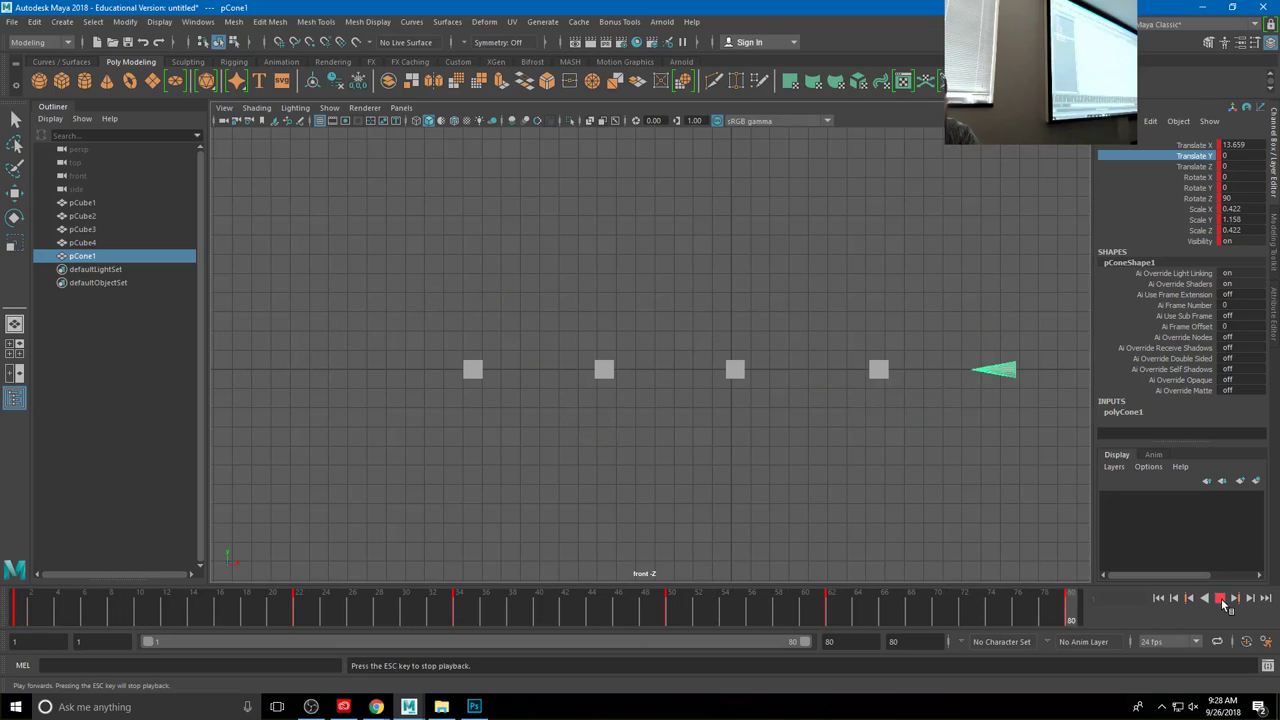
{"action": "left_click", "coordinate": [1221, 604]}
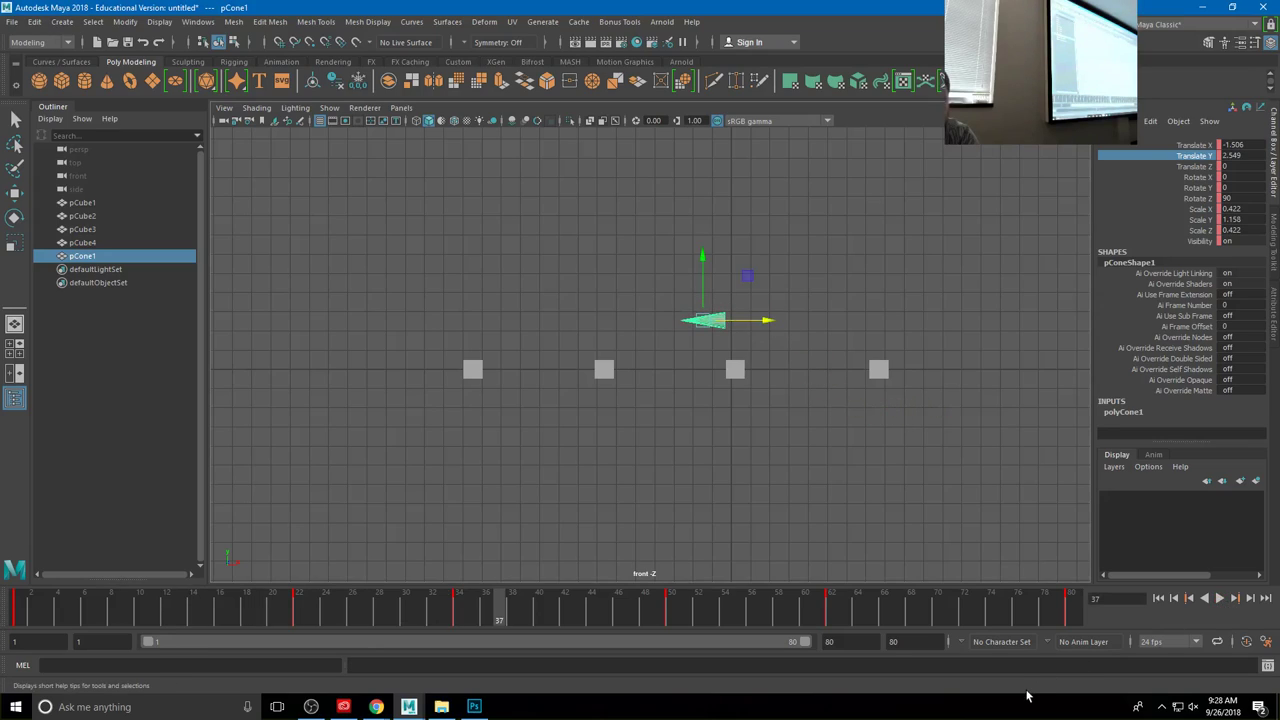
Step: Undo the shifts of the cone's two later keys, back to frames 45 and 57
{"action": "key", "text": "ctrl+z"}
{"action": "key", "text": "ctrl+z"}
{"action": "key", "text": "ctrl+z"}
{"action": "key", "text": "ctrl+z"}
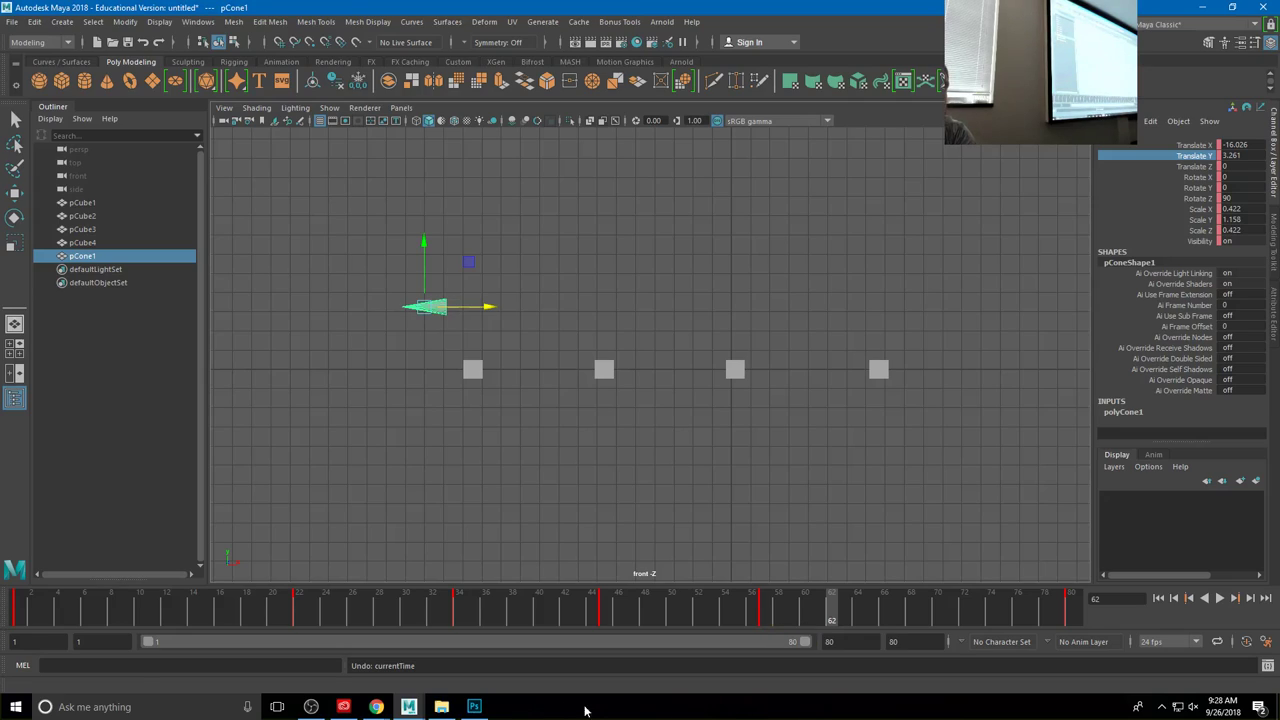
Step: Select the cone's keys from frame 22 to 57, shift them together to start at frame 8, and play the animation
{"action": "left_click", "coordinate": [297, 615], "text": "shift"}
{"action": "left_click_drag", "start_coordinate": [307, 617], "coordinate": [775, 634], "text": "shift"}
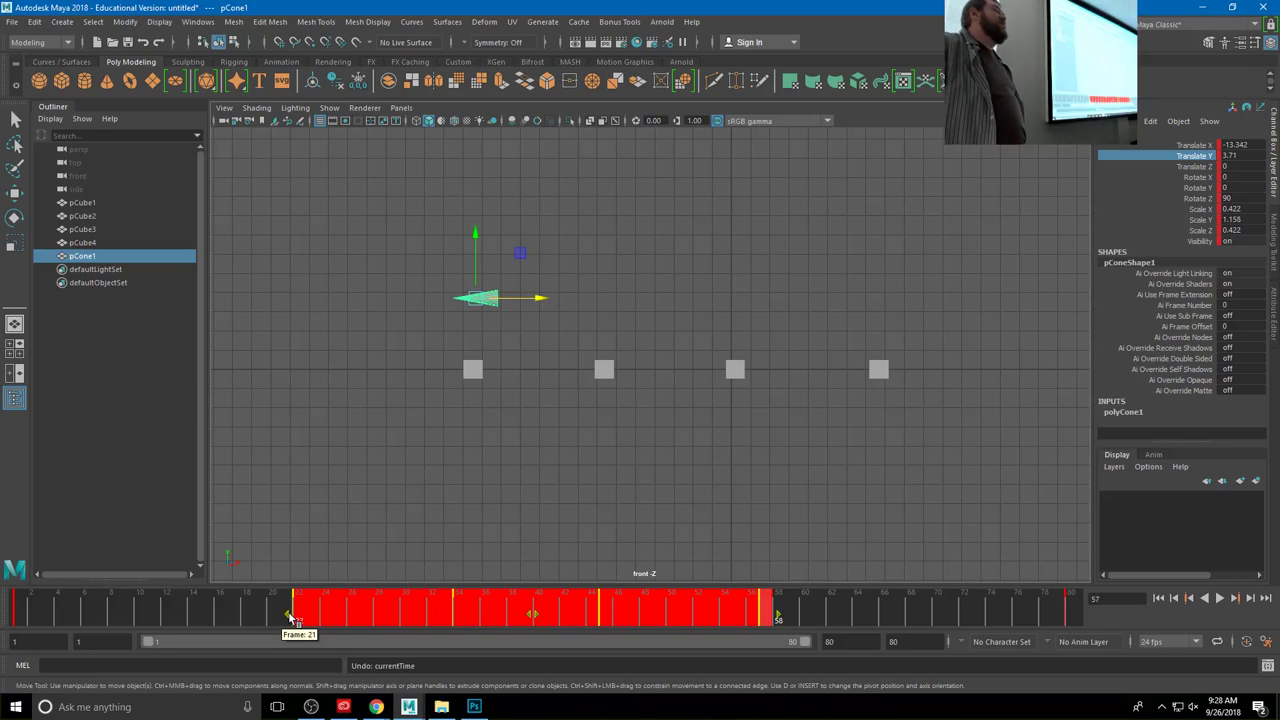
{"action": "left_click", "coordinate": [536, 619]}
{"action": "left_click_drag", "start_coordinate": [536, 619], "coordinate": [338, 630]}
{"action": "left_click_drag", "start_coordinate": [28, 612], "coordinate": [1067, 622]}
{"action": "left_click", "coordinate": [1220, 598]}
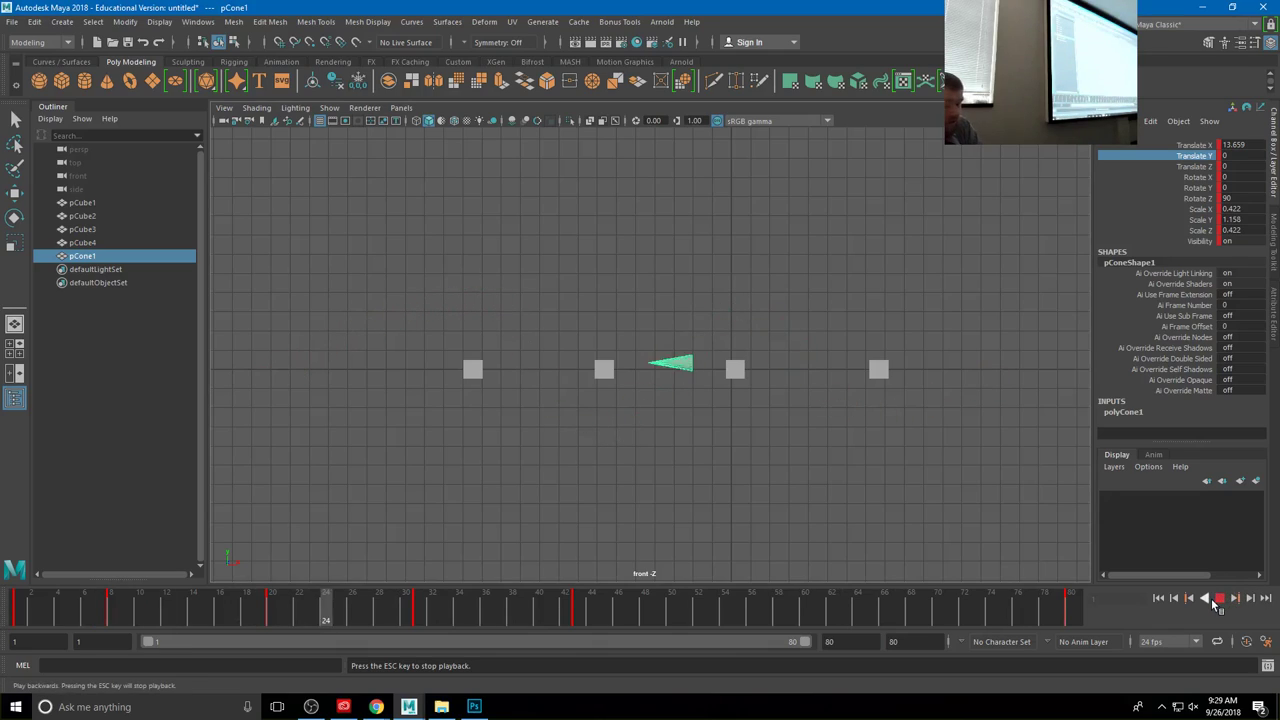
{"action": "left_click", "coordinate": [1220, 599]}
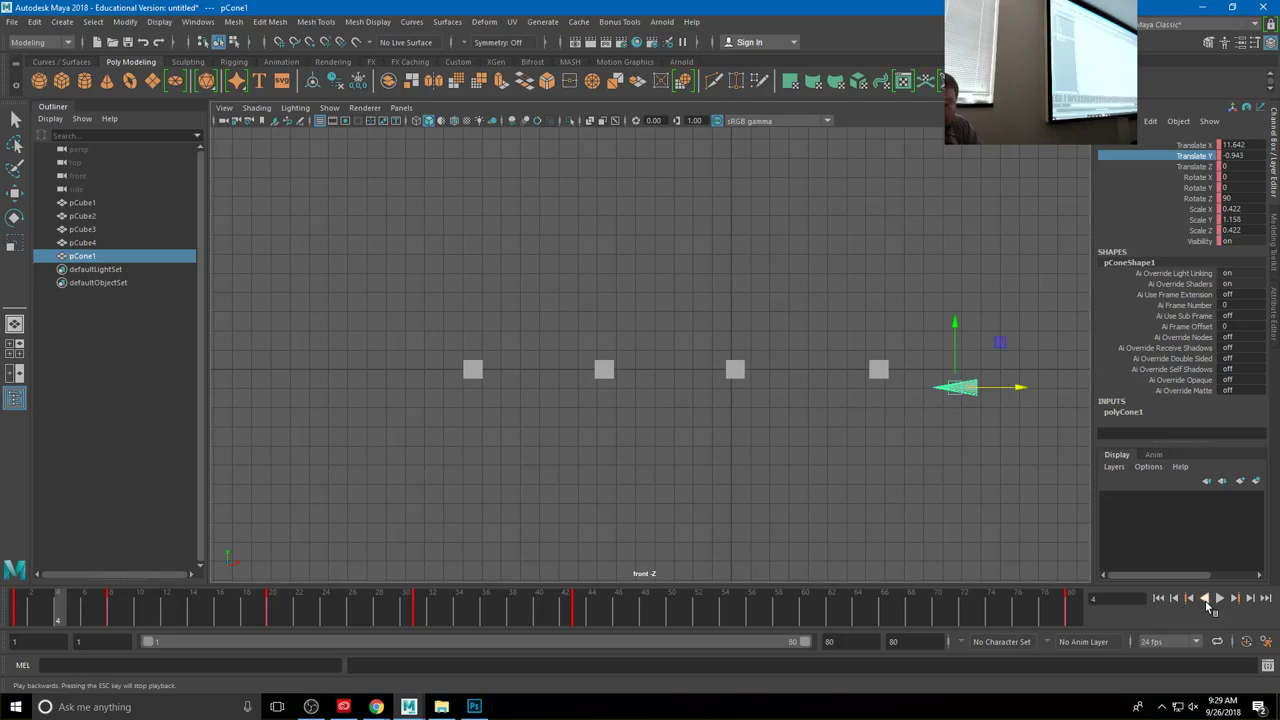
Step: Select the cone's keys from frame 8 to 43, and stretch and shift the range so they span frames 13 to 66
{"action": "left_click", "coordinate": [113, 620]}
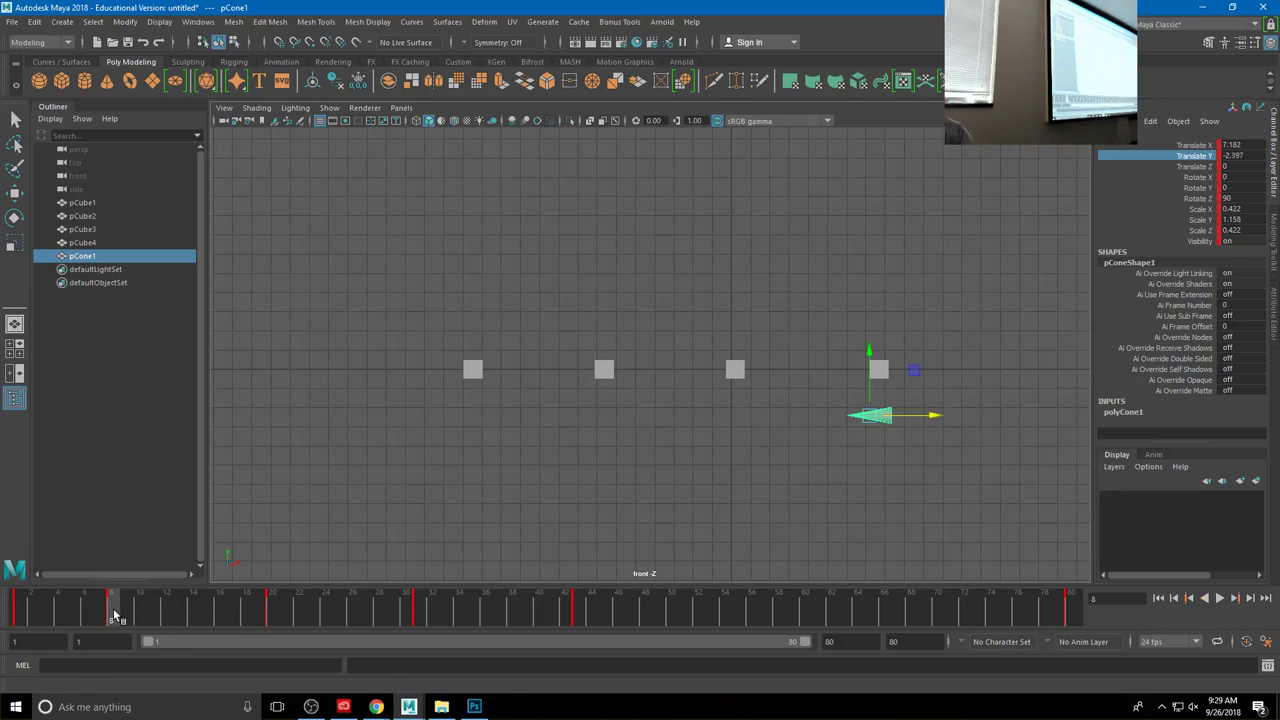
{"action": "left_click_drag", "start_coordinate": [113, 617], "coordinate": [574, 626], "text": "shift"}
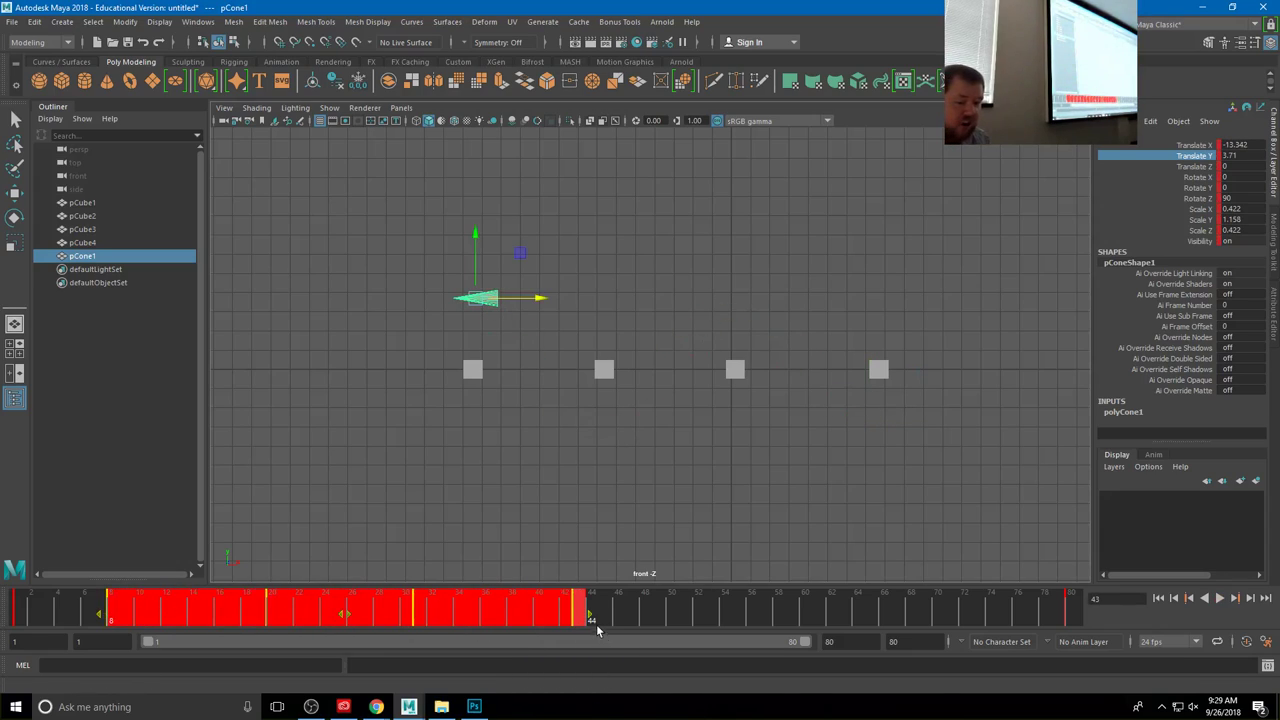
{"action": "left_click_drag", "start_coordinate": [590, 620], "coordinate": [846, 630], "text": "shift"}
{"action": "left_click_drag", "start_coordinate": [476, 621], "coordinate": [542, 616]}
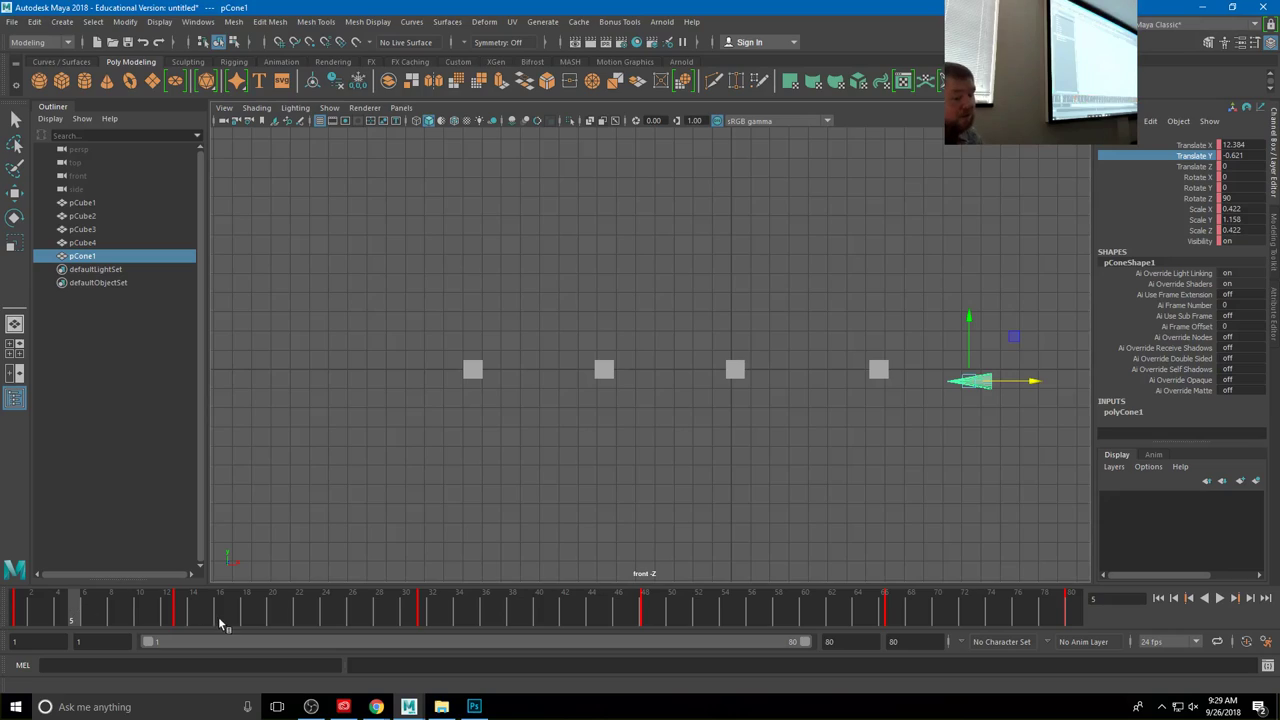
Step: Set a key on the cone at frame 31 and undo it
{"action": "left_click_drag", "start_coordinate": [405, 614], "coordinate": [419, 621]}
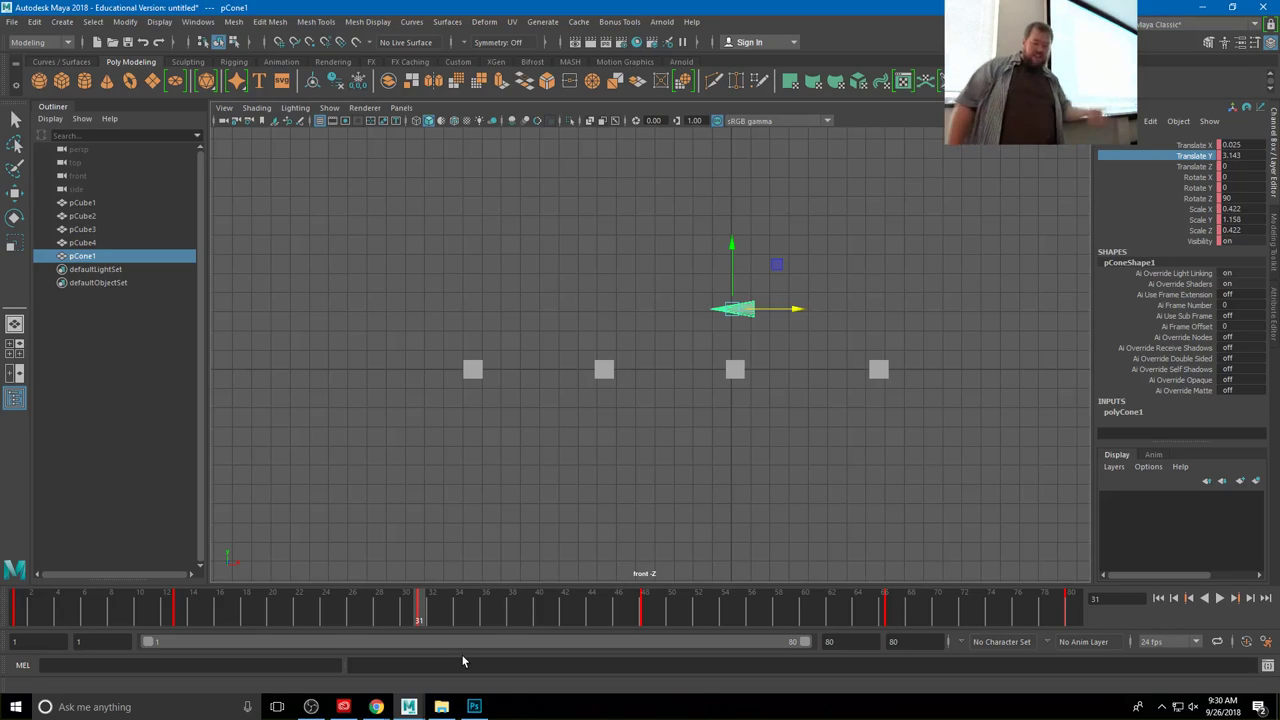
{"action": "key", "text": "s"}
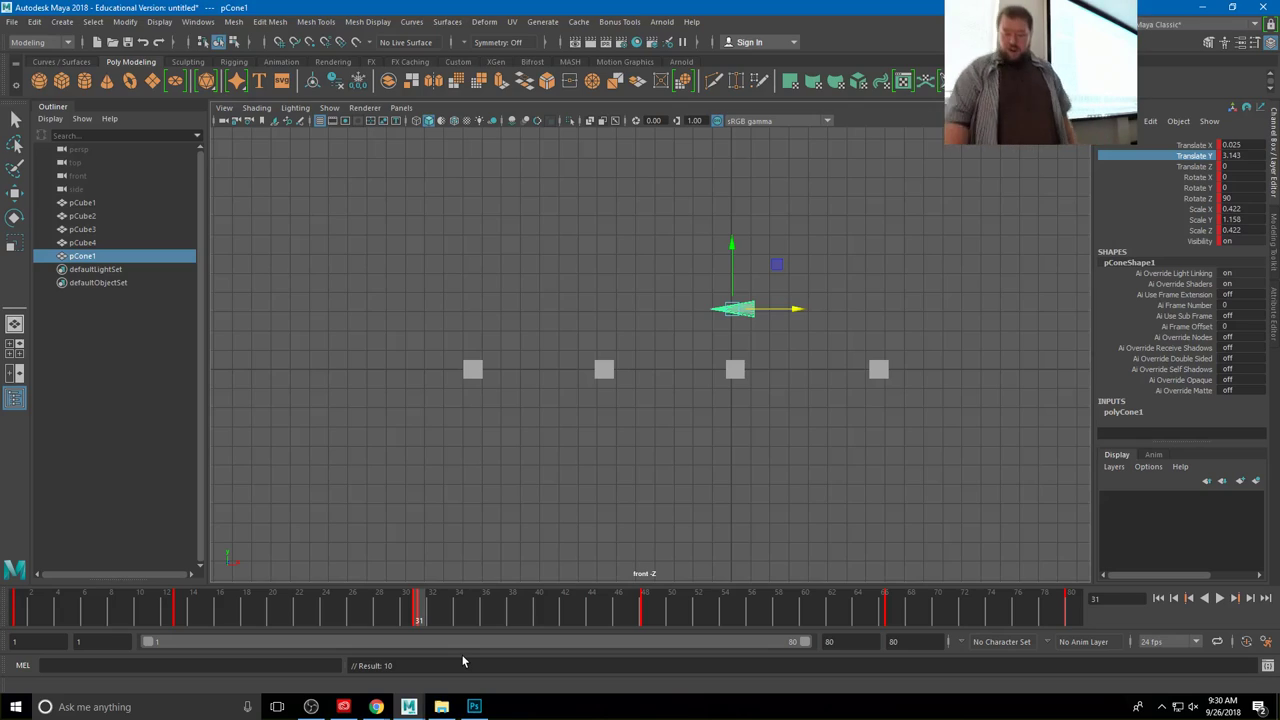
{"action": "key", "text": "ctrl+z"}
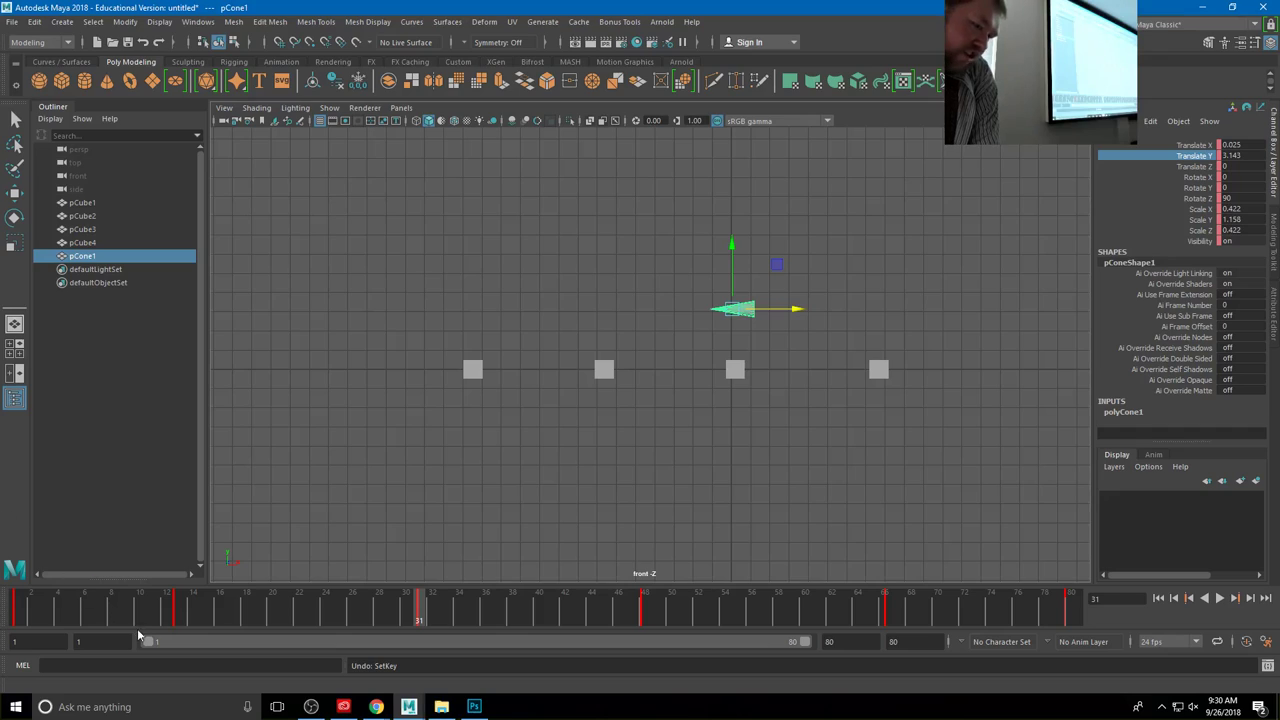
Step: Select the timeline range from frame 10 to 74 and snap the cone's keys to whole frames
{"action": "left_click_drag", "start_coordinate": [143, 620], "coordinate": [985, 610], "text": "shift"}
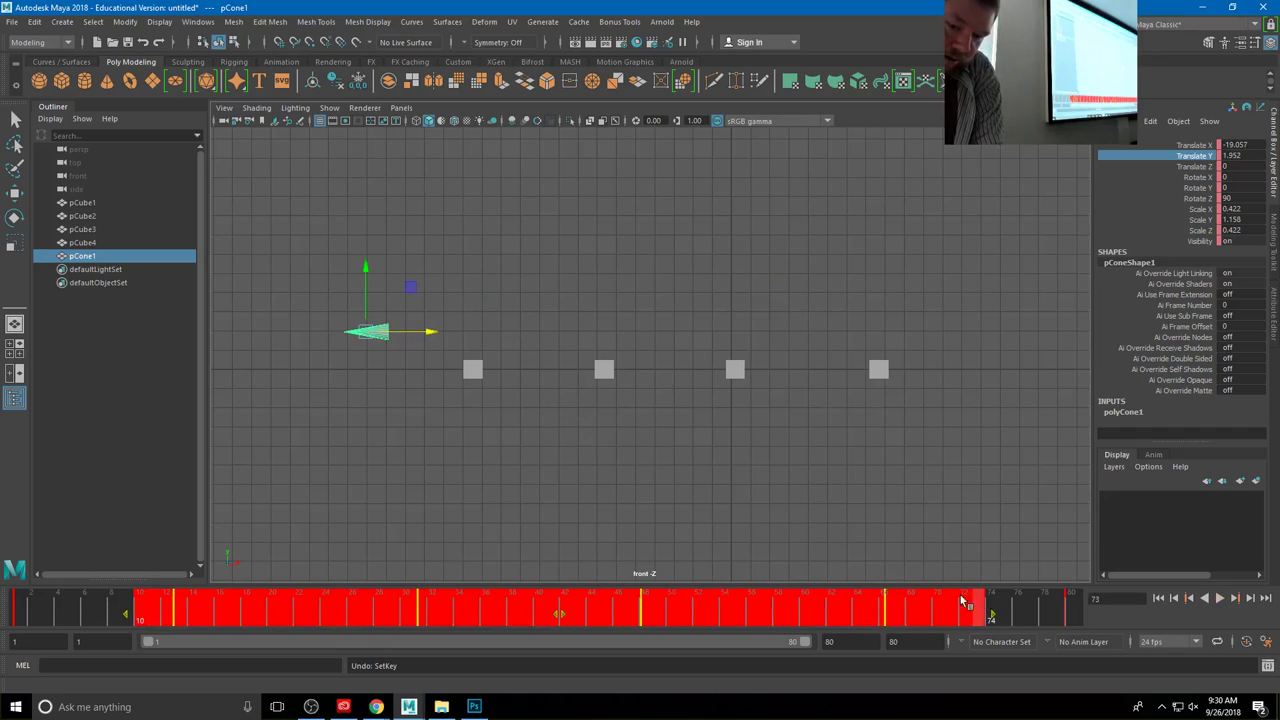
{"action": "right_click", "coordinate": [700, 611]}
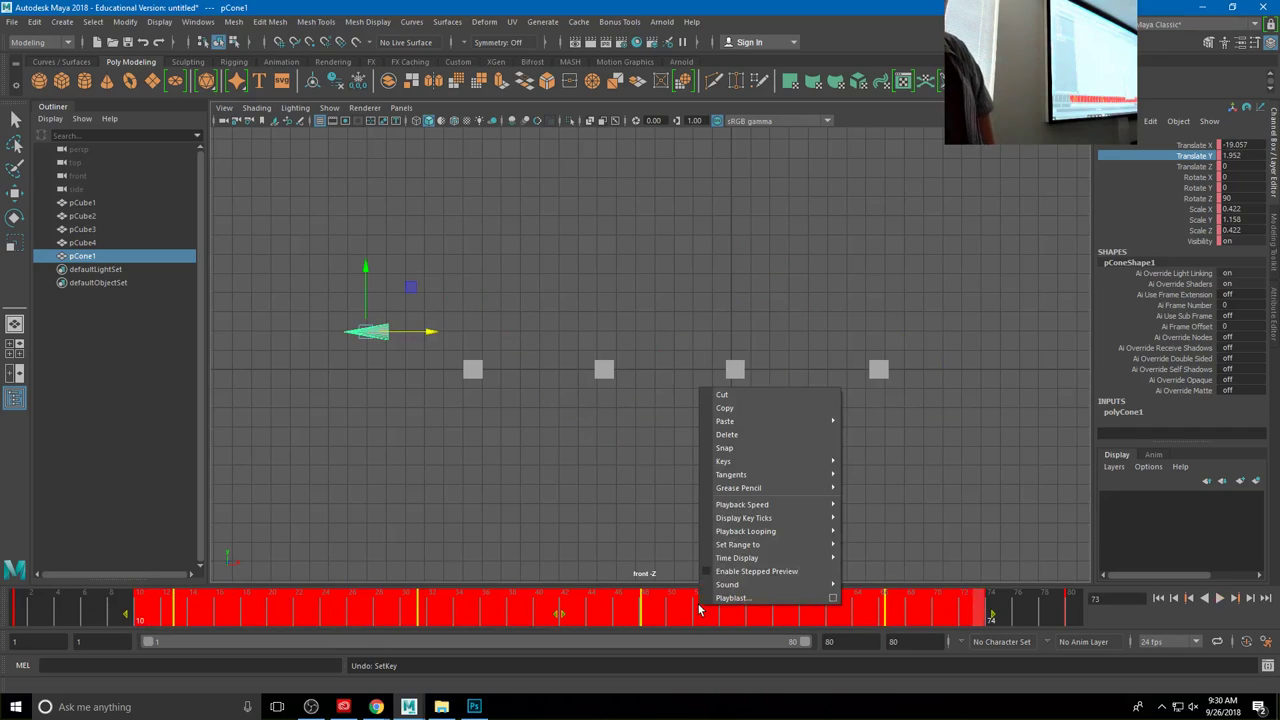
{"action": "left_click", "coordinate": [746, 452]}
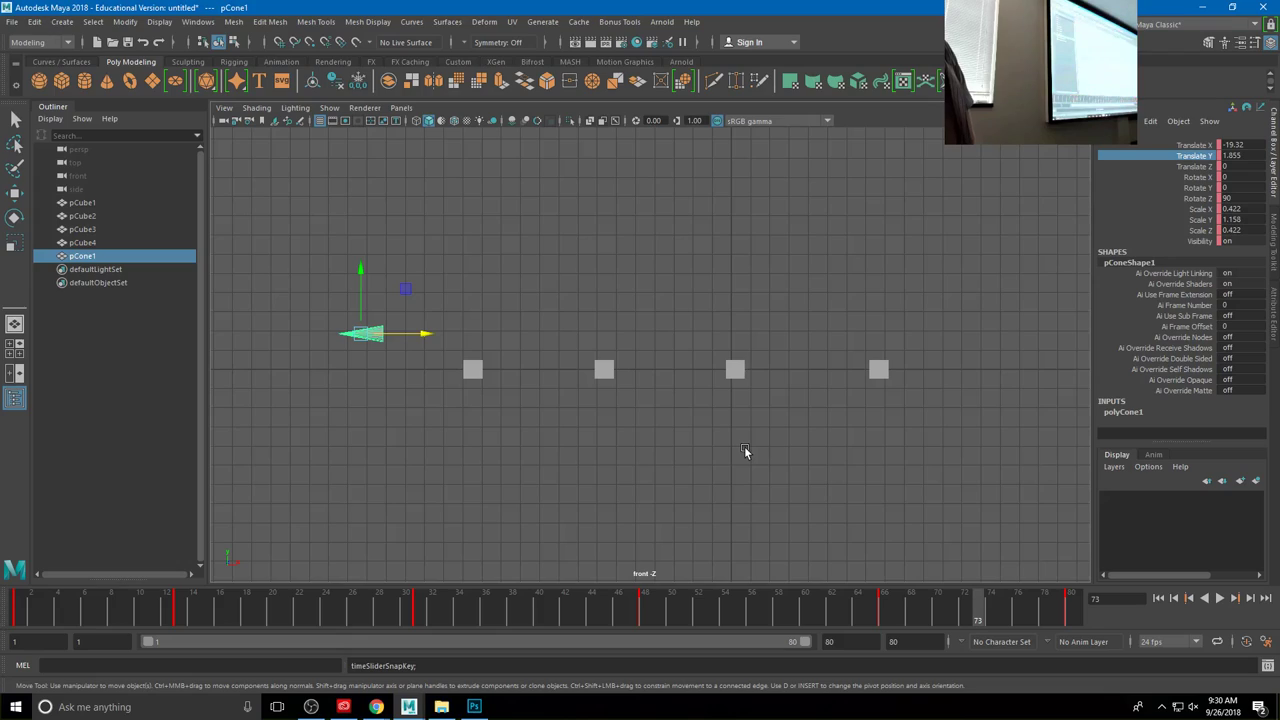
Step: Check the cone's key at frame 31, and play the animation from frame 1 and stop it
{"action": "mouse_move", "coordinate": [427, 612]}
{"action": "left_mouse_down"}
{"action": "mouse_move", "coordinate": [645, 598]}
{"action": "mouse_move", "coordinate": [410, 610]}
{"action": "mouse_move", "coordinate": [420, 619]}
{"action": "left_mouse_up"}
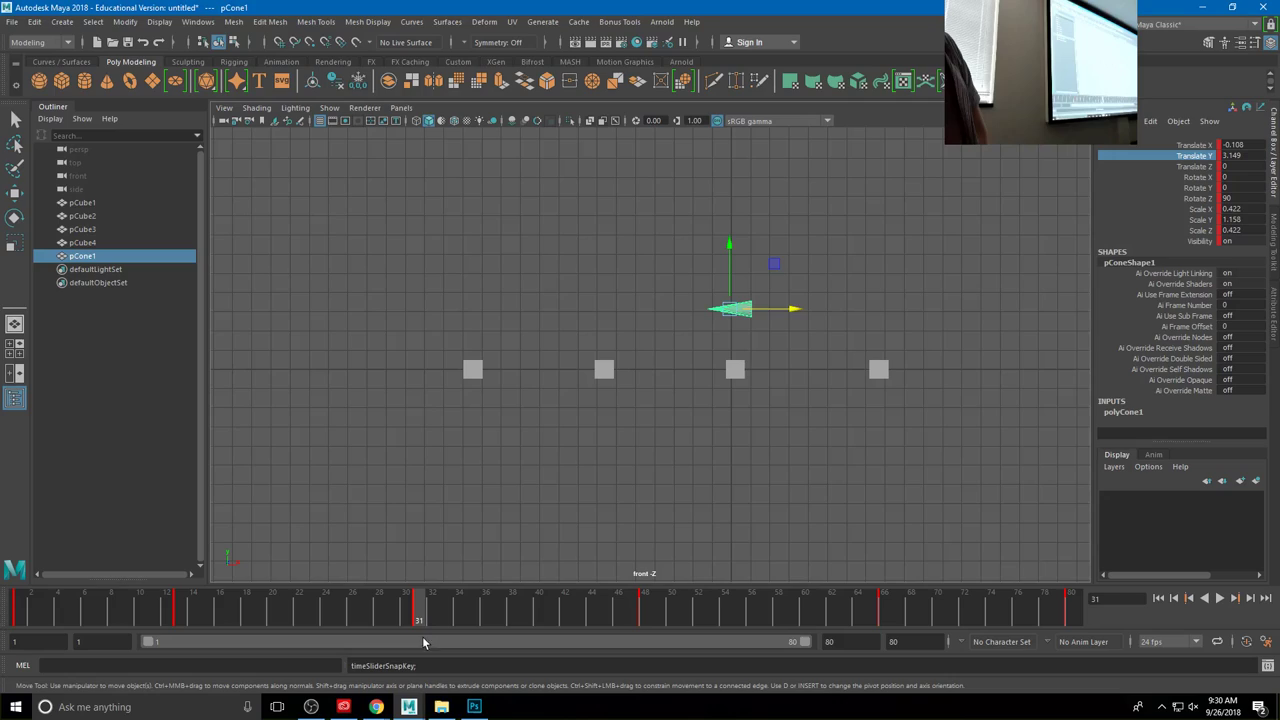
{"action": "left_click_drag", "start_coordinate": [369, 616], "coordinate": [17, 612]}
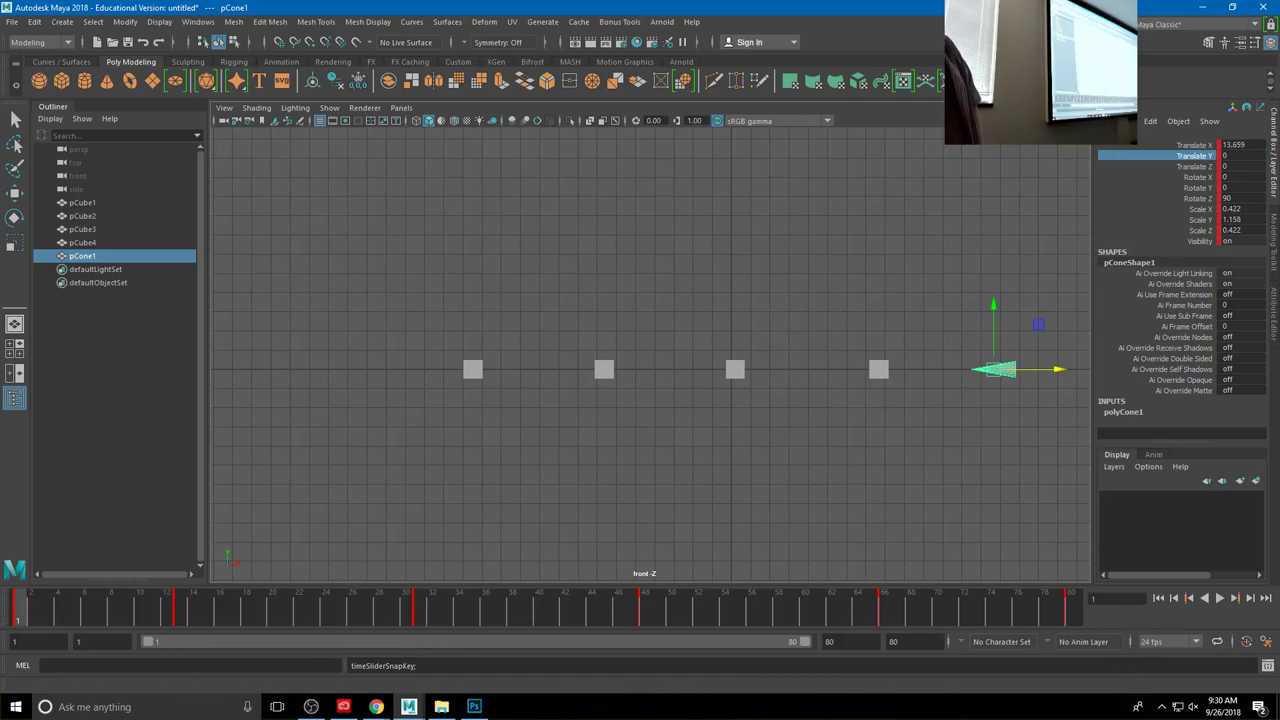
{"action": "left_click", "coordinate": [1221, 598]}
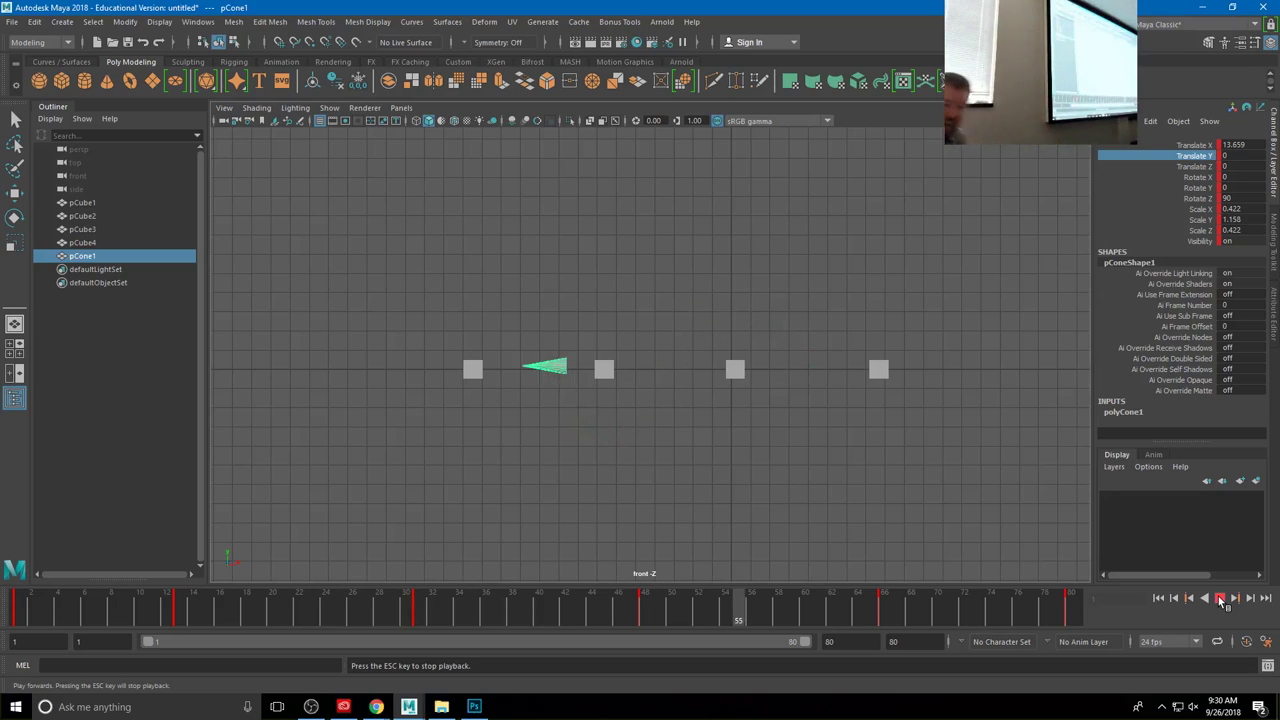
{"action": "left_click", "coordinate": [1216, 598]}
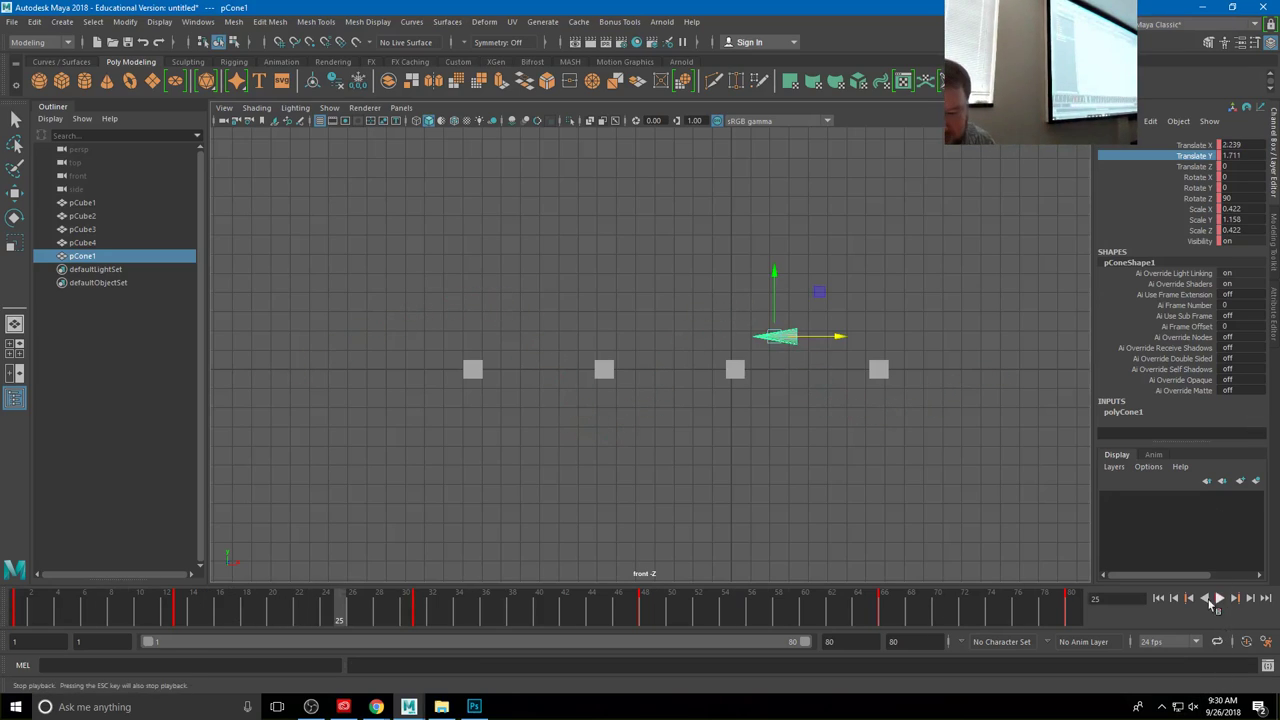
Step: Move the cone's key at frame 66 to frame 63, and play the animation to check the timing
{"action": "left_click", "coordinate": [886, 612]}
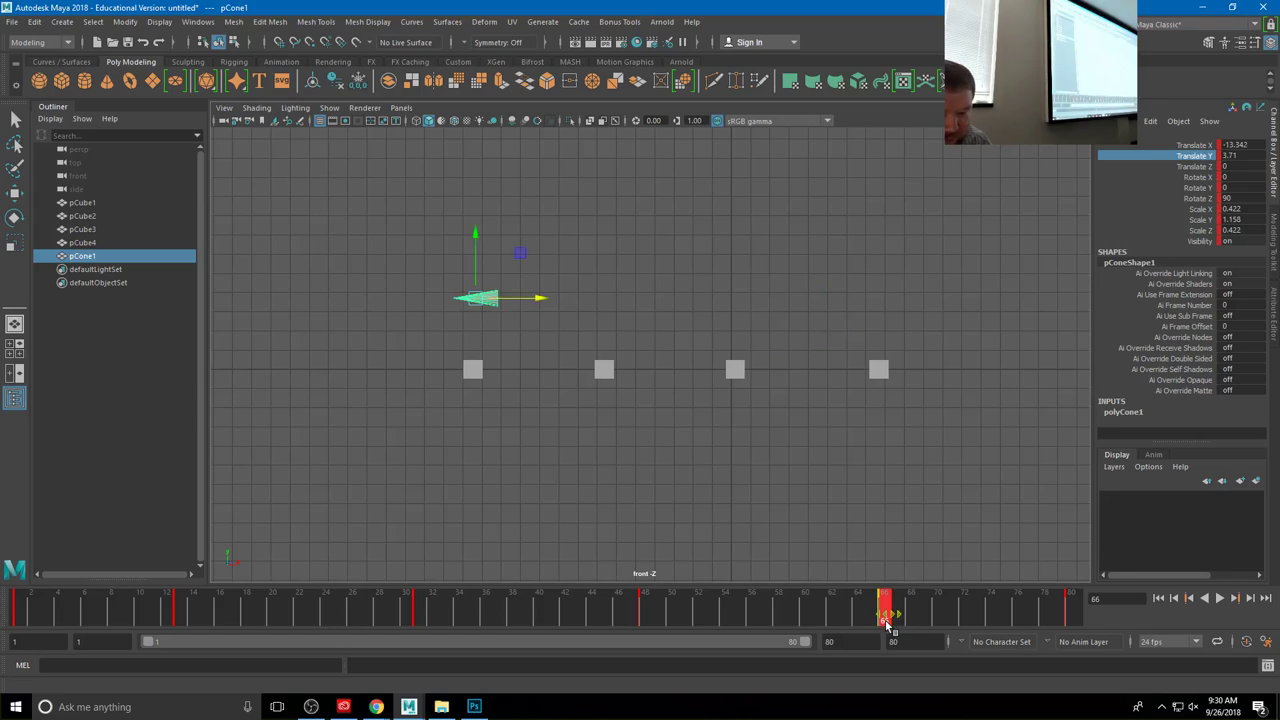
{"action": "mouse_move", "coordinate": [888, 620]}
{"action": "left_mouse_down"}
{"action": "mouse_move", "coordinate": [394, 606]}
{"action": "mouse_move", "coordinate": [828, 610]}
{"action": "left_mouse_up"}
{"action": "key", "text": "alt+v"}
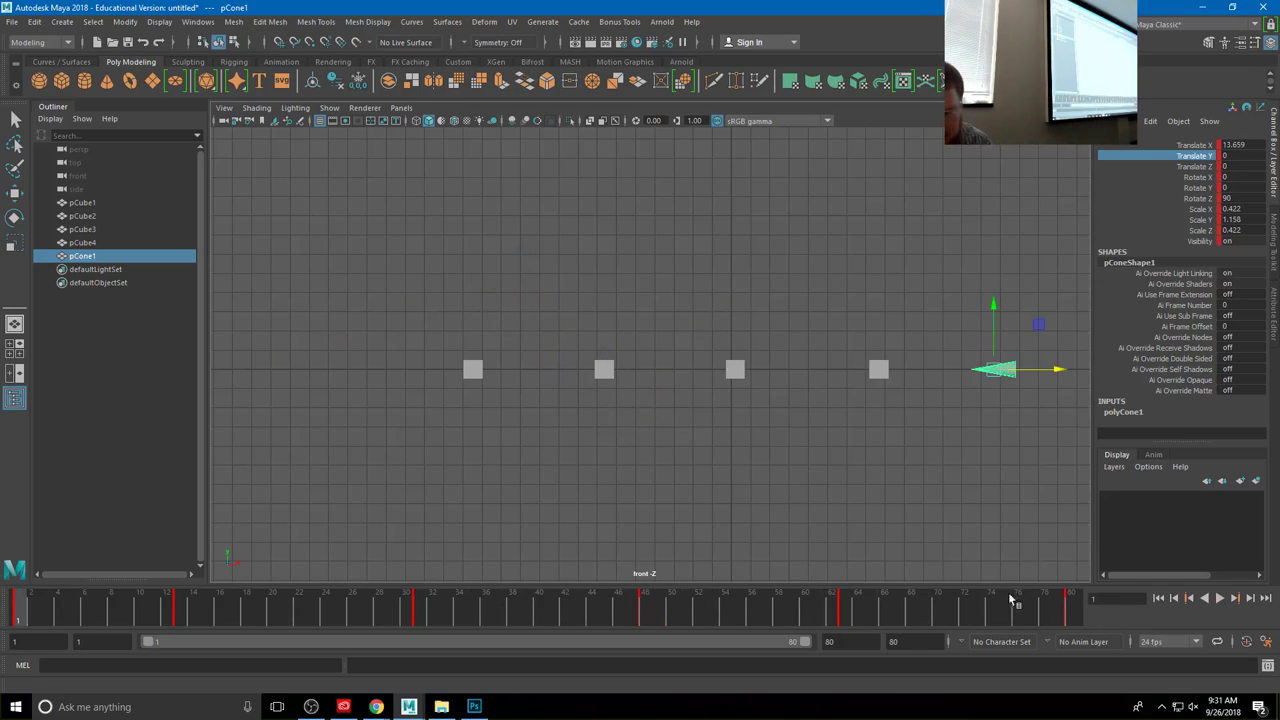
{"action": "left_click", "coordinate": [1219, 600]}
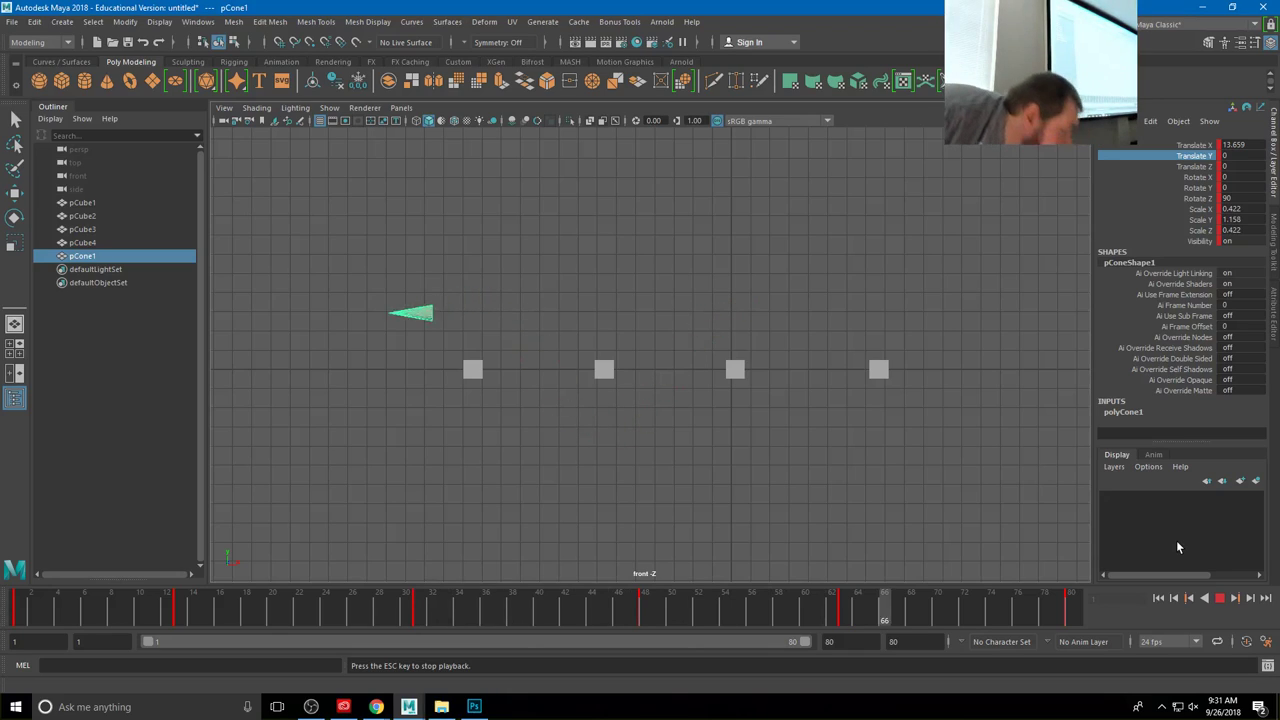
{"action": "left_click", "coordinate": [1220, 598]}
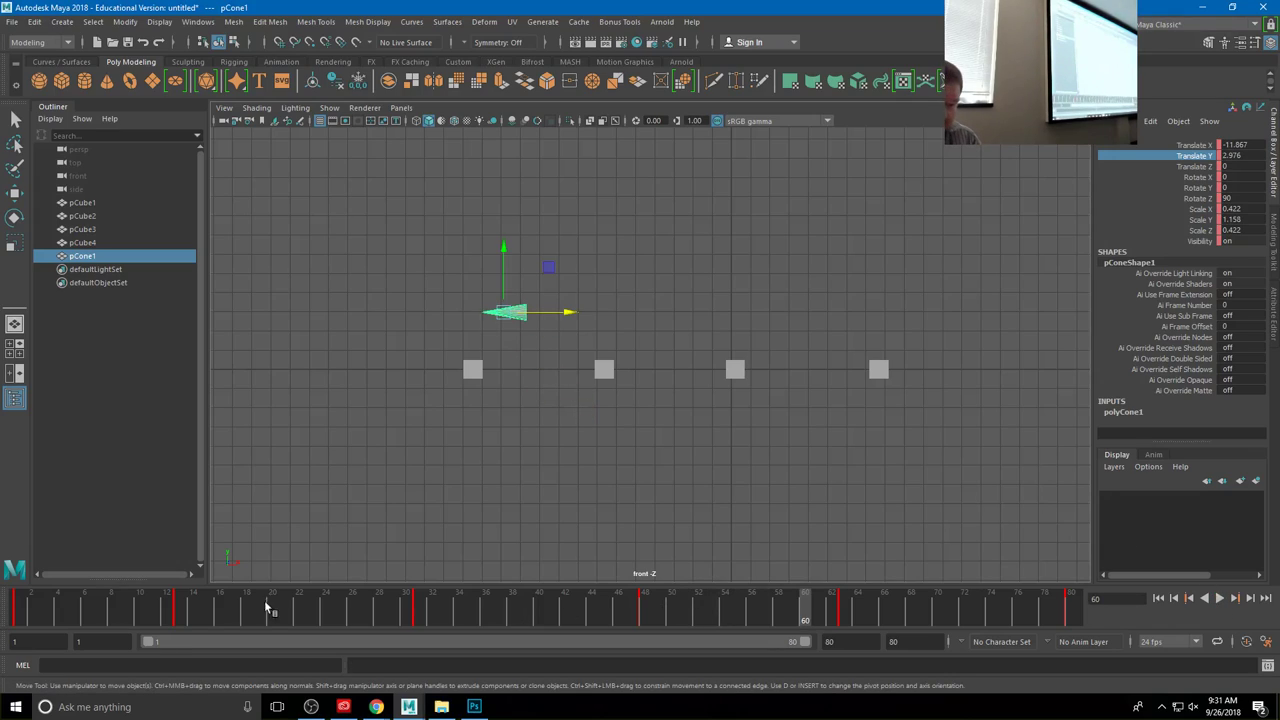
Step: Rotate the cone at frame 7 to point down along its path, with Rotate Z about 124, and key it
{"action": "key", "text": "alt+v"}
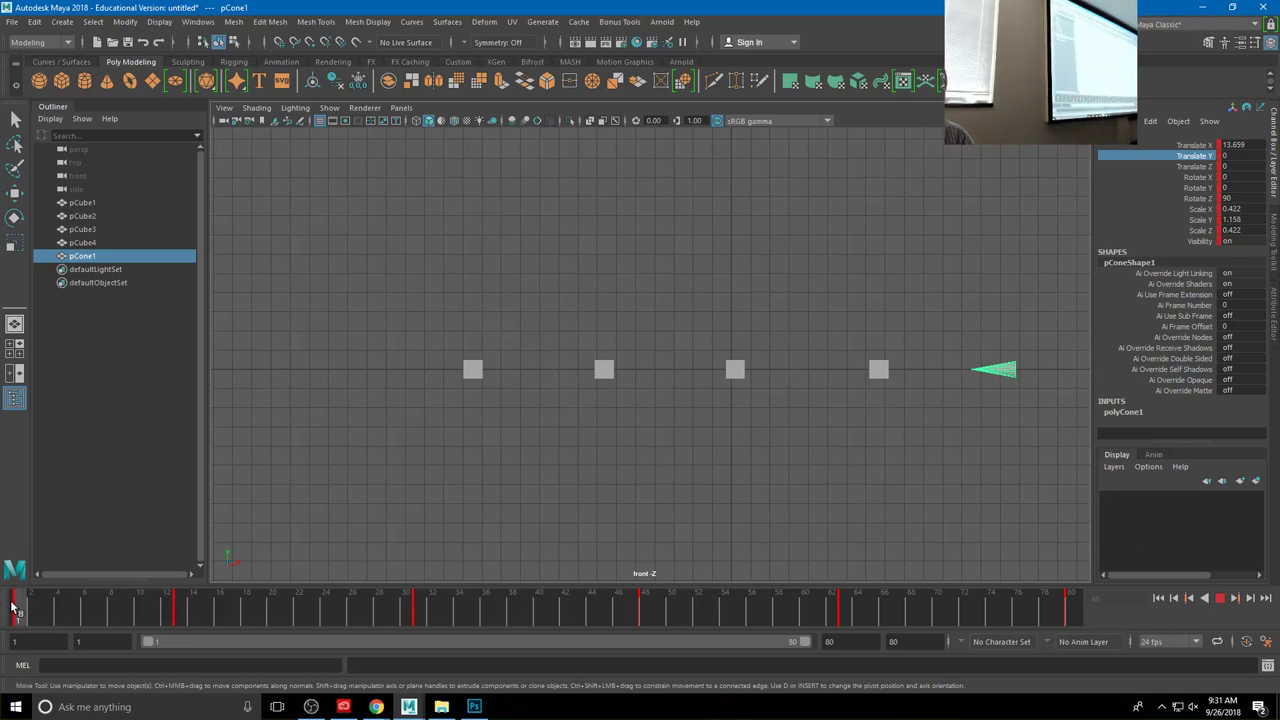
{"action": "left_click_drag", "start_coordinate": [12, 608], "coordinate": [116, 617]}
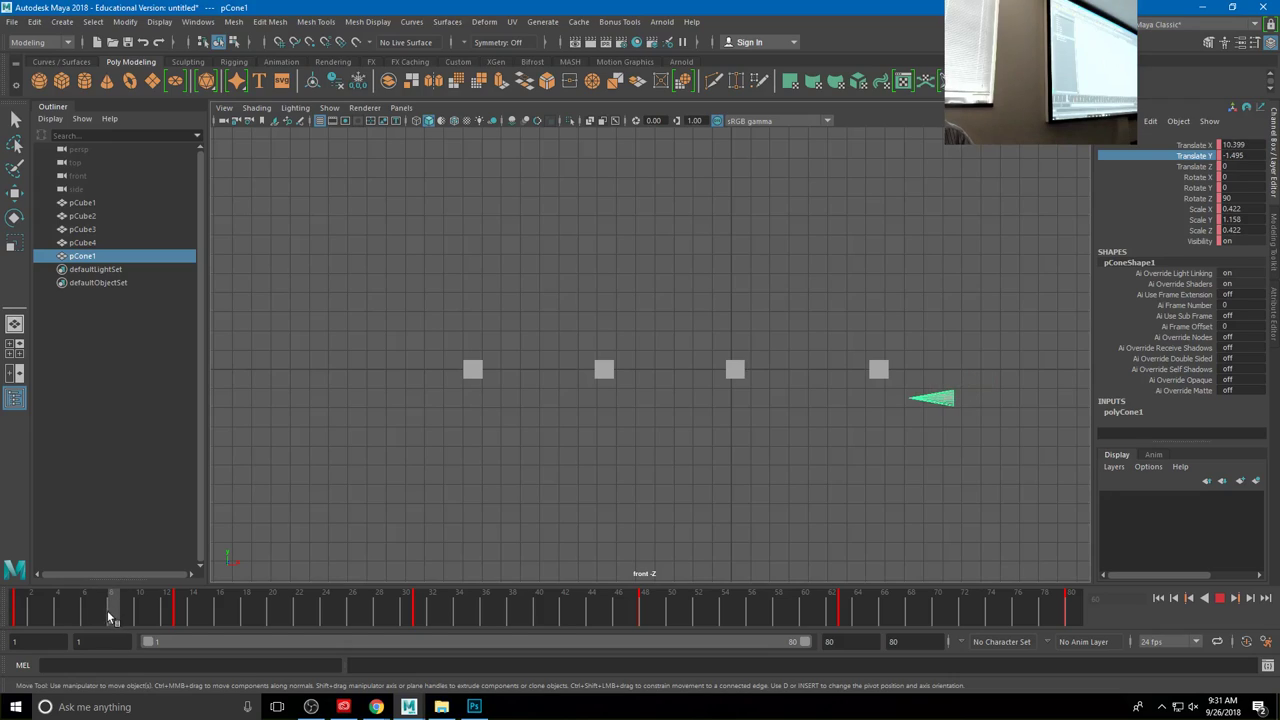
{"action": "key", "text": "e"}
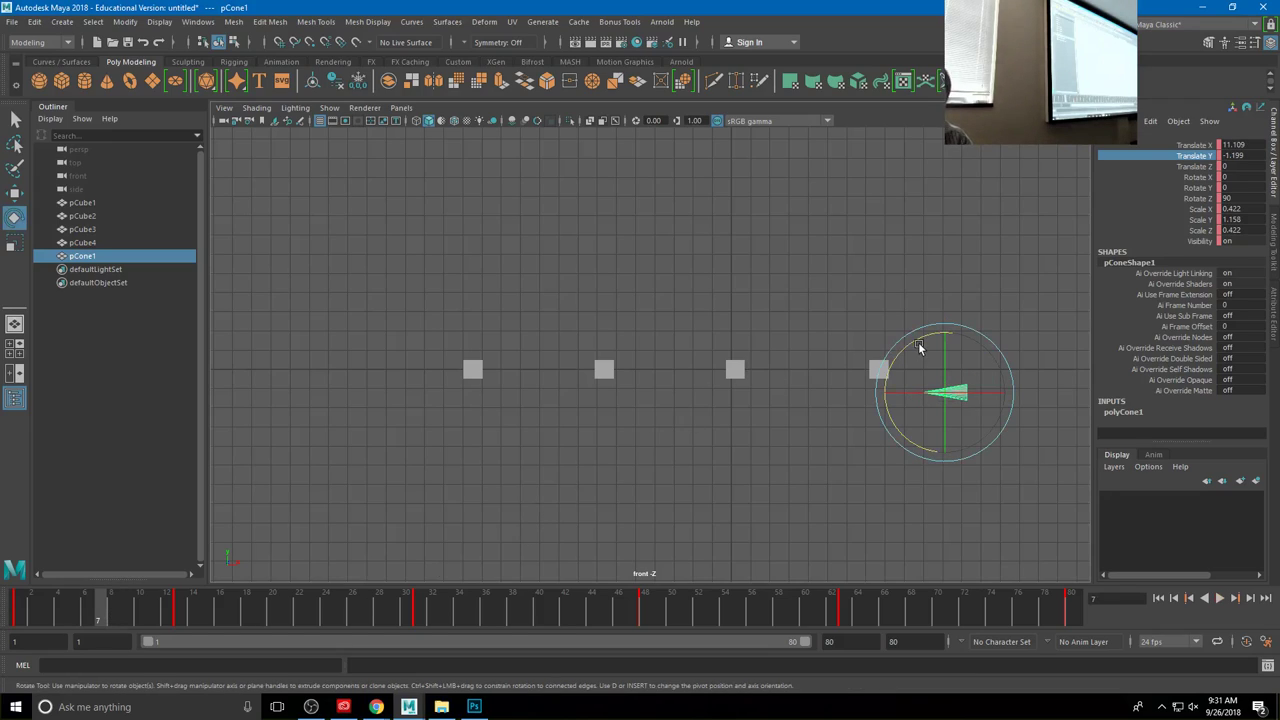
{"action": "left_click_drag", "start_coordinate": [920, 347], "coordinate": [908, 347]}
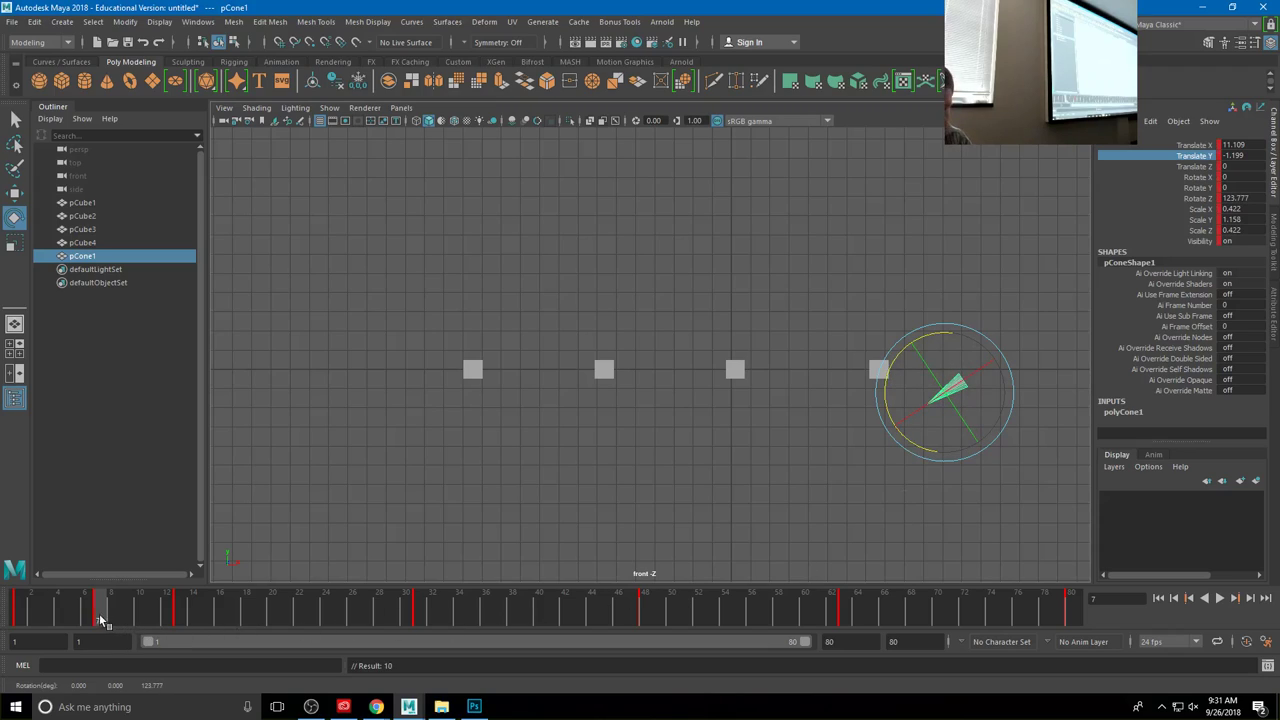
Step: Rotate the cone at frame 21 to point up along its path, with Rotate Z about 30, and key it
{"action": "key", "text": "alt+v"}
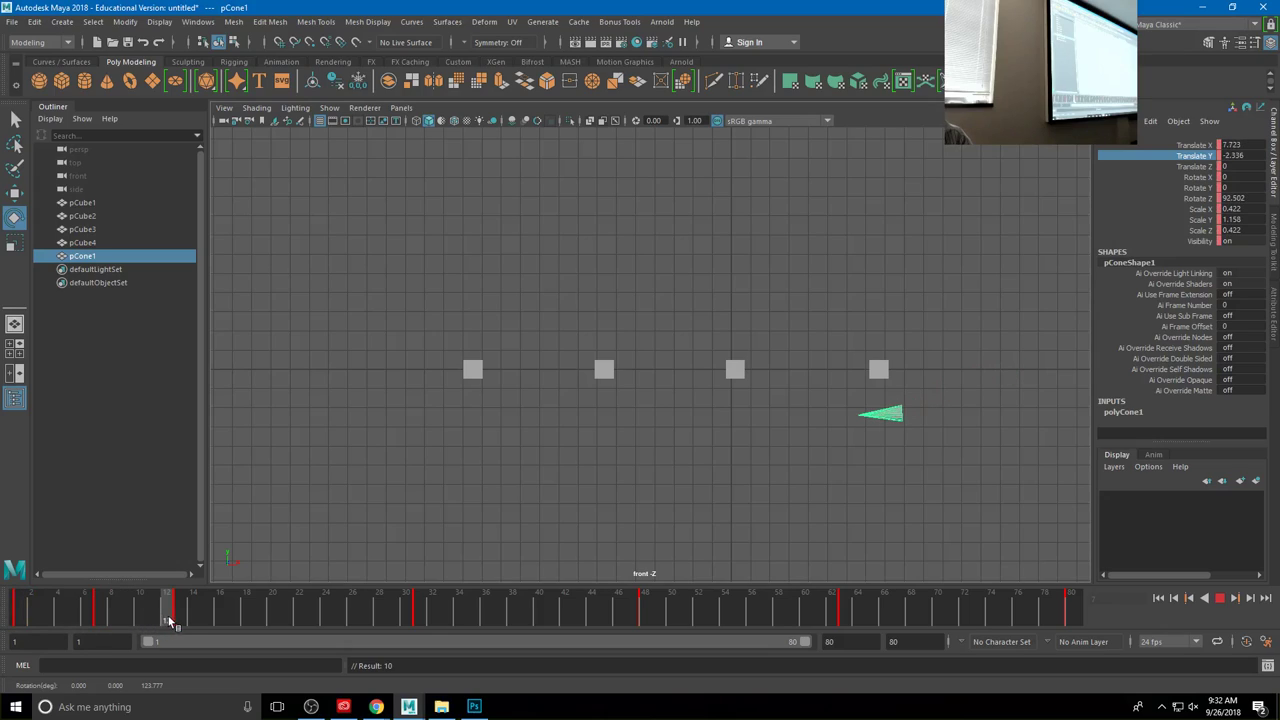
{"action": "left_click", "coordinate": [285, 620]}
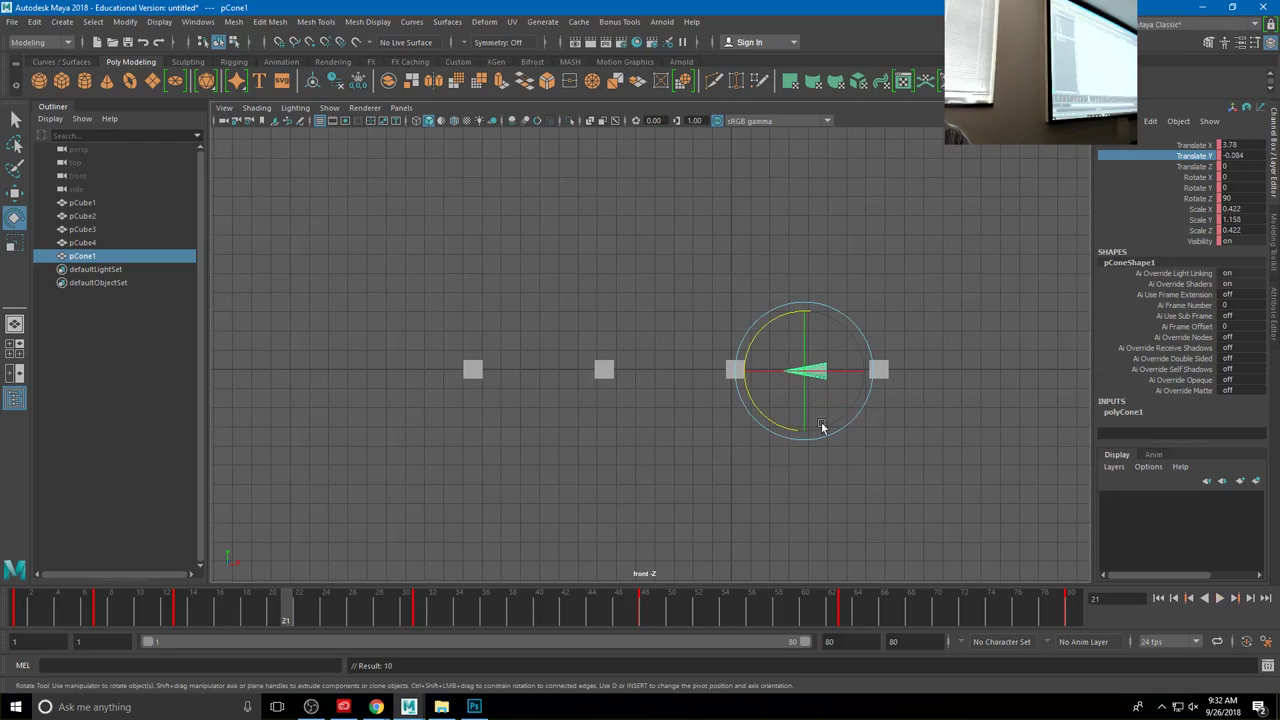
{"action": "left_click_drag", "start_coordinate": [780, 318], "coordinate": [824, 318]}
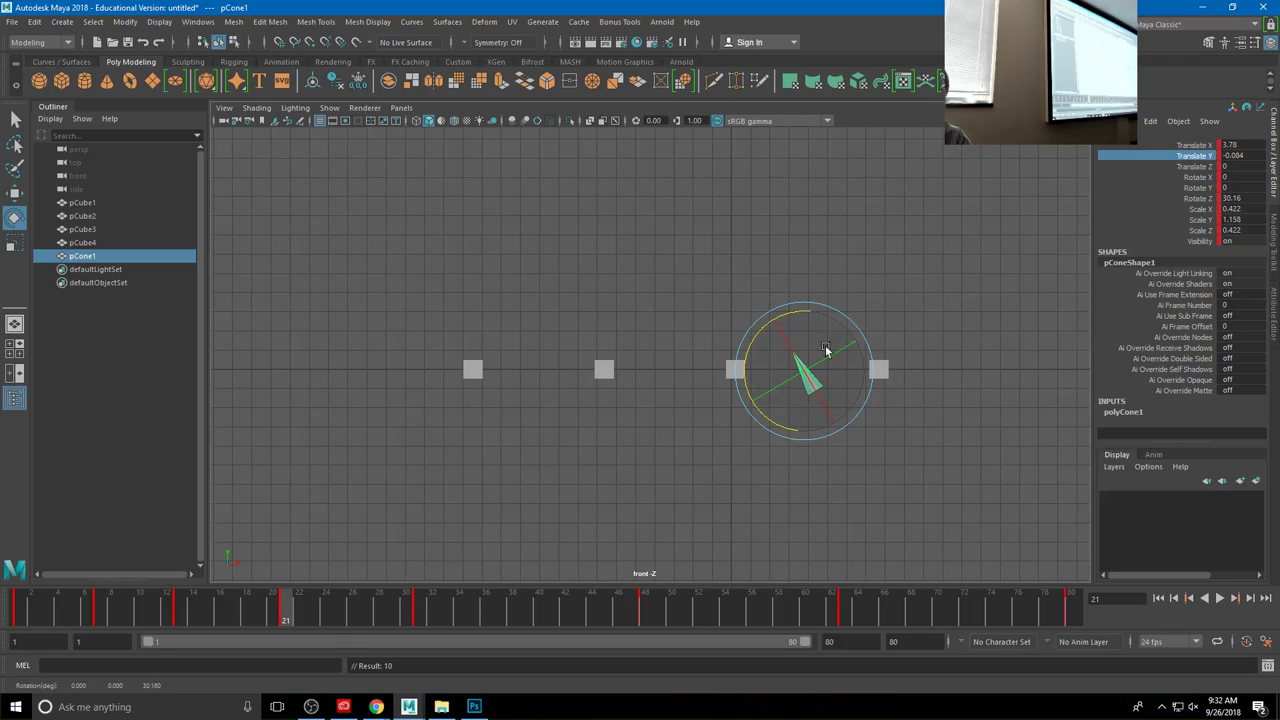
Step: Rotate the cone at frame 39 to point down along its path, with Rotate Z about 140, and key it
{"action": "left_click_drag", "start_coordinate": [288, 614], "coordinate": [305, 591]}
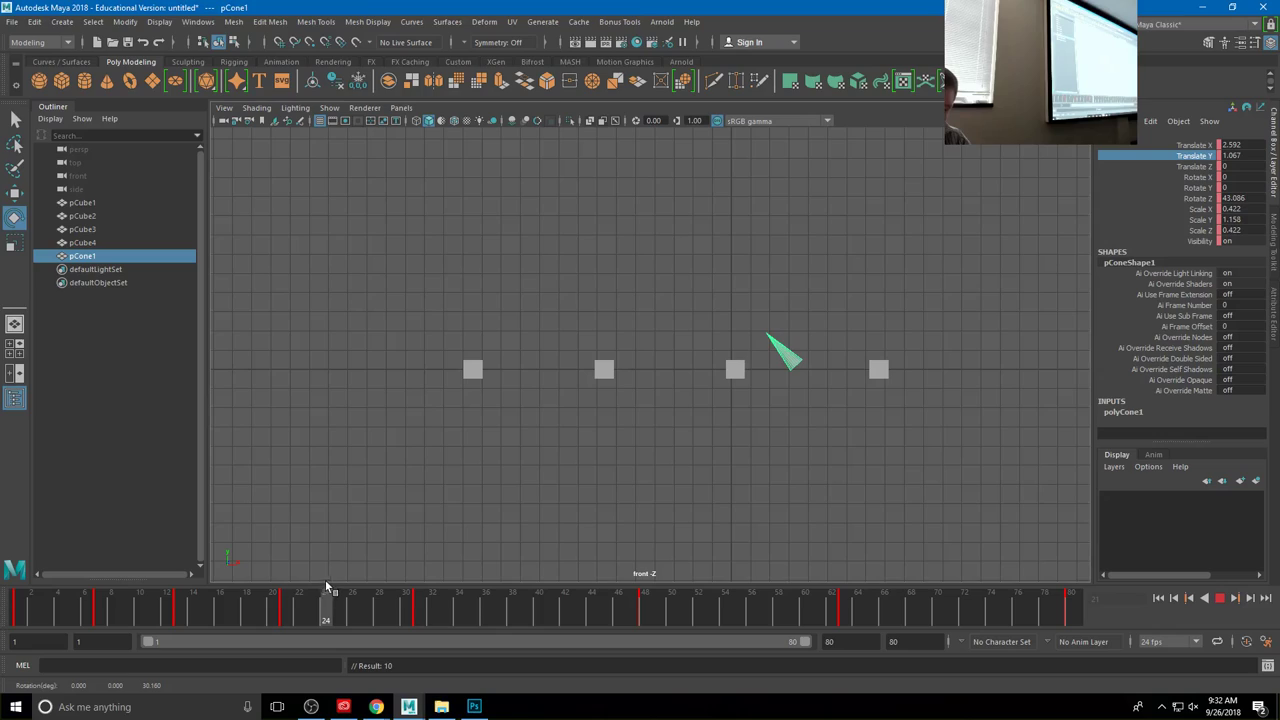
{"action": "left_click_drag", "start_coordinate": [378, 576], "coordinate": [408, 576]}
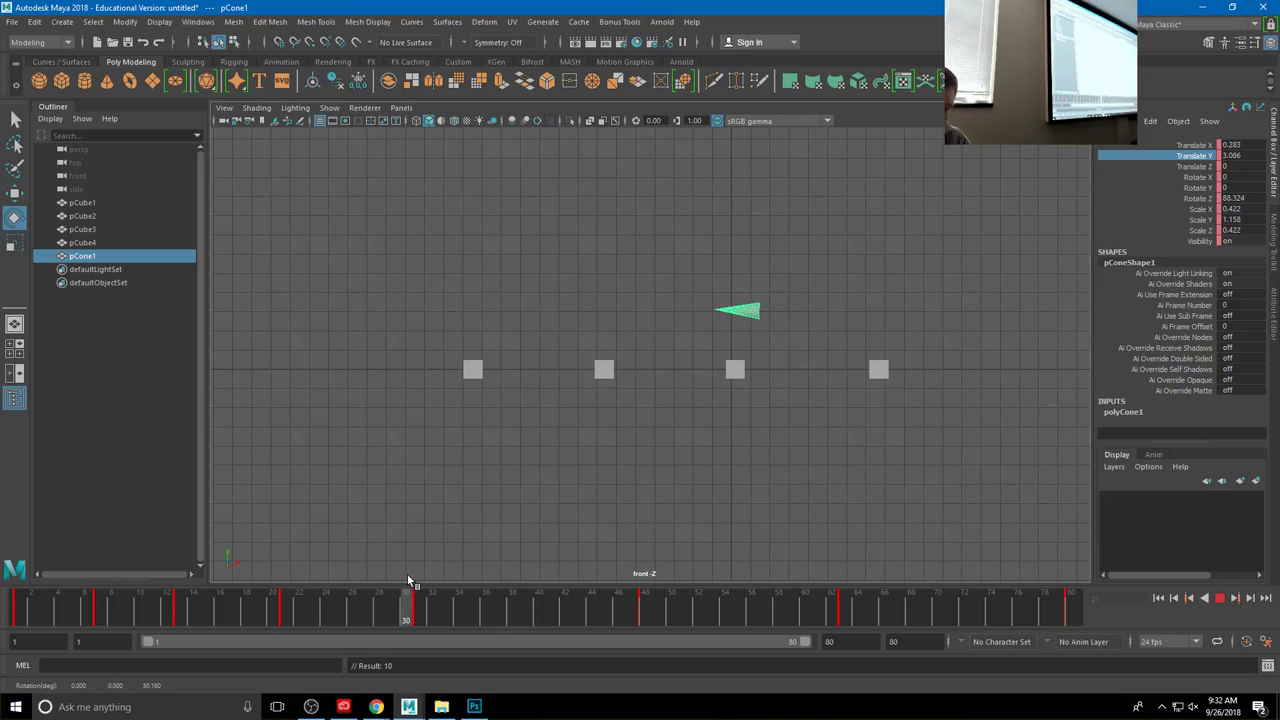
{"action": "mouse_move", "coordinate": [512, 592]}
{"action": "left_mouse_down"}
{"action": "mouse_move", "coordinate": [541, 592]}
{"action": "mouse_move", "coordinate": [527, 594]}
{"action": "left_mouse_up"}
{"action": "left_click_drag", "start_coordinate": [653, 314], "coordinate": [627, 342]}
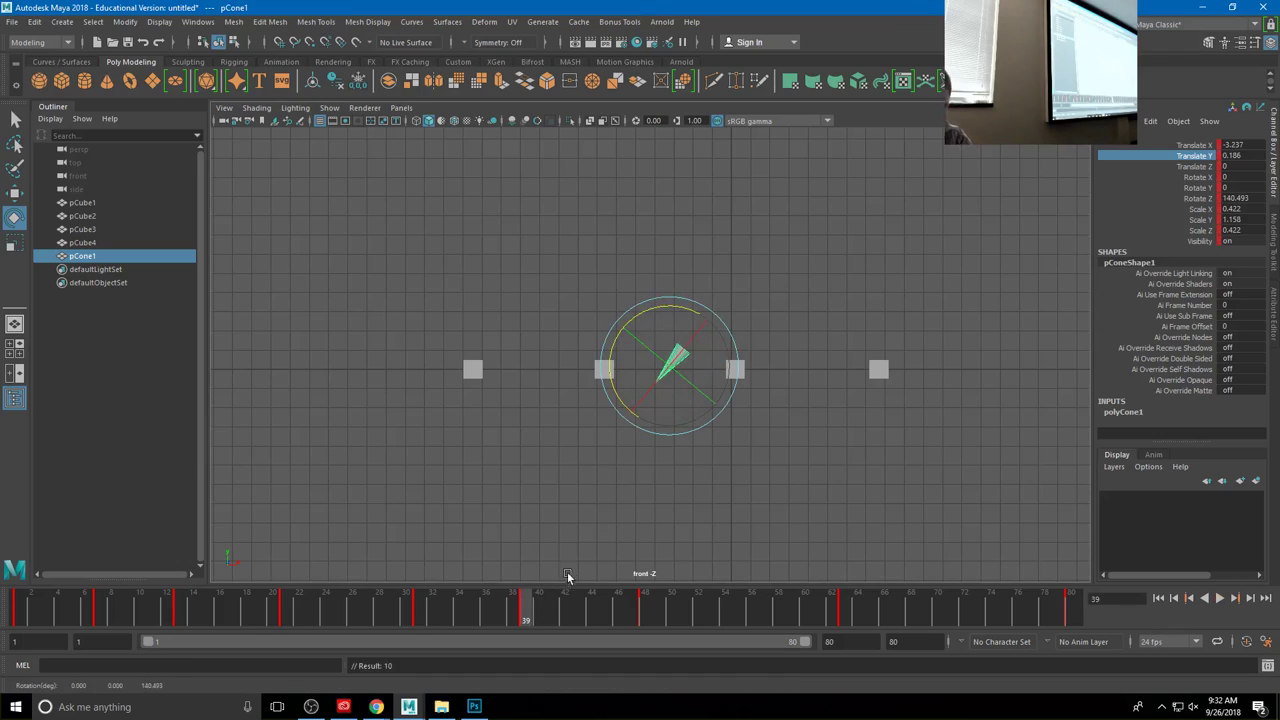
Step: Key the cone's rotation along its path with Rotate Z about 29 at frame 55 and about 119 at frame 72
{"action": "left_click_drag", "start_coordinate": [526, 616], "coordinate": [737, 606]}
{"action": "left_click_drag", "start_coordinate": [600, 340], "coordinate": [595, 350]}
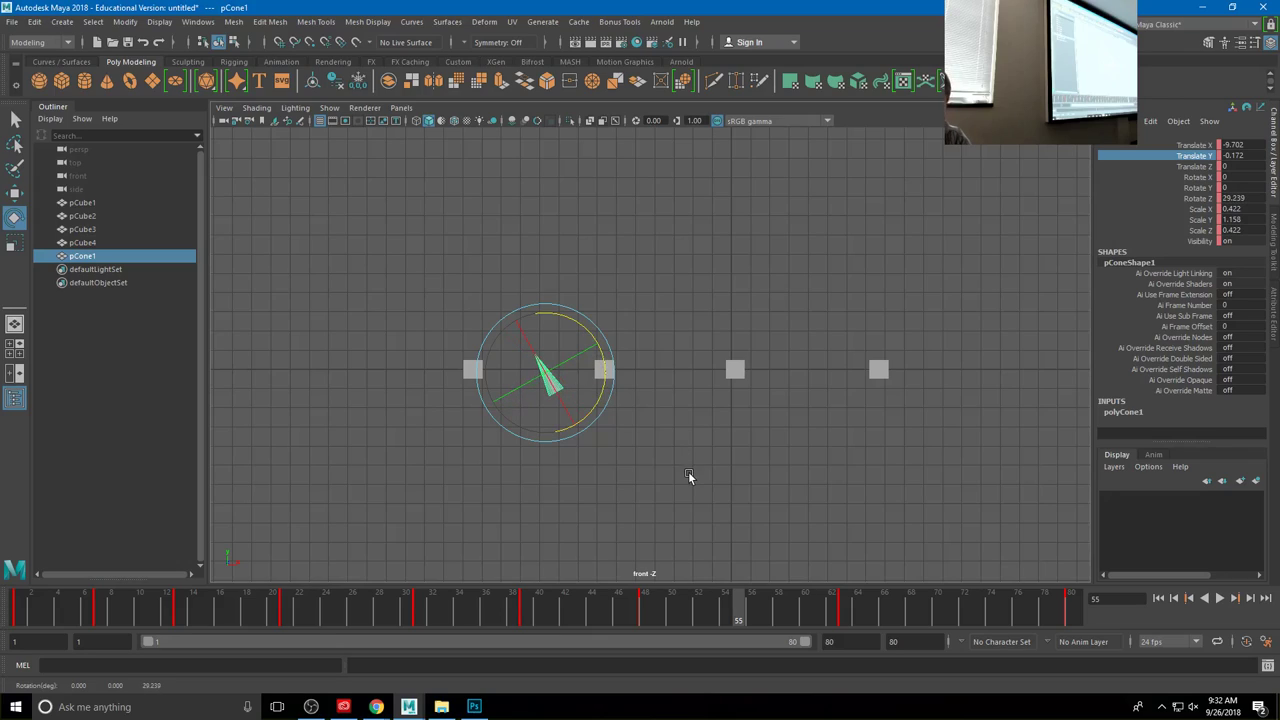
{"action": "key", "text": "s"}
{"action": "left_click_drag", "start_coordinate": [750, 607], "coordinate": [964, 608]}
{"action": "left_click_drag", "start_coordinate": [408, 323], "coordinate": [404, 306]}
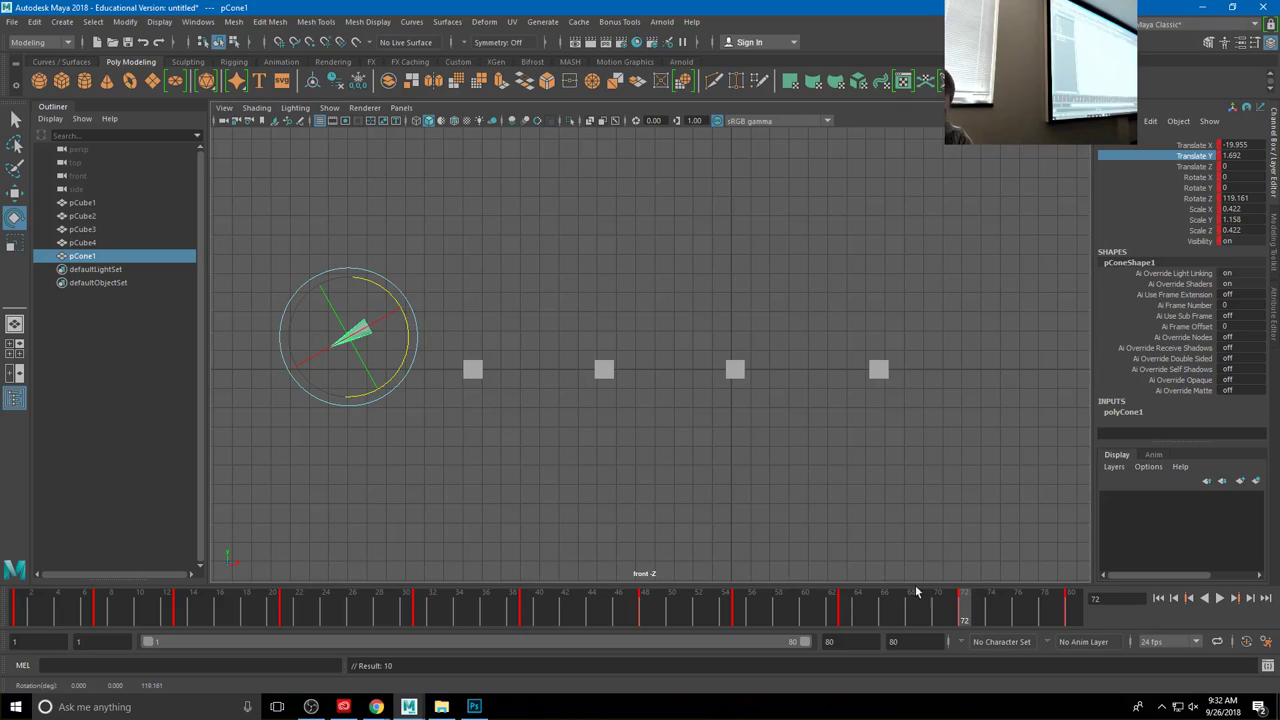
Step: Return to frame 1, play the animation to check the cone's rotation, and stop it
{"action": "left_click_drag", "start_coordinate": [915, 590], "coordinate": [17, 606]}
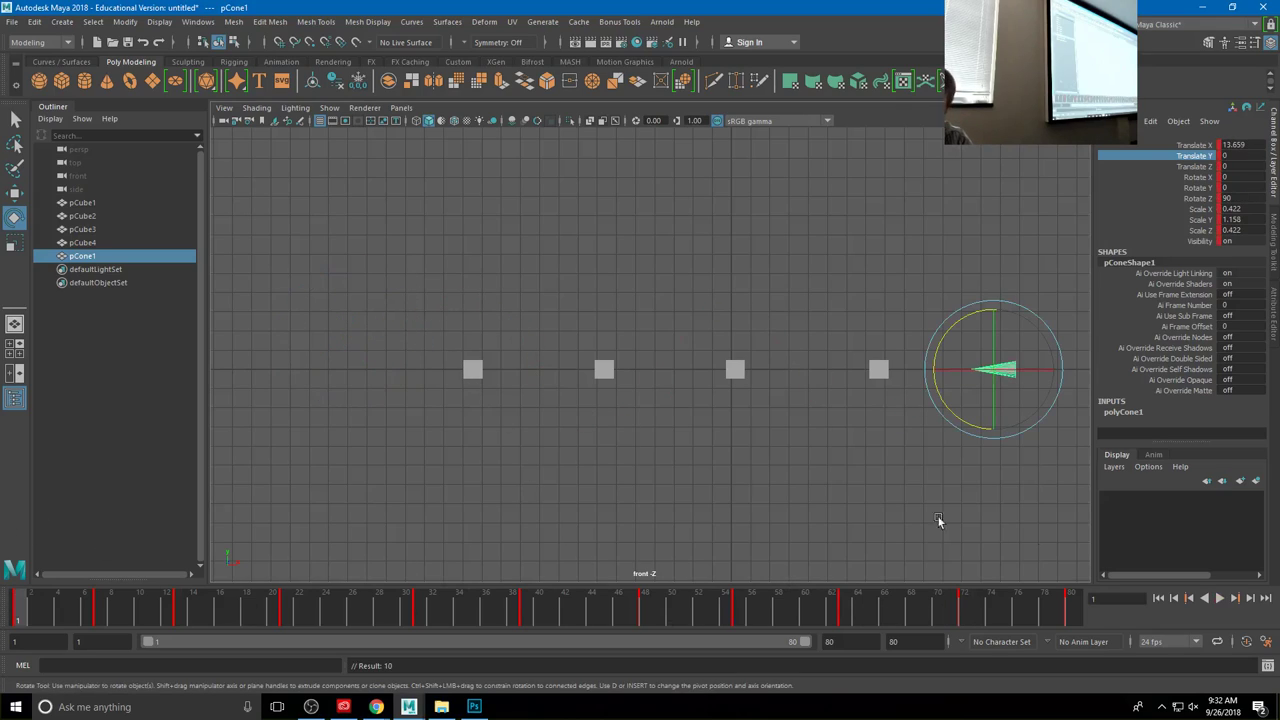
{"action": "left_click", "coordinate": [1219, 597]}
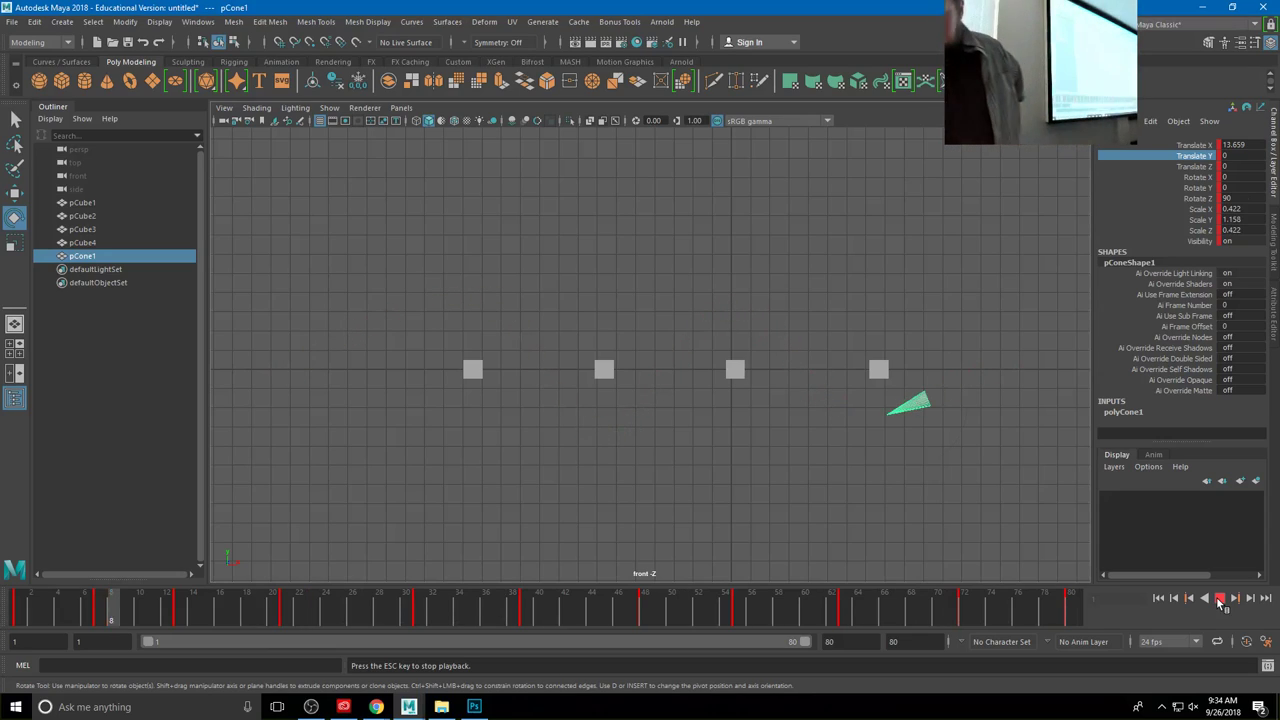
{"action": "left_click", "coordinate": [1220, 598]}
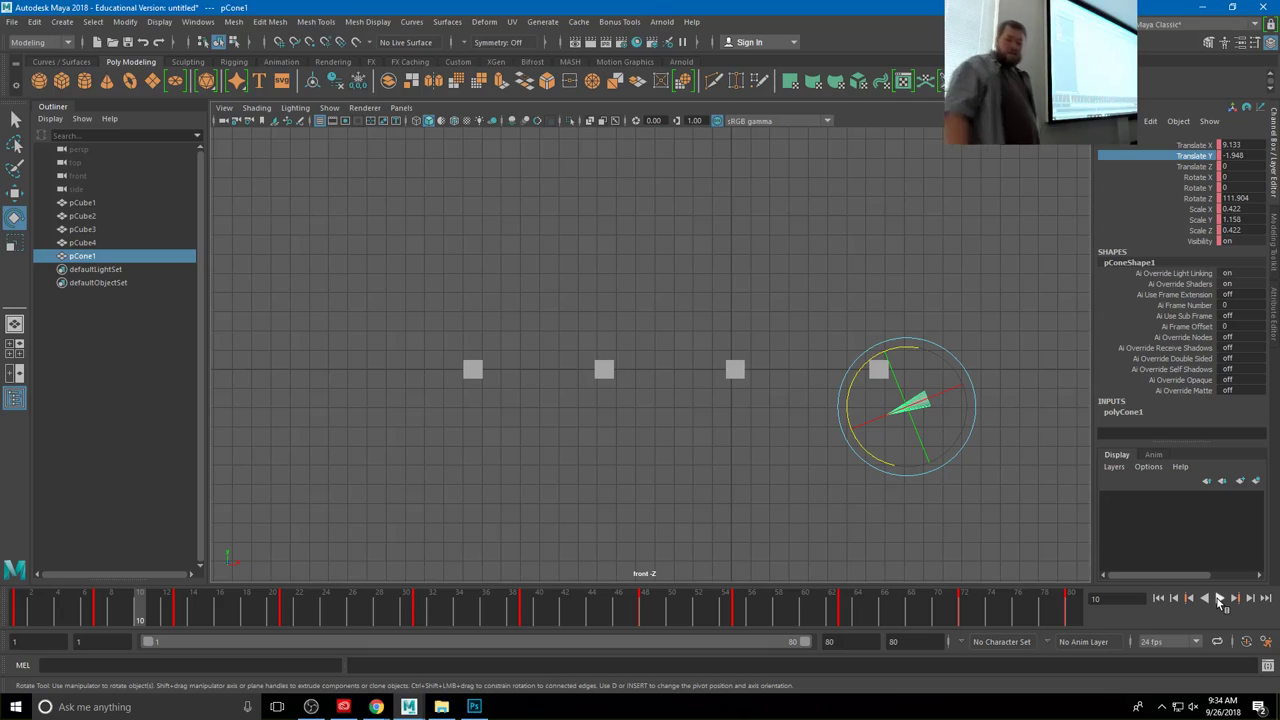
Step: Reselect the cone and step back and forth between its keys at frames 13 and 21
{"action": "left_click", "coordinate": [798, 241]}
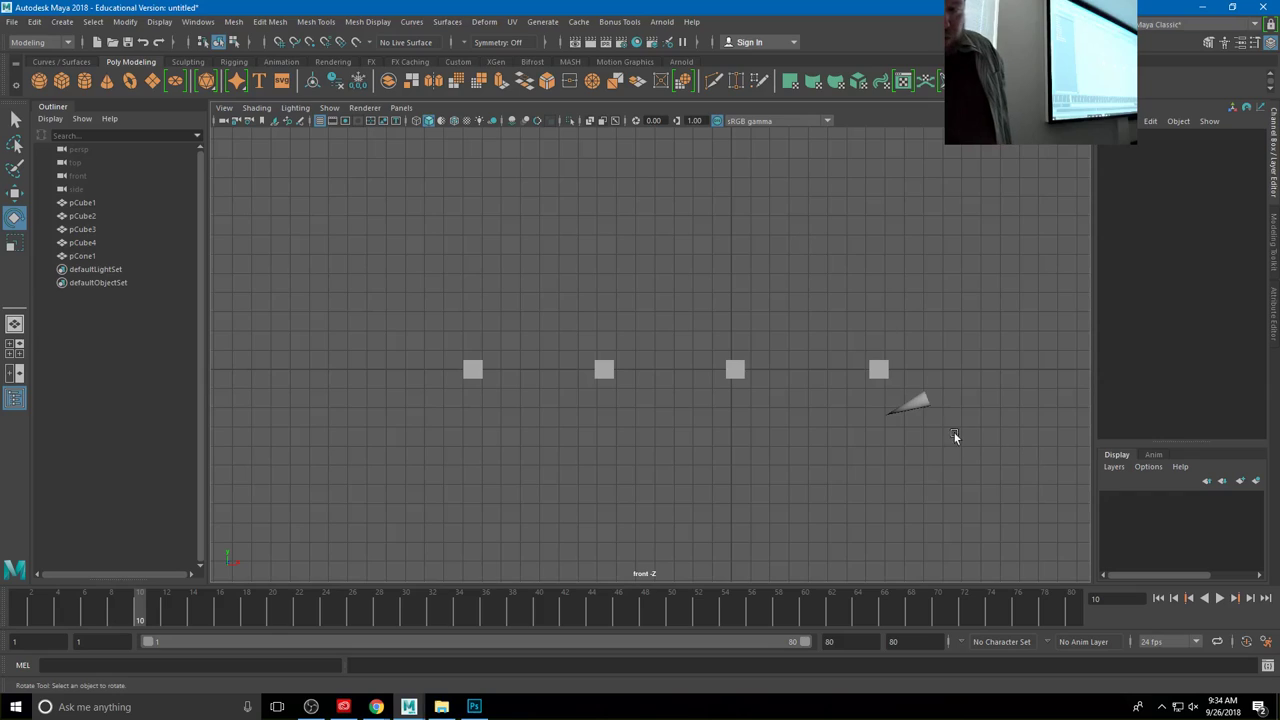
{"action": "left_click", "coordinate": [918, 404]}
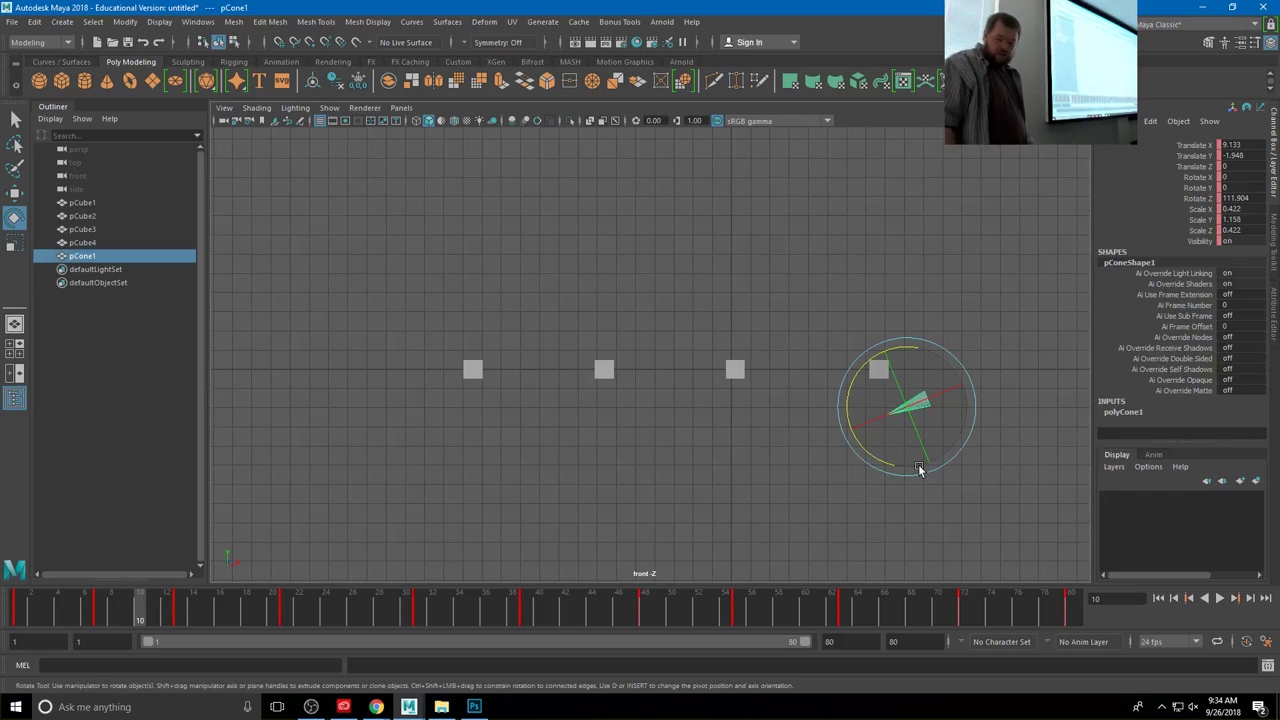
{"action": "key", "text": "period"}
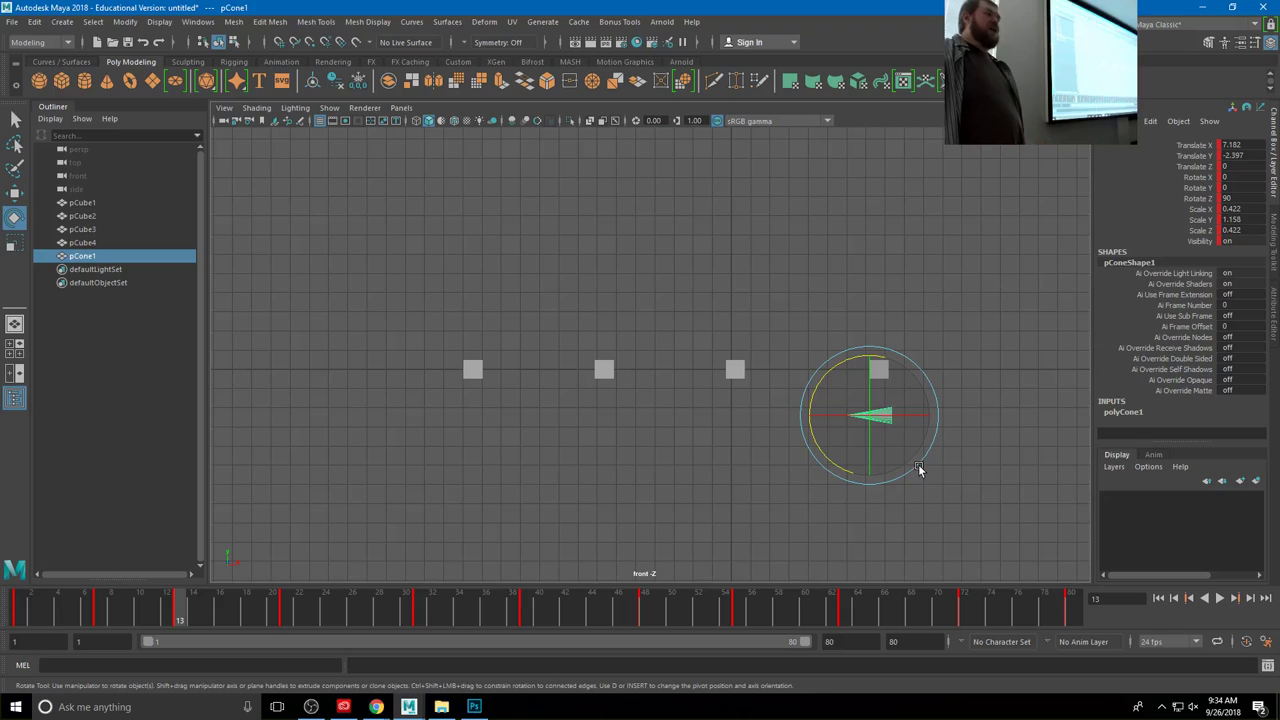
{"action": "key", "text": "period"}
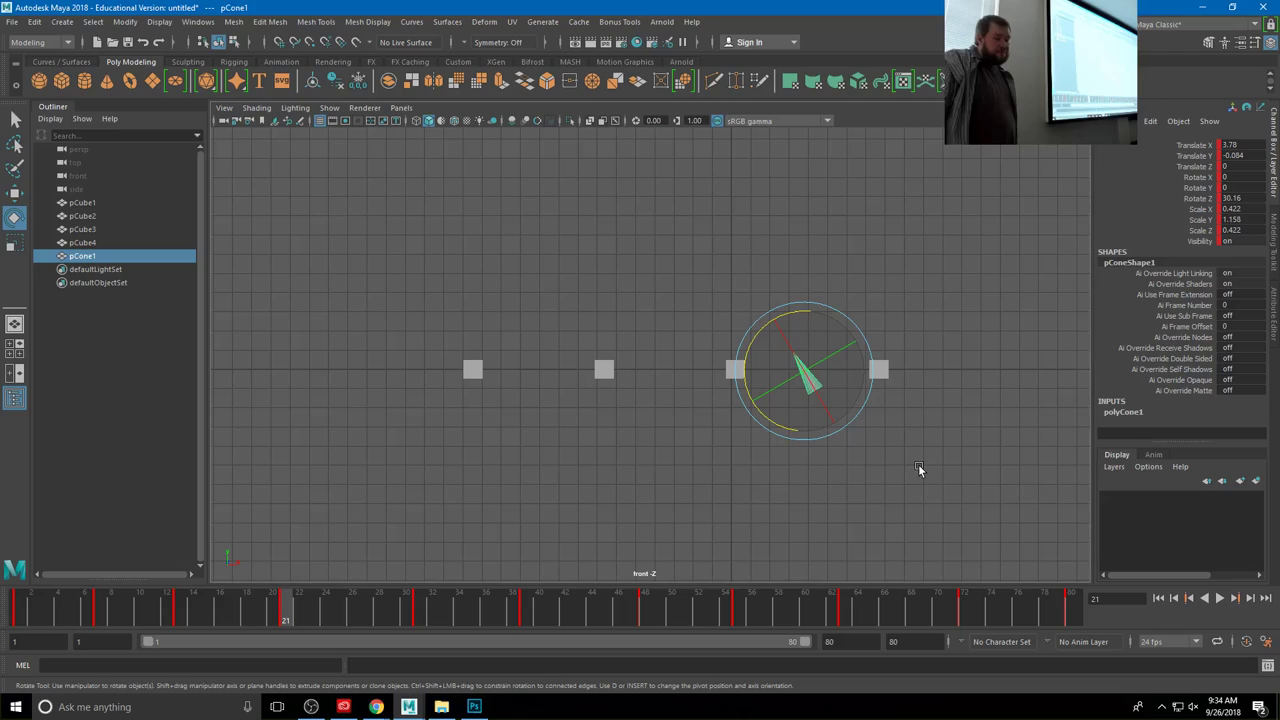
{"action": "key", "text": "comma"}
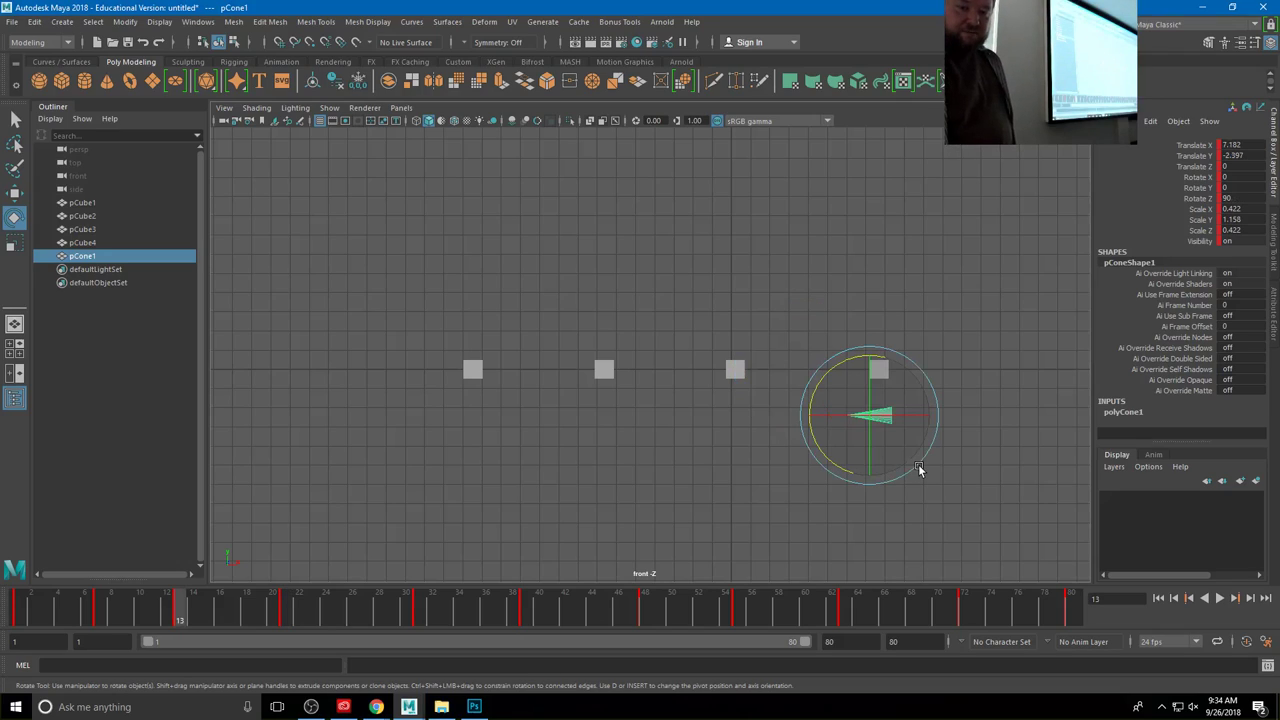
{"action": "key", "text": "period"}
{"action": "key", "text": "comma"}
{"action": "key", "text": "period"}
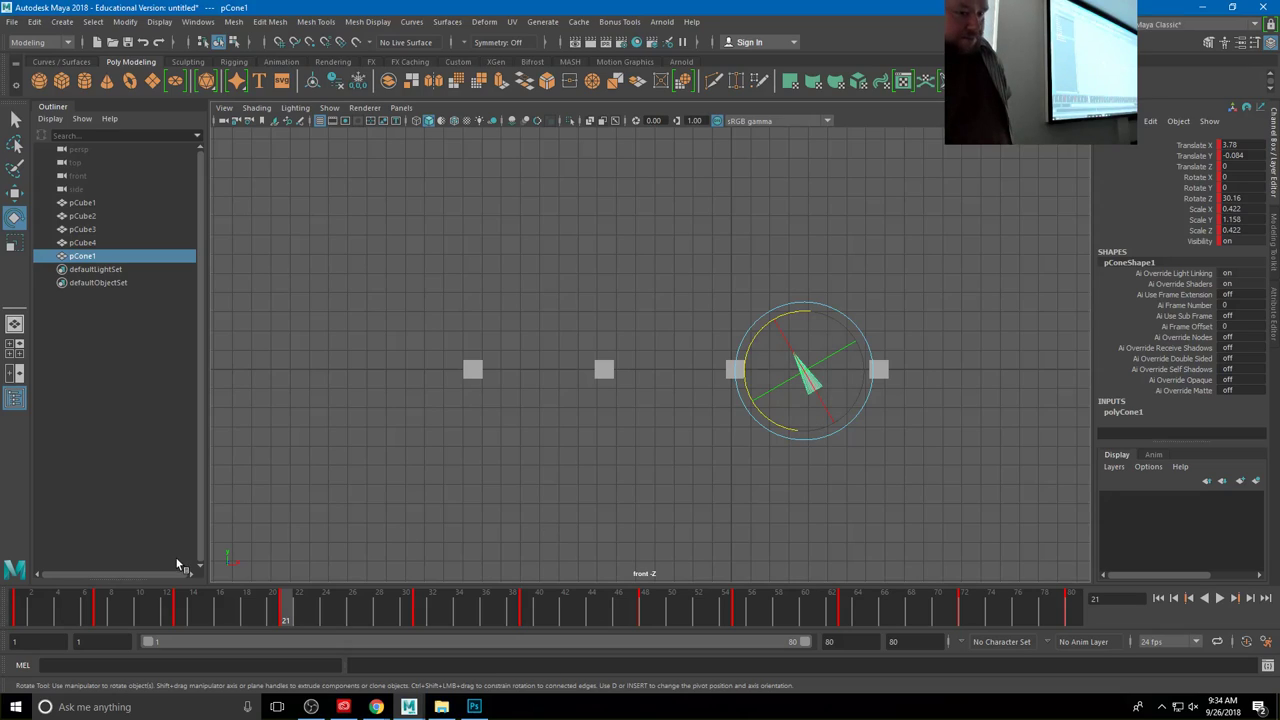
Step: Deselect the cone at frame 17, and play the animation from there and stop it
{"action": "left_click", "coordinate": [231, 612]}
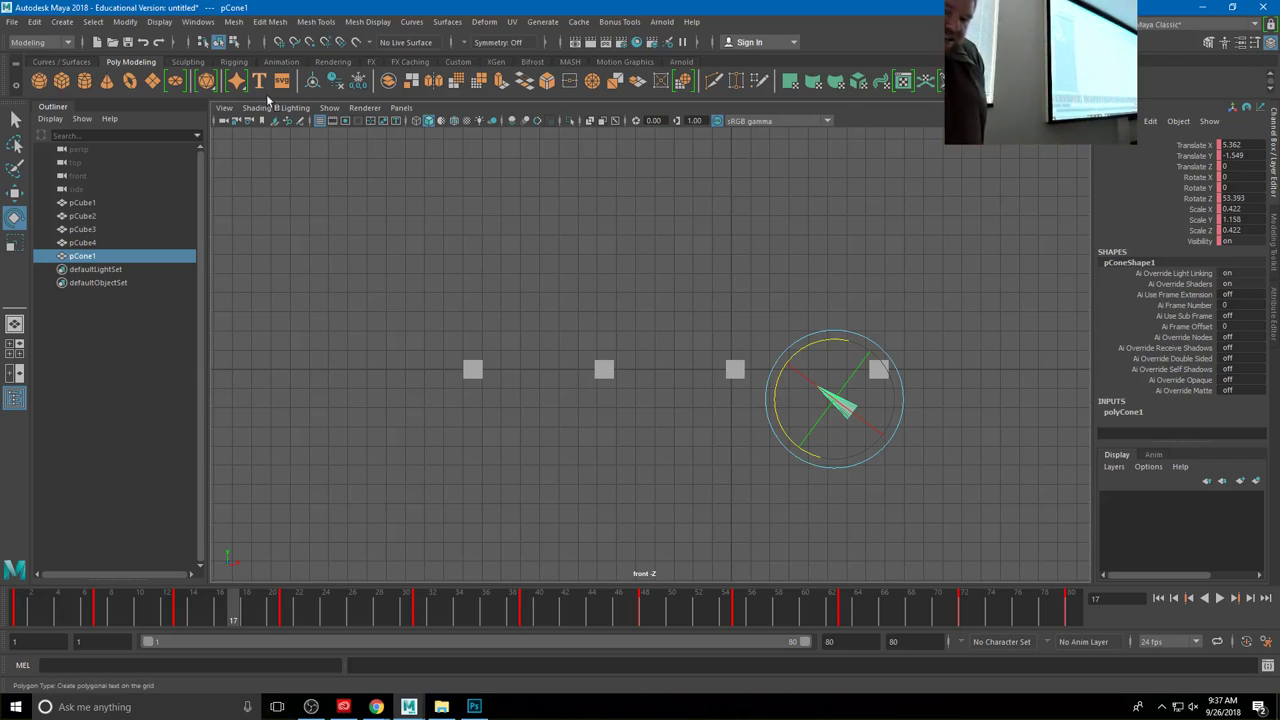
{"action": "left_click", "coordinate": [890, 289]}
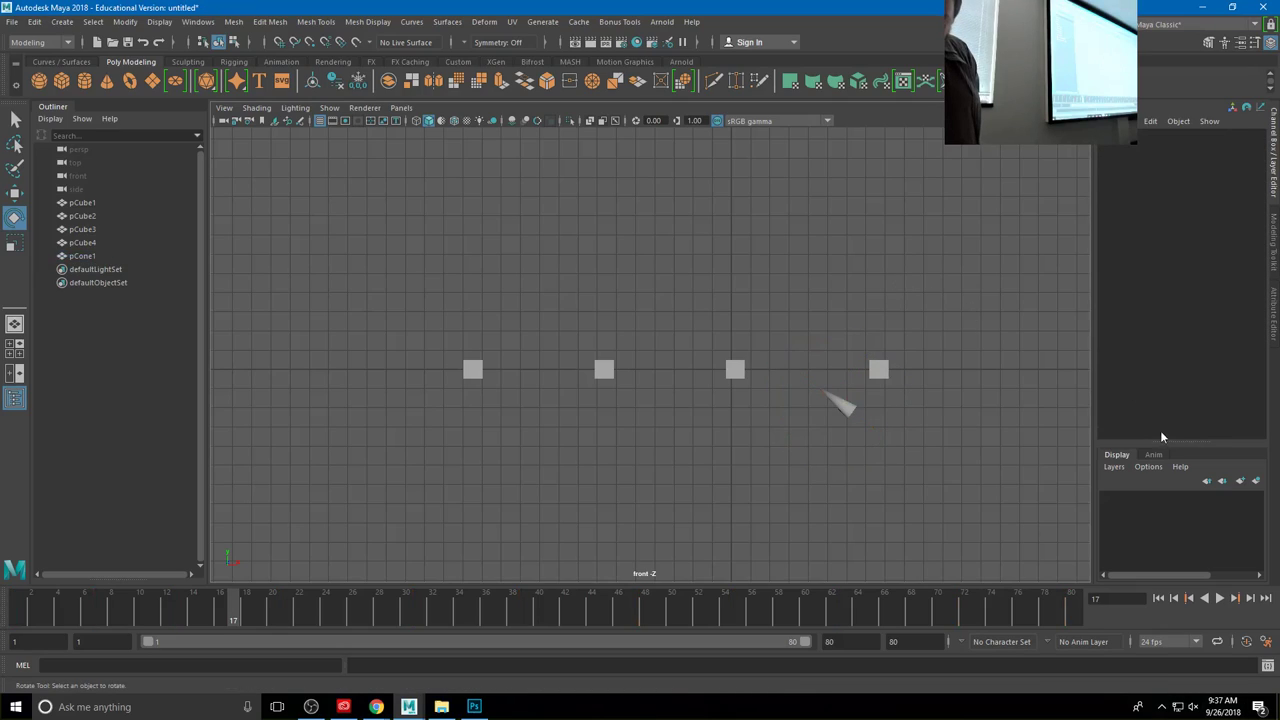
{"action": "left_click", "coordinate": [1221, 599]}
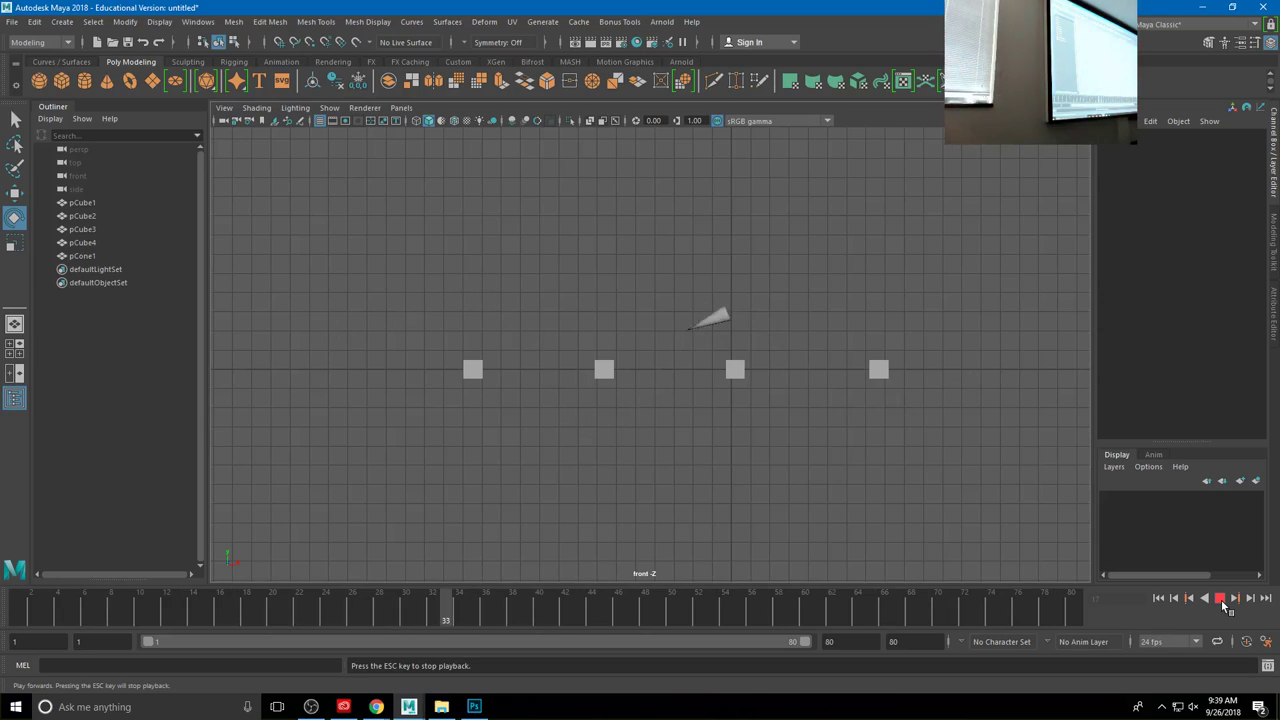
{"action": "left_click", "coordinate": [1221, 599]}
Step: Open the Graph Editor in its own window, enlarge it, and close it again
{"action": "left_click", "coordinate": [196, 22]}
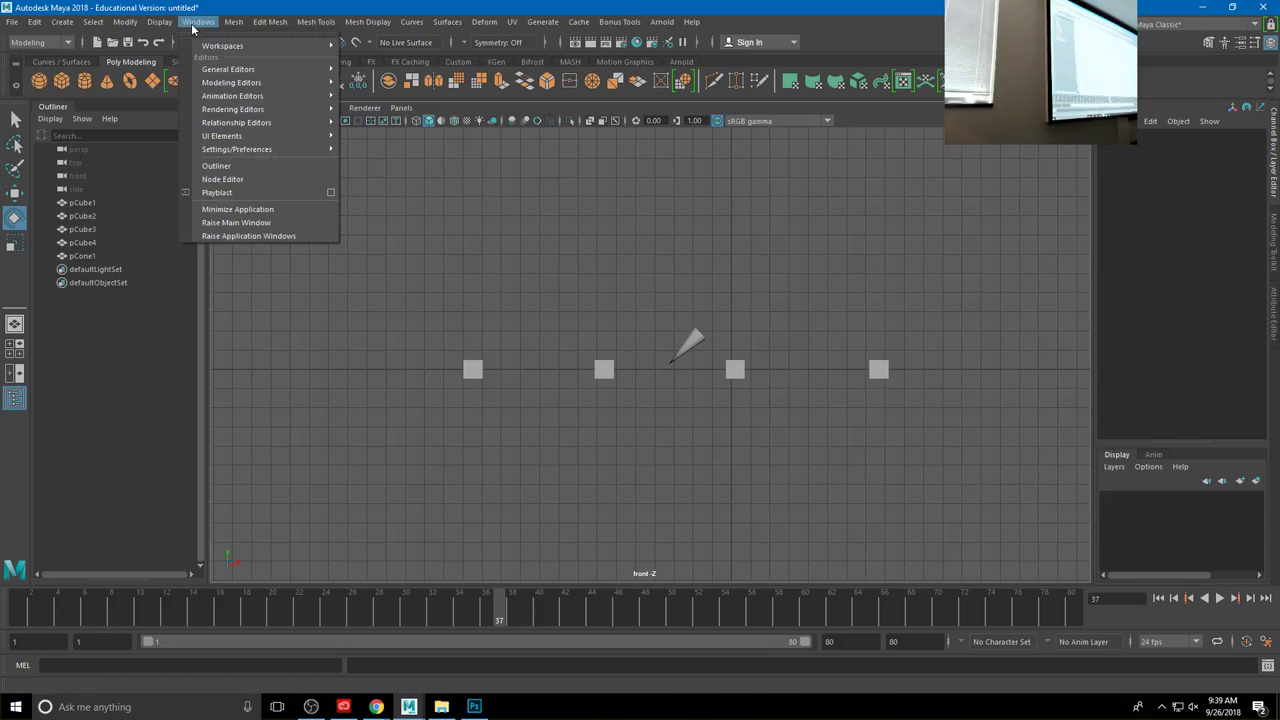
{"action": "mouse_move", "coordinate": [222, 101]}
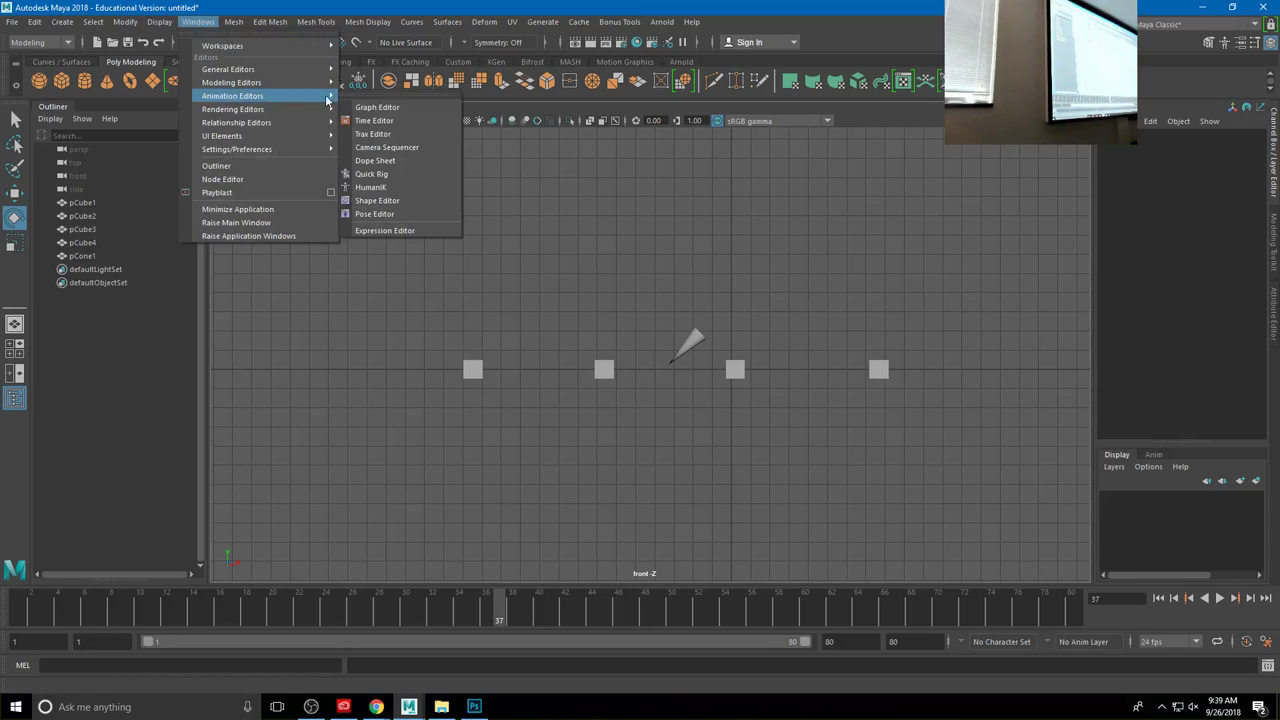
{"action": "left_click", "coordinate": [377, 108]}
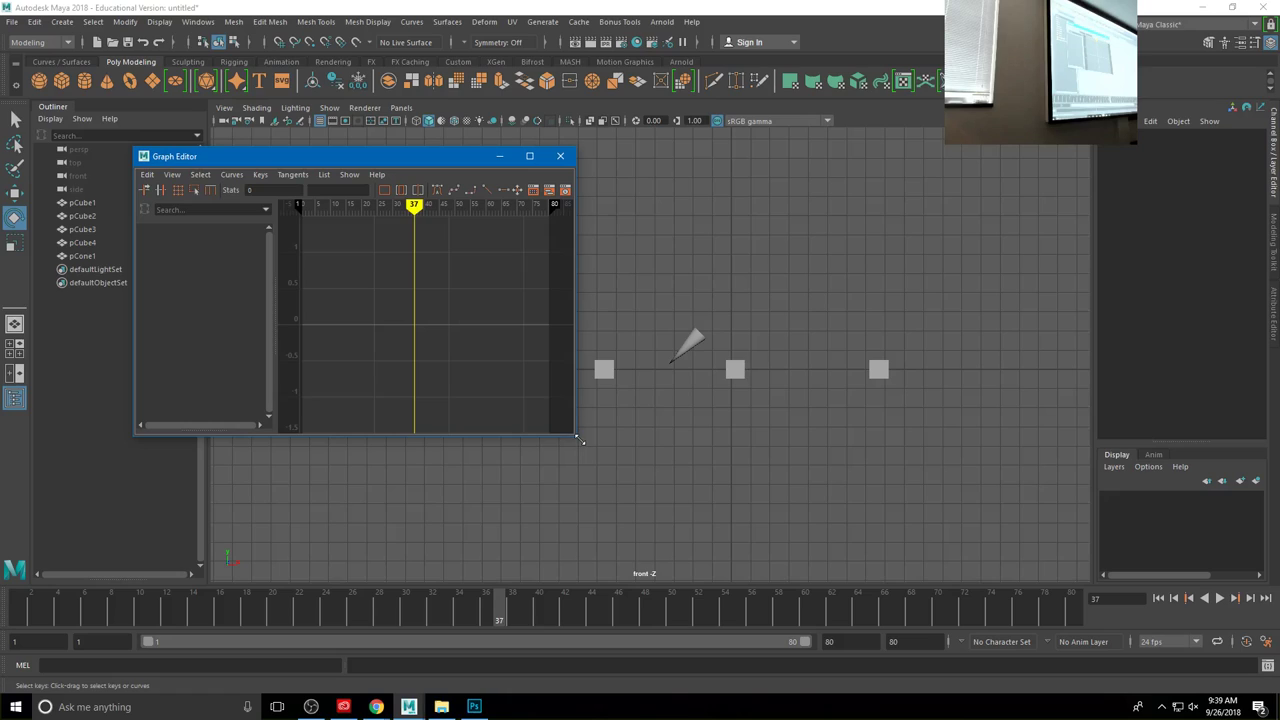
{"action": "left_click_drag", "start_coordinate": [577, 440], "coordinate": [771, 547]}
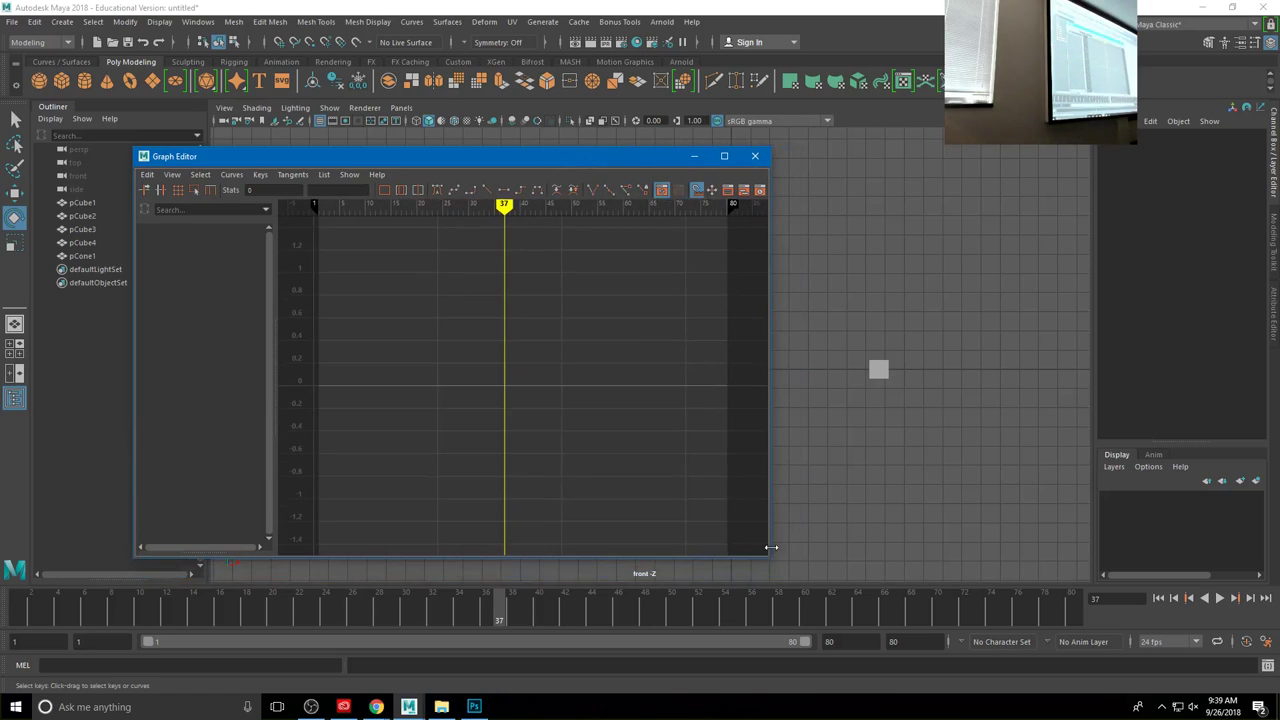
{"action": "left_click", "coordinate": [755, 157]}
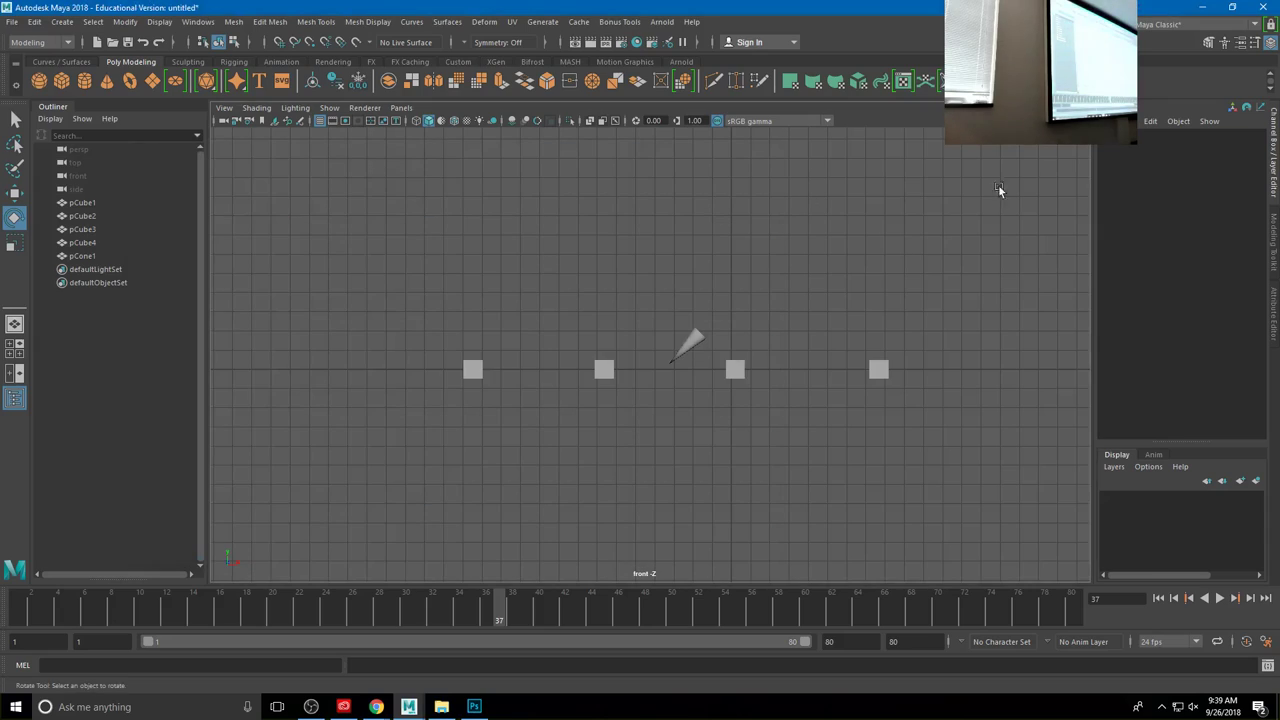
Step: Switch to the Animation workspace and make the docked Graph Editor taller
{"action": "left_click", "coordinate": [1164, 25]}
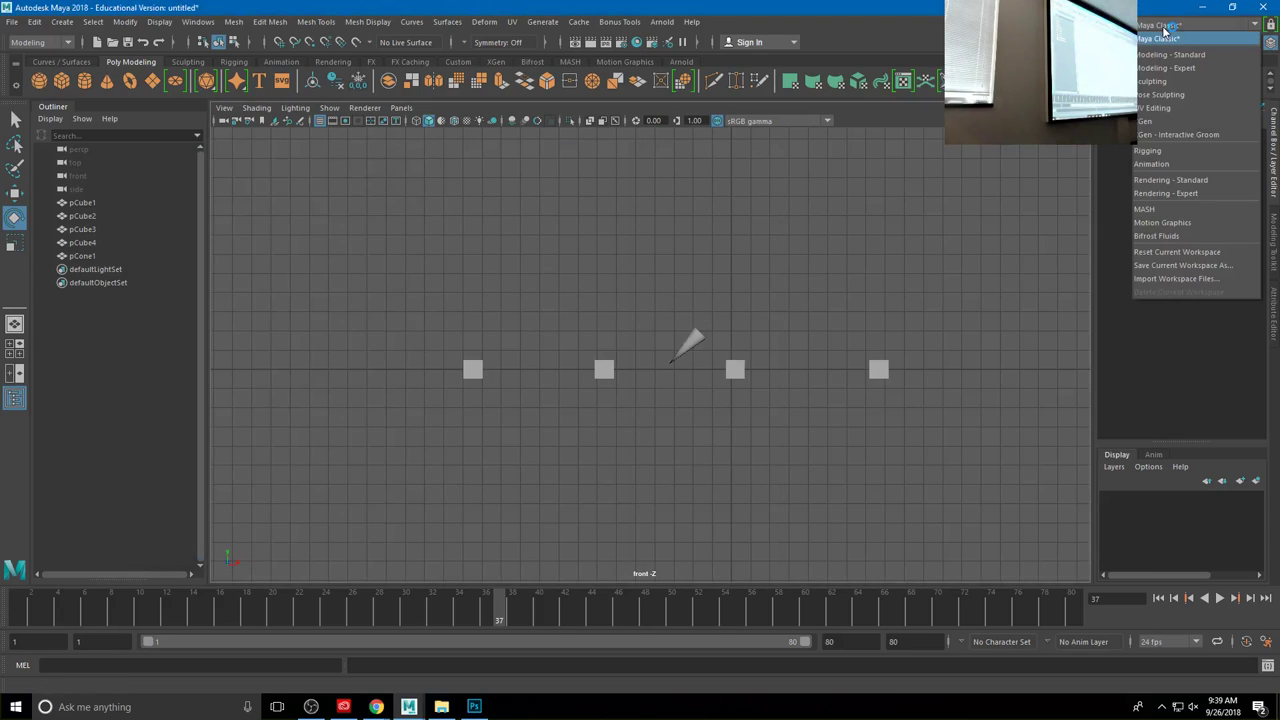
{"action": "left_click", "coordinate": [1170, 164]}
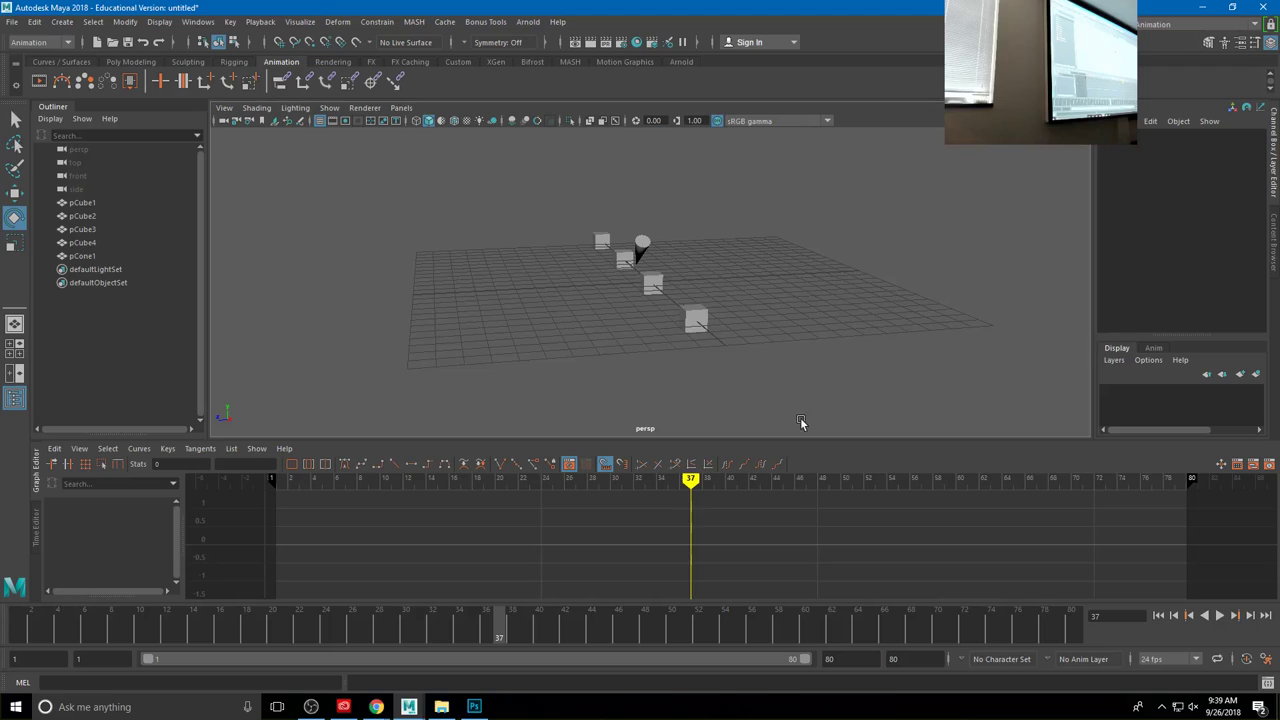
{"action": "left_click_drag", "start_coordinate": [769, 442], "coordinate": [774, 396]}
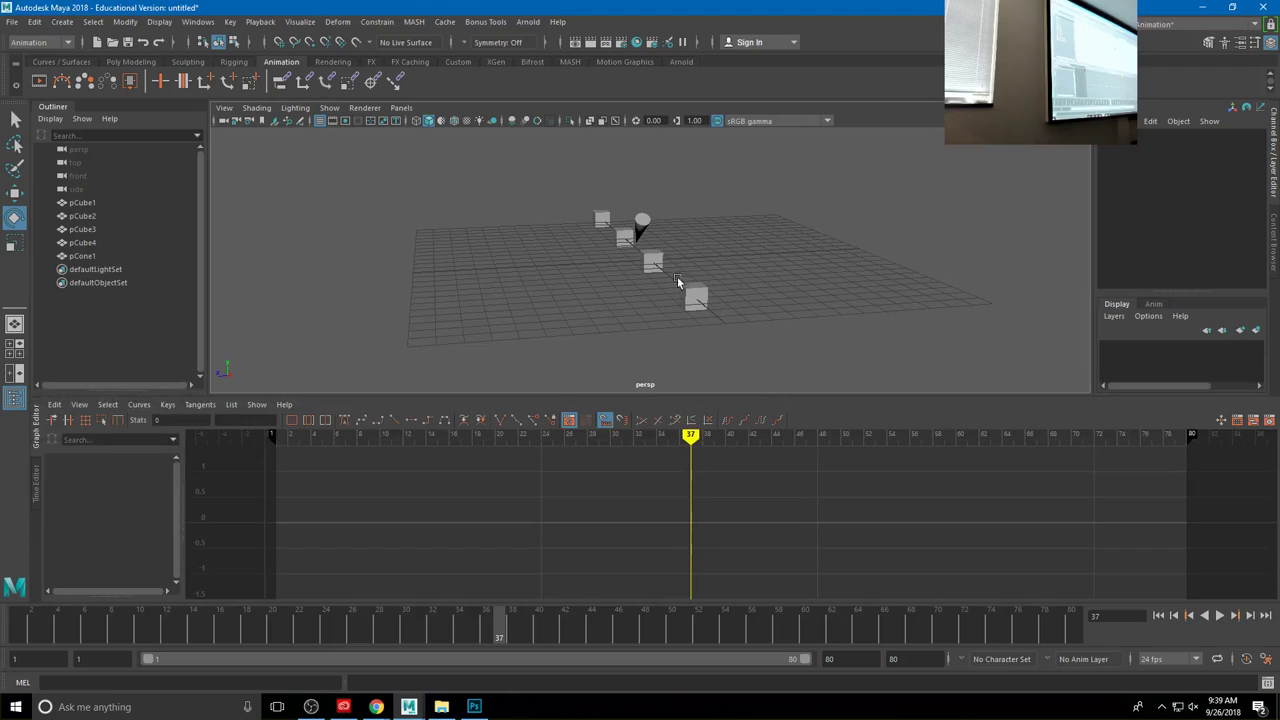
Step: Change the viewport from perspective to the orthographic front view
{"action": "left_click", "coordinate": [401, 107]}
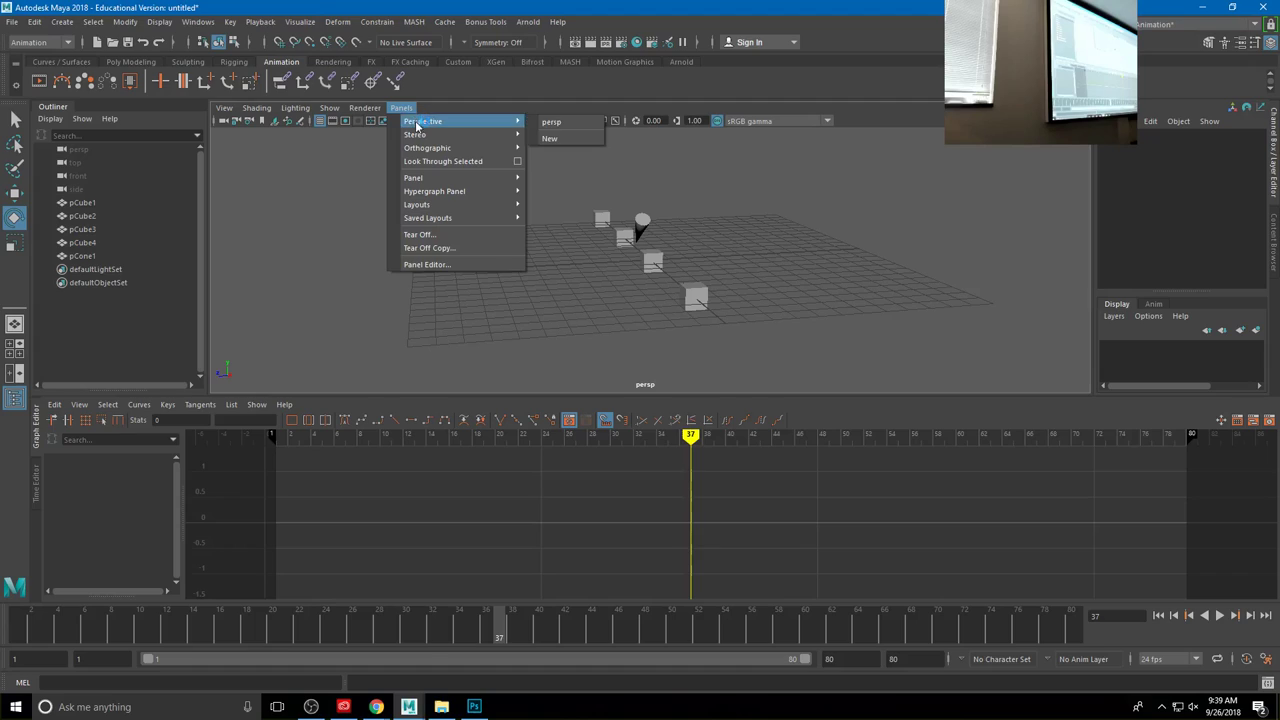
{"action": "mouse_move", "coordinate": [455, 148]}
{"action": "left_click", "coordinate": [586, 150]}
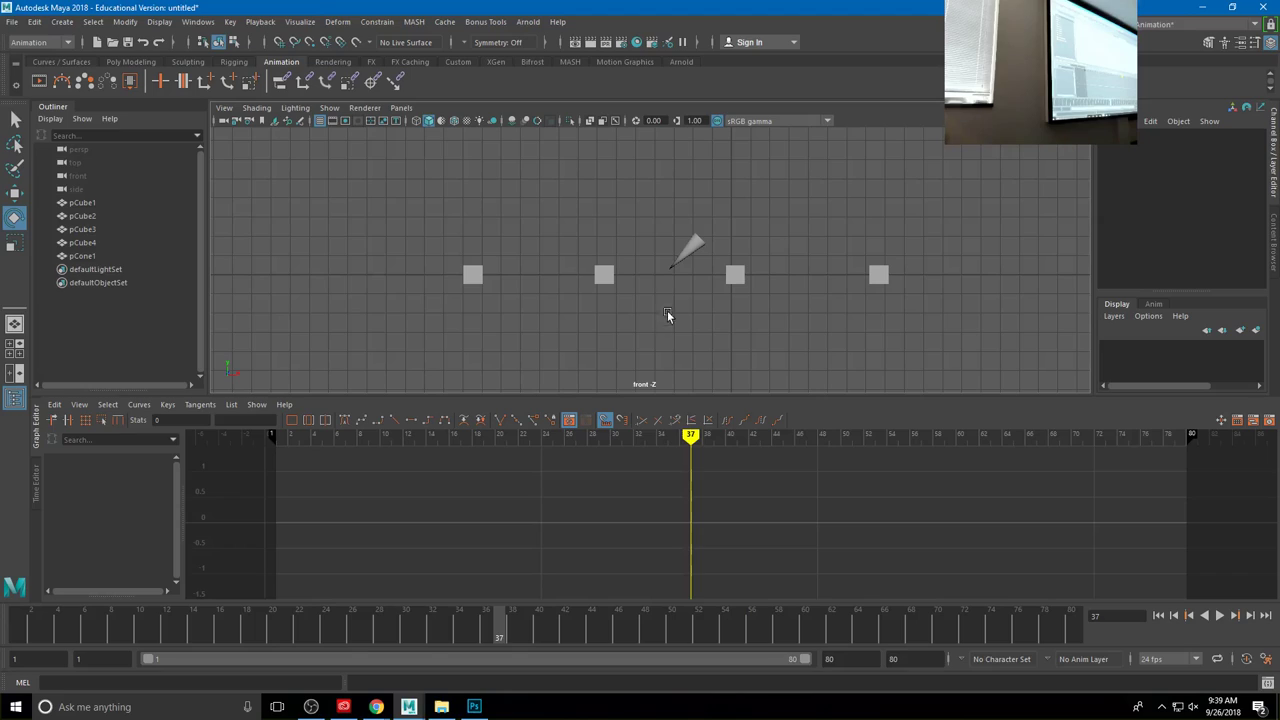
Step: Select the cone, go to frame 48, and examine its Translate X and Translate Y curves in the Graph Editor
{"action": "left_click", "coordinate": [695, 253]}
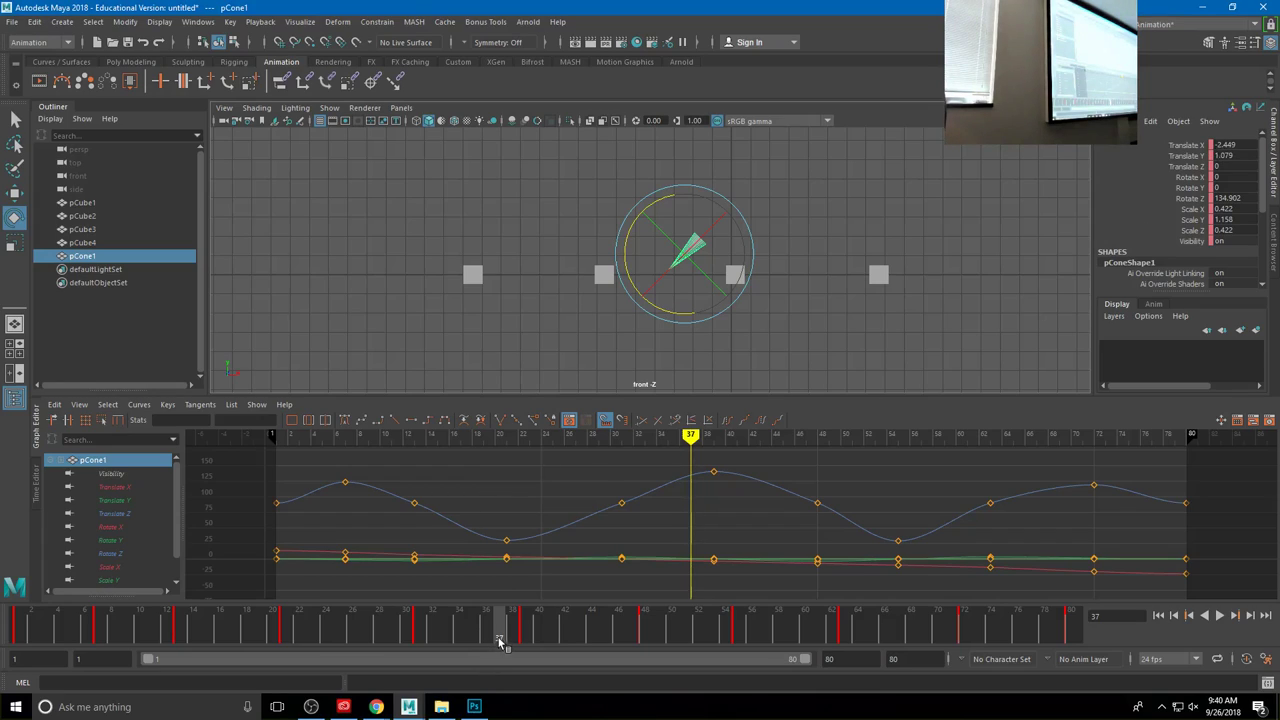
{"action": "left_click_drag", "start_coordinate": [500, 642], "coordinate": [645, 640]}
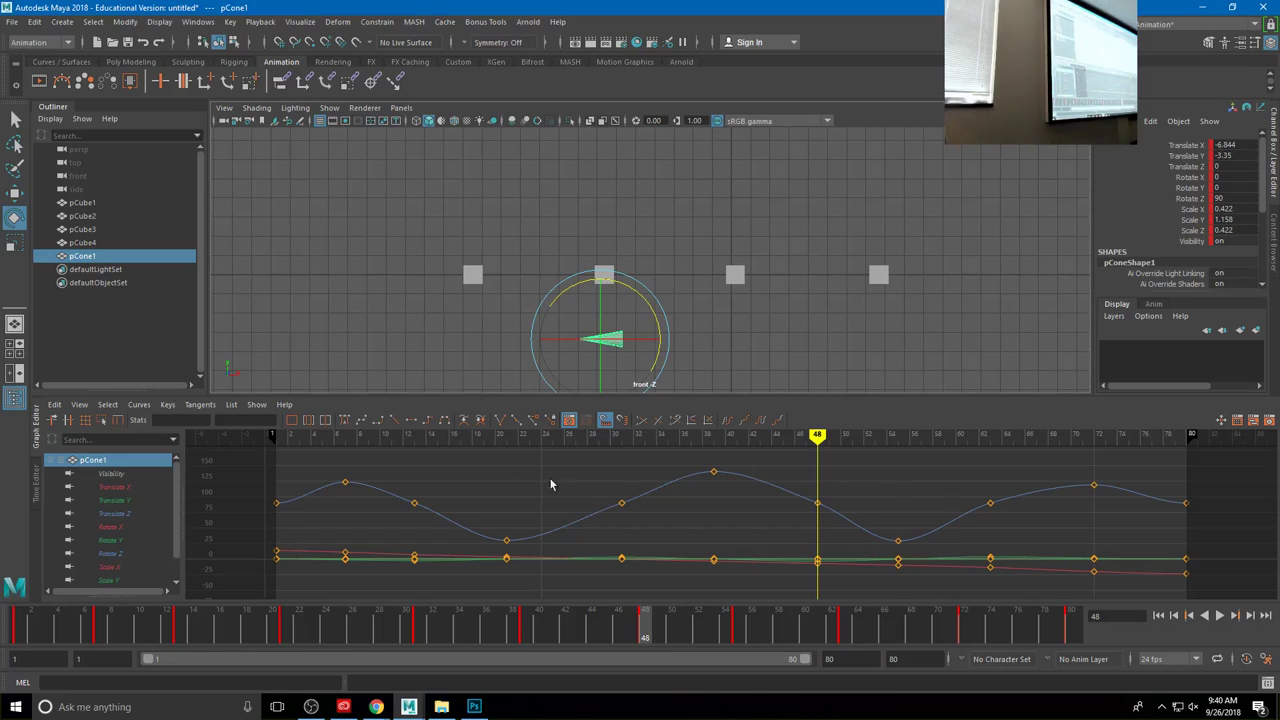
{"action": "left_click", "coordinate": [122, 488]}
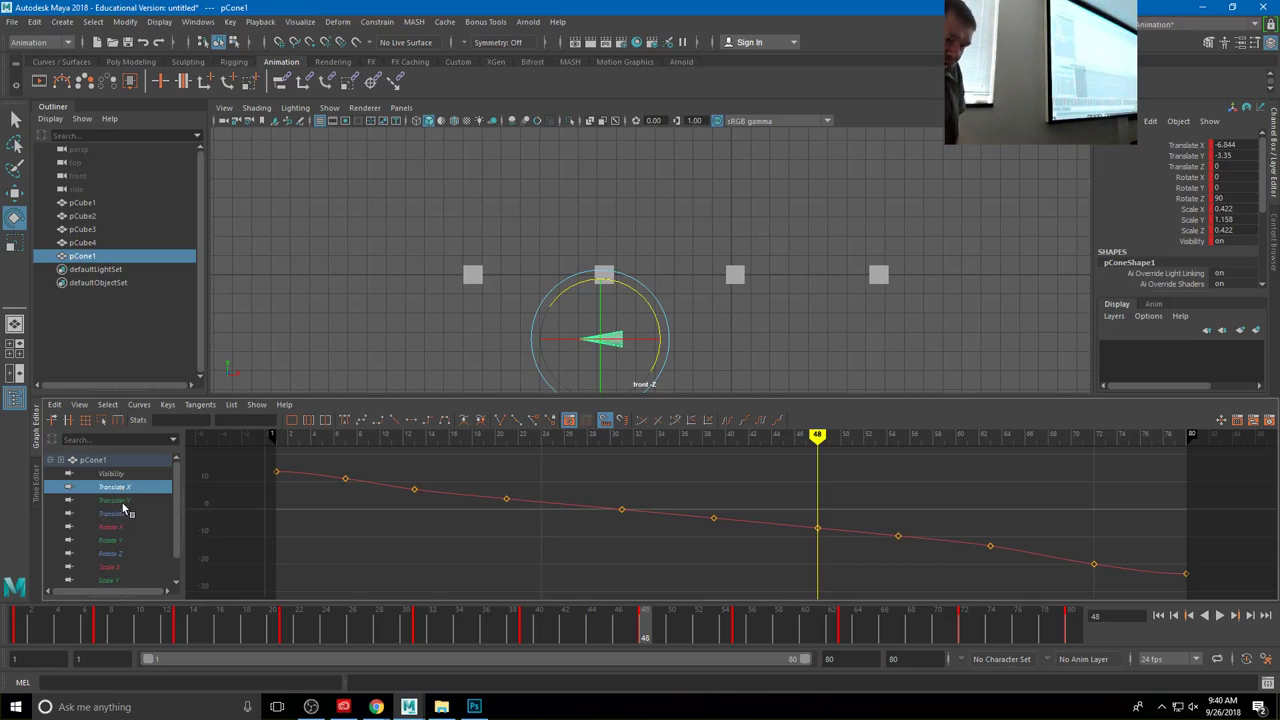
{"action": "left_click", "coordinate": [122, 500]}
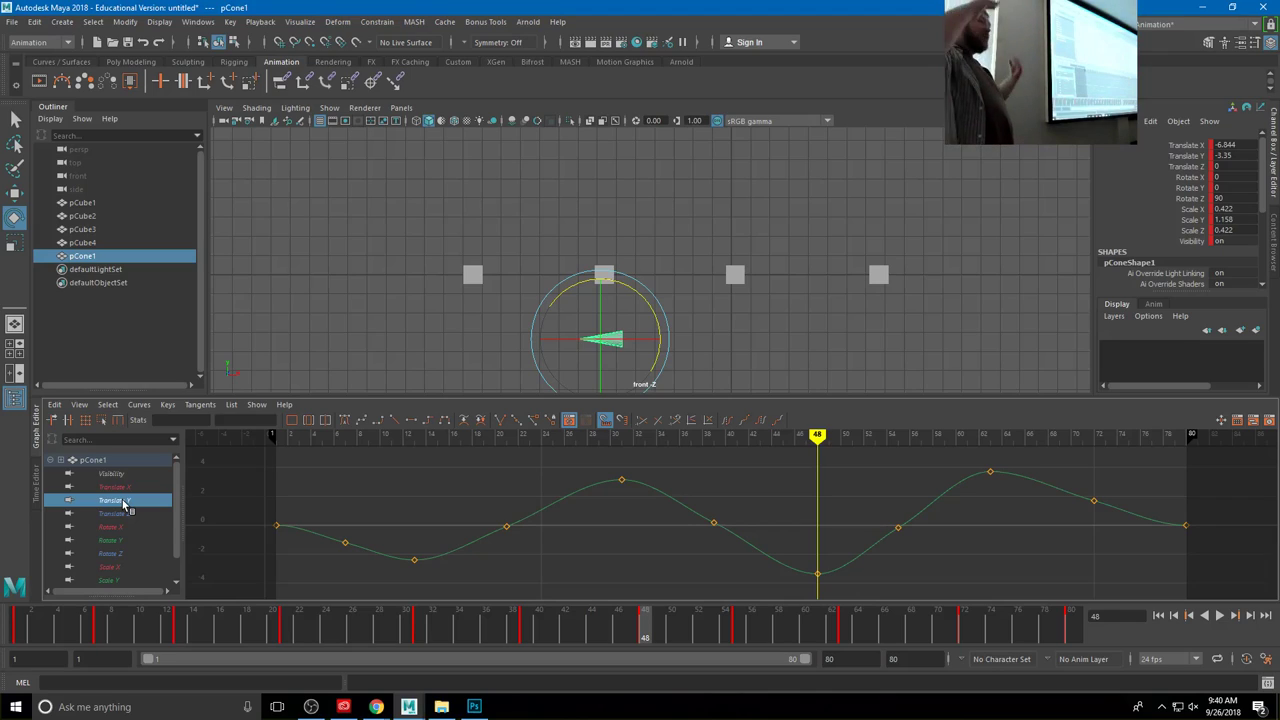
{"action": "key", "text": "w"}
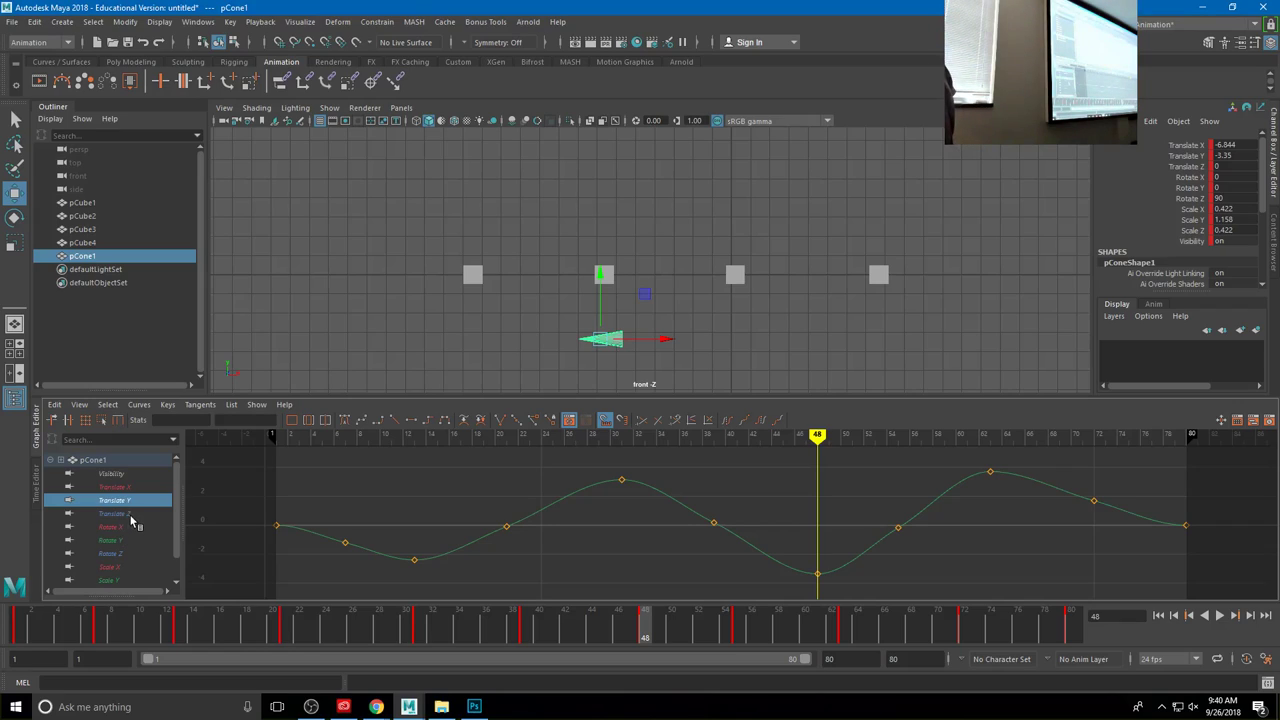
Step: Examine the cone's Translate Z and Rotate X, Y and Z curves, then compare Rotate Z with Translate X and Translate Y together
{"action": "left_click", "coordinate": [131, 515]}
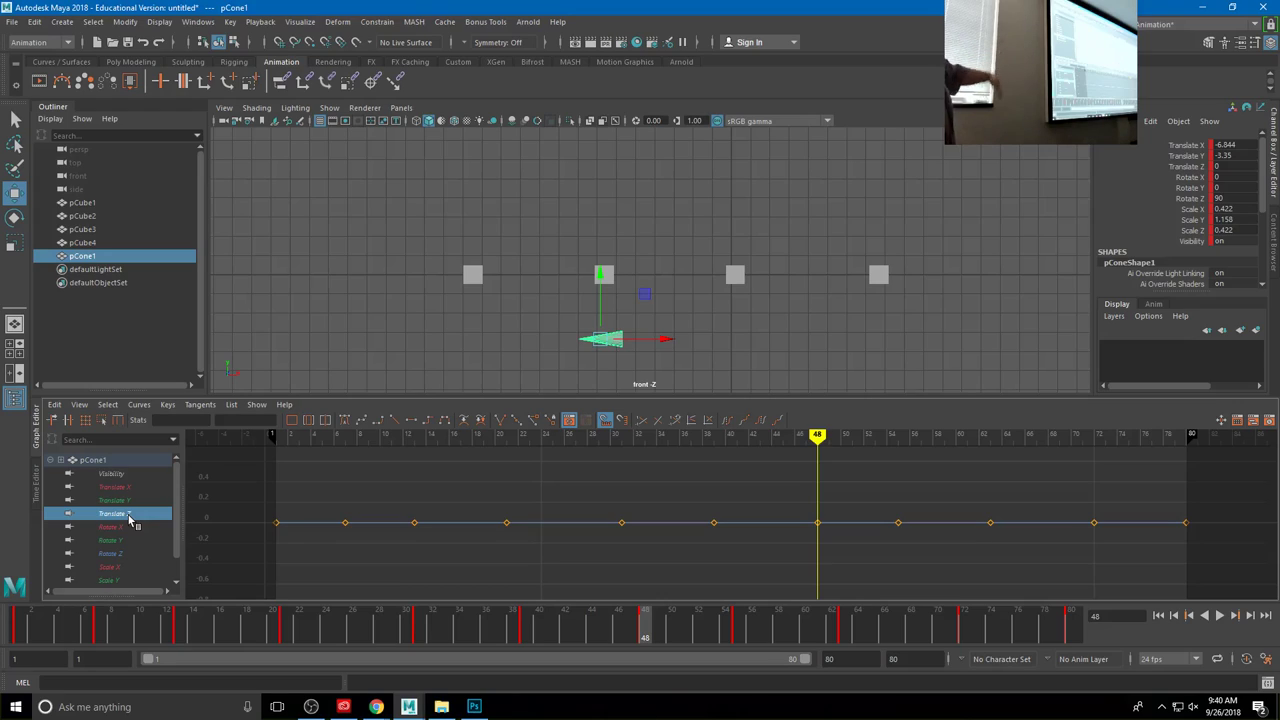
{"action": "left_click", "coordinate": [116, 527]}
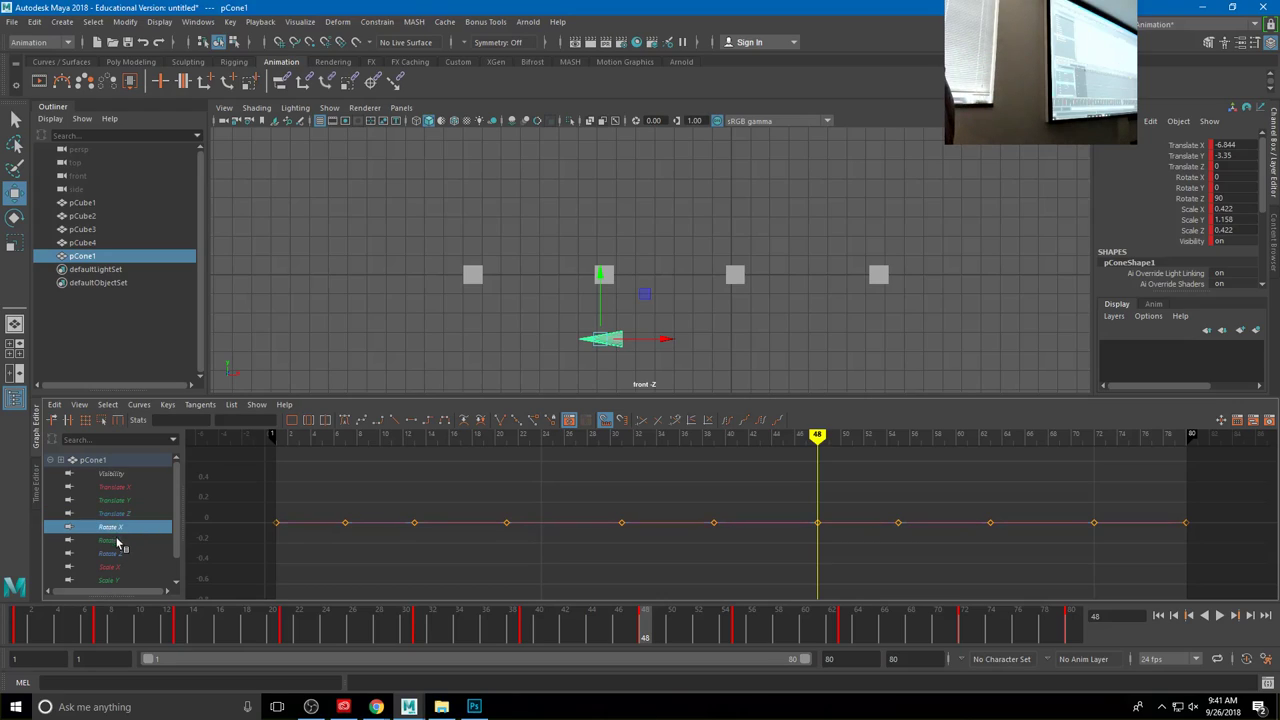
{"action": "left_click", "coordinate": [116, 541]}
{"action": "left_click", "coordinate": [121, 553]}
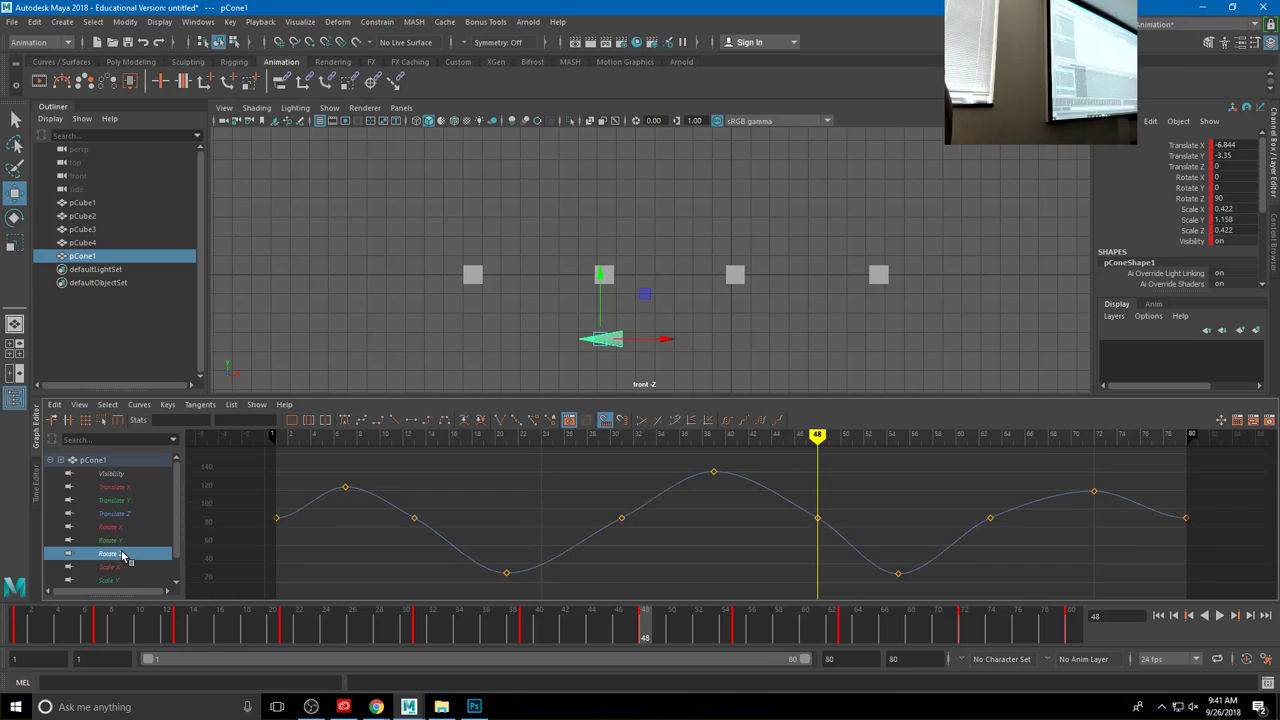
{"action": "left_click", "coordinate": [127, 500], "text": "ctrl"}
{"action": "left_click", "coordinate": [125, 488], "text": "ctrl"}
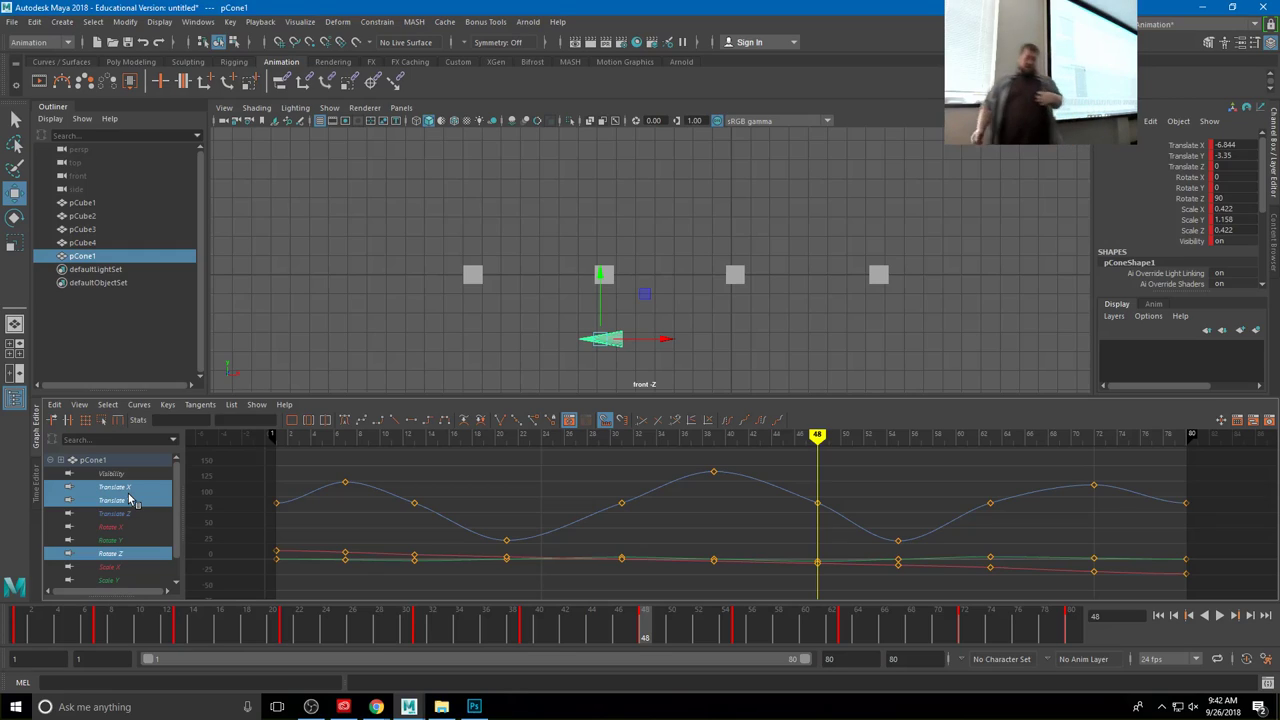
{"action": "left_click", "coordinate": [1176, 30]}
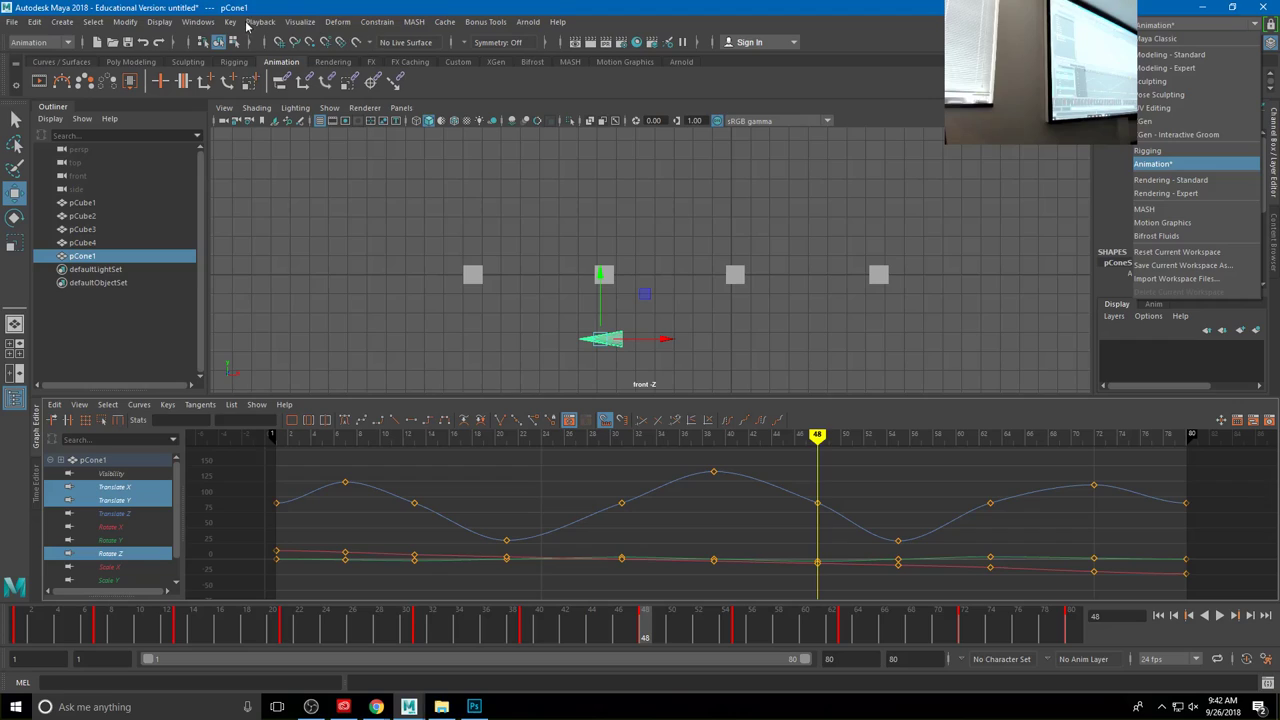
{"action": "left_click", "coordinate": [200, 22]}
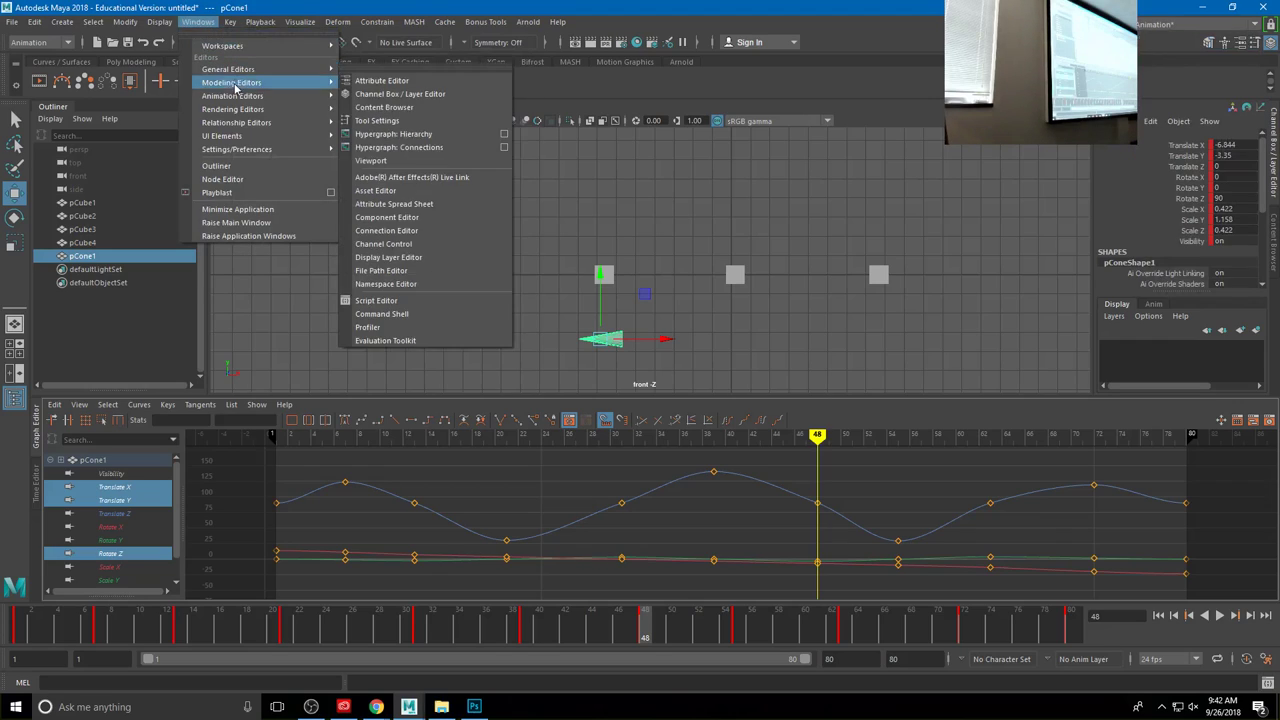
{"action": "mouse_move", "coordinate": [241, 100]}
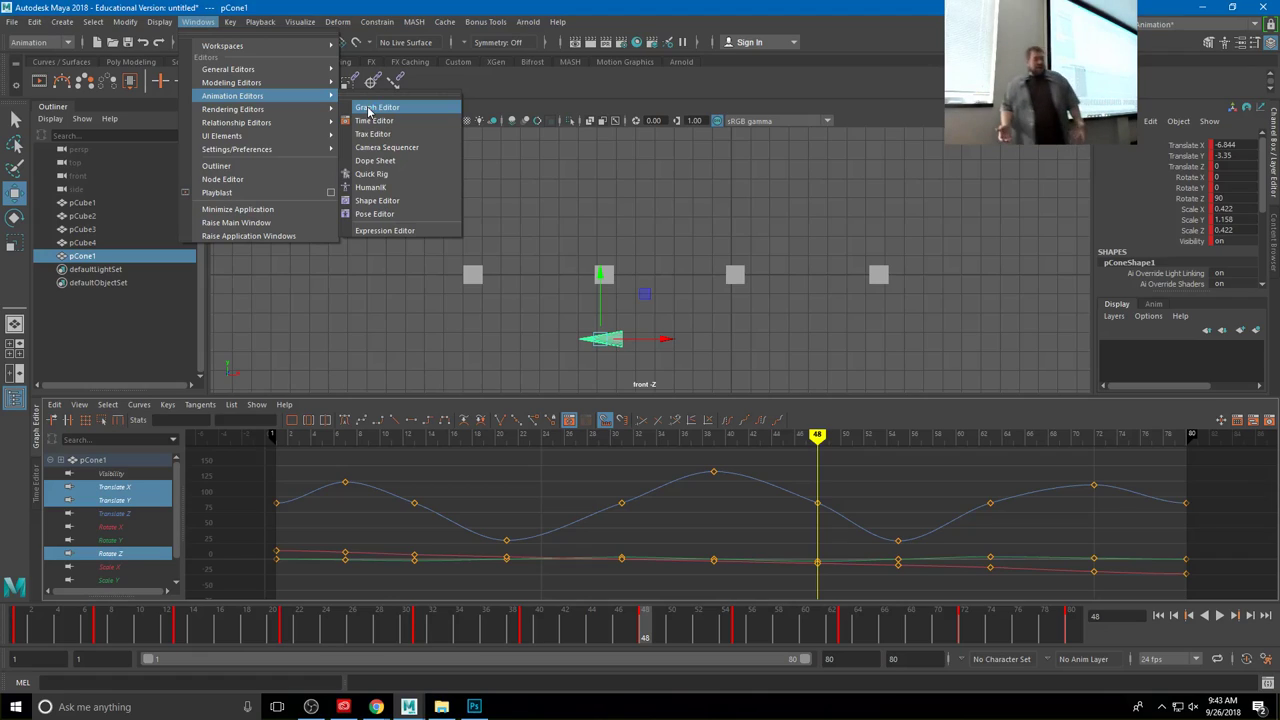
{"action": "mouse_move", "coordinate": [110, 28]}
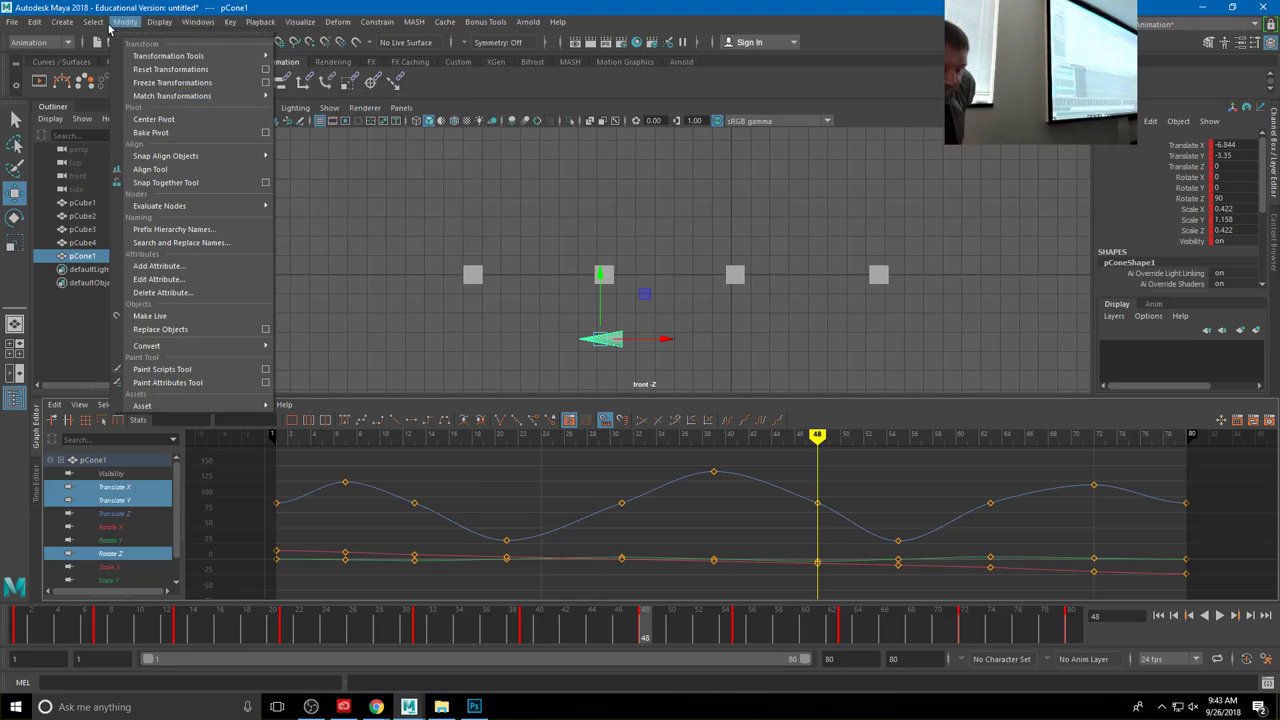
Step: Display only the cone's Translate X curve in the Graph Editor and select, then deselect, its keys
{"action": "left_click", "coordinate": [122, 489]}
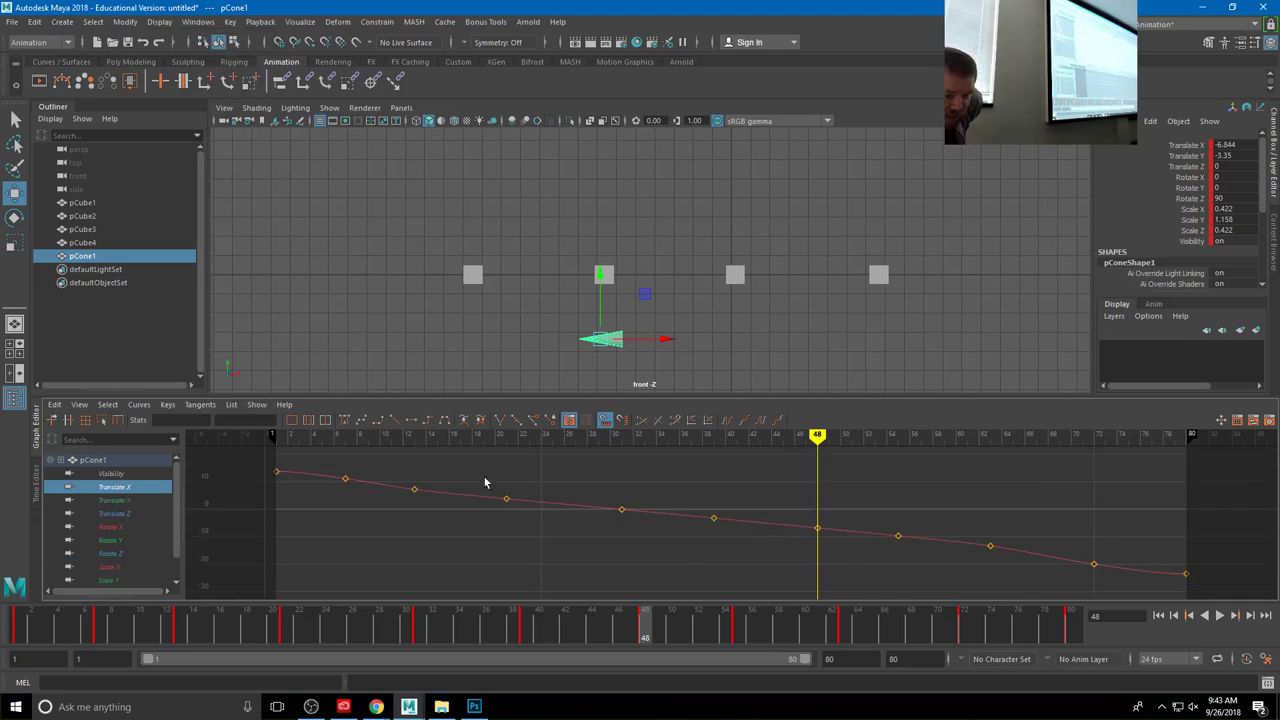
{"action": "left_click_drag", "start_coordinate": [316, 472], "coordinate": [1216, 580]}
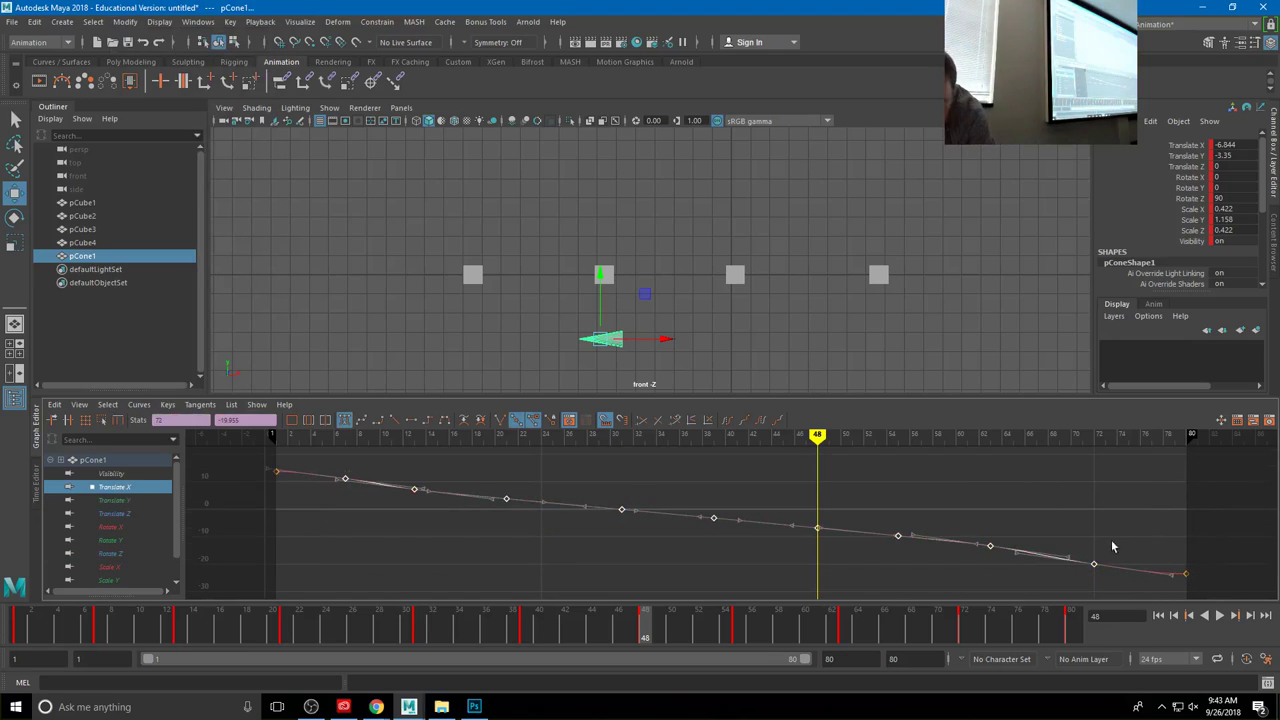
{"action": "left_click", "coordinate": [1040, 520]}
Step: Try lowering the Translate X keys at frames 55 and 63, then the key at frame 48, and undo the frame 48 change
{"action": "left_click_drag", "start_coordinate": [865, 518], "coordinate": [1063, 588]}
{"action": "middle_click_drag", "start_coordinate": [998, 525], "coordinate": [997, 535]}
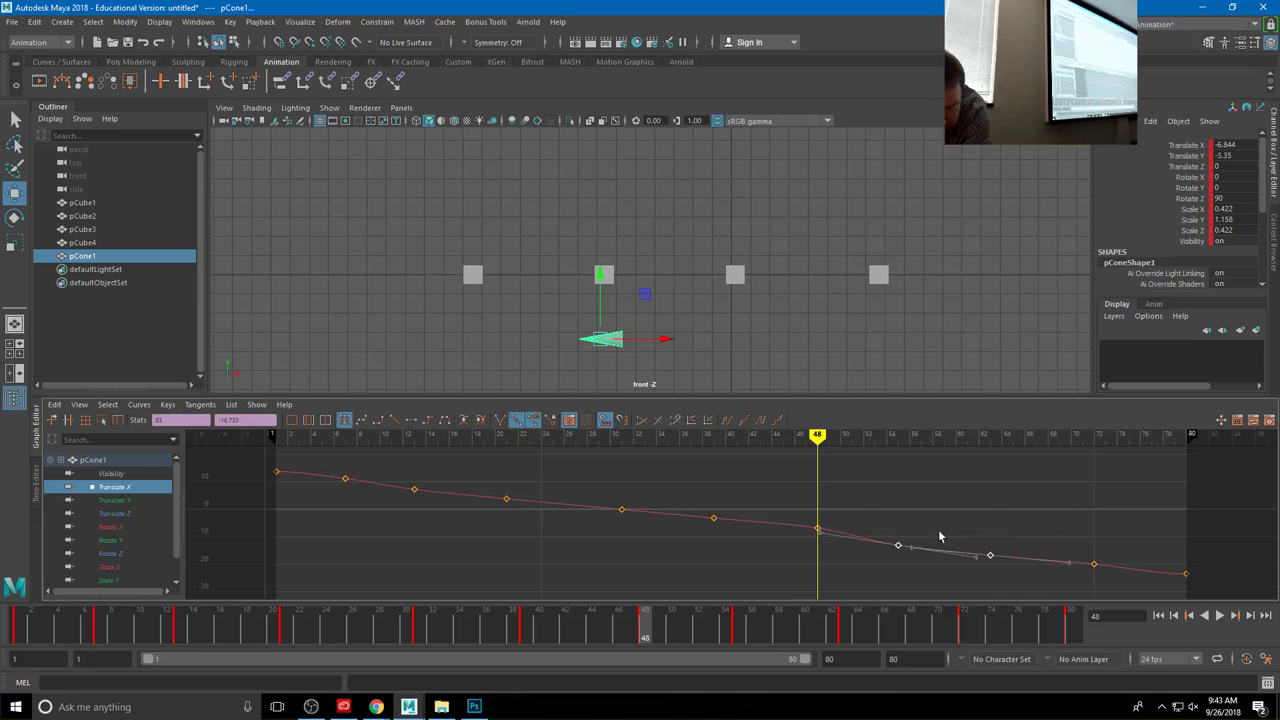
{"action": "left_click_drag", "start_coordinate": [780, 515], "coordinate": [905, 552]}
{"action": "left_click", "coordinate": [818, 532]}
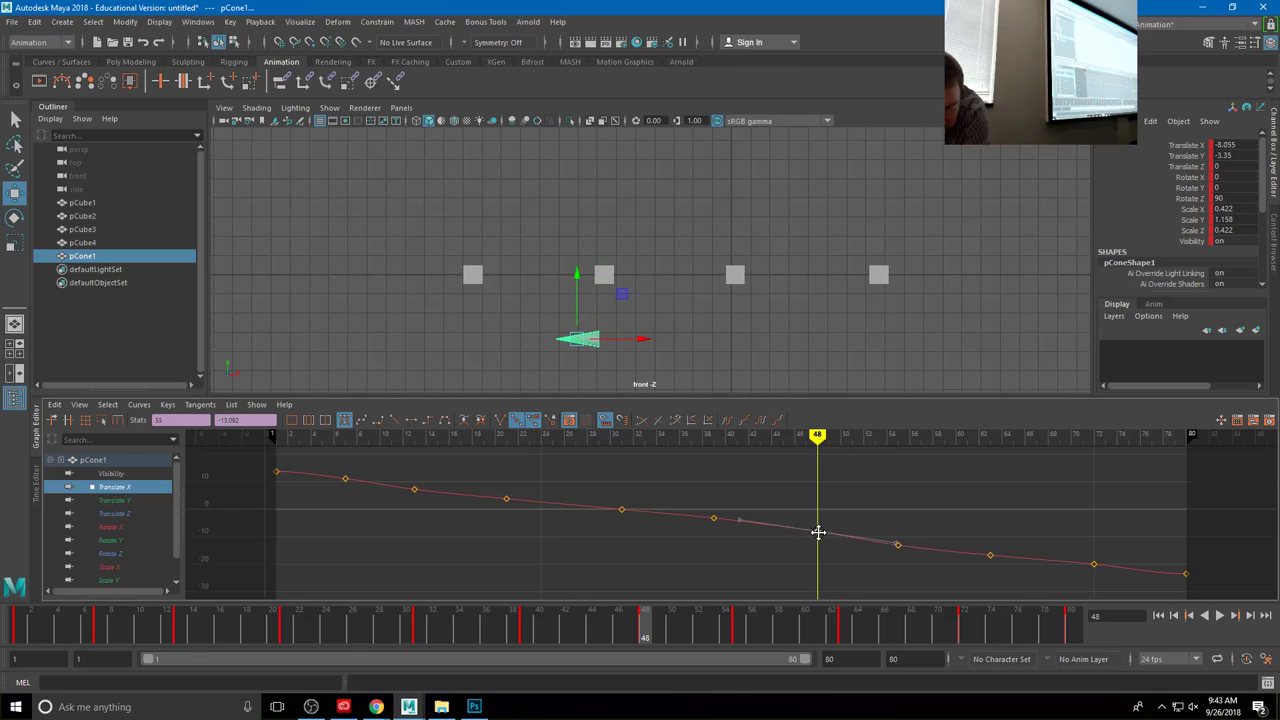
{"action": "middle_click_drag", "start_coordinate": [818, 532], "coordinate": [818, 535]}
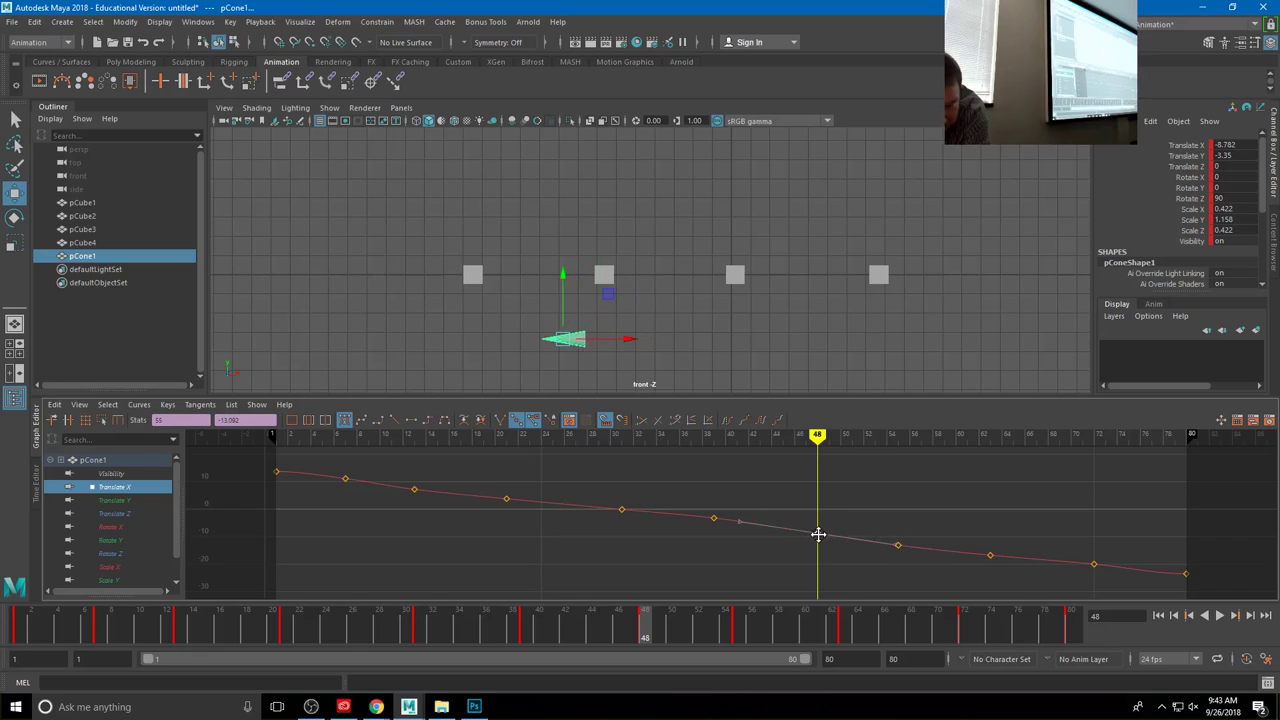
{"action": "key", "text": "ctrl+z"}
{"action": "key", "text": "ctrl+z"}
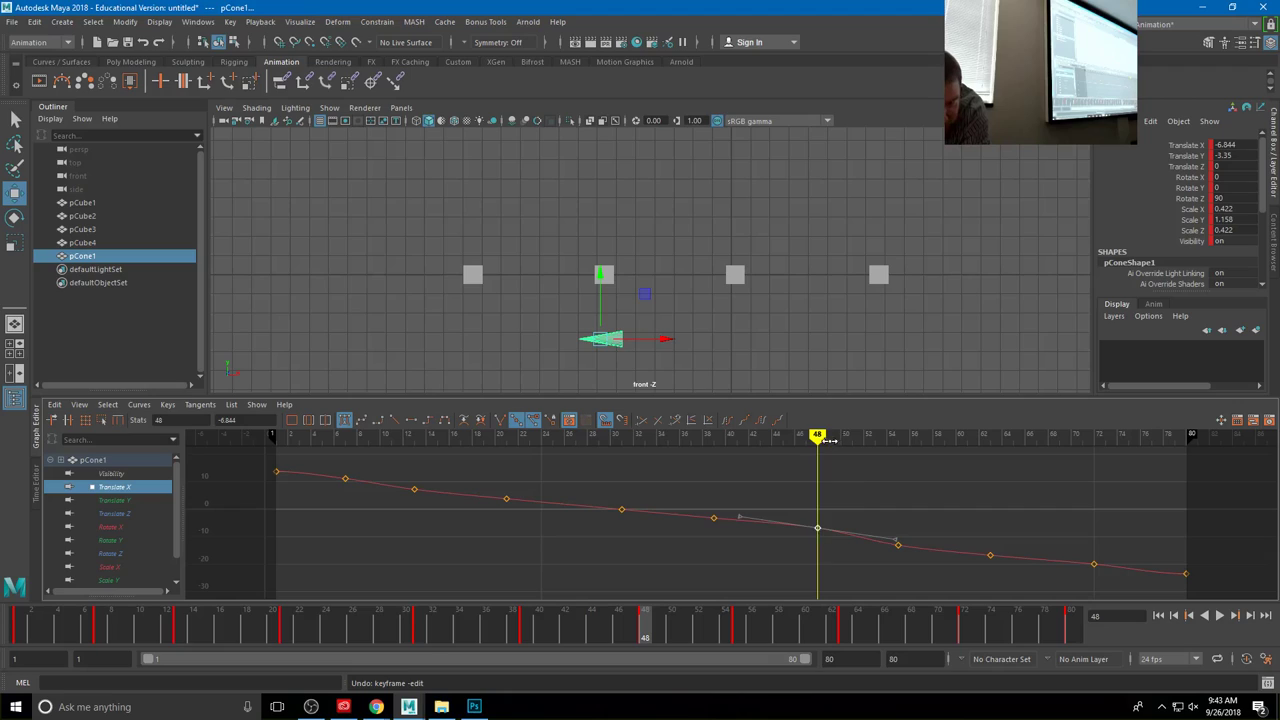
Step: Go to frame 55 and try raising its Translate X key to about -11.64
{"action": "left_click_drag", "start_coordinate": [828, 440], "coordinate": [898, 547]}
{"action": "scroll", "coordinate": [900, 545], "scroll_direction": "up", "scroll_amount": 3}
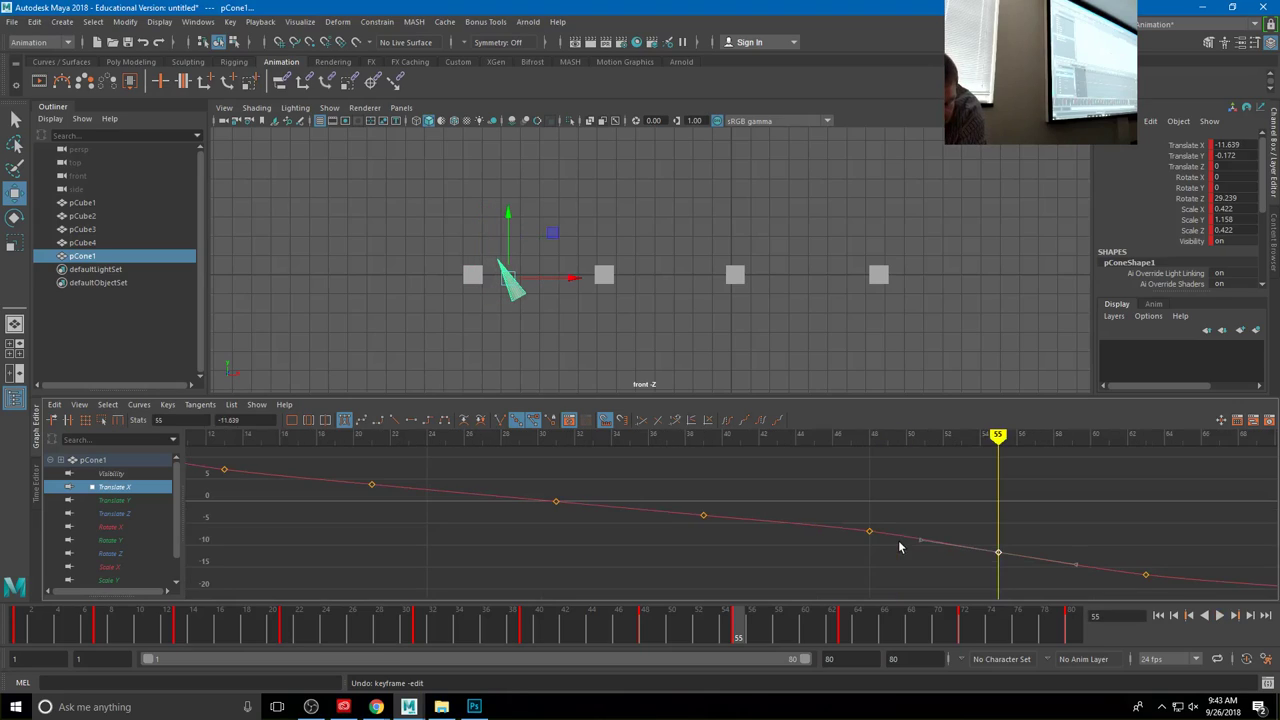
{"action": "left_click", "coordinate": [996, 560]}
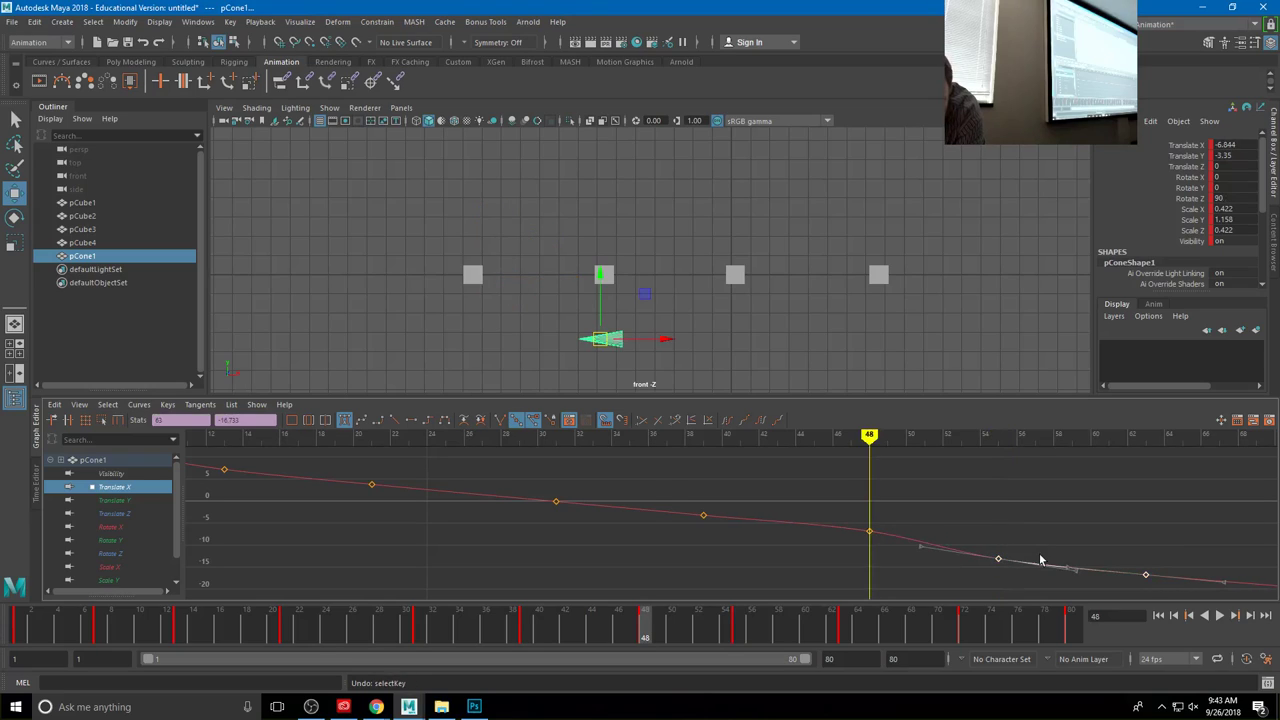
Step: Raise the Translate X keys at frames 72 and 80 together, bringing the frame 80 key to about -20.4
{"action": "left_click_drag", "start_coordinate": [1040, 560], "coordinate": [963, 573]}
{"action": "key", "text": "a"}
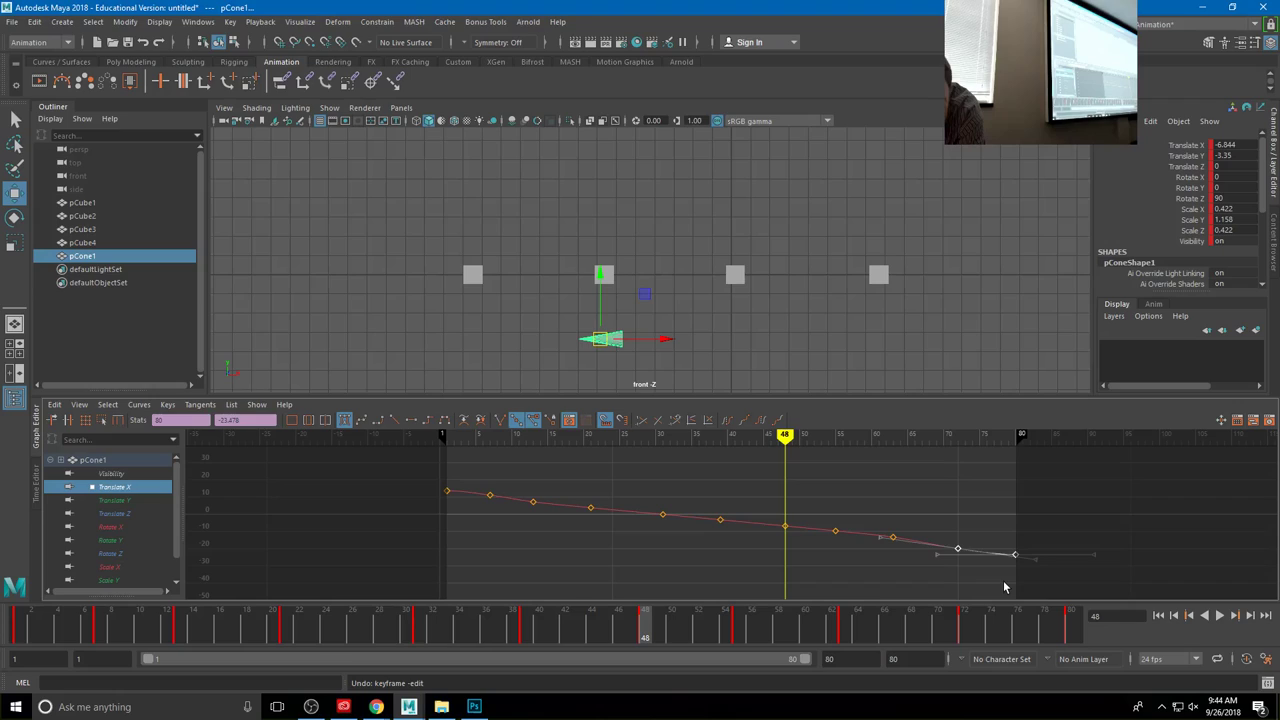
{"action": "middle_click_drag", "start_coordinate": [1003, 576], "coordinate": [1006, 580], "text": "shift"}
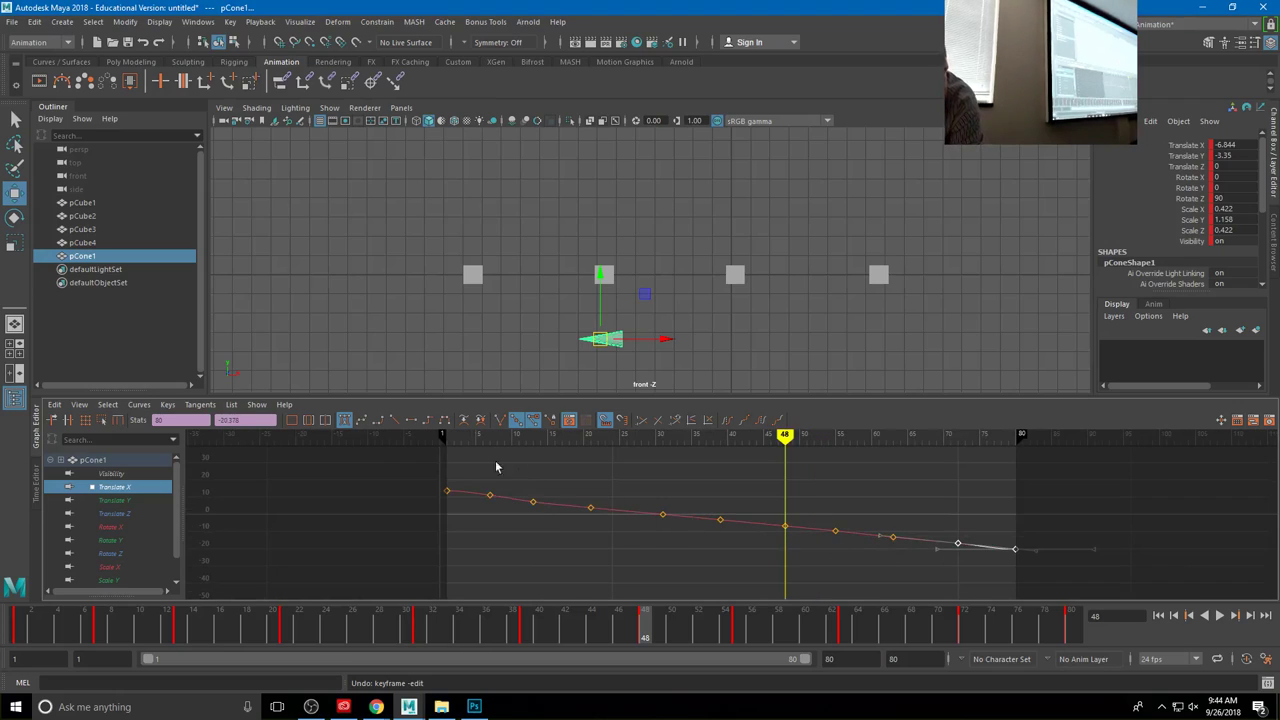
{"action": "left_click", "coordinate": [846, 466]}
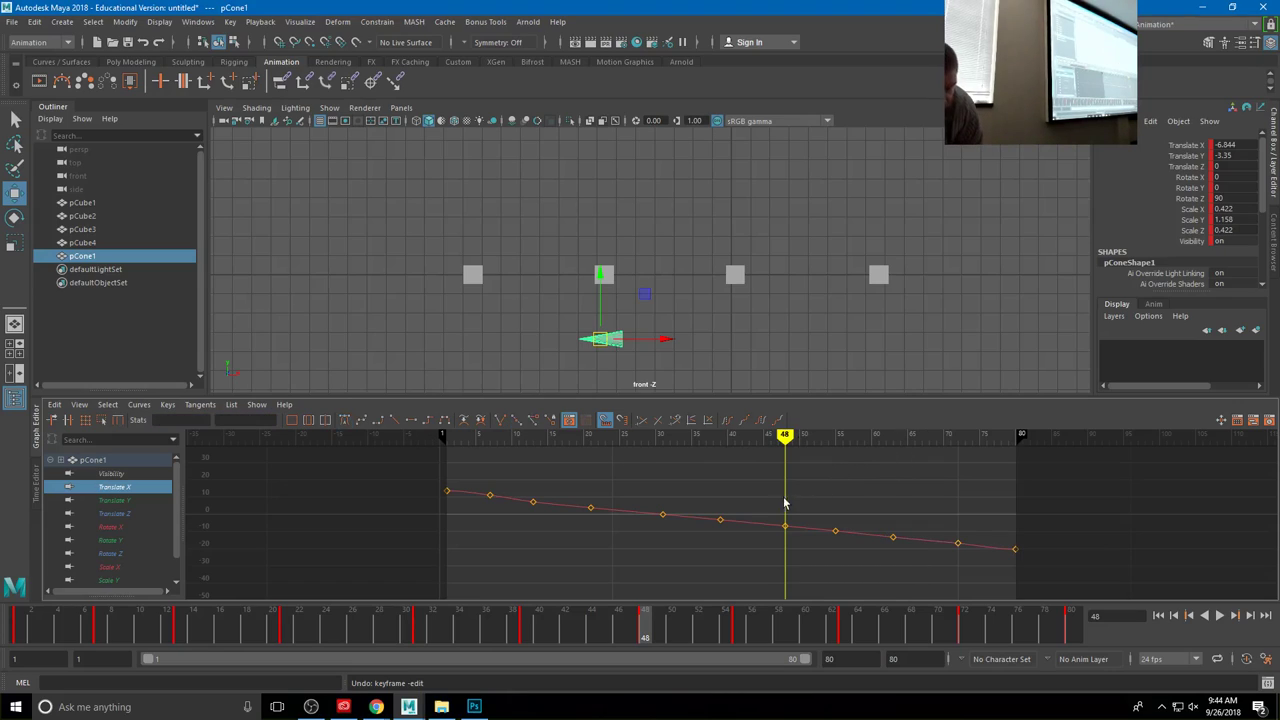
Step: Try raising the Translate X key at frame 48 to about 9.16, and undo it
{"action": "left_click_drag", "start_coordinate": [770, 503], "coordinate": [812, 547]}
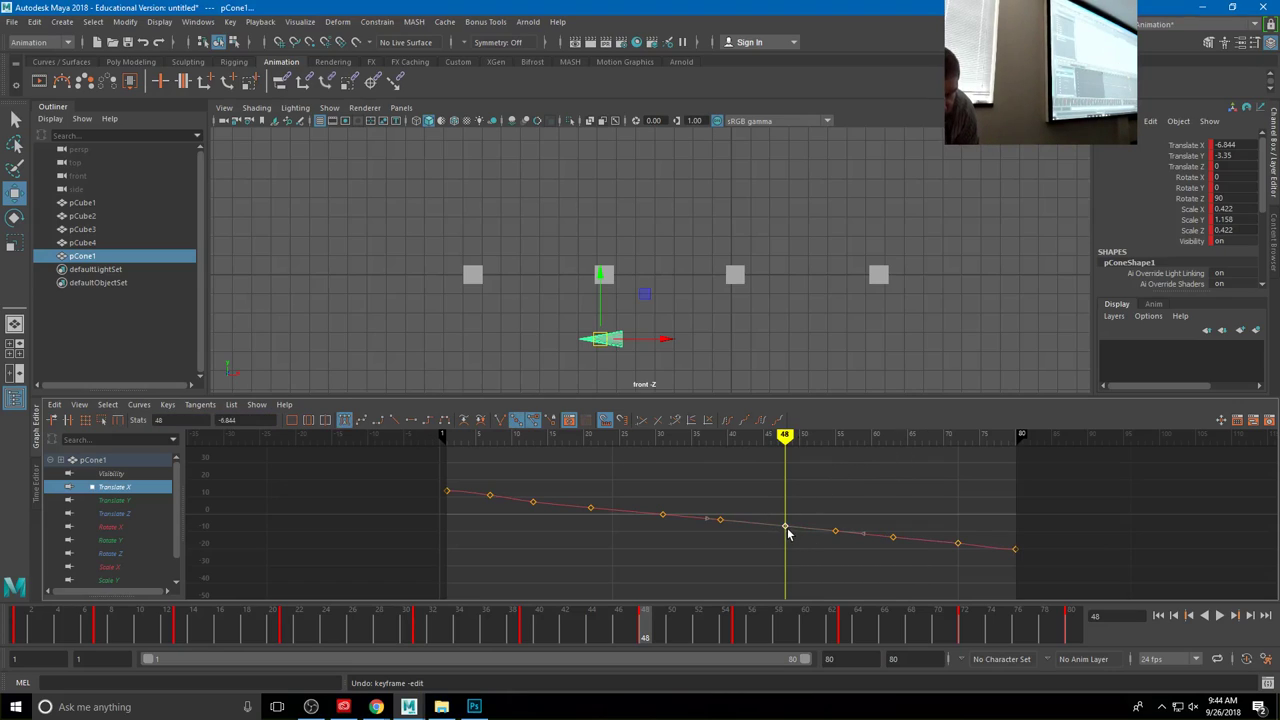
{"action": "middle_click_drag", "start_coordinate": [787, 533], "coordinate": [787, 500], "text": "shift"}
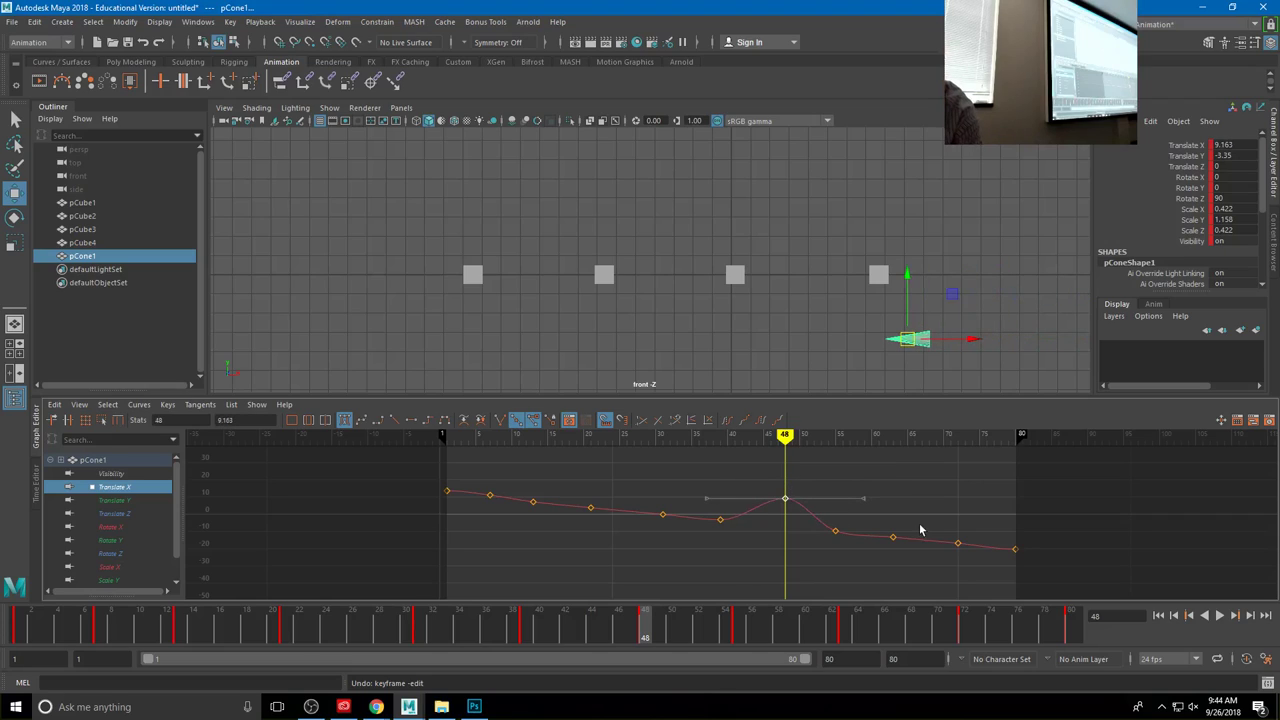
{"action": "key", "text": "ctrl+z"}
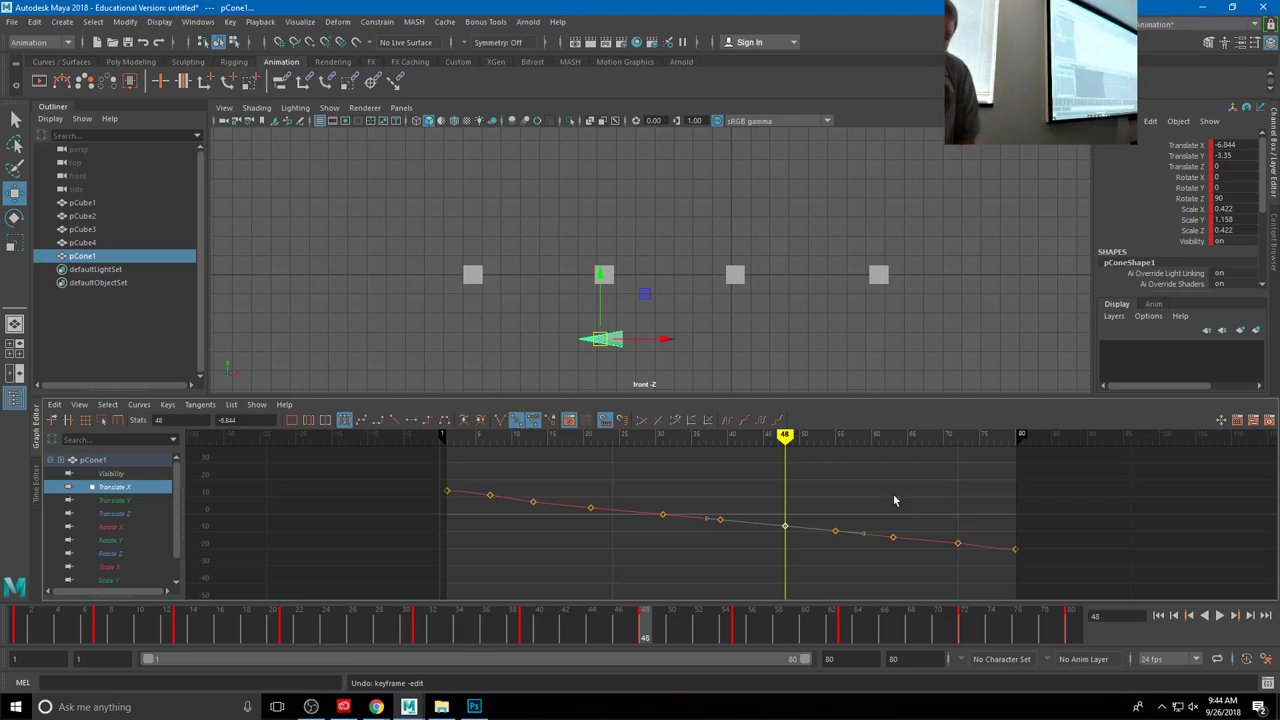
Step: Move all four cubes up to about 5.1 in Translate Y and play the animation from the start
{"action": "left_click_drag", "start_coordinate": [371, 231], "coordinate": [936, 289]}
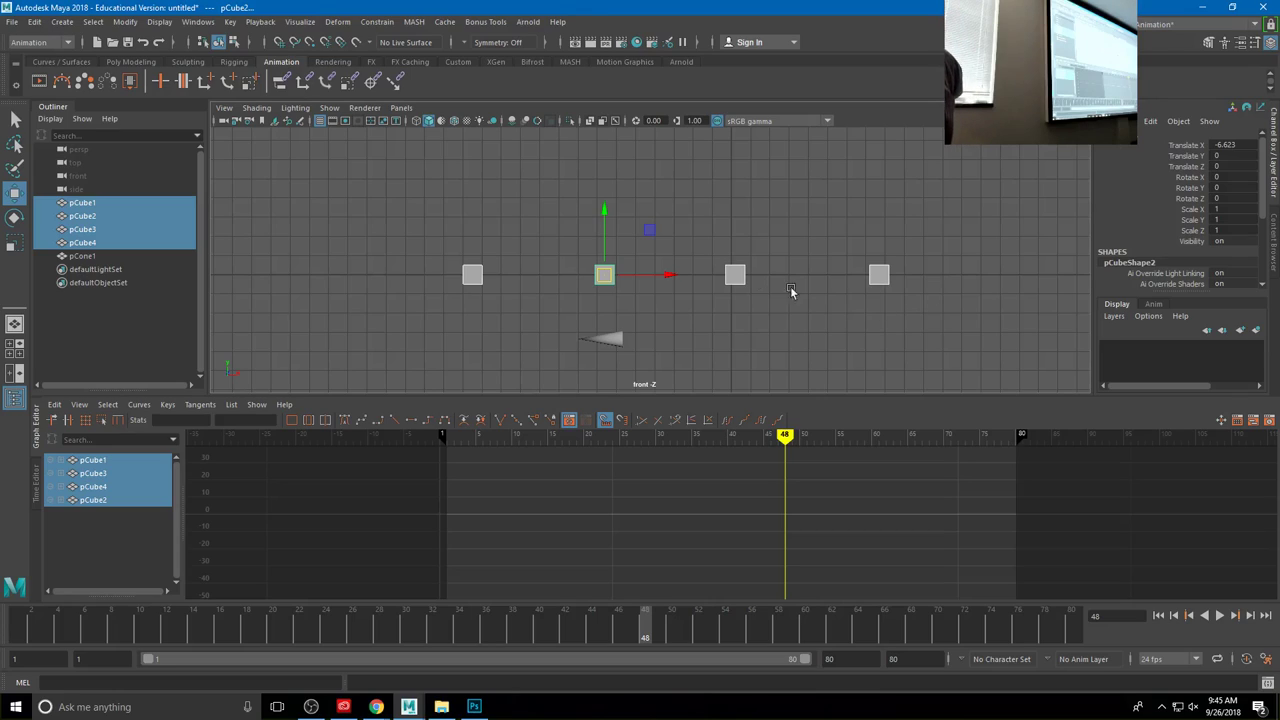
{"action": "left_click_drag", "start_coordinate": [605, 249], "coordinate": [606, 152]}
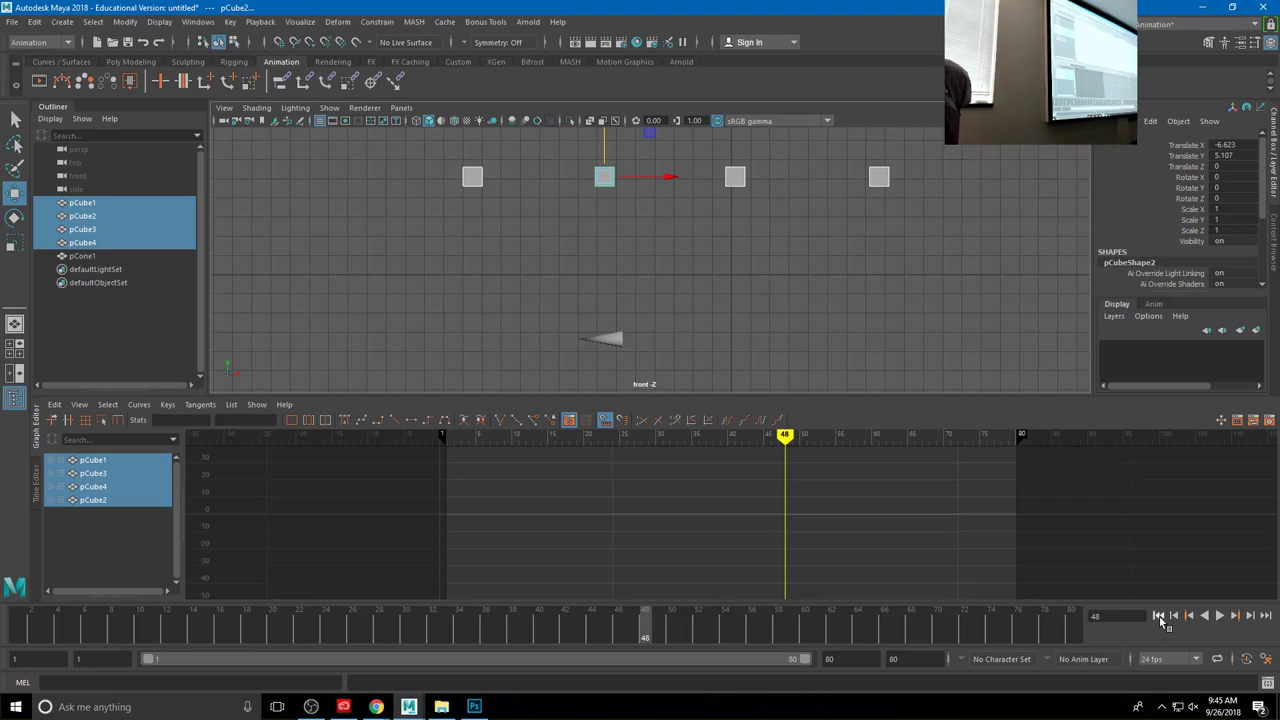
{"action": "left_click", "coordinate": [1158, 615]}
{"action": "left_click", "coordinate": [1220, 615]}
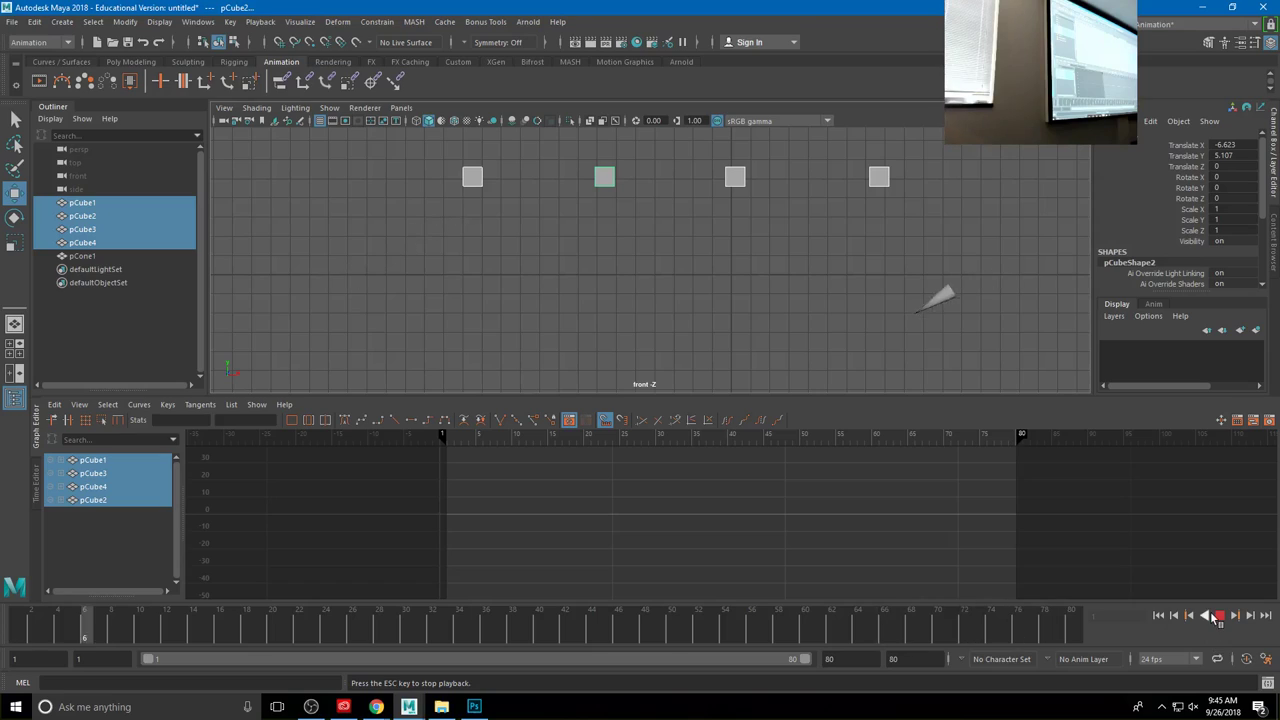
{"action": "left_click", "coordinate": [1221, 616]}
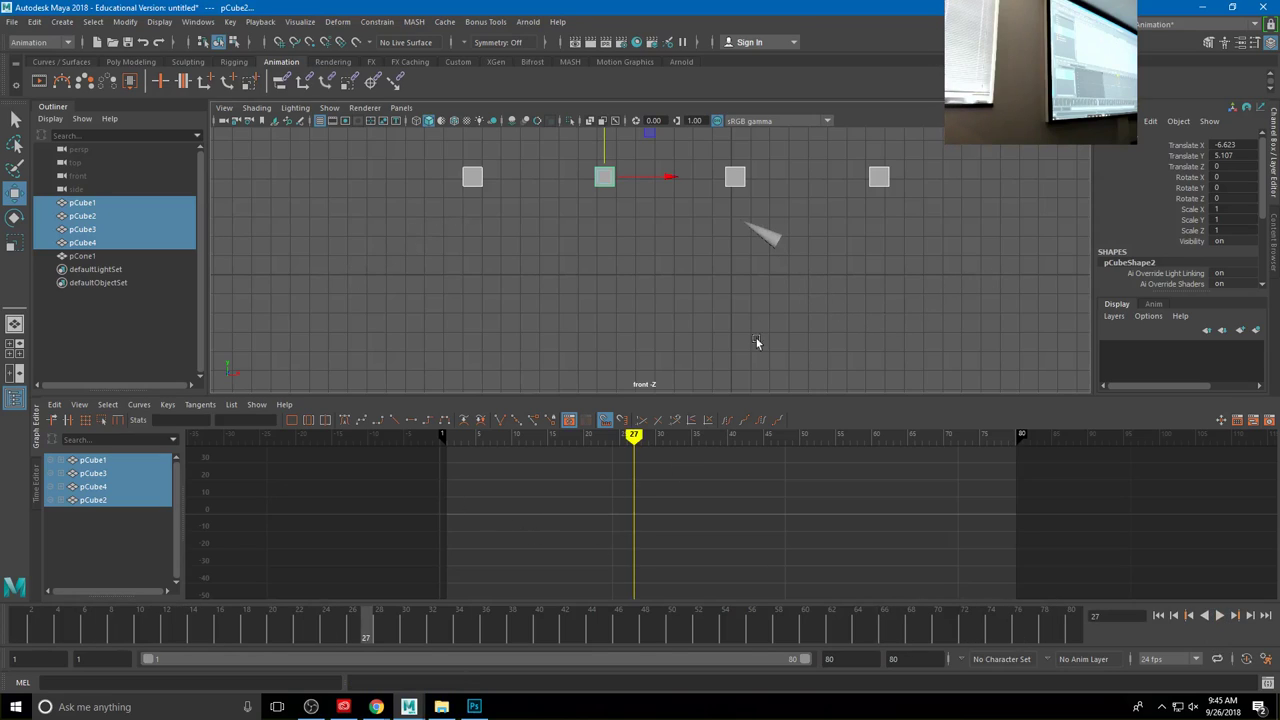
Step: Select the cone and display only its Translate Y curve in the Graph Editor
{"action": "left_click", "coordinate": [763, 236]}
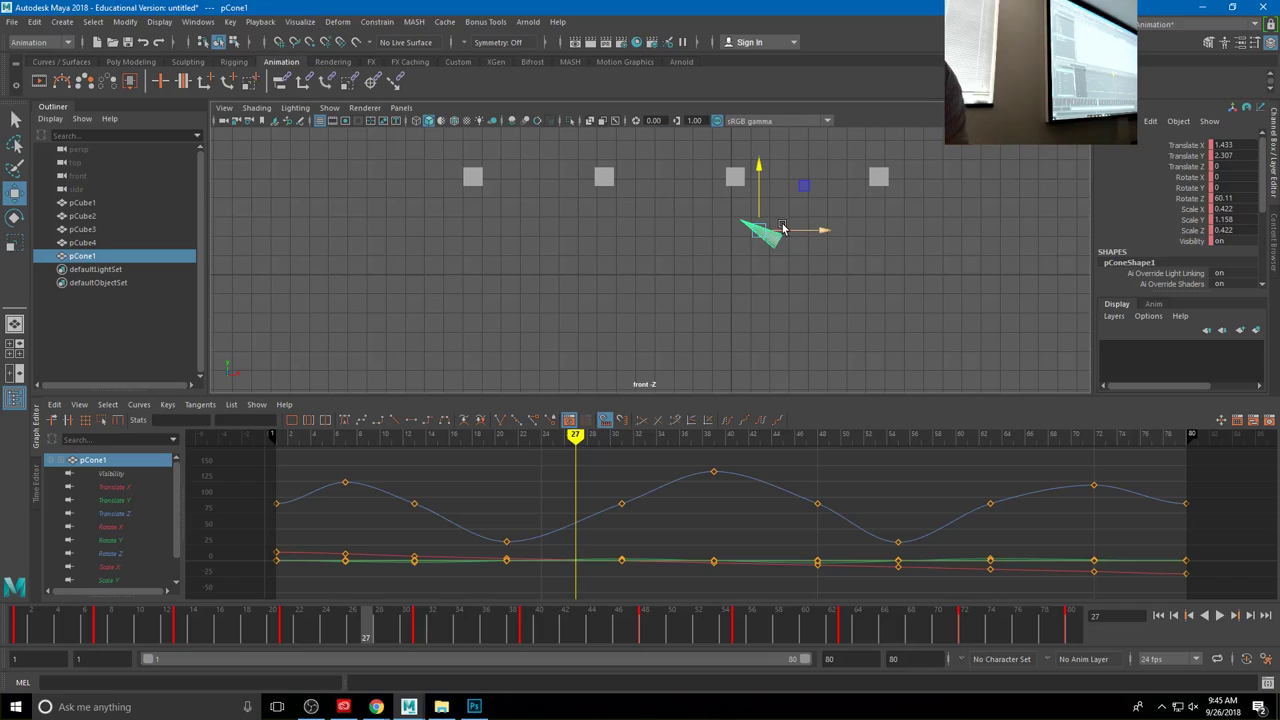
{"action": "scroll", "coordinate": [782, 229], "scroll_direction": "up", "scroll_amount": 1}
{"action": "middle_click_drag", "start_coordinate": [782, 229], "coordinate": [782, 321], "text": "alt"}
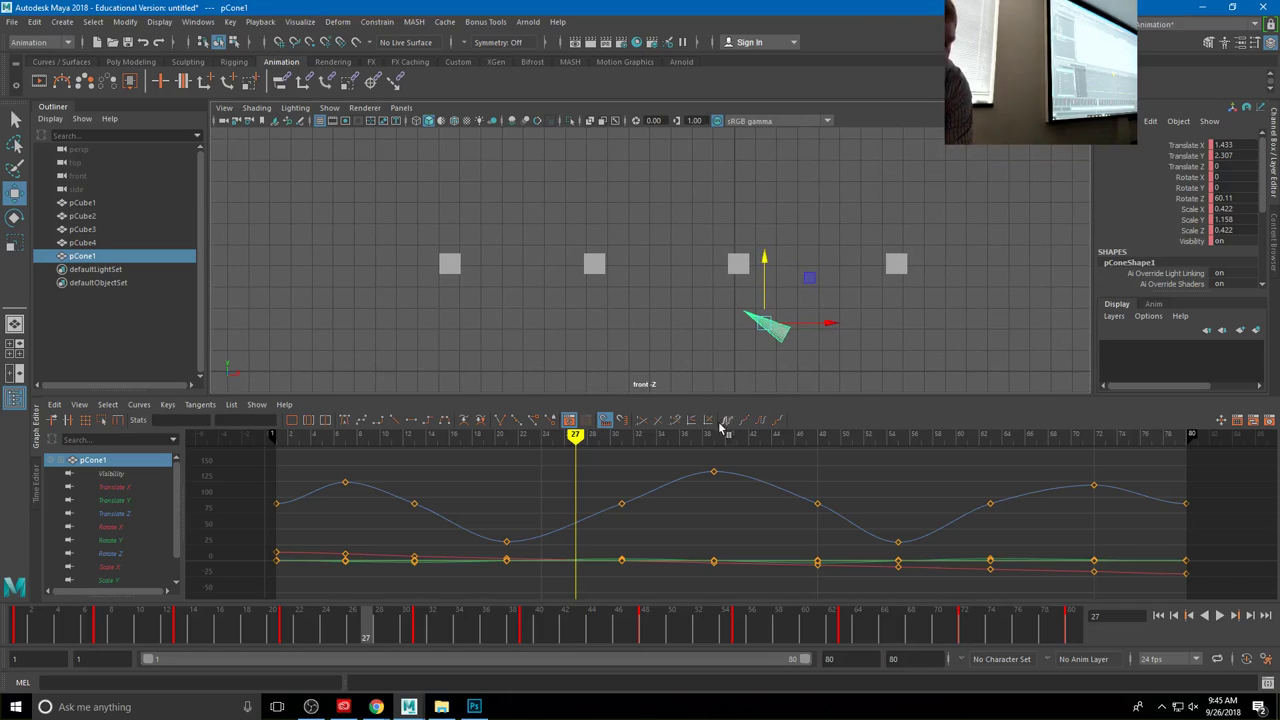
{"action": "left_click", "coordinate": [116, 501]}
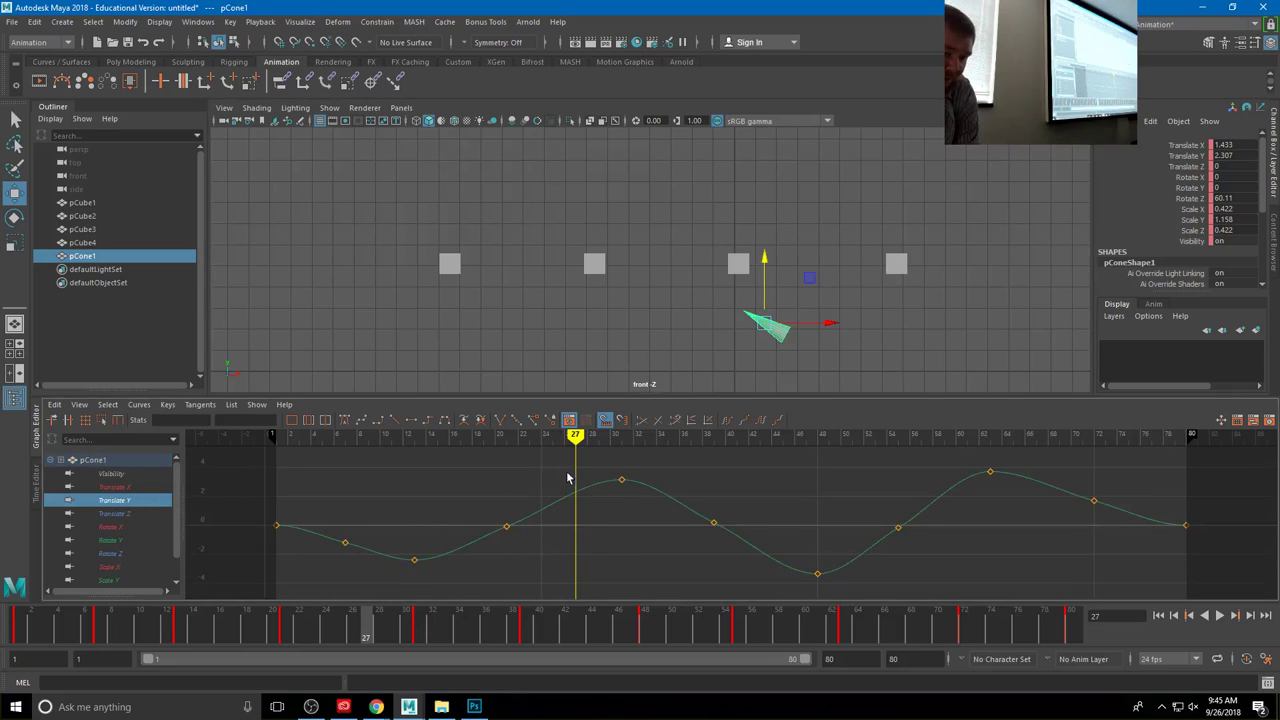
Step: Go to frame 31, try raising its Translate Y key to about 7.16, and undo it
{"action": "left_click_drag", "start_coordinate": [575, 439], "coordinate": [612, 420]}
{"action": "left_click", "coordinate": [621, 480]}
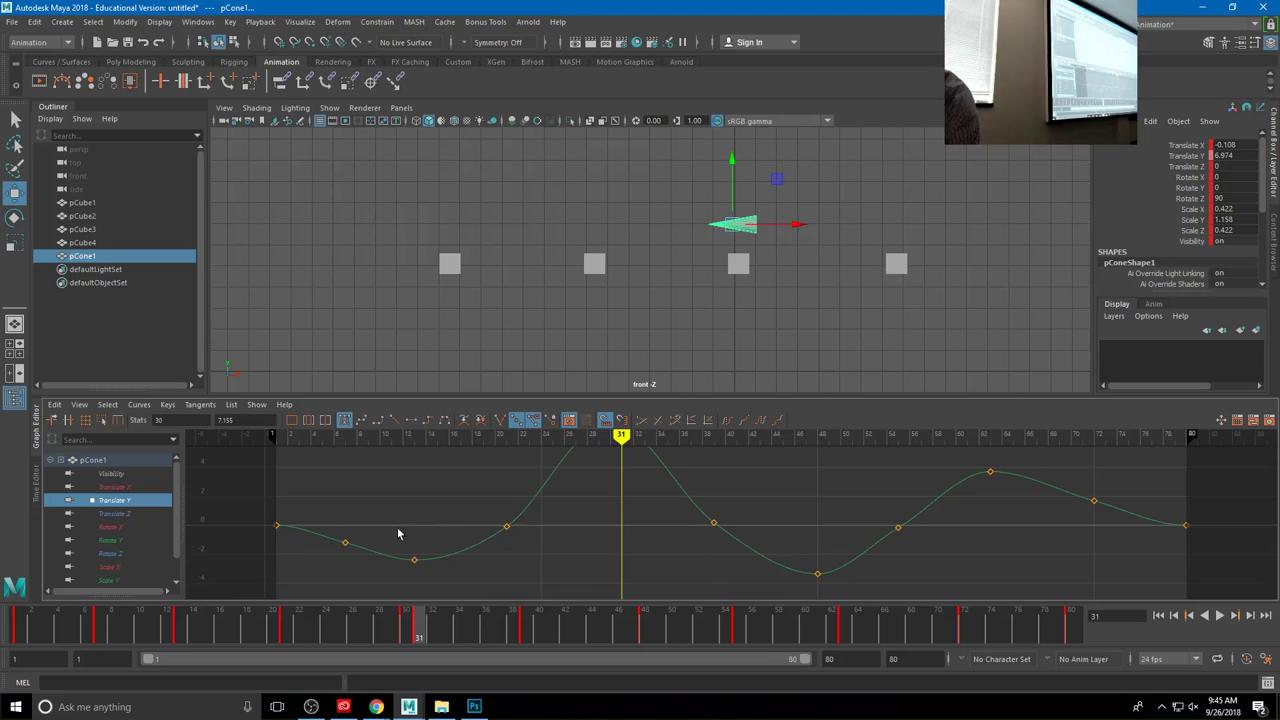
{"action": "key", "text": "ctrl+z"}
Step: Raise all of the cone's Translate Y keys together, bringing the frame 80 key to about 4.32
{"action": "left_click_drag", "start_coordinate": [237, 465], "coordinate": [1146, 598]}
{"action": "scroll", "coordinate": [871, 563], "scroll_direction": "up", "scroll_amount": 3}
{"action": "middle_click_drag", "start_coordinate": [871, 563], "coordinate": [865, 468]}
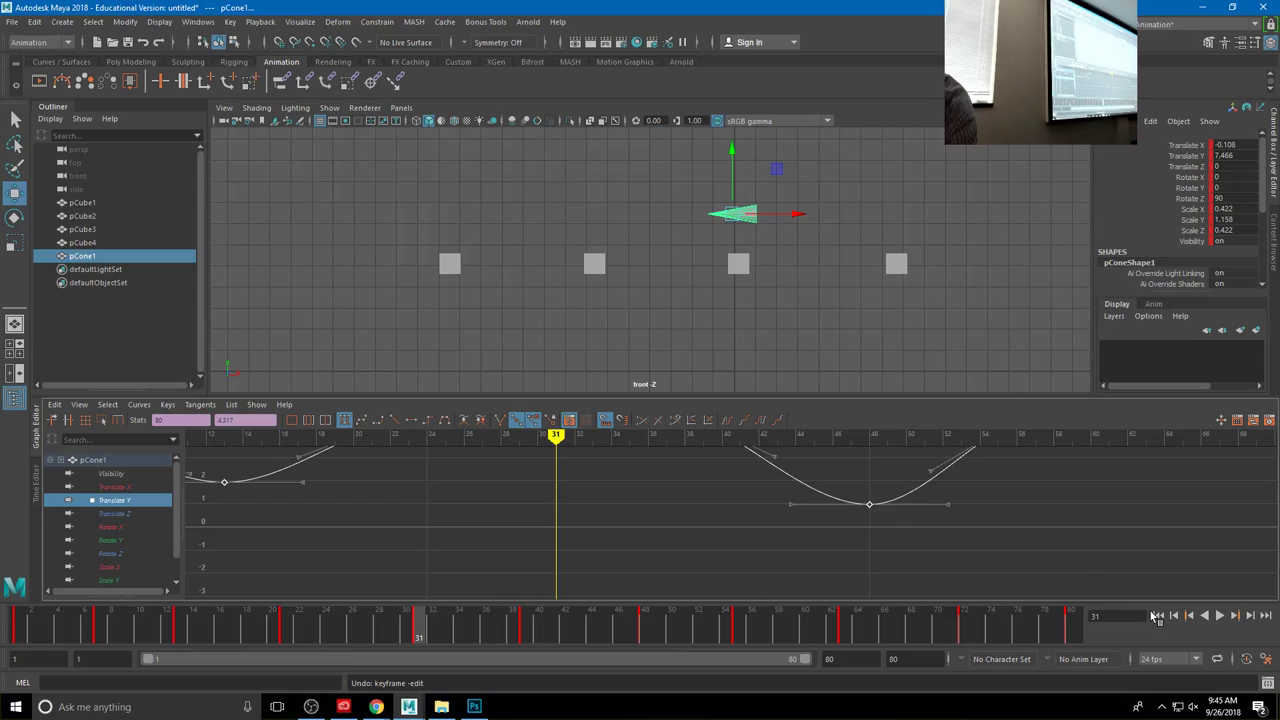
Step: Play the animation from the start and, during playback, raise all Translate Y keys further, the frame 80 key to about 6.13
{"action": "left_click", "coordinate": [1158, 615]}
{"action": "left_click", "coordinate": [1219, 616]}
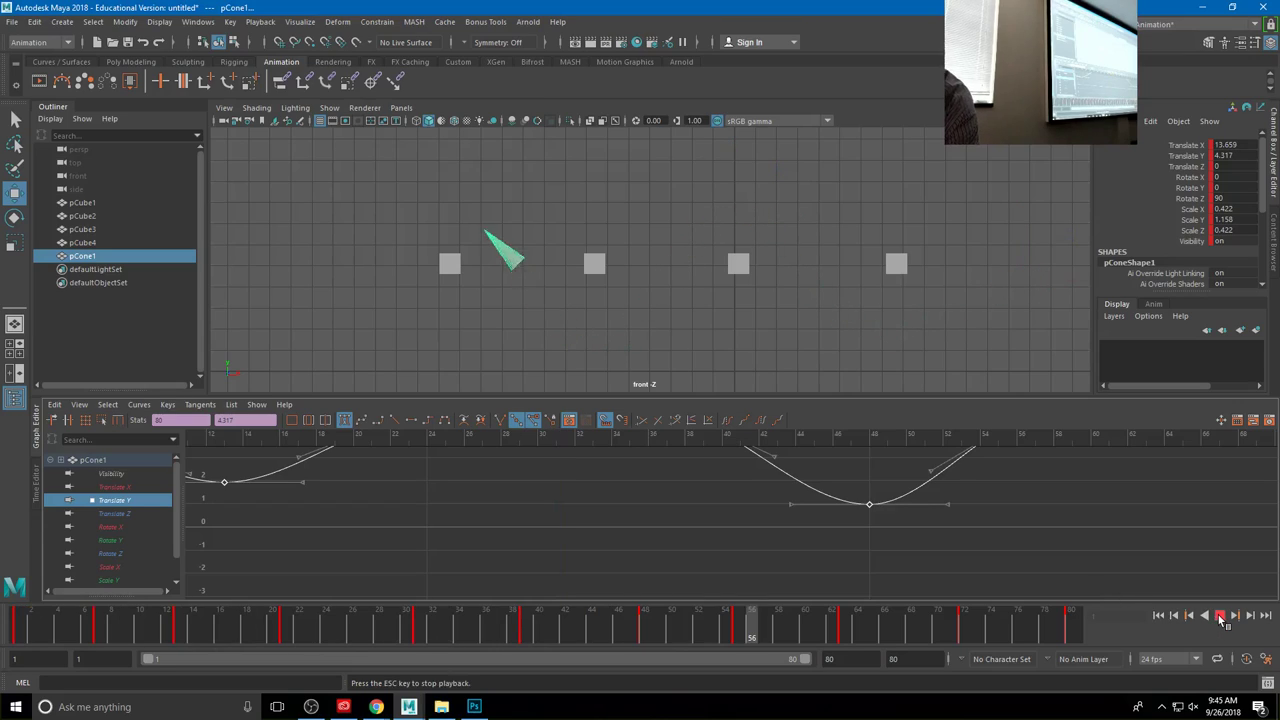
{"action": "middle_click_drag", "start_coordinate": [978, 549], "coordinate": [980, 511]}
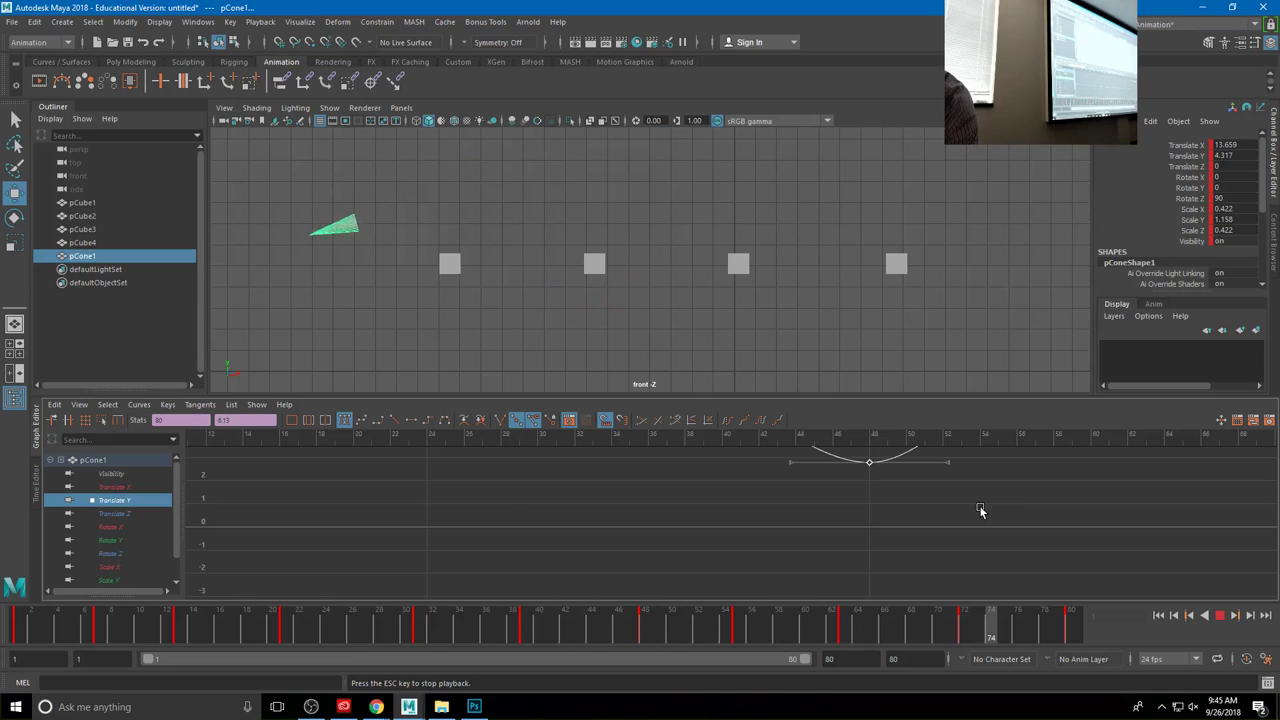
{"action": "left_click", "coordinate": [1220, 616]}
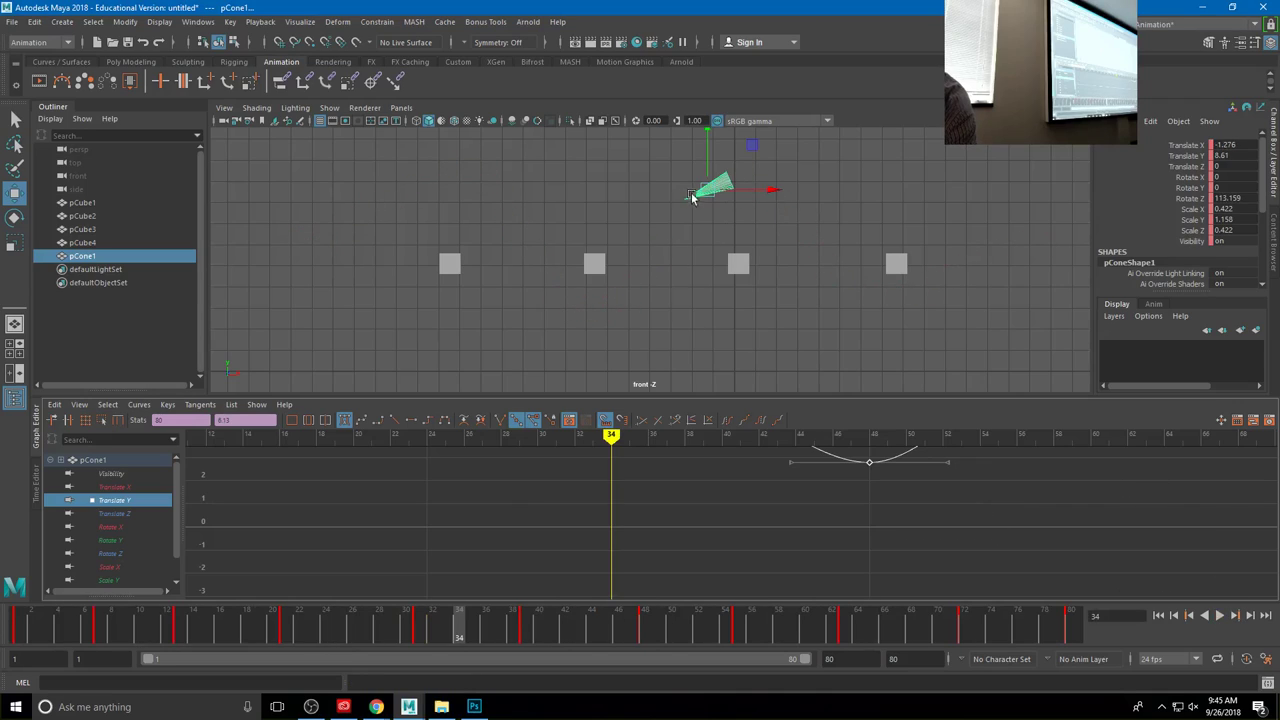
Step: Display the cone's Rotate Z curve and steepen the tangent of its frame 31 key
{"action": "left_click", "coordinate": [130, 554]}
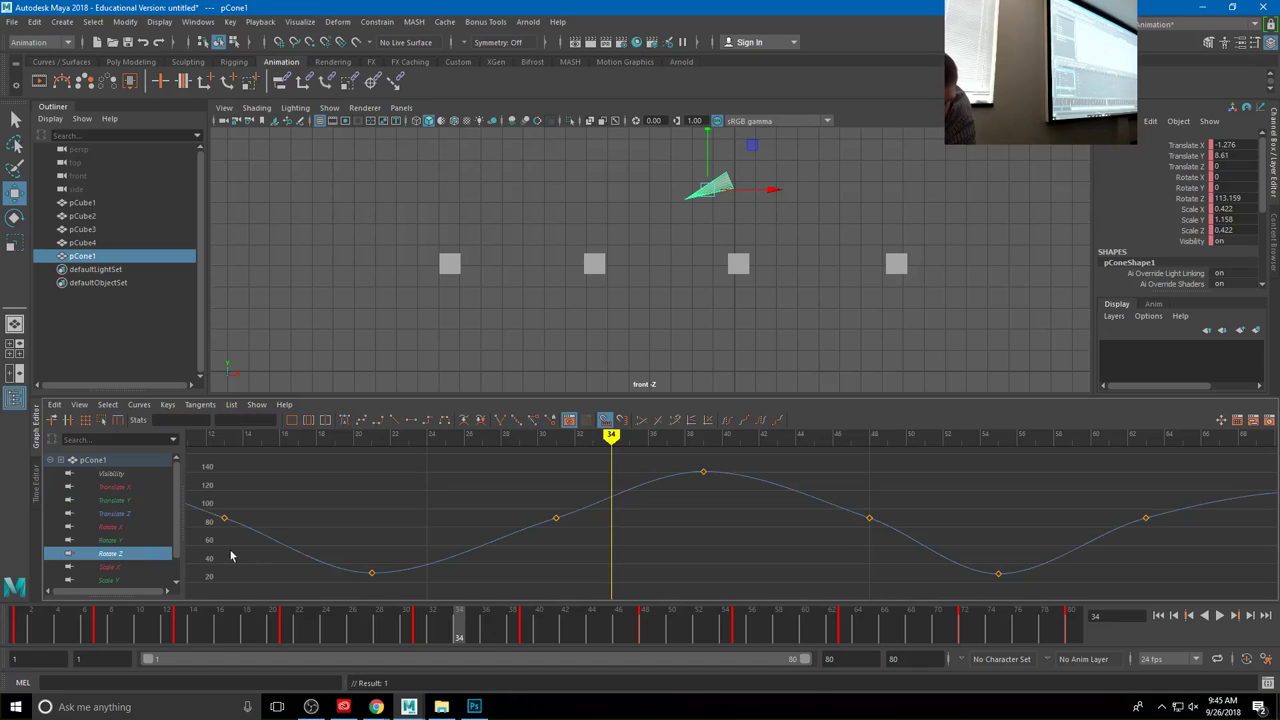
{"action": "left_click_drag", "start_coordinate": [501, 497], "coordinate": [628, 549]}
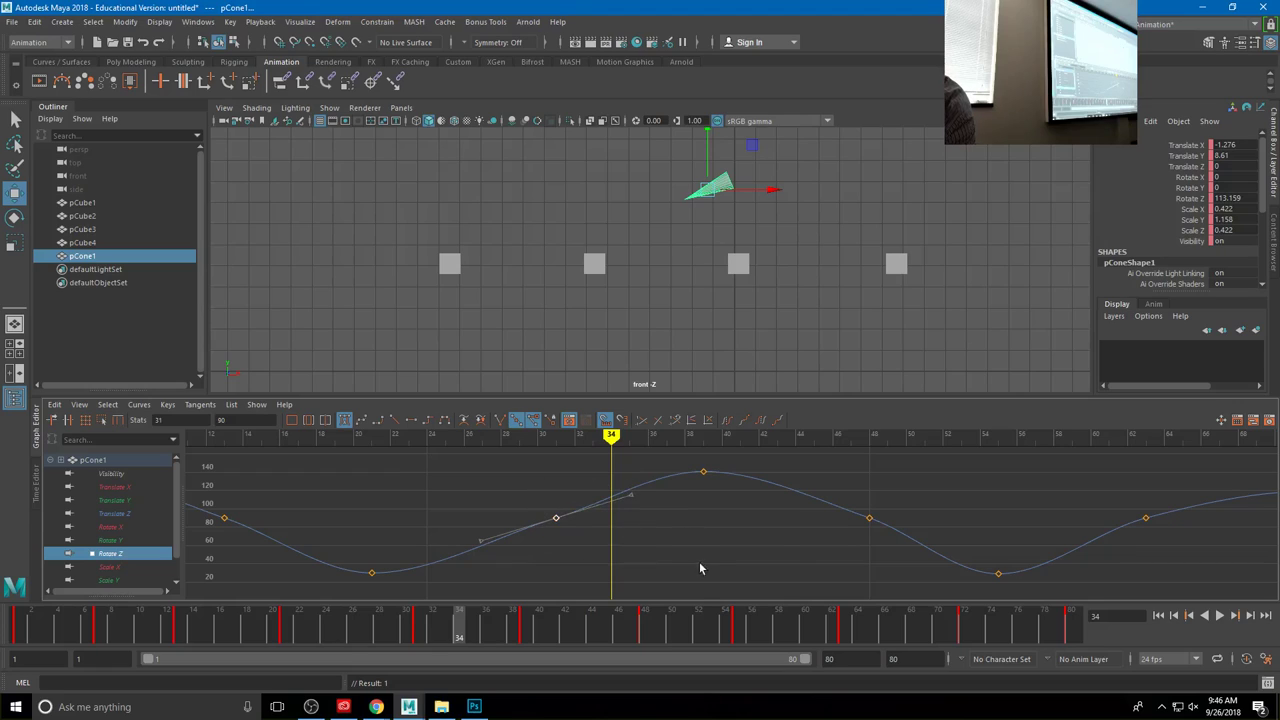
{"action": "key", "text": "a"}
{"action": "middle_click_drag", "start_coordinate": [679, 533], "coordinate": [674, 503]}
{"action": "key", "text": "ctrl+z"}
{"action": "left_click_drag", "start_coordinate": [618, 484], "coordinate": [676, 548]}
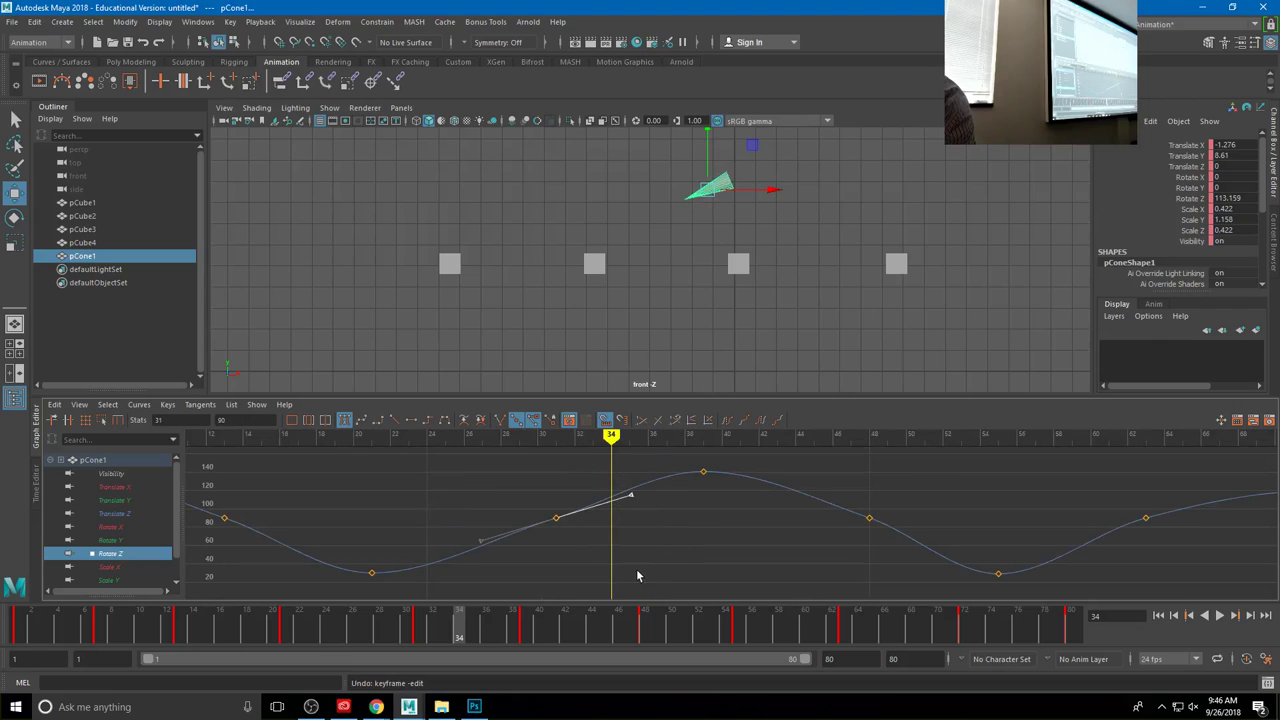
{"action": "middle_click_drag", "start_coordinate": [634, 549], "coordinate": [986, 523]}
{"action": "key", "text": "ctrl+z"}
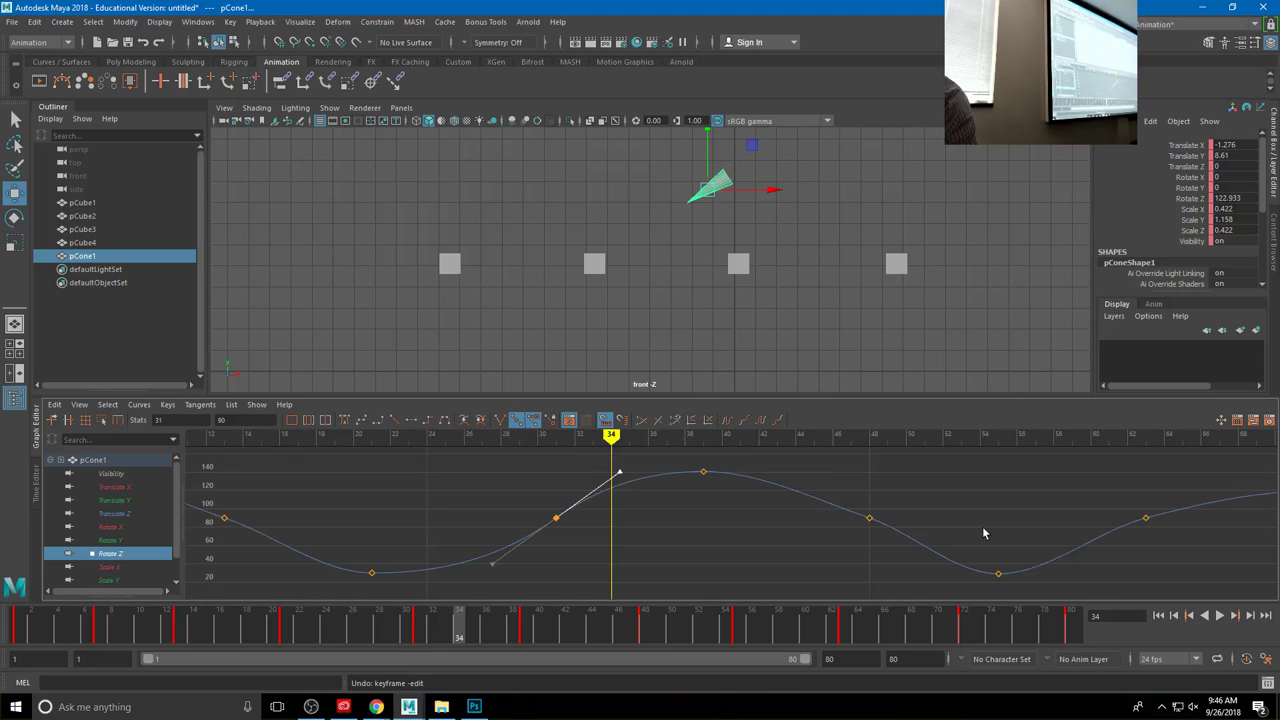
Step: Steepen the tangents of the Rotate Z keys at frames 48 and 63
{"action": "left_click", "coordinate": [869, 518]}
{"action": "left_click", "coordinate": [942, 543]}
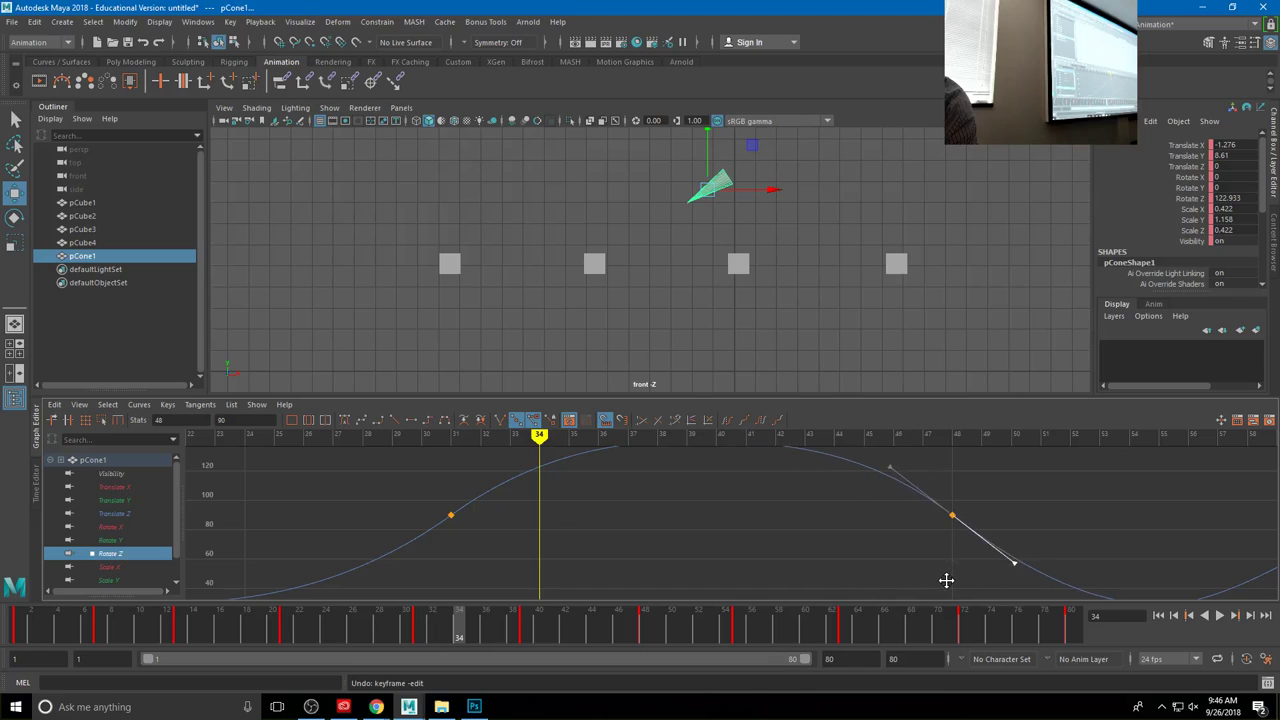
{"action": "key", "text": "a"}
{"action": "left_click", "coordinate": [990, 519]}
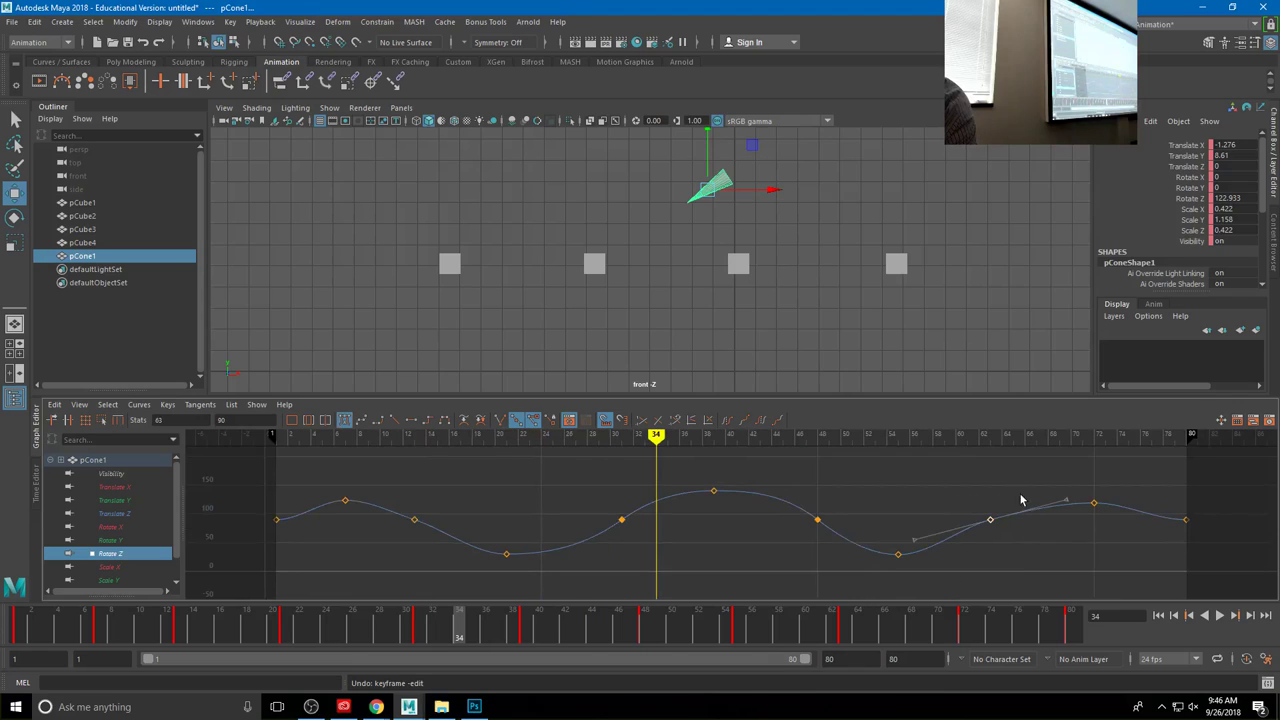
{"action": "middle_click_drag", "start_coordinate": [1073, 547], "coordinate": [1064, 539]}
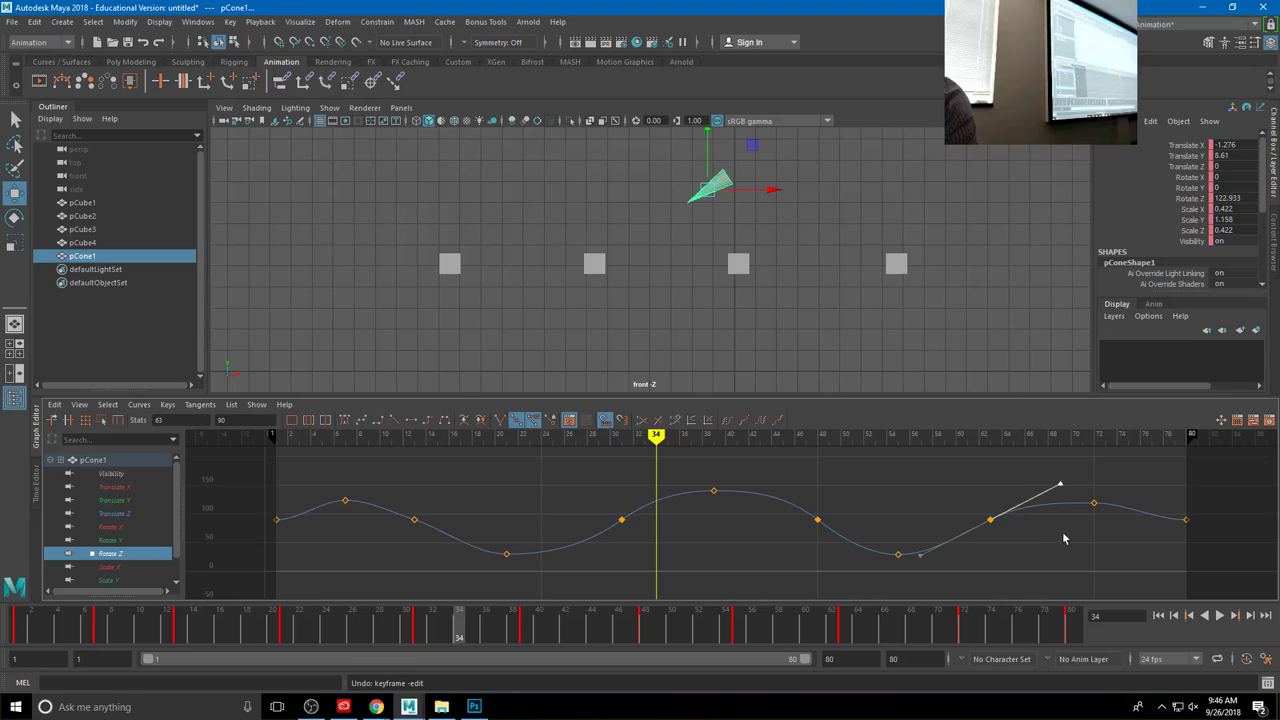
Step: Steepen the tangent of the Rotate Z key at frame 13
{"action": "left_click_drag", "start_coordinate": [1148, 494], "coordinate": [1192, 550]}
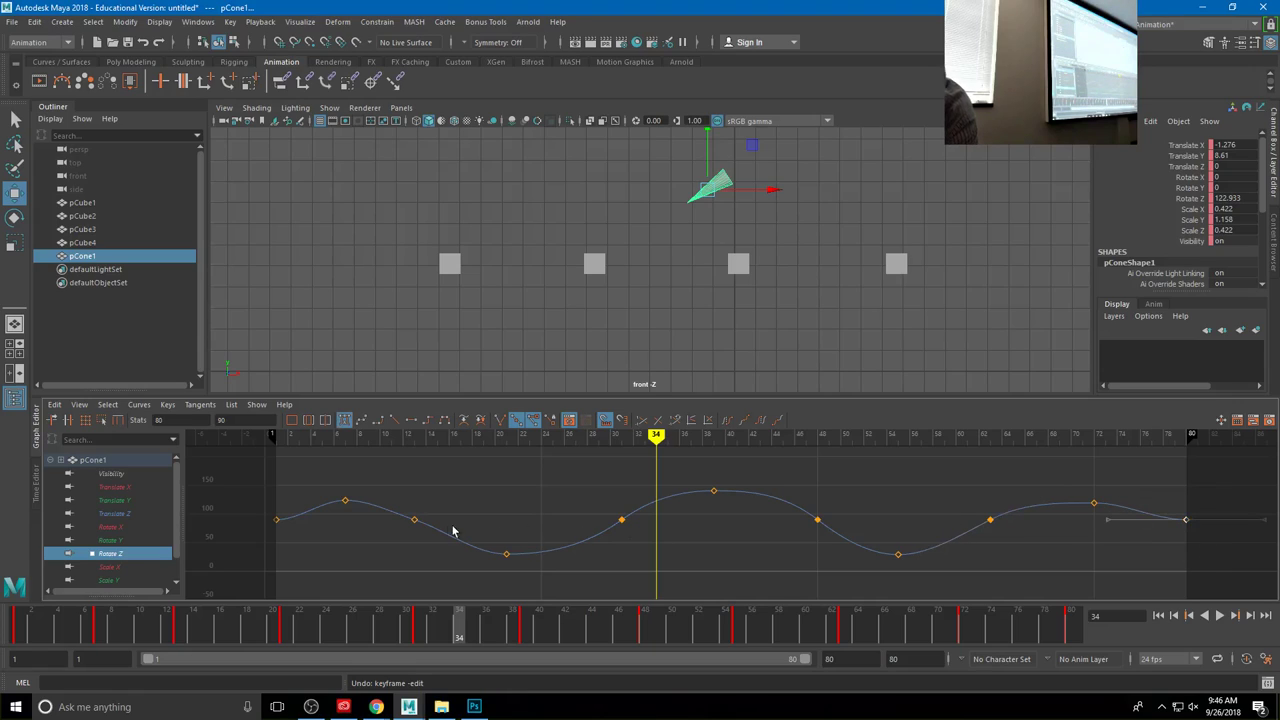
{"action": "left_click_drag", "start_coordinate": [436, 505], "coordinate": [372, 555]}
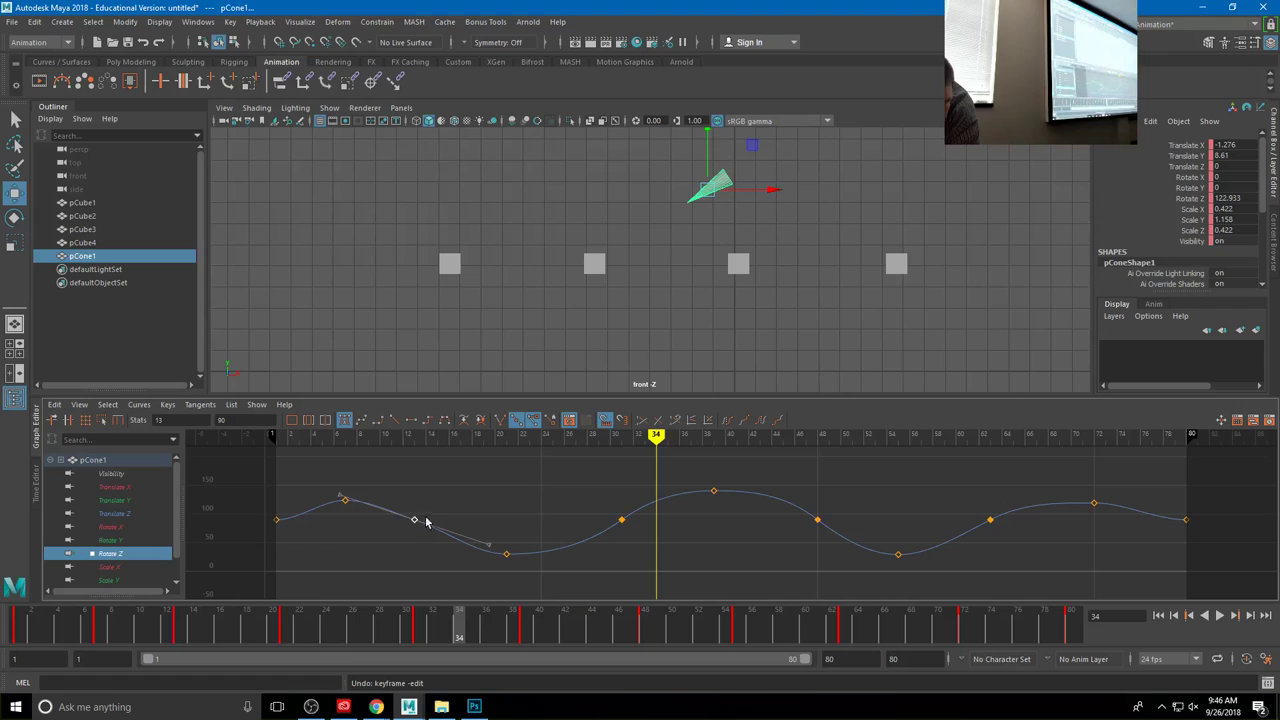
{"action": "left_click_drag", "start_coordinate": [502, 503], "coordinate": [467, 556]}
{"action": "left_click", "coordinate": [478, 557]}
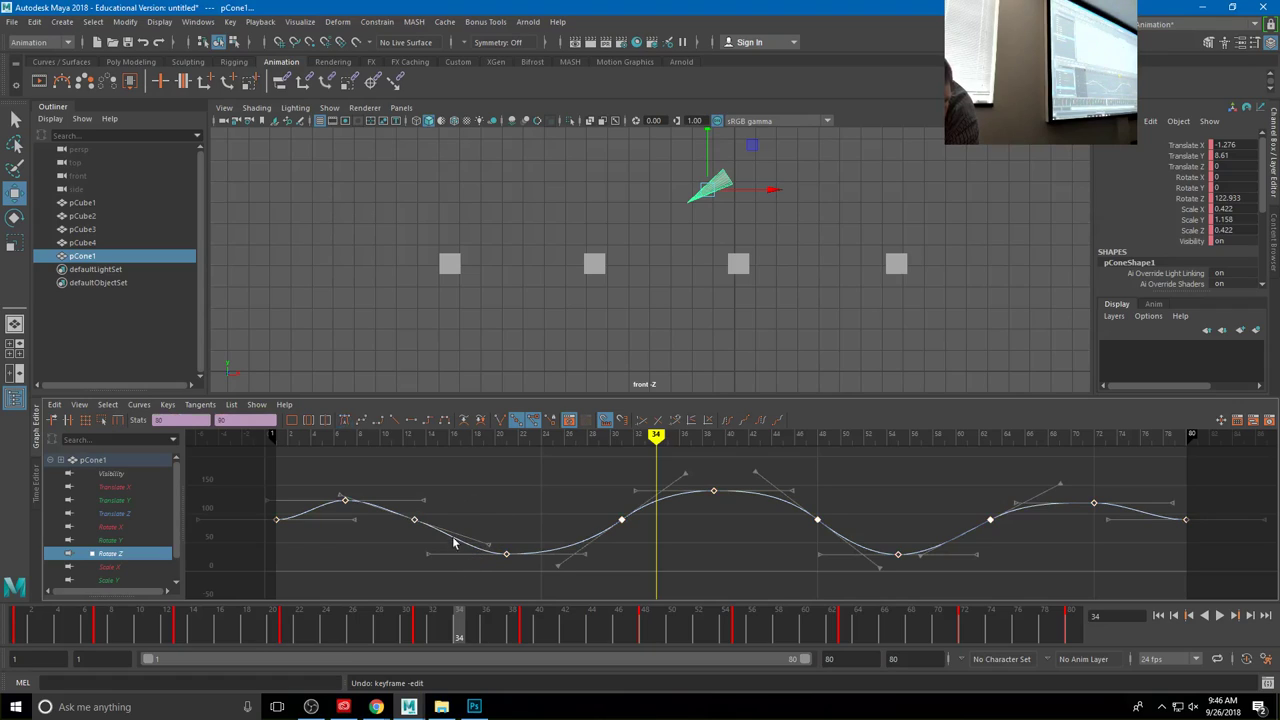
{"action": "left_click", "coordinate": [456, 541]}
{"action": "left_click_drag", "start_coordinate": [488, 502], "coordinate": [372, 556]}
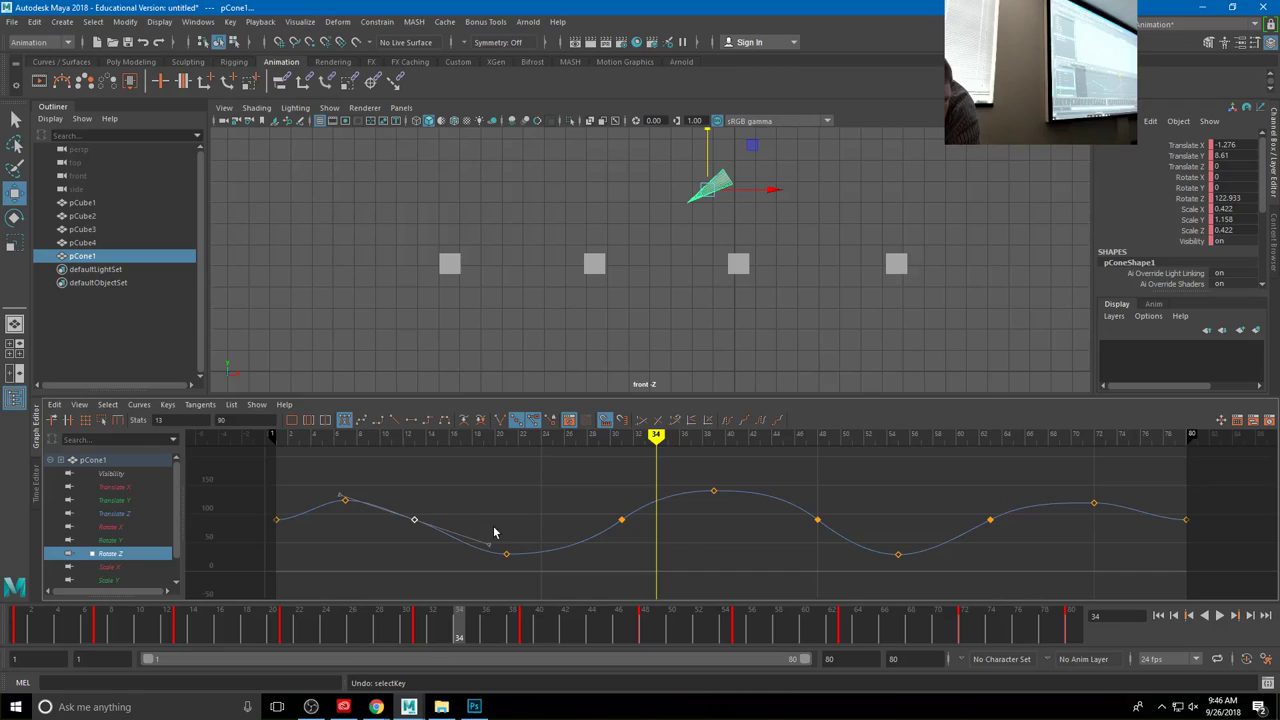
{"action": "middle_click_drag", "start_coordinate": [443, 562], "coordinate": [430, 570]}
Step: Slightly flatten the Rotate Z tangent at the frame 31 key and play the animation from the start
{"action": "left_click_drag", "start_coordinate": [613, 494], "coordinate": [641, 533]}
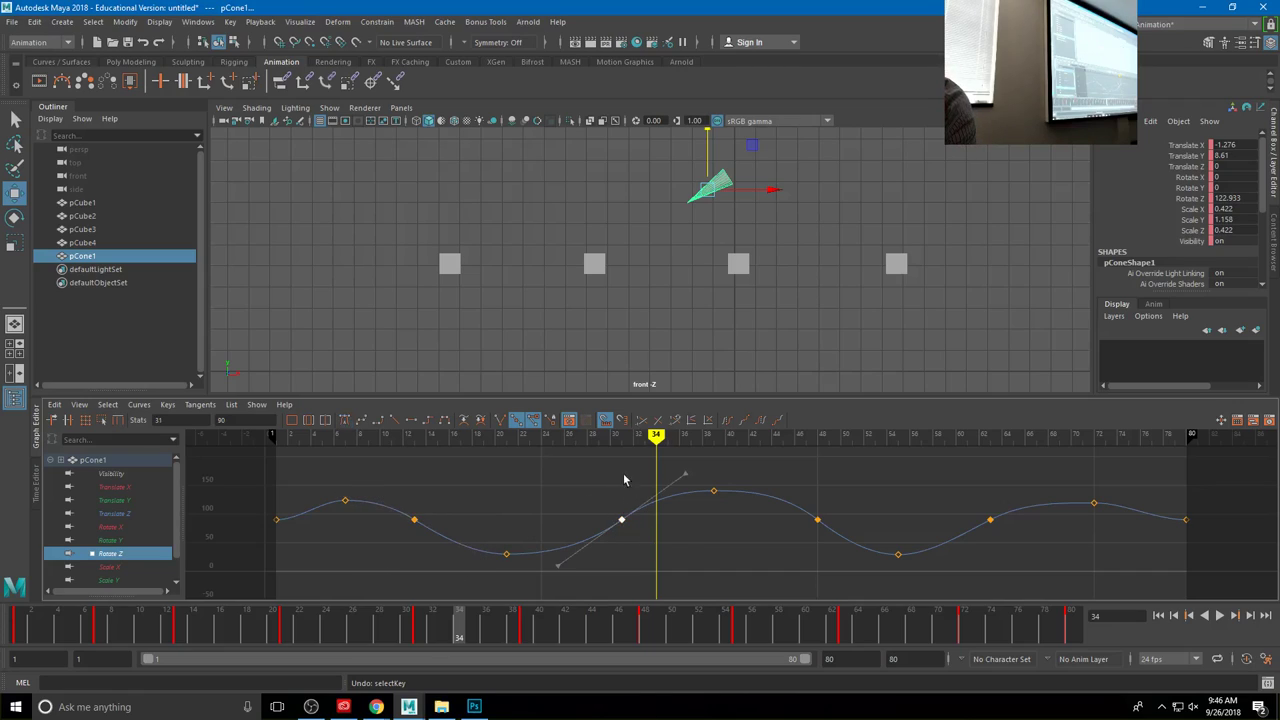
{"action": "left_click_drag", "start_coordinate": [657, 472], "coordinate": [701, 506]}
{"action": "middle_click_drag", "start_coordinate": [680, 474], "coordinate": [683, 483]}
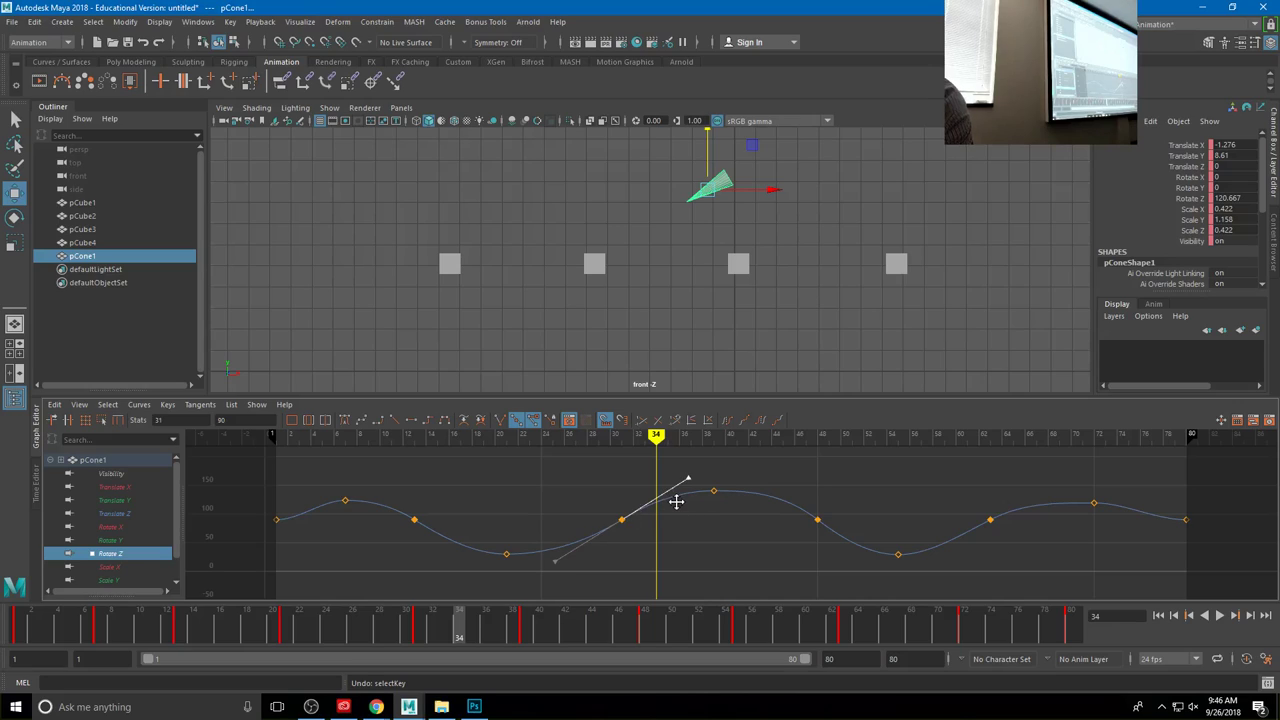
{"action": "middle_click_drag", "start_coordinate": [676, 501], "coordinate": [678, 498]}
{"action": "mouse_move", "coordinate": [1007, 562]}
{"action": "middle_mouse_down"}
{"action": "mouse_move", "coordinate": [1014, 583]}
{"action": "mouse_move", "coordinate": [993, 577]}
{"action": "middle_mouse_up"}
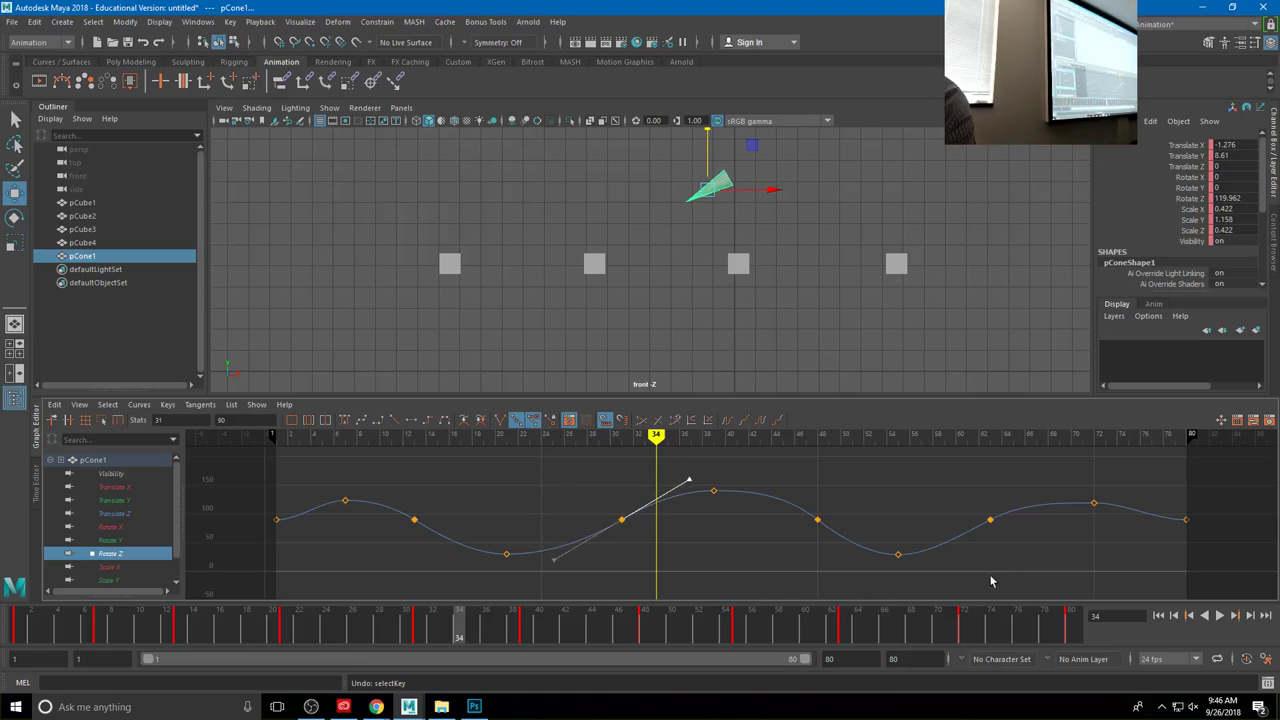
{"action": "left_click_drag", "start_coordinate": [953, 480], "coordinate": [1042, 526]}
{"action": "scroll", "coordinate": [1061, 519], "scroll_direction": "up", "scroll_amount": 2}
{"action": "key", "text": "a"}
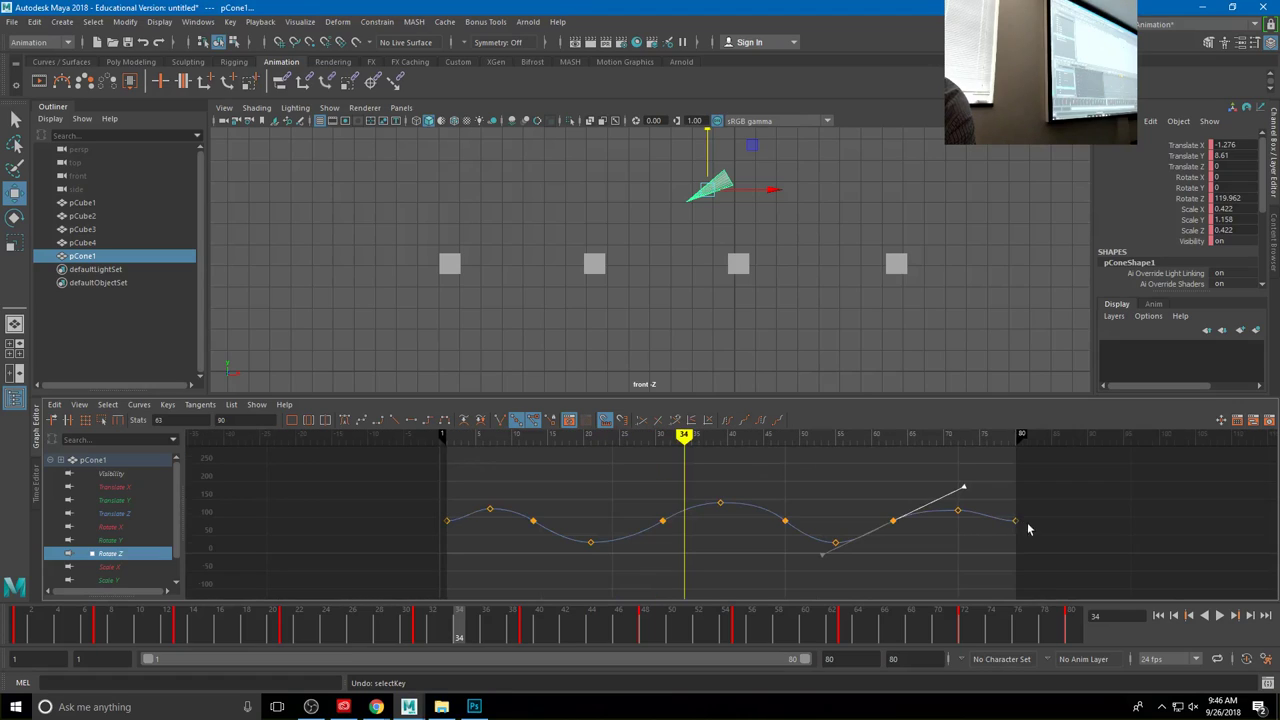
{"action": "left_click", "coordinate": [1158, 615]}
{"action": "left_click", "coordinate": [1219, 615]}
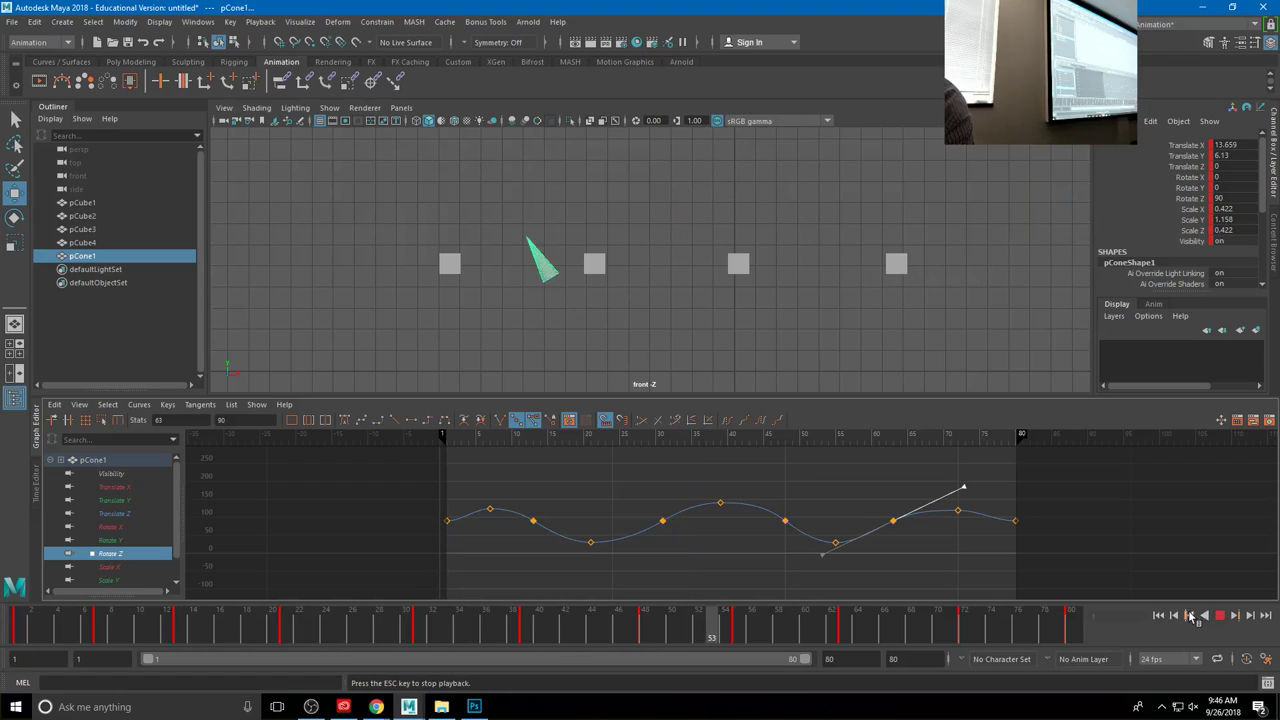
{"action": "left_click", "coordinate": [1219, 615]}
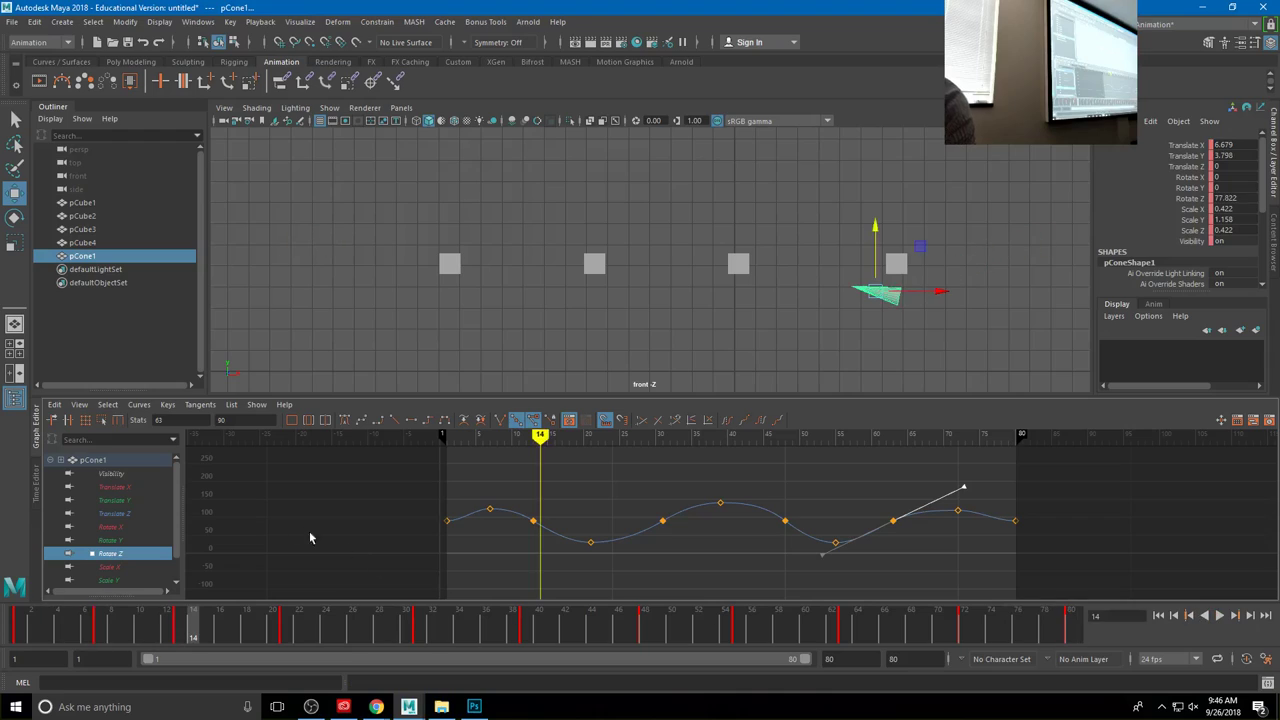
Step: Display the Translate Y curve and lower its peak keys at frames 31 and 63 together
{"action": "left_click", "coordinate": [115, 500]}
{"action": "left_click_drag", "start_coordinate": [588, 458], "coordinate": [930, 489]}
{"action": "middle_click_drag", "start_coordinate": [926, 531], "coordinate": [925, 550]}
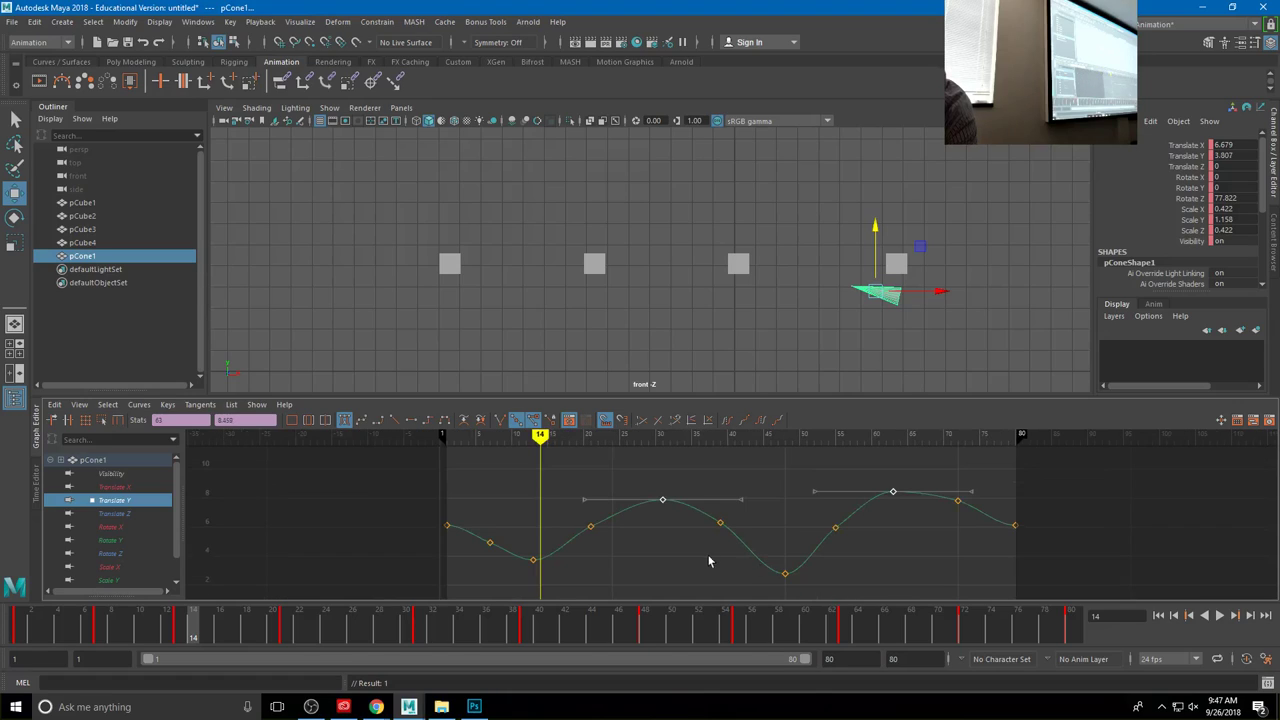
Step: Raise the Translate Y key at frame 48 to about 3.62 and play the animation from the start
{"action": "left_click_drag", "start_coordinate": [708, 556], "coordinate": [867, 590]}
{"action": "middle_click_drag", "start_coordinate": [867, 590], "coordinate": [864, 567]}
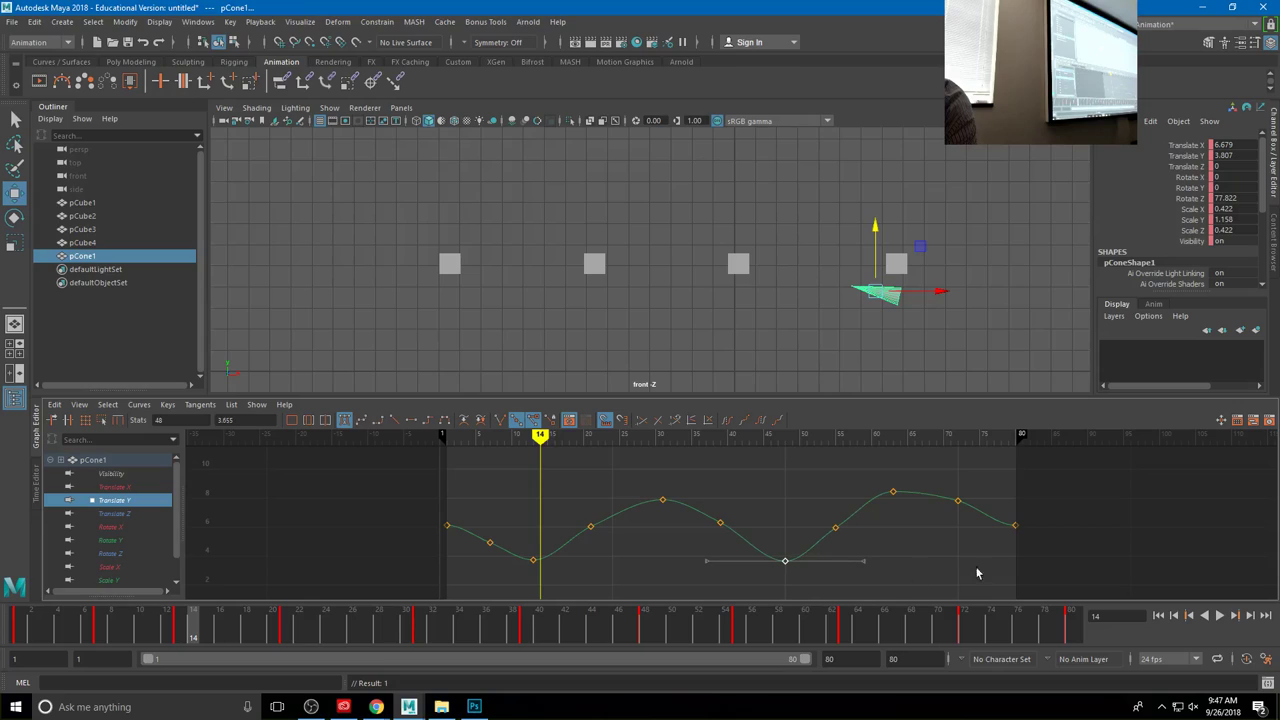
{"action": "left_click_drag", "start_coordinate": [825, 494], "coordinate": [876, 554]}
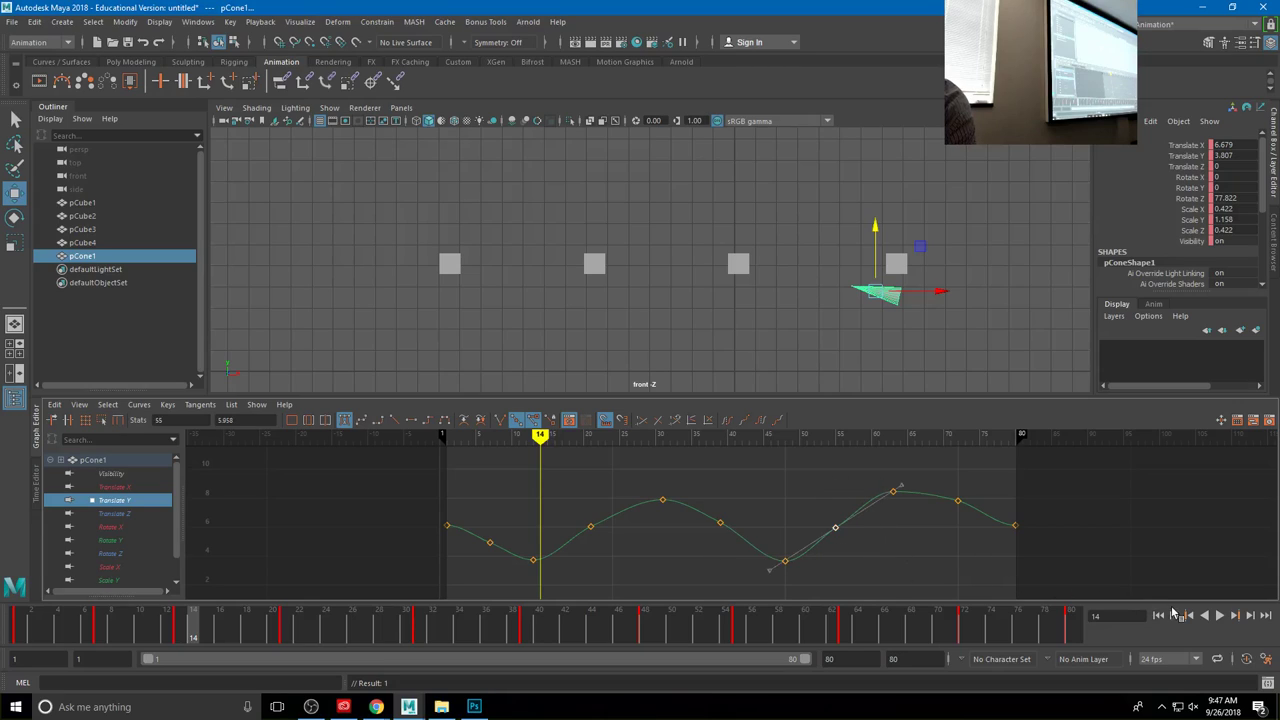
{"action": "left_click", "coordinate": [1158, 615]}
{"action": "left_click", "coordinate": [1214, 615]}
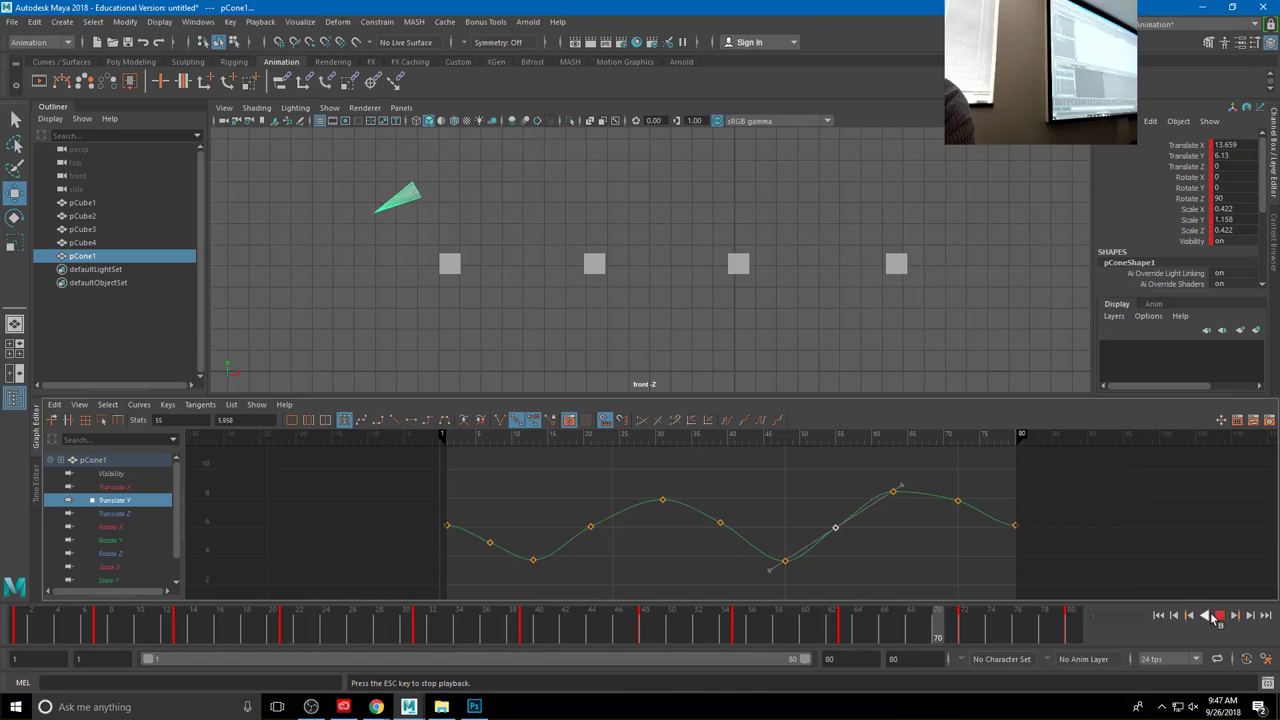
{"action": "left_click", "coordinate": [1216, 615]}
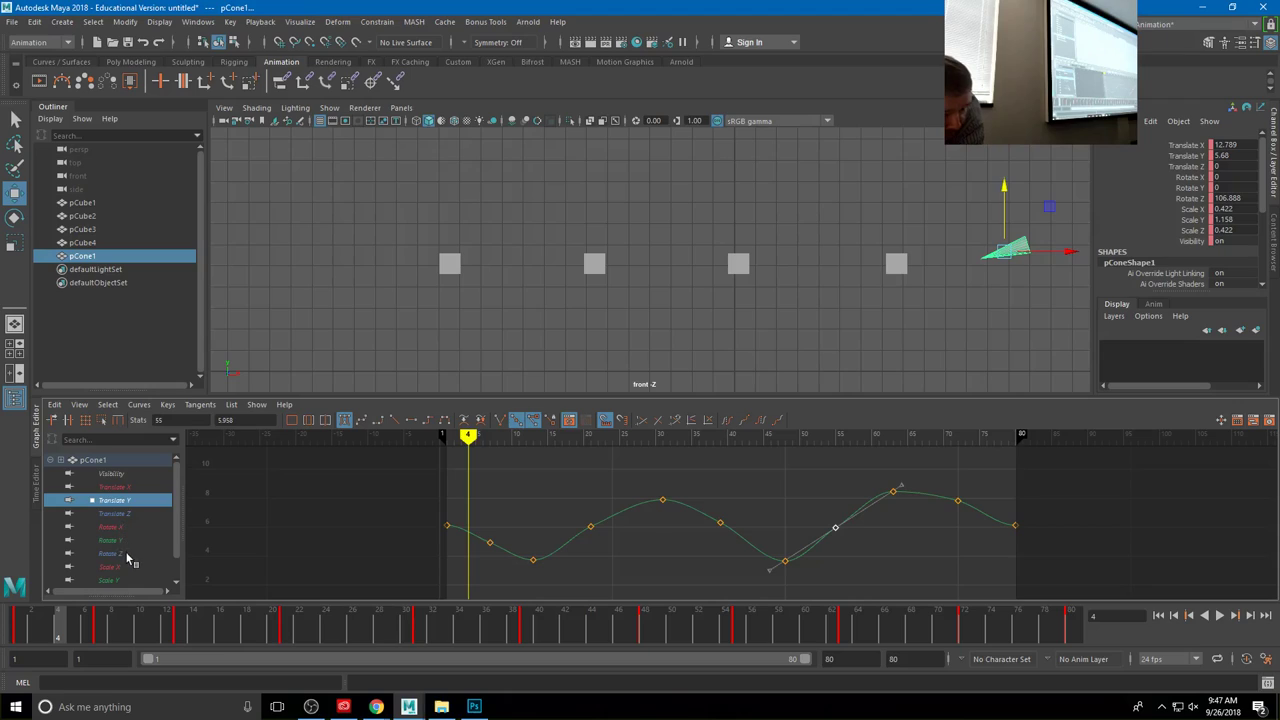
Step: Display the Rotate Z curve, go to frame 55, and raise the low keys at frames 21 and 55 together, the latter to about 38.67
{"action": "left_click", "coordinate": [127, 555]}
{"action": "left_click_drag", "start_coordinate": [395, 460], "coordinate": [1038, 597]}
{"action": "left_click_drag", "start_coordinate": [706, 437], "coordinate": [836, 437]}
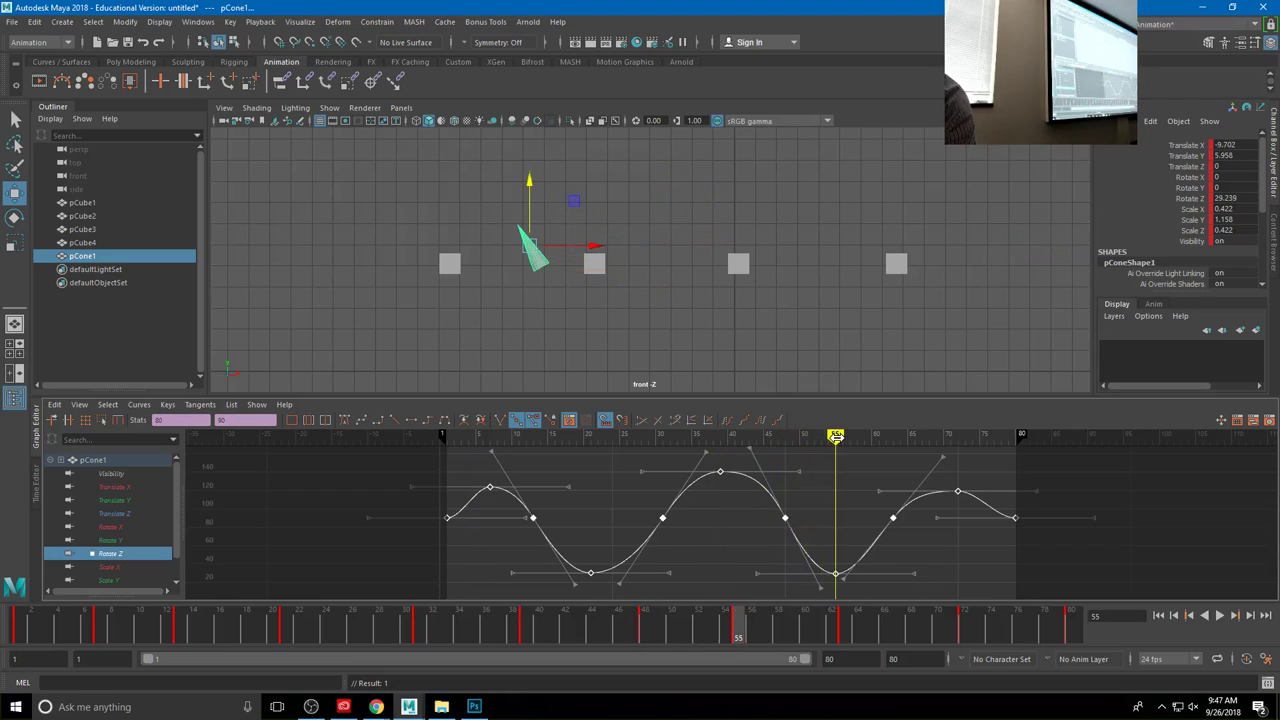
{"action": "left_click_drag", "start_coordinate": [613, 580], "coordinate": [900, 593]}
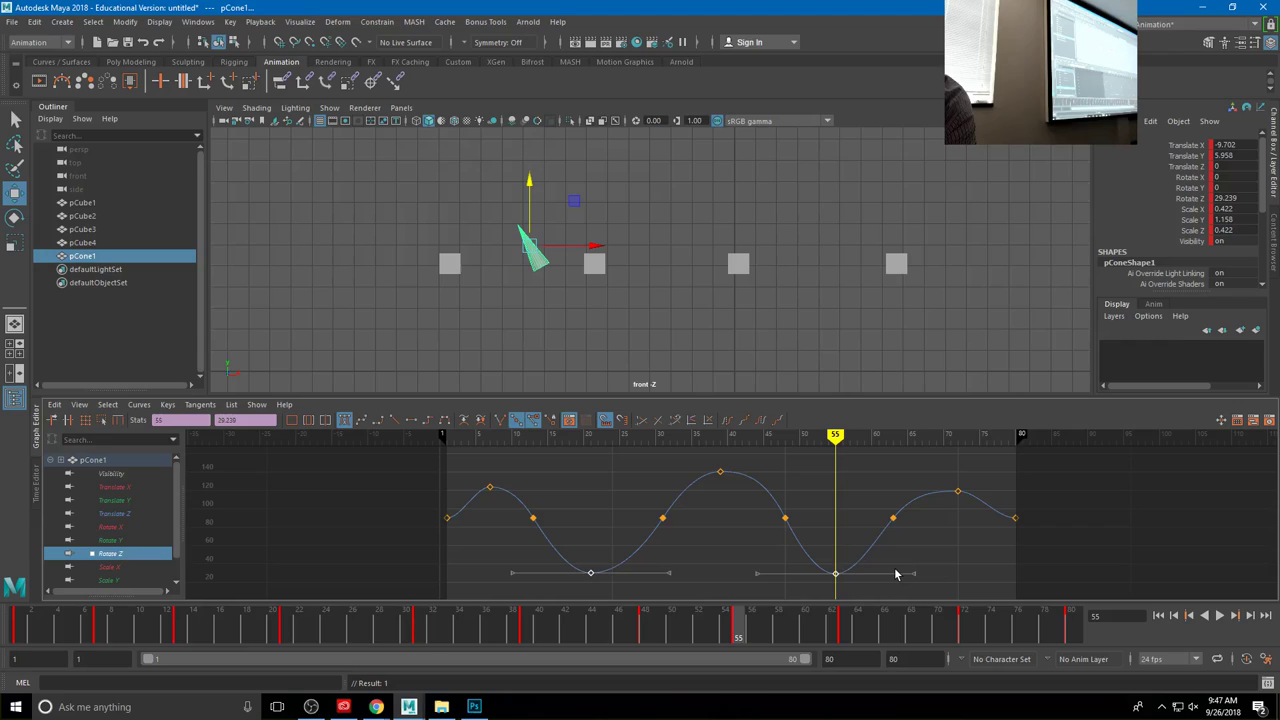
{"action": "middle_click_drag", "start_coordinate": [896, 574], "coordinate": [893, 558], "text": "shift"}
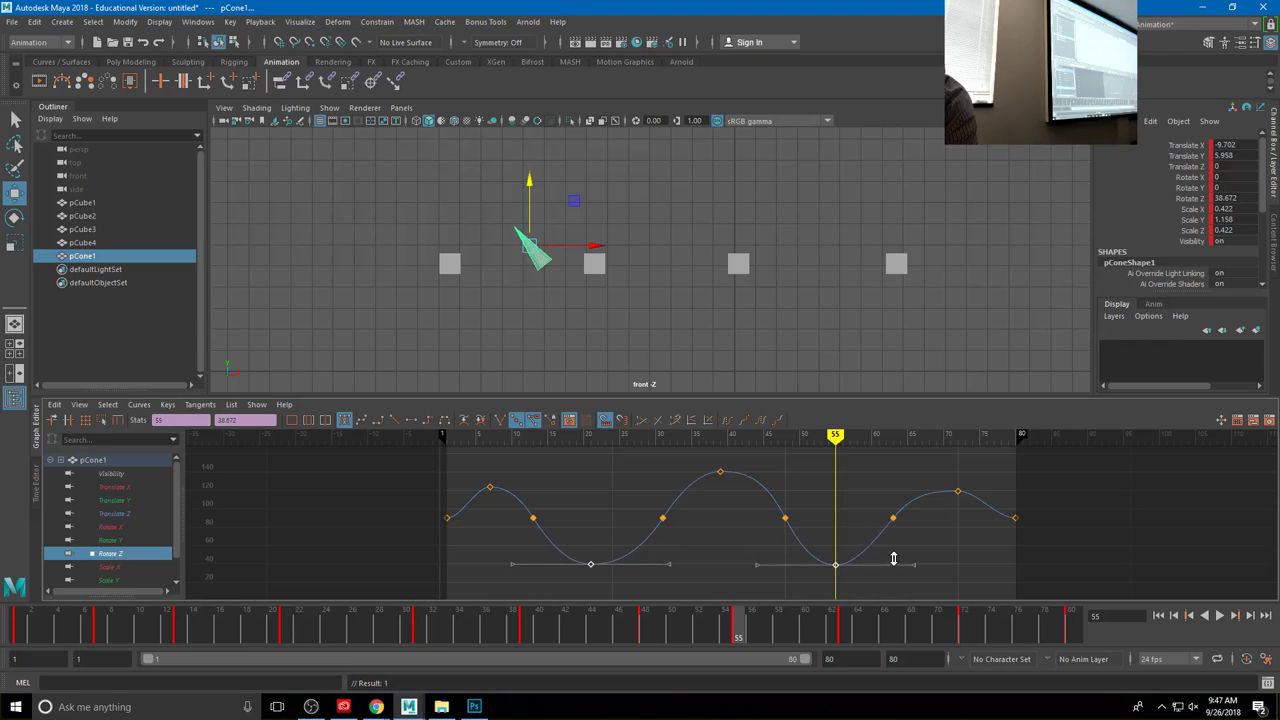
Step: Try scaling up the values of all Rotate Z keys between the first and last, play the animation from the start, and undo the scaling
{"action": "left_click_drag", "start_coordinate": [470, 468], "coordinate": [1008, 597]}
{"action": "key", "text": "f"}
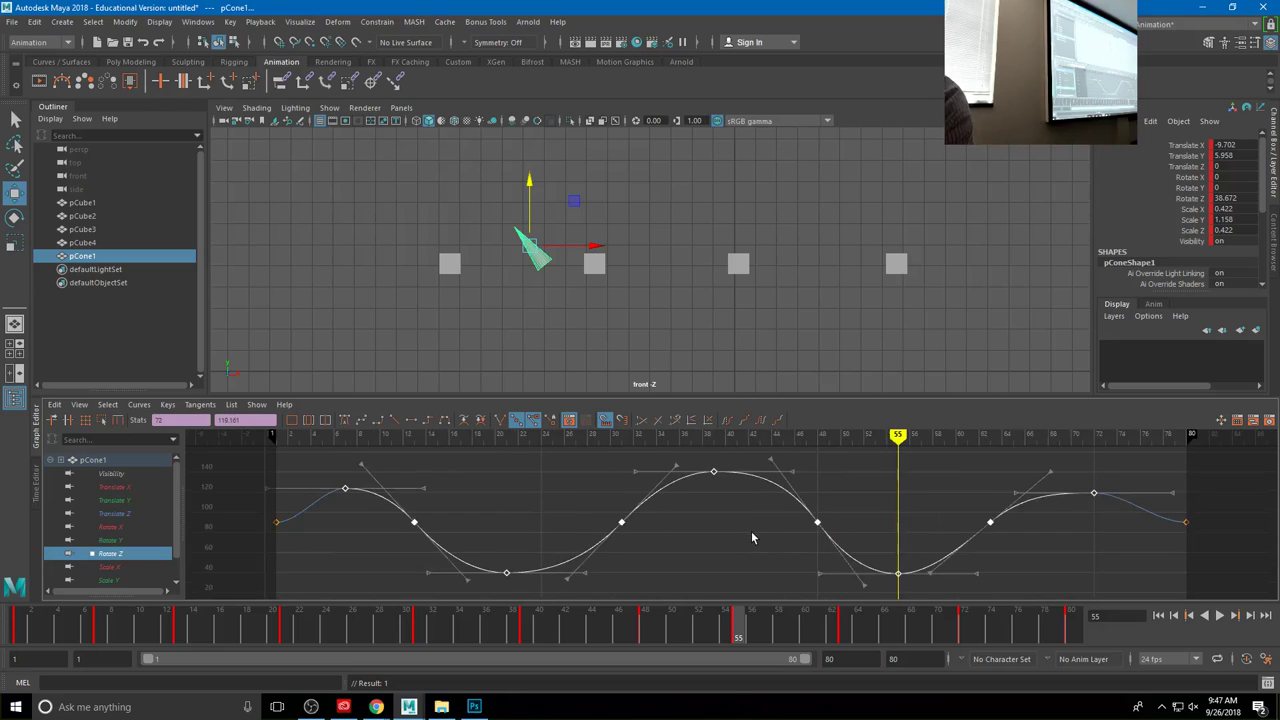
{"action": "key", "text": "r"}
{"action": "middle_click_drag", "start_coordinate": [751, 538], "coordinate": [759, 461]}
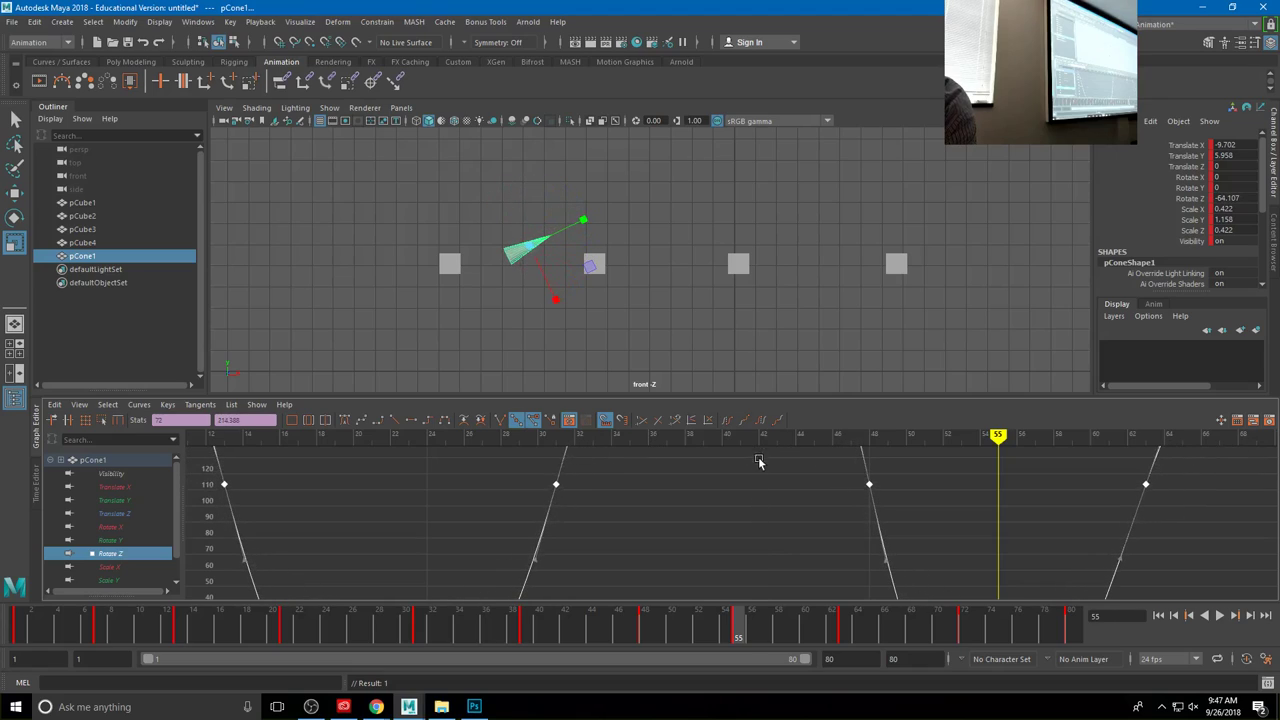
{"action": "key", "text": "f"}
{"action": "scroll", "coordinate": [797, 515], "scroll_direction": "down", "scroll_amount": 2}
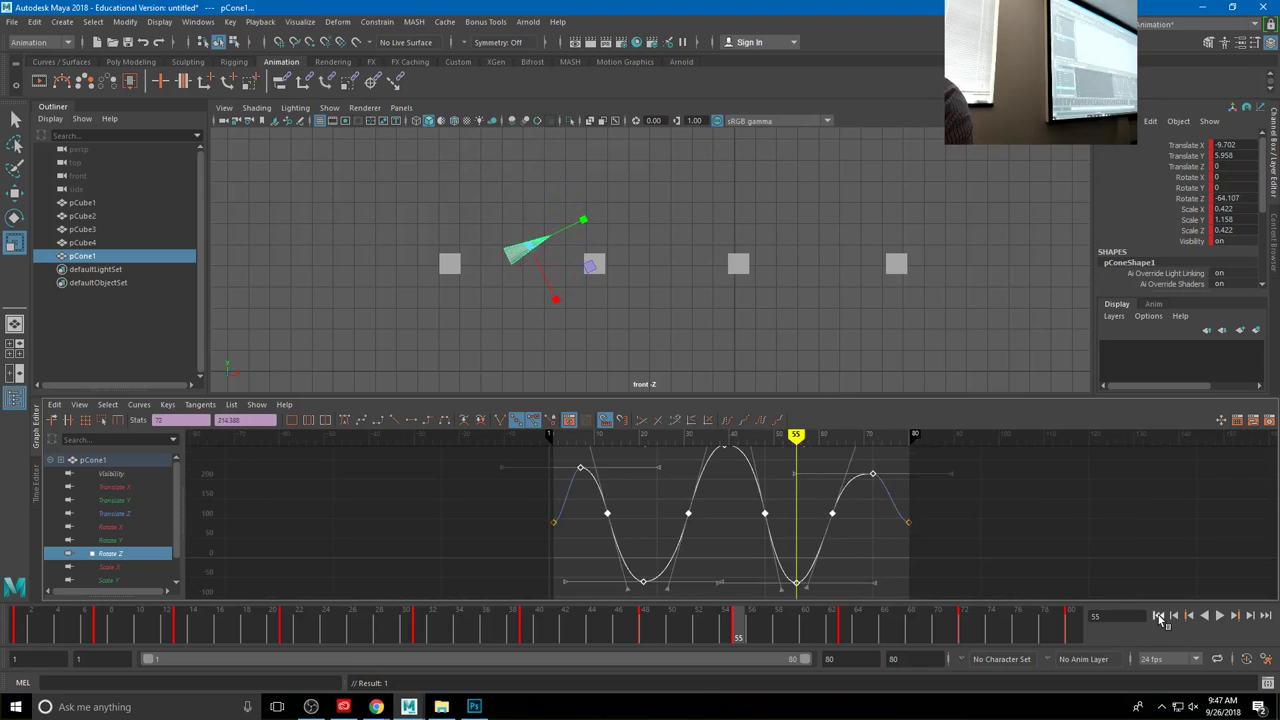
{"action": "left_click", "coordinate": [1159, 617]}
{"action": "left_click", "coordinate": [1219, 617]}
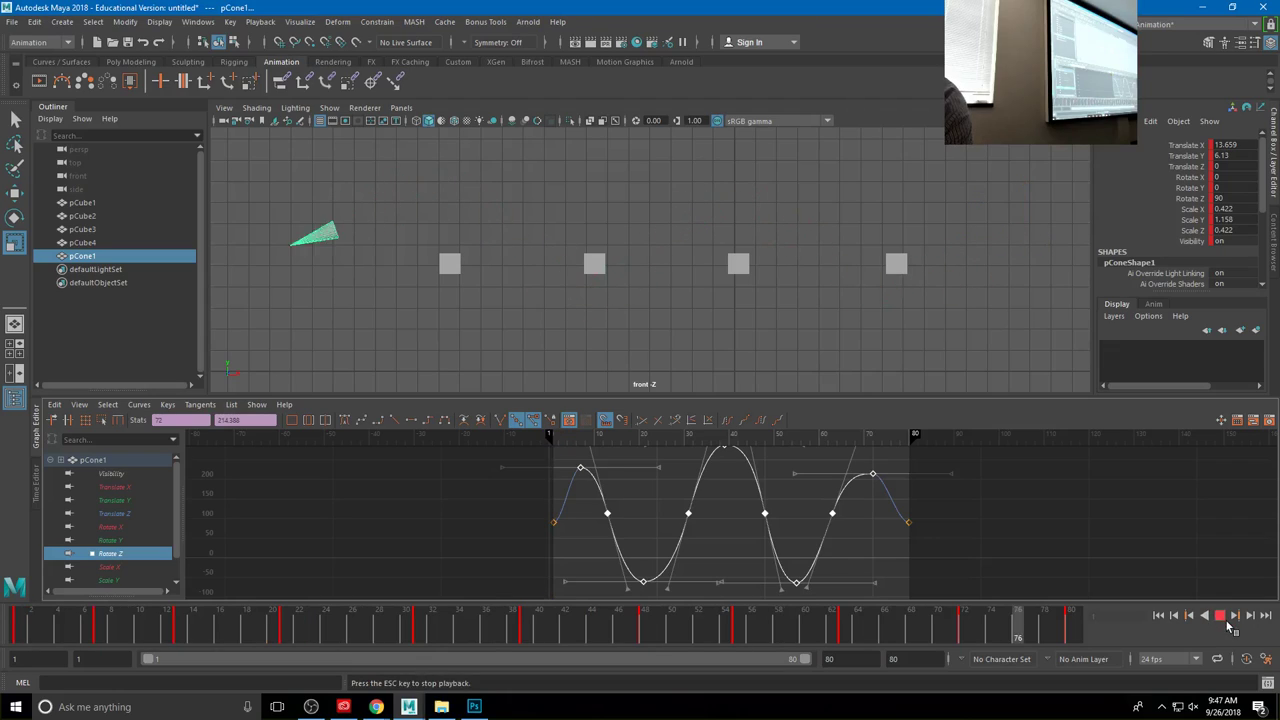
{"action": "left_click", "coordinate": [1222, 617]}
{"action": "key", "text": "ctrl+z"}
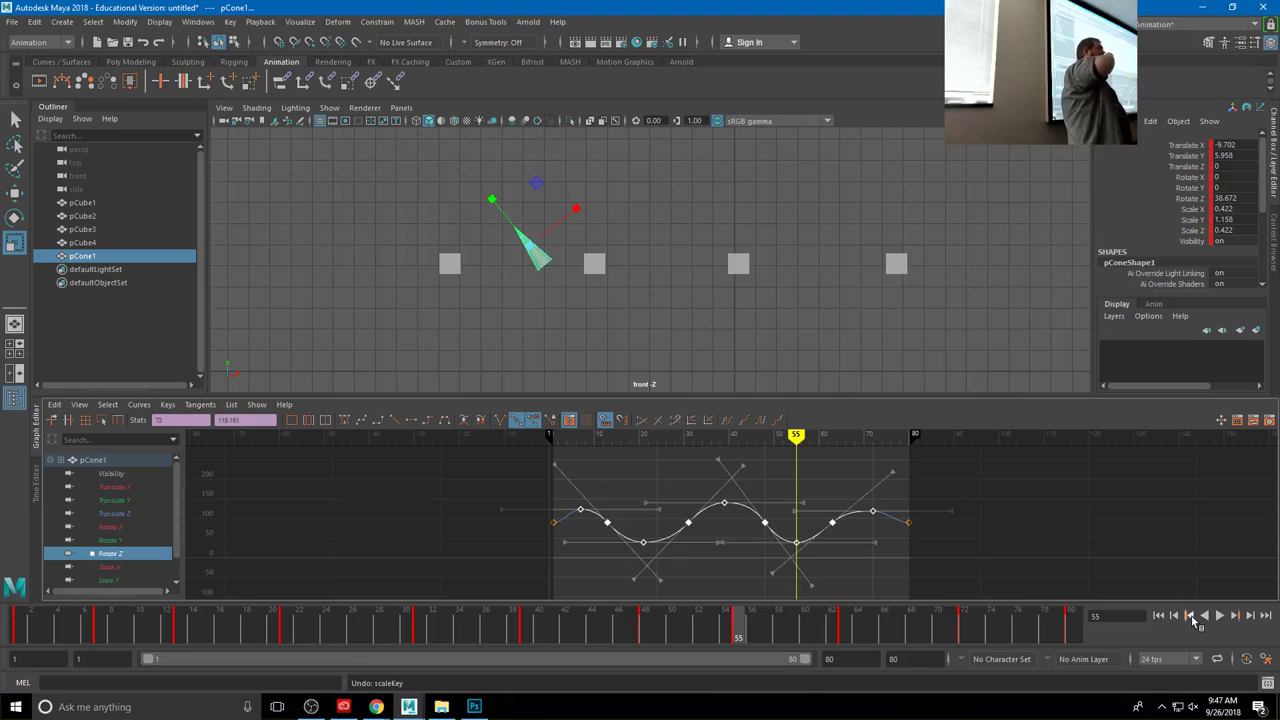
Step: Clear the object selection and switch the workspace to Maya Classic
{"action": "left_click", "coordinate": [898, 264]}
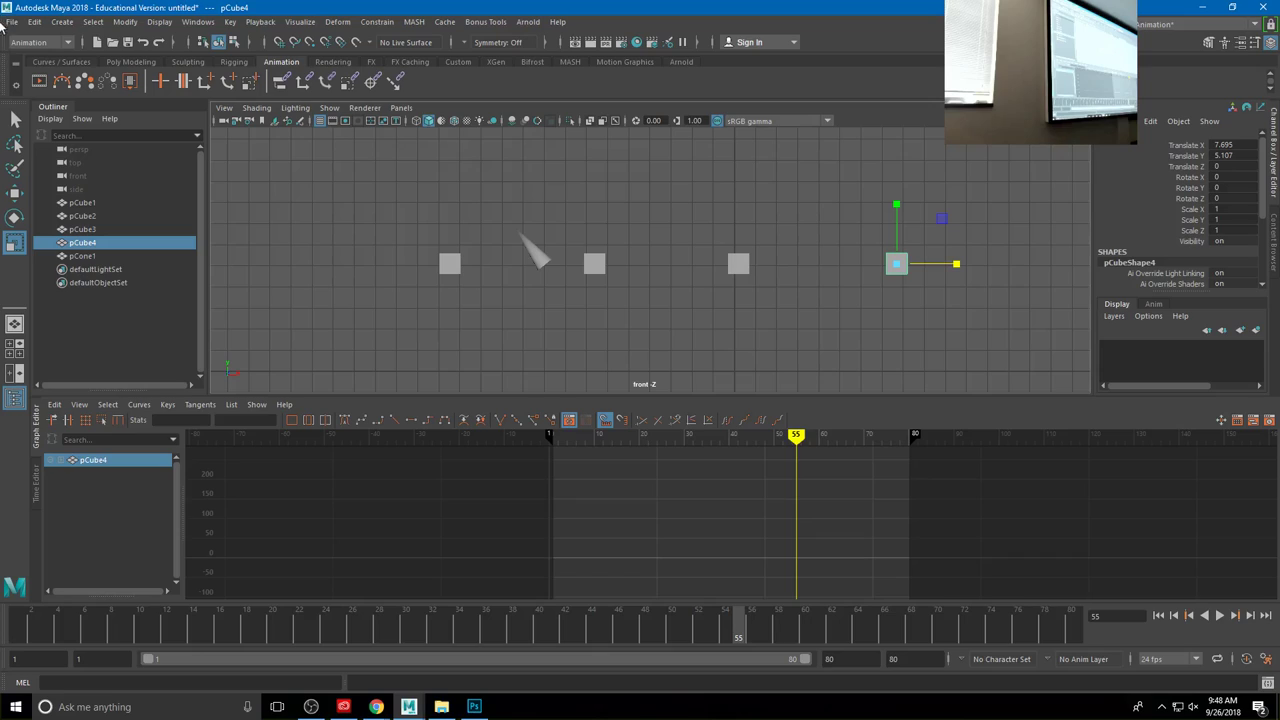
{"action": "left_click", "coordinate": [198, 22]}
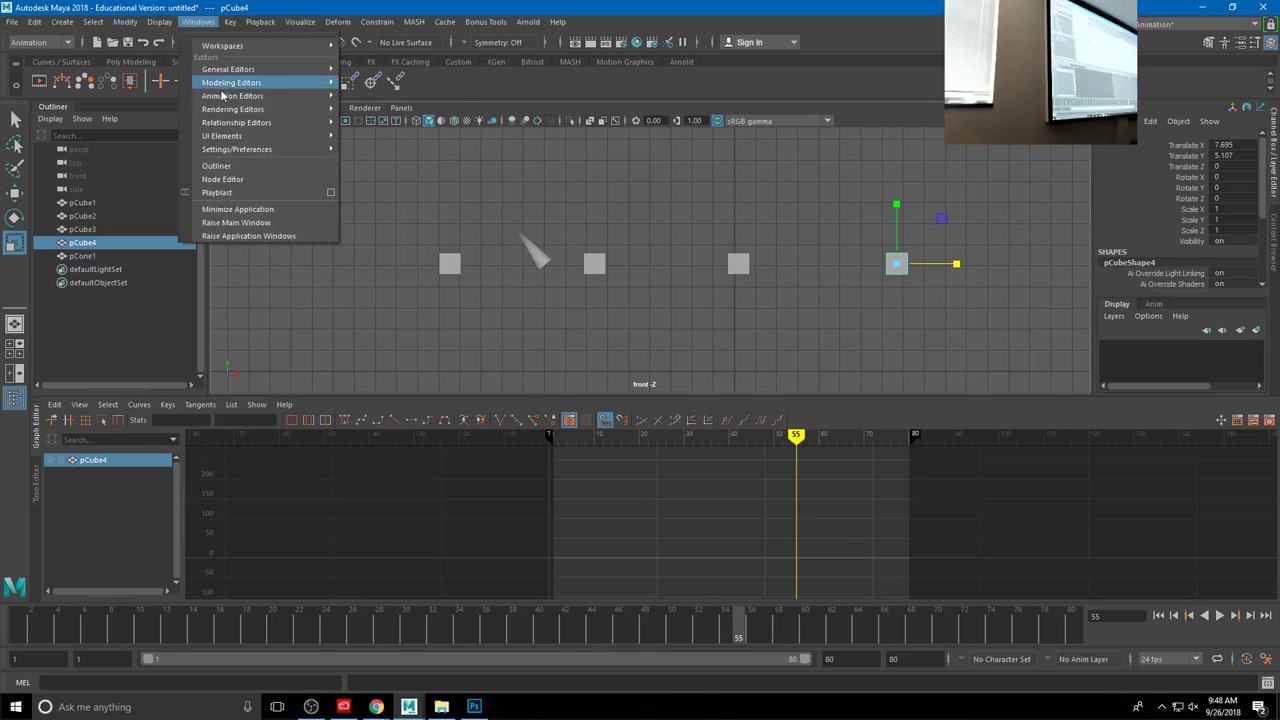
{"action": "mouse_move", "coordinate": [234, 82]}
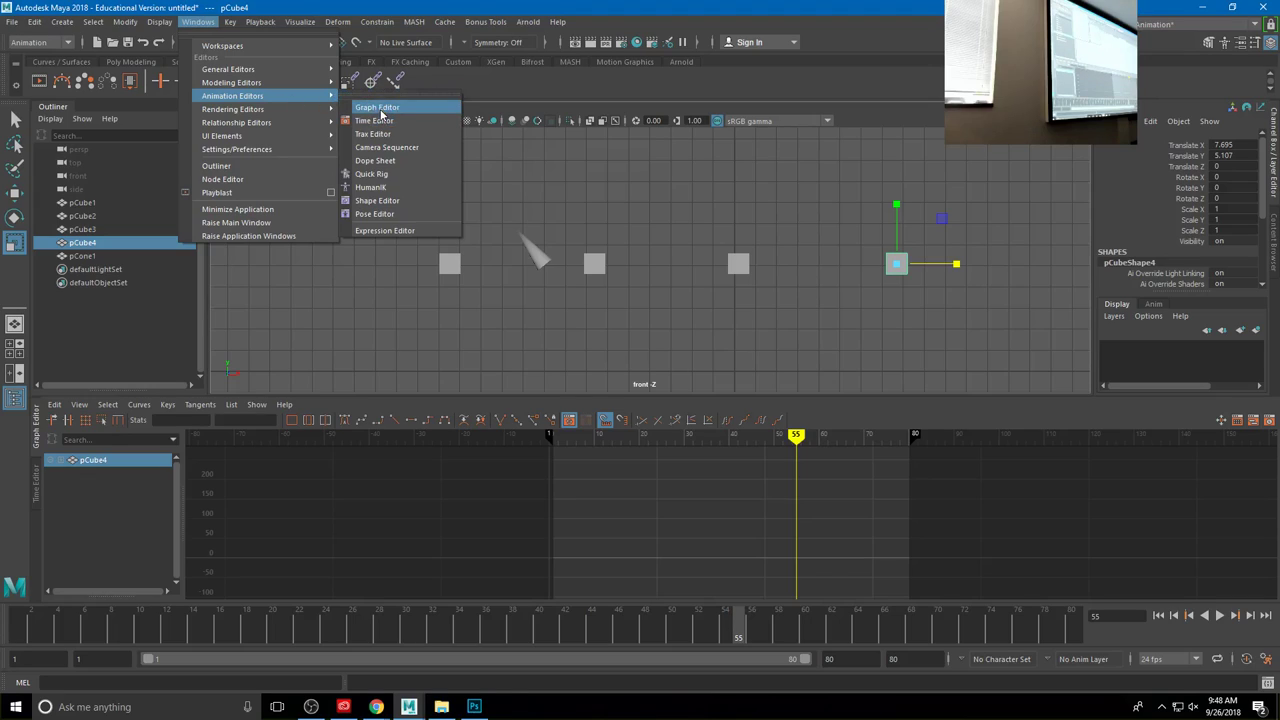
{"action": "left_click", "coordinate": [632, 285]}
{"action": "left_click", "coordinate": [1191, 27]}
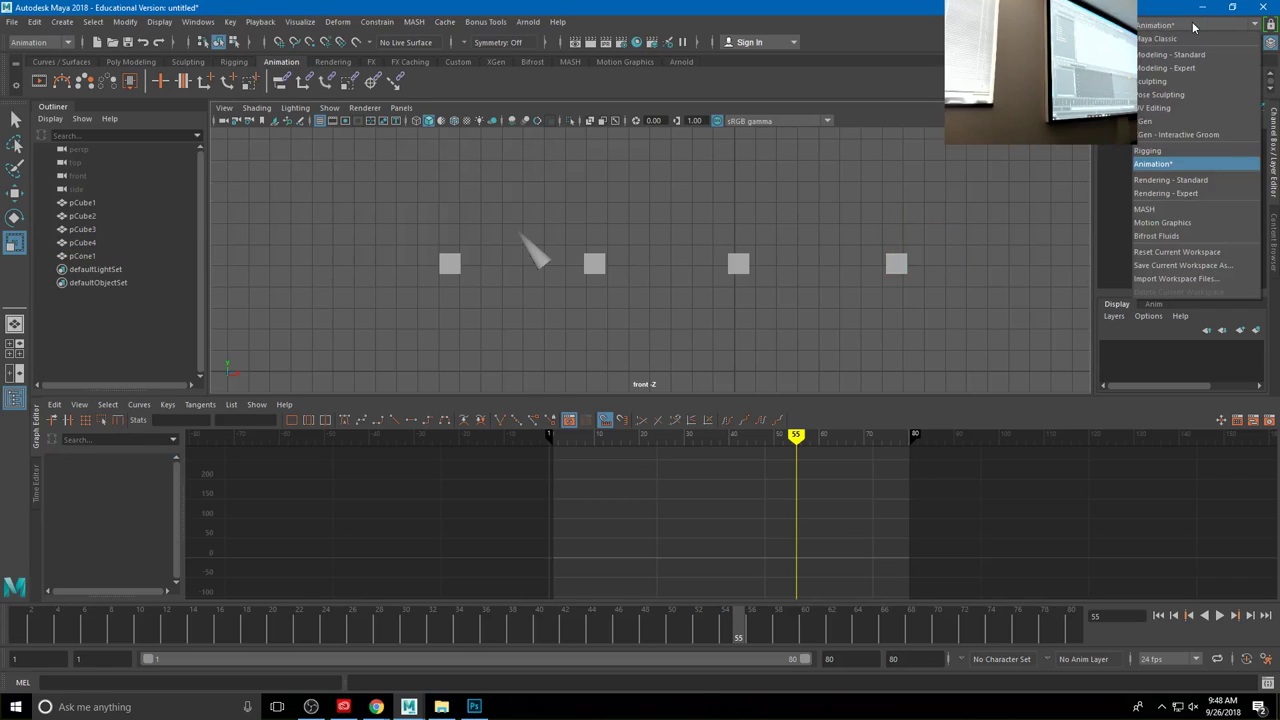
{"action": "left_click", "coordinate": [1184, 38]}
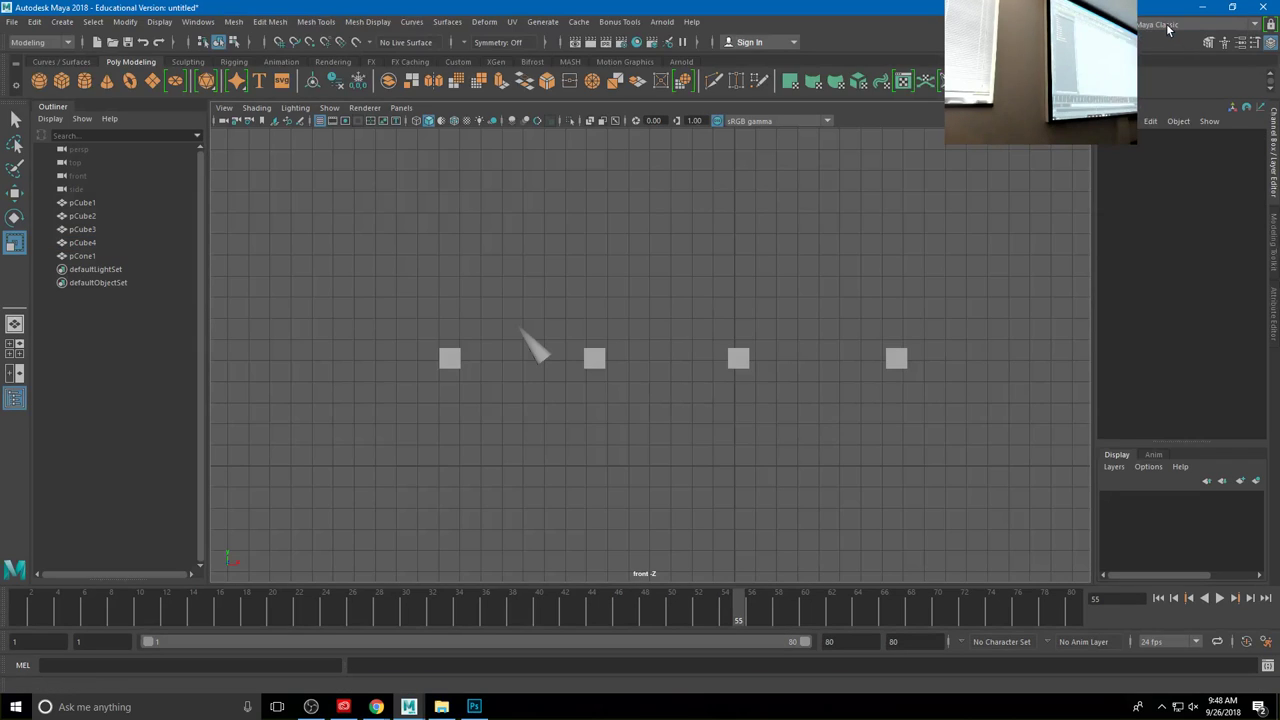
Step: Show the Animation workspace and return to the Maya Classic workspace
{"action": "left_click", "coordinate": [1167, 30]}
{"action": "left_click", "coordinate": [1195, 160]}
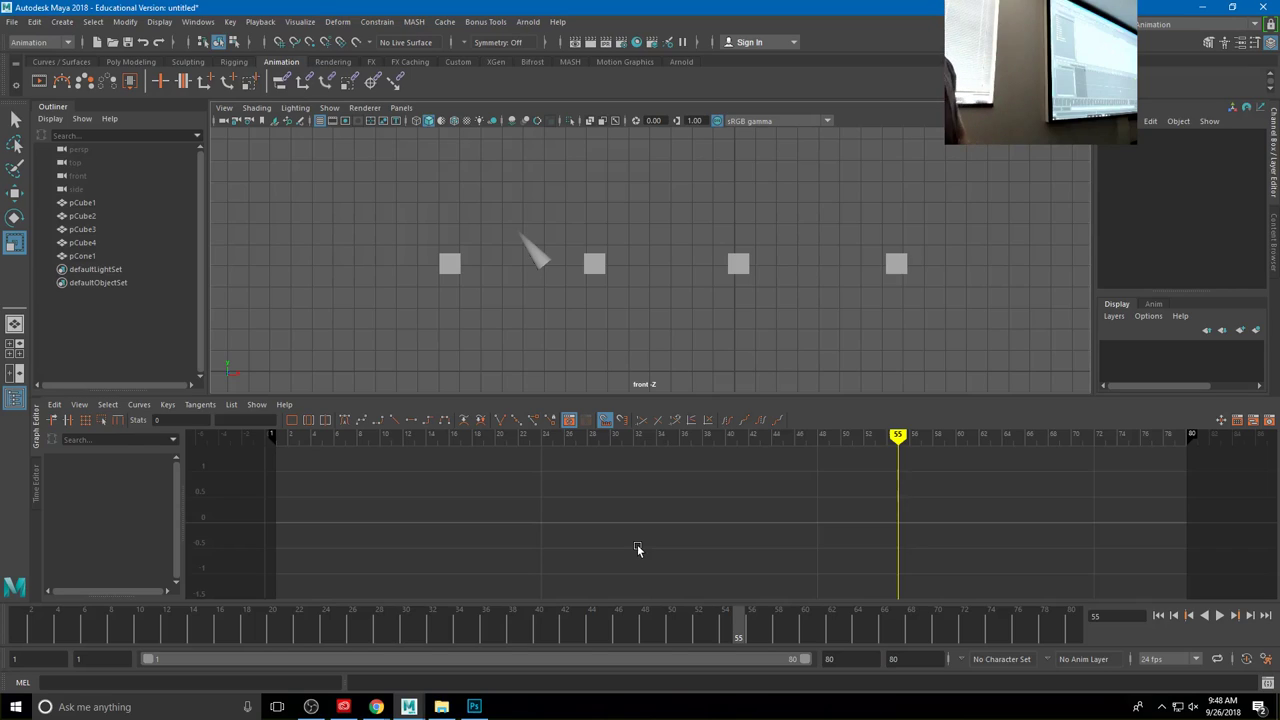
{"action": "left_click", "coordinate": [1160, 23]}
{"action": "left_click", "coordinate": [1170, 60]}
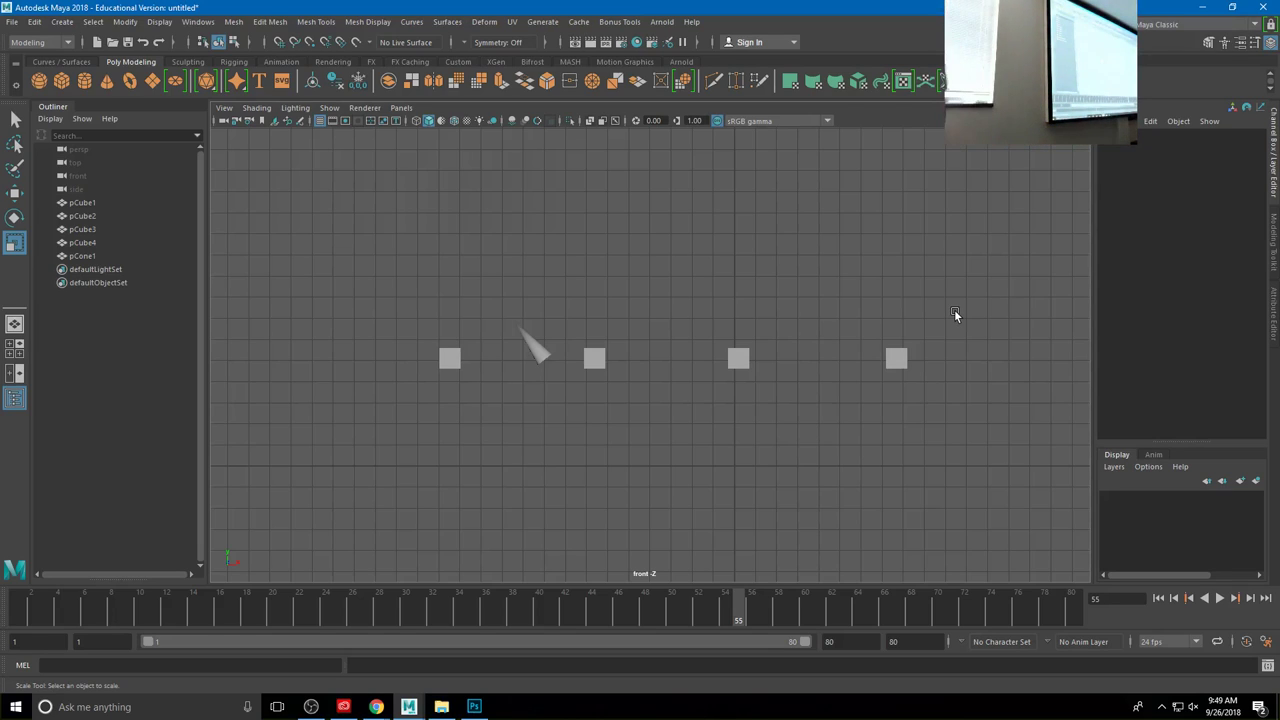
Step: Switch to the Chrome window with the Pr1 - Bridge tabs and open Exercises 1-6 from the course's Assignments content
{"action": "left_click", "coordinate": [1201, 7]}
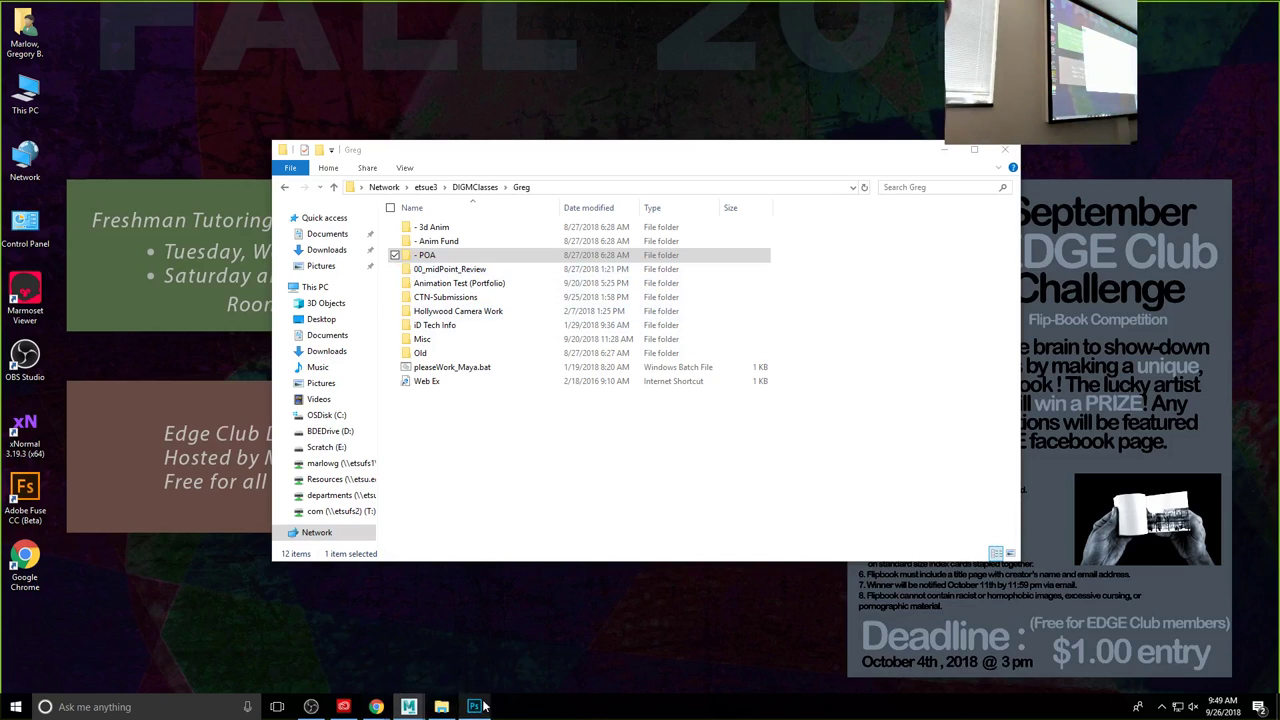
{"action": "mouse_move", "coordinate": [380, 706]}
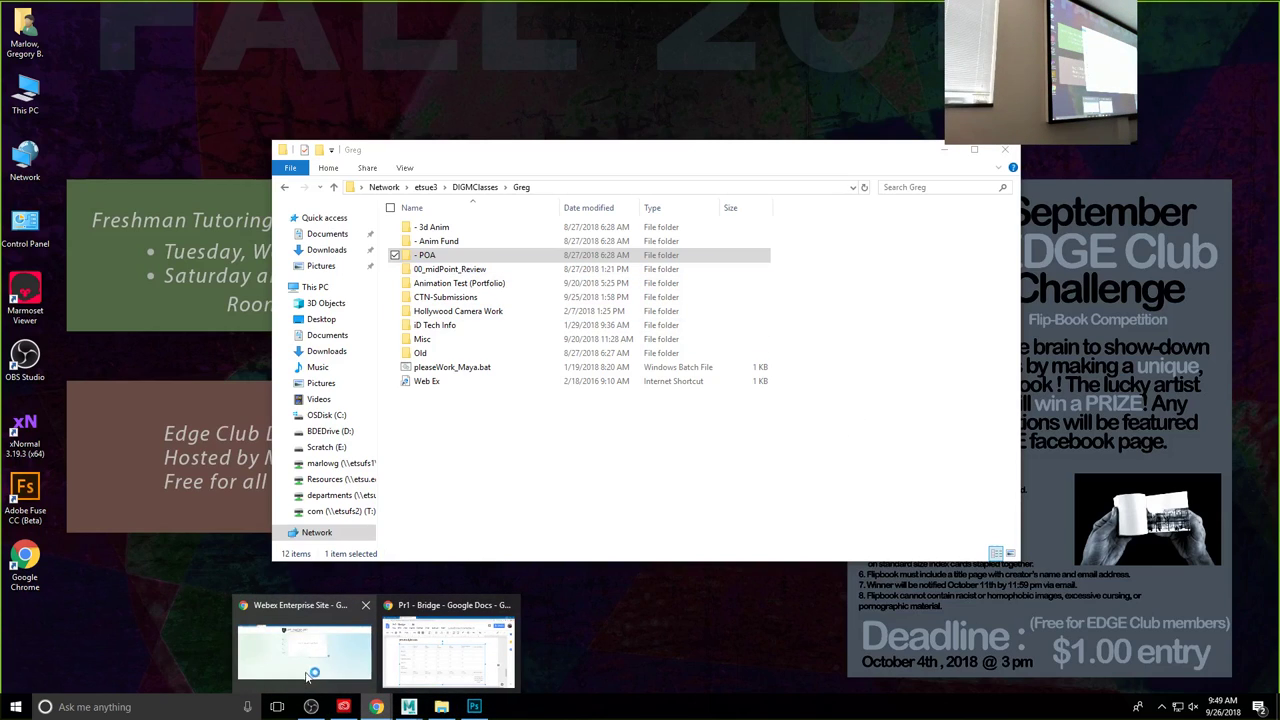
{"action": "left_click", "coordinate": [455, 648]}
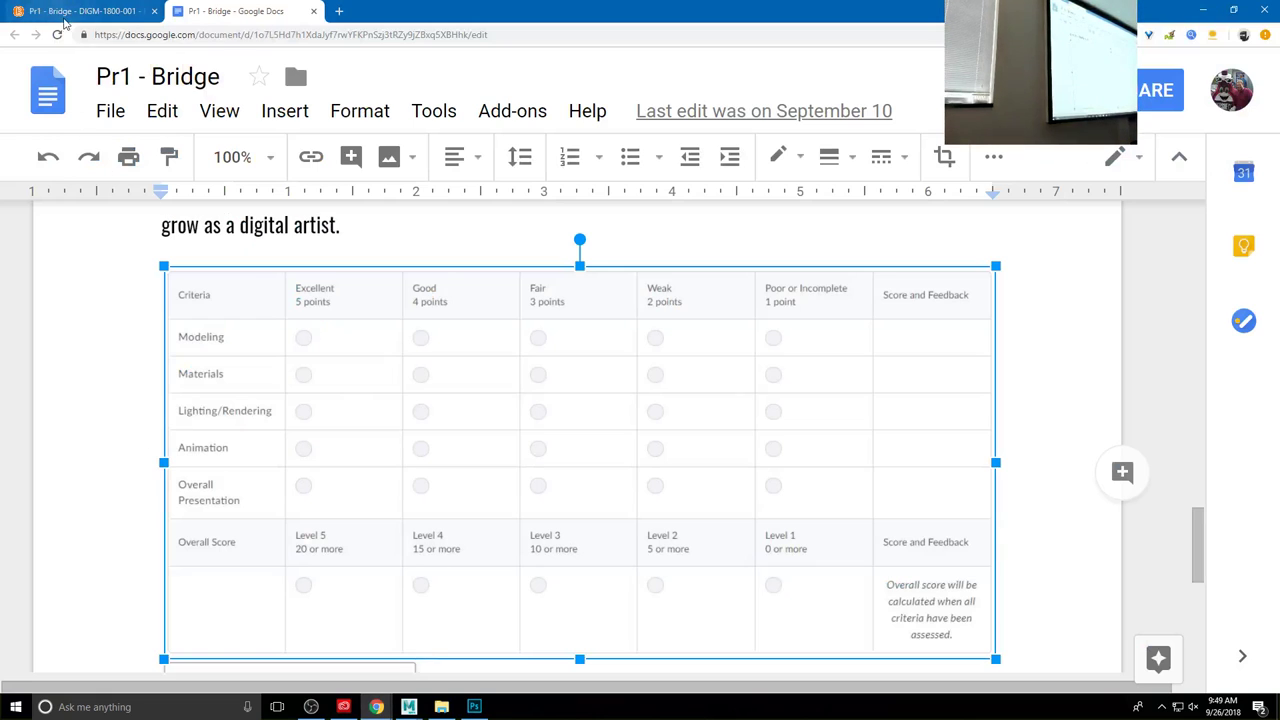
{"action": "left_click", "coordinate": [28, 8]}
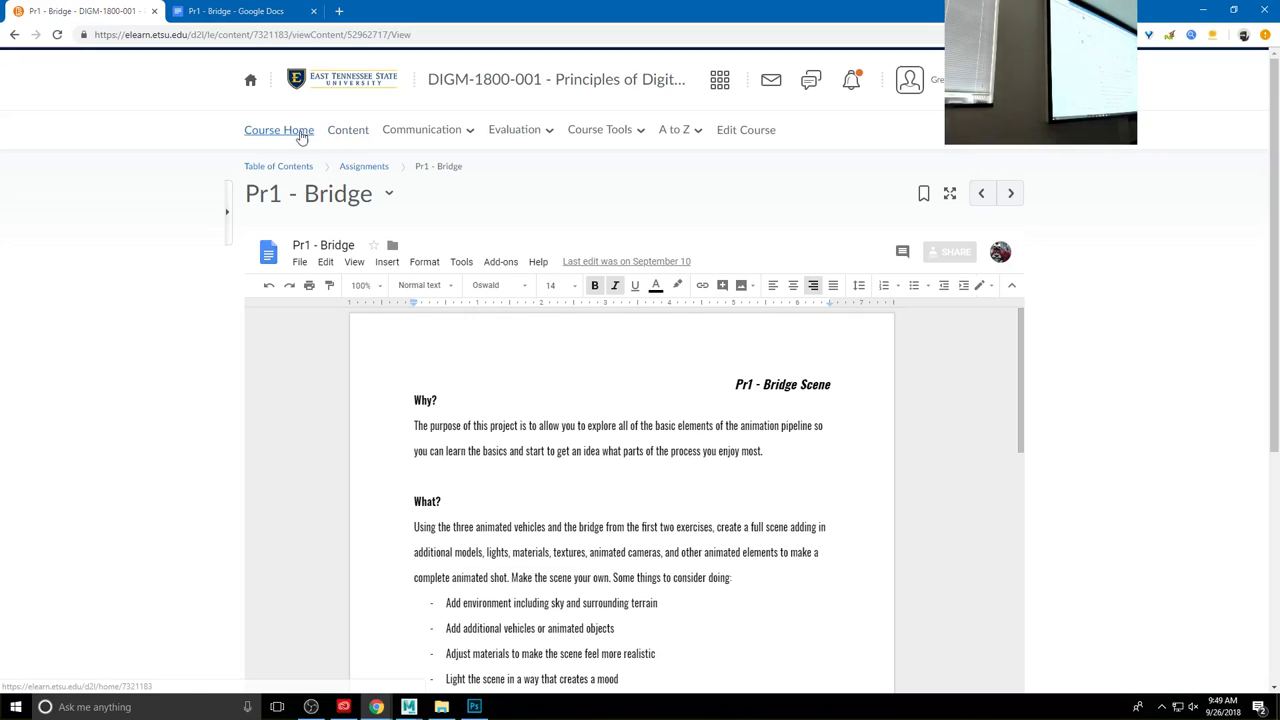
{"action": "left_click", "coordinate": [338, 131]}
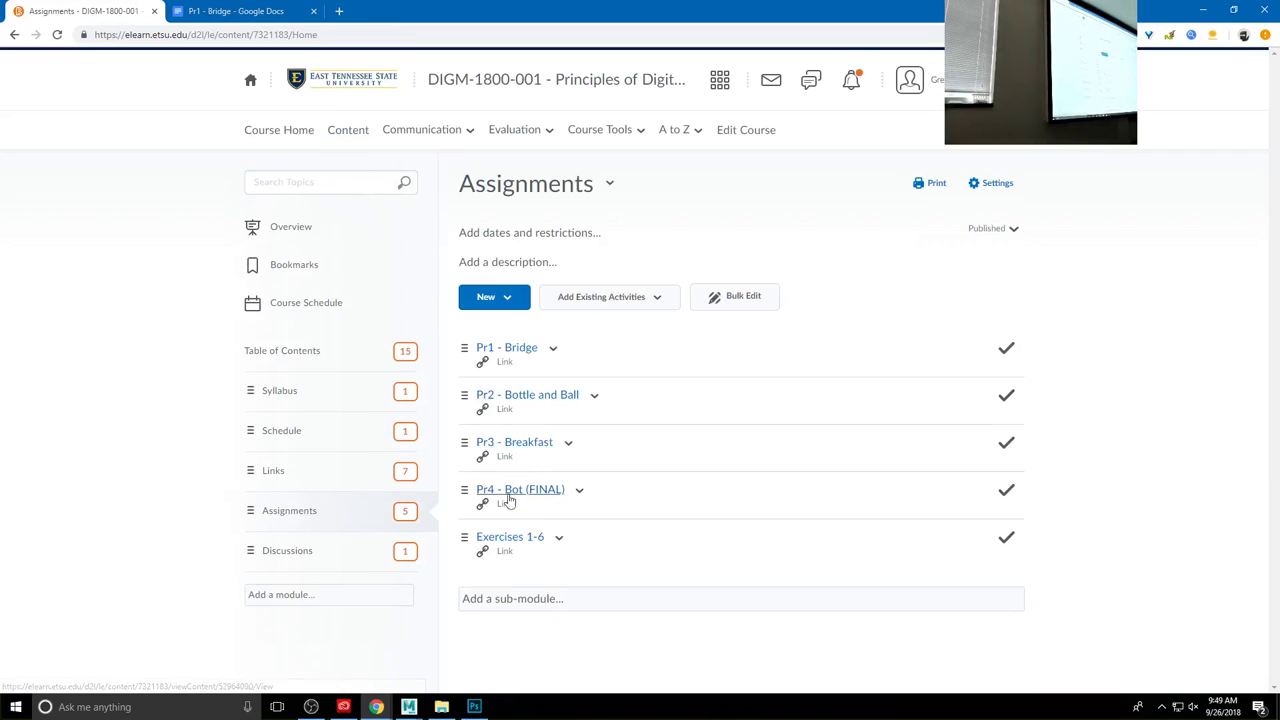
{"action": "left_click", "coordinate": [496, 536]}
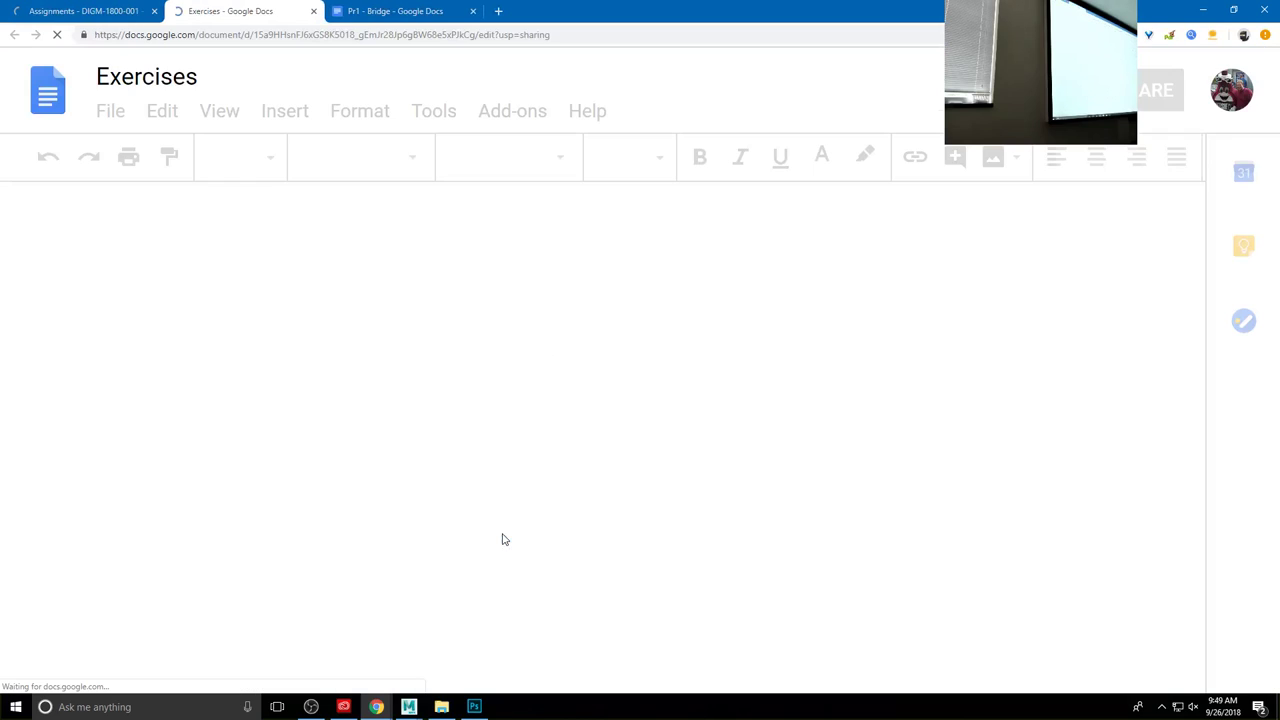
Step: Read through the Exercises document down to the Ex5 - Maze brief, its turn-in requirements and its due line
{"action": "scroll", "coordinate": [523, 420], "scroll_direction": "down", "scroll_amount": 3}
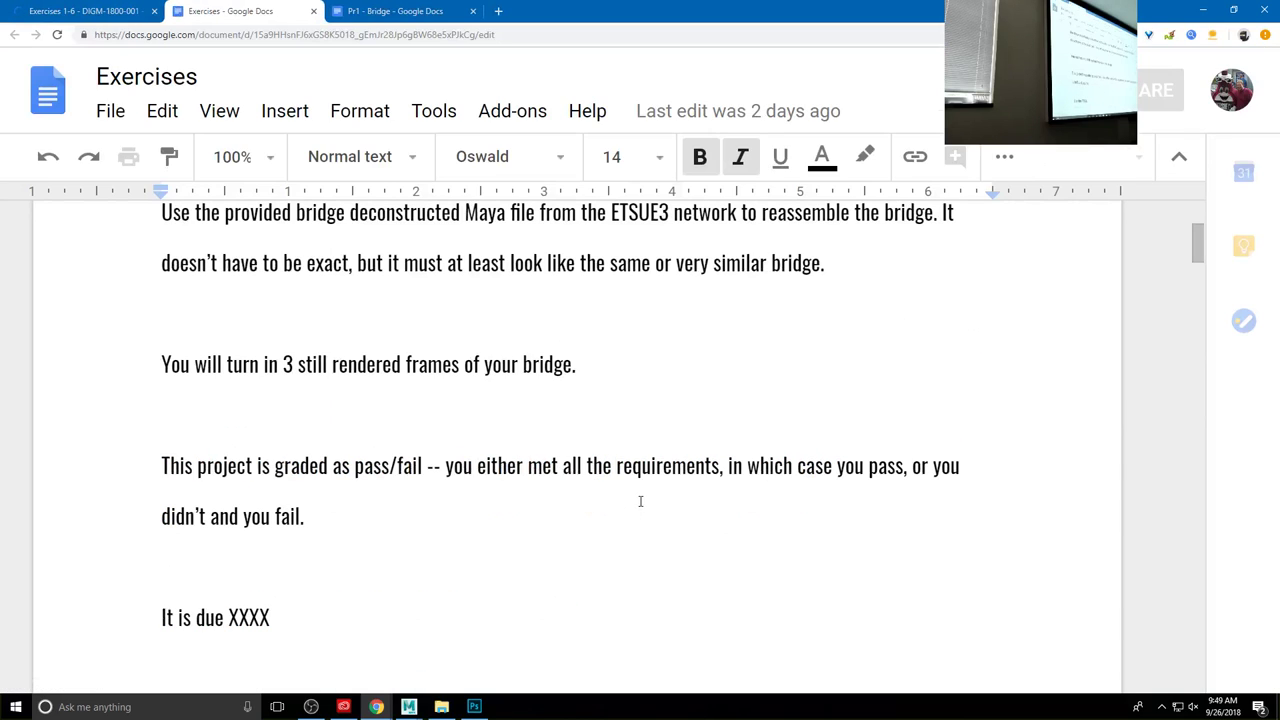
{"action": "scroll", "coordinate": [642, 501], "scroll_direction": "down", "scroll_amount": 10}
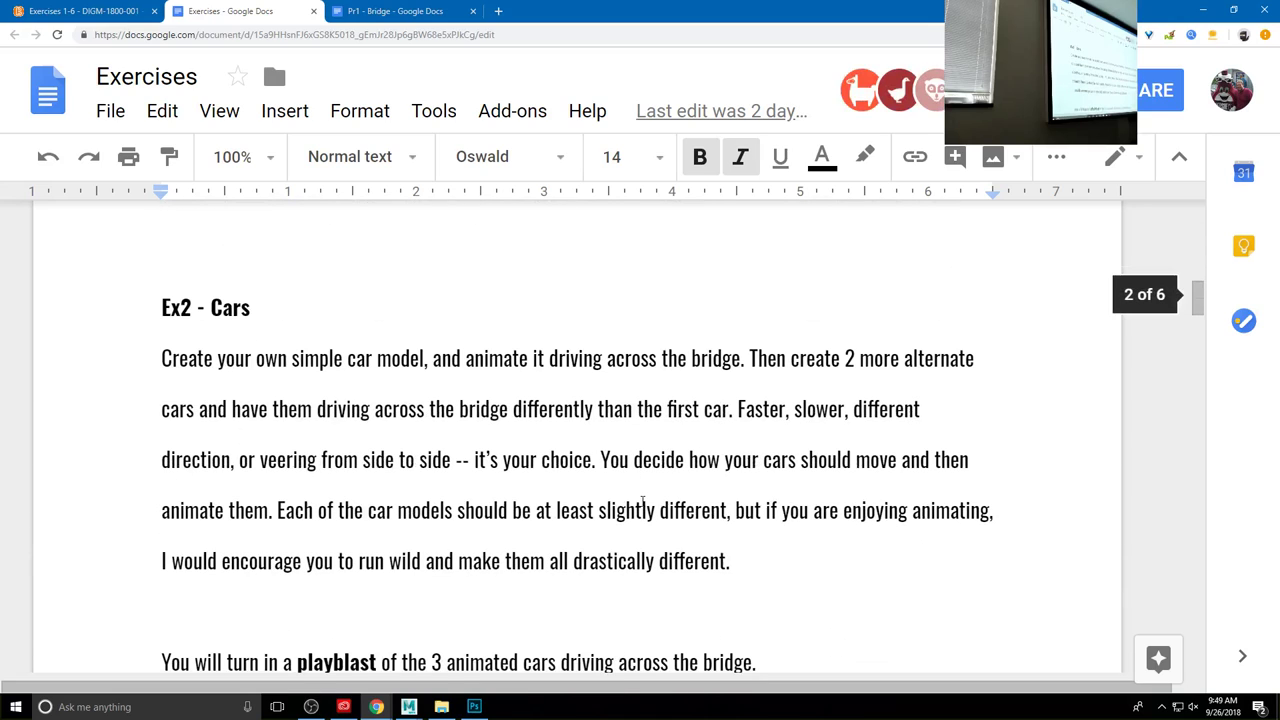
{"action": "scroll", "coordinate": [642, 501], "scroll_direction": "down", "scroll_amount": 10}
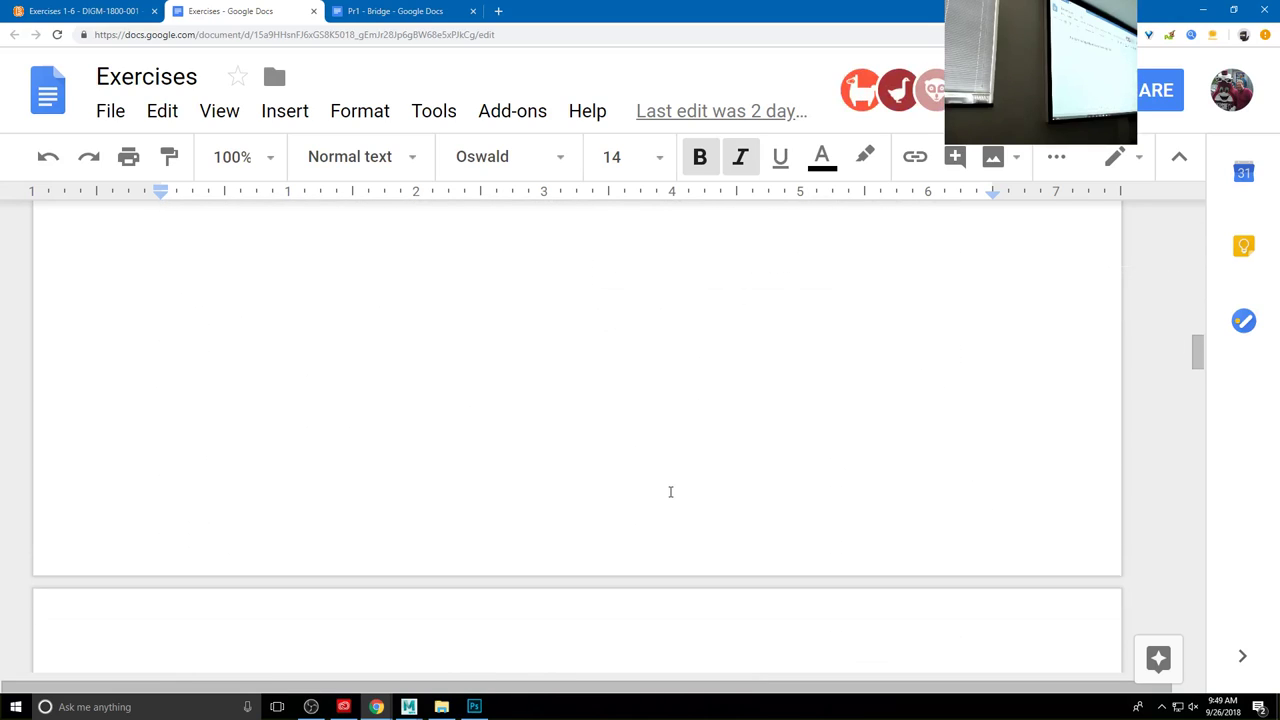
{"action": "scroll", "coordinate": [670, 491], "scroll_direction": "down", "scroll_amount": 8}
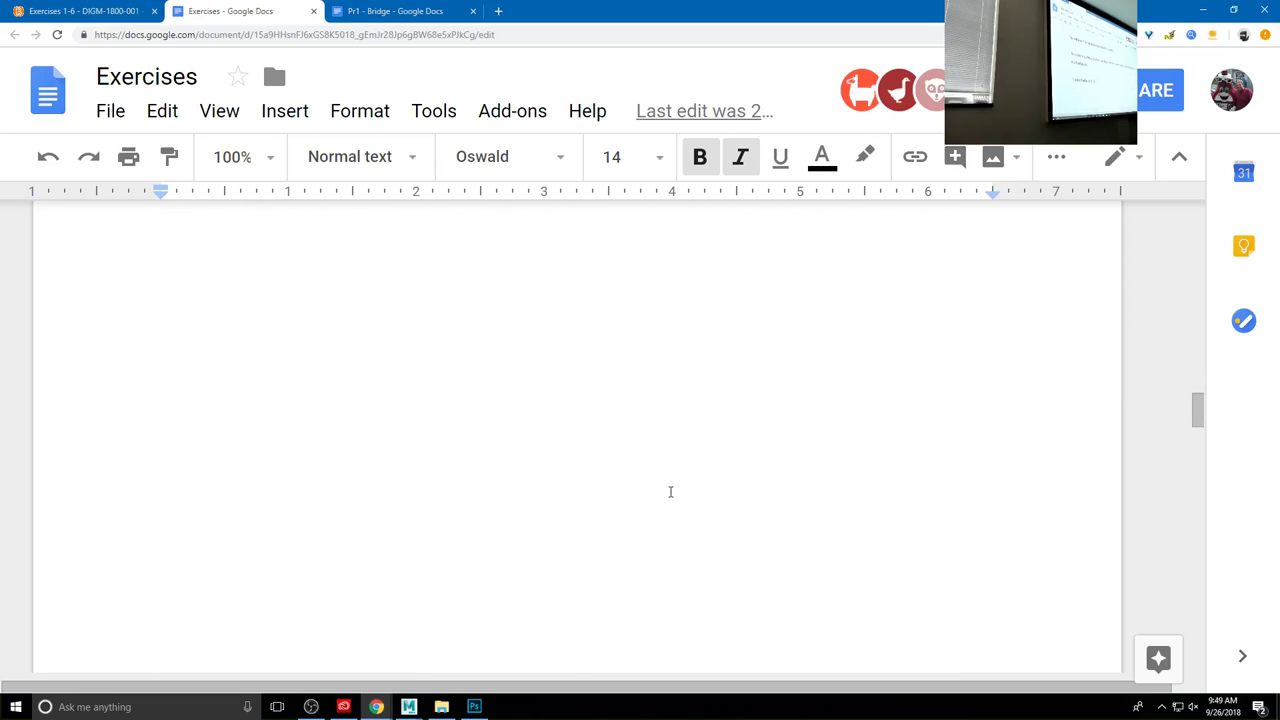
{"action": "scroll", "coordinate": [670, 491], "scroll_direction": "down", "scroll_amount": 10}
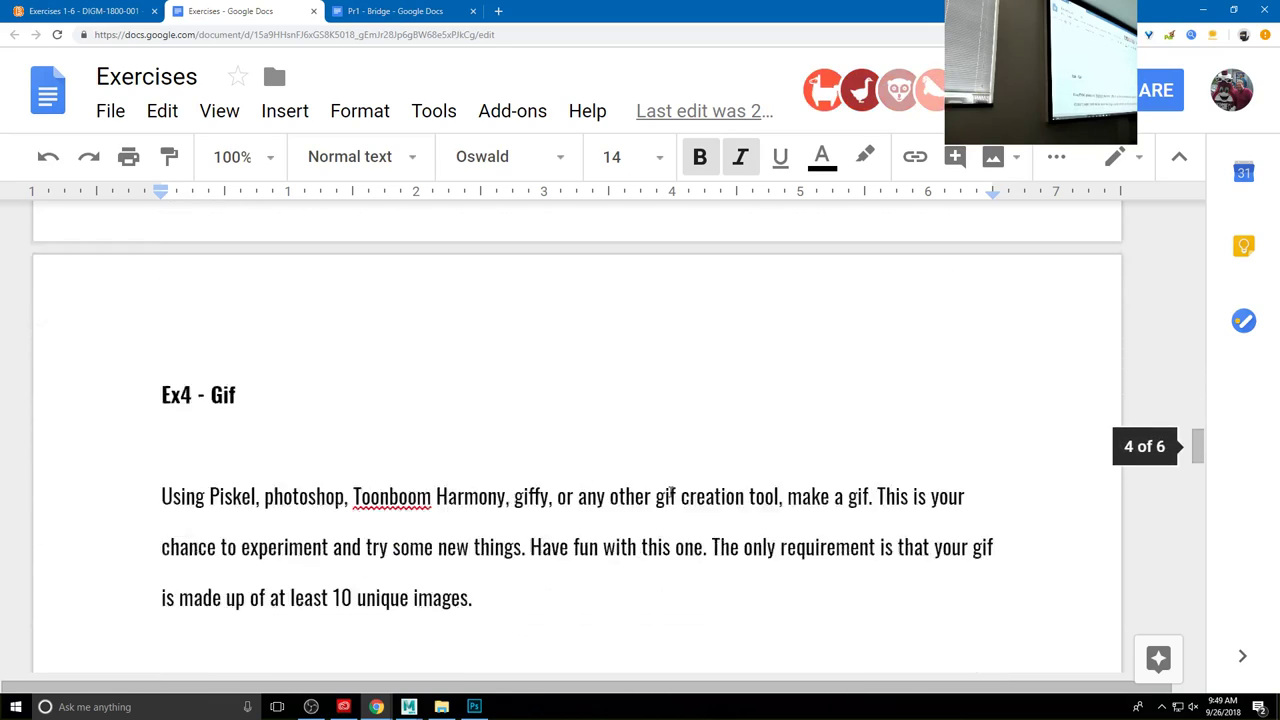
{"action": "scroll", "coordinate": [670, 491], "scroll_direction": "down", "scroll_amount": 10}
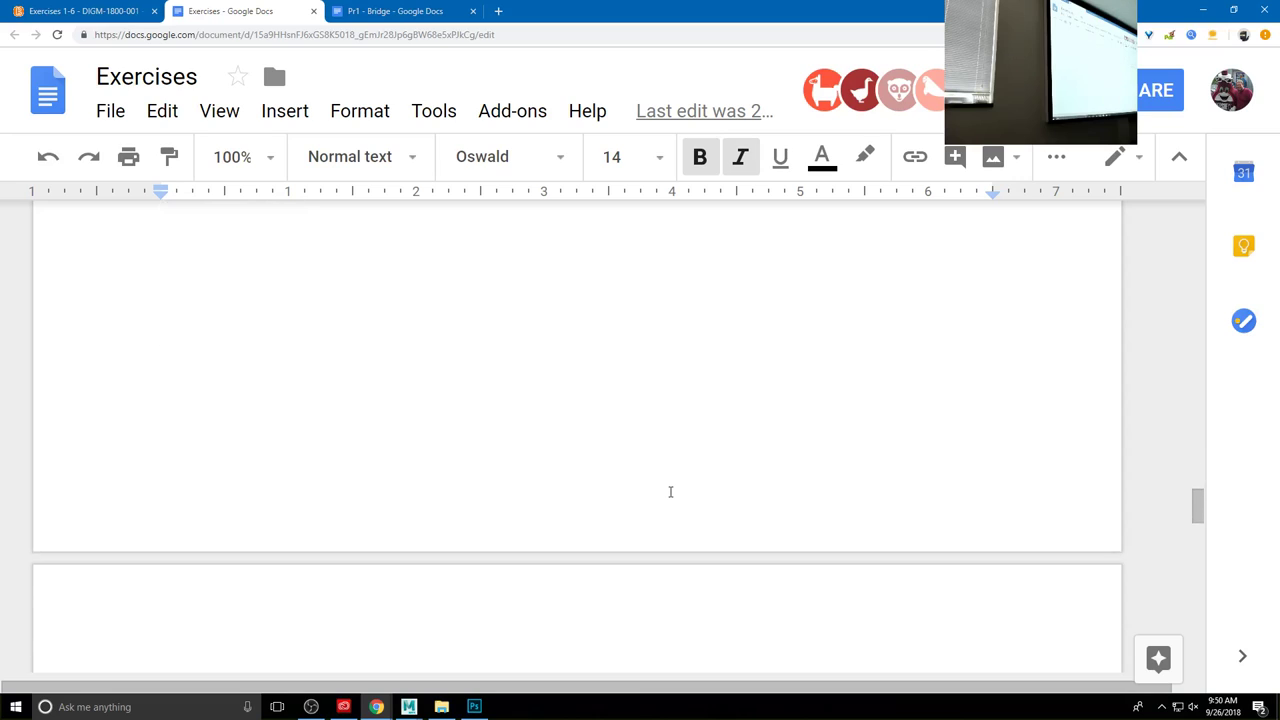
{"action": "scroll", "coordinate": [670, 491], "scroll_direction": "down", "scroll_amount": 4}
{"action": "scroll", "coordinate": [670, 491], "scroll_direction": "up", "scroll_amount": 1}
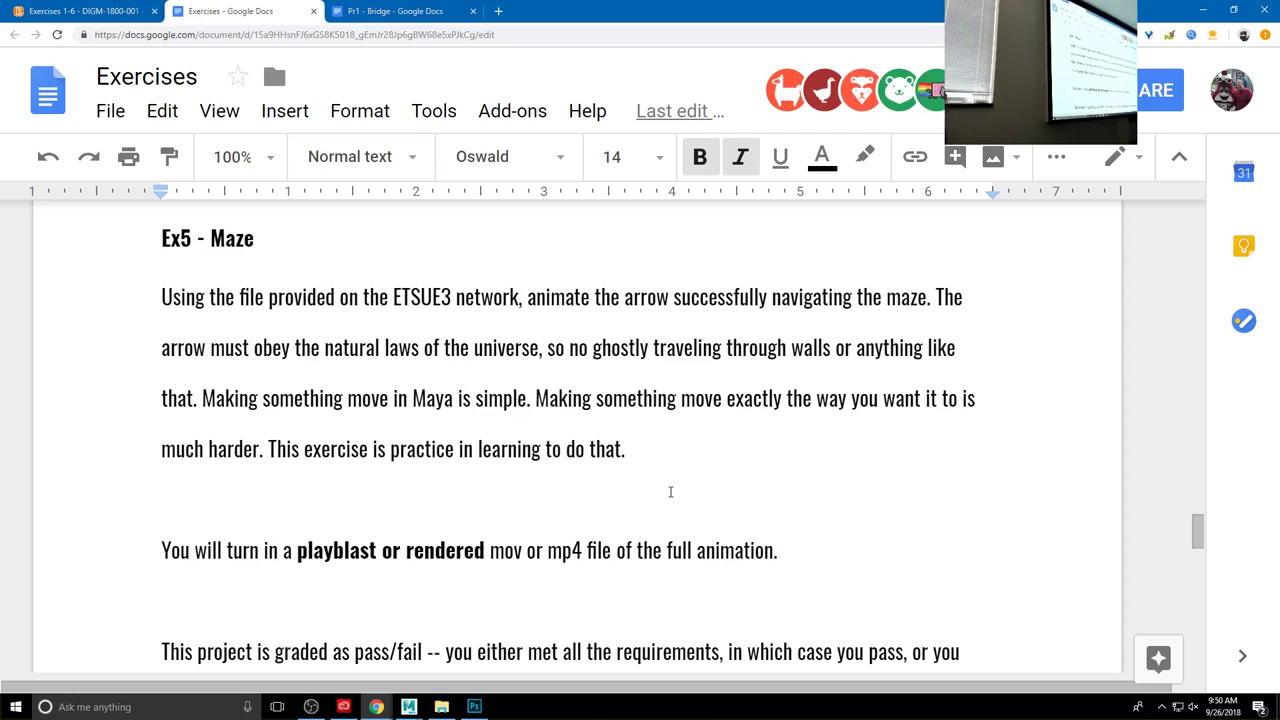
{"action": "scroll", "coordinate": [701, 422], "scroll_direction": "down", "scroll_amount": 2}
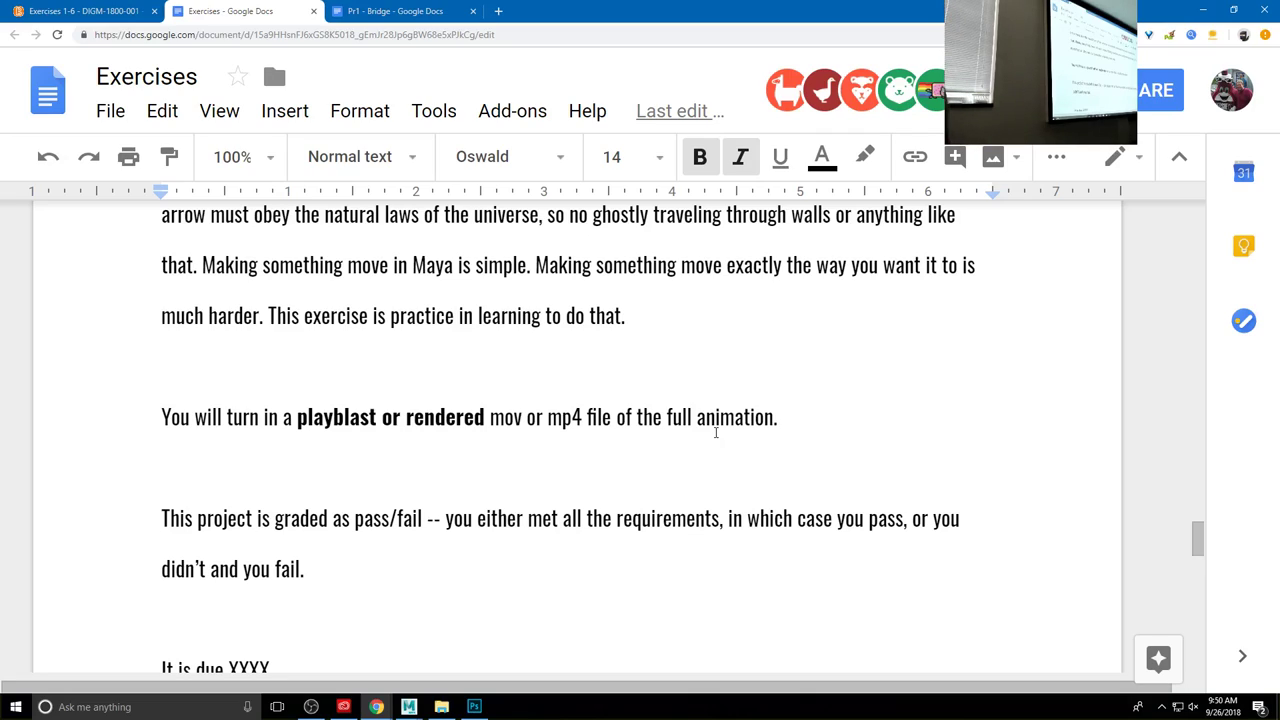
{"action": "scroll", "coordinate": [714, 434], "scroll_direction": "down", "scroll_amount": 2}
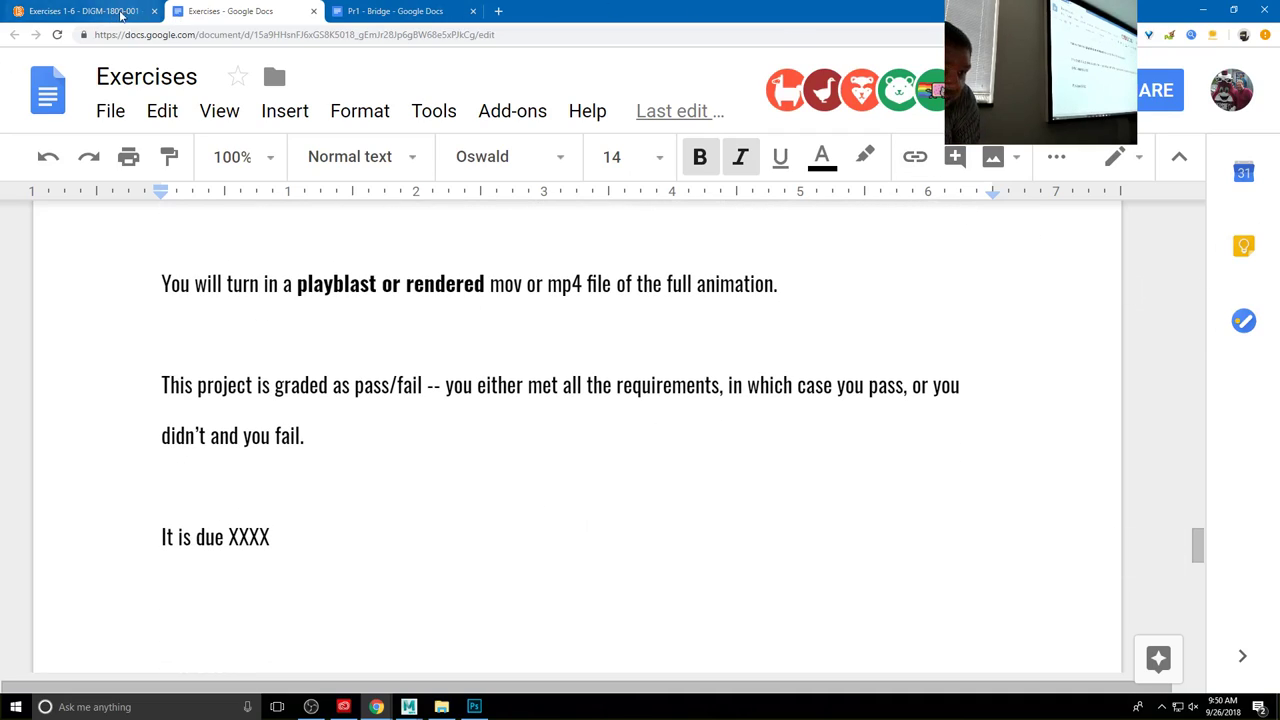
Step: Open the Schedules Fall 2018-1 page in the course site to check the Ex5 - Maze due date
{"action": "left_click", "coordinate": [121, 12]}
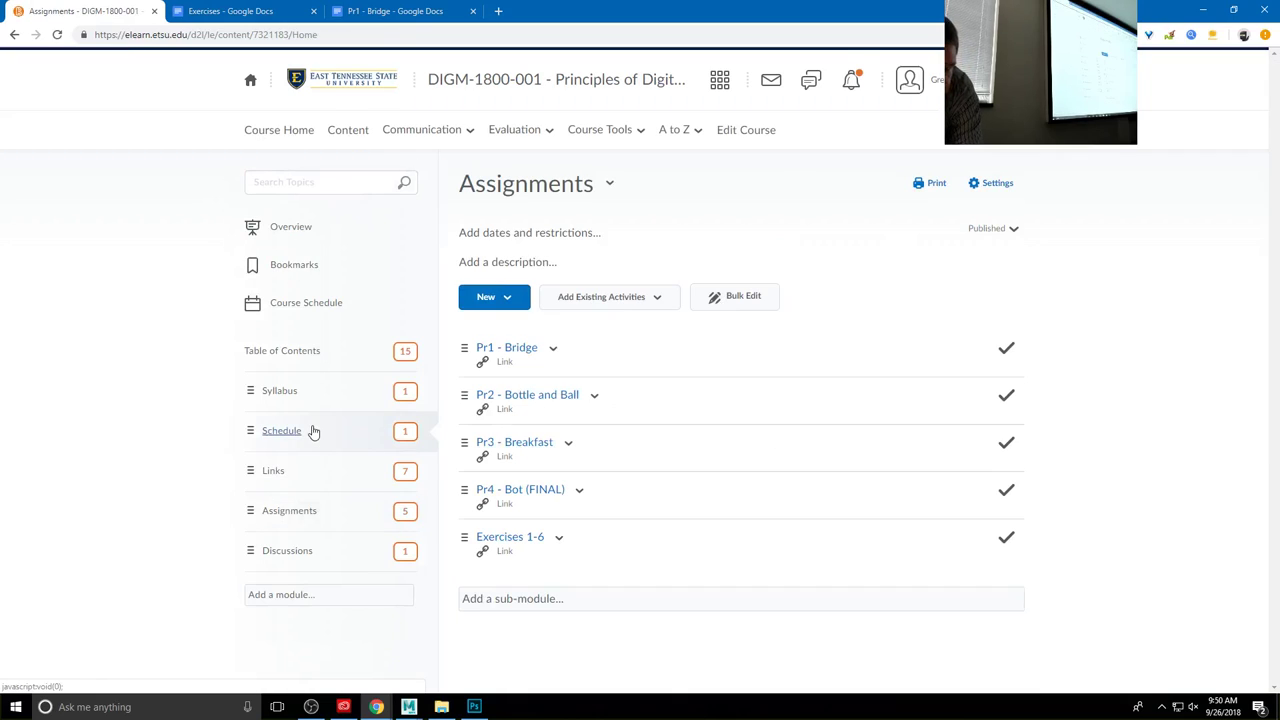
{"action": "left_click", "coordinate": [313, 431]}
{"action": "left_click", "coordinate": [529, 347]}
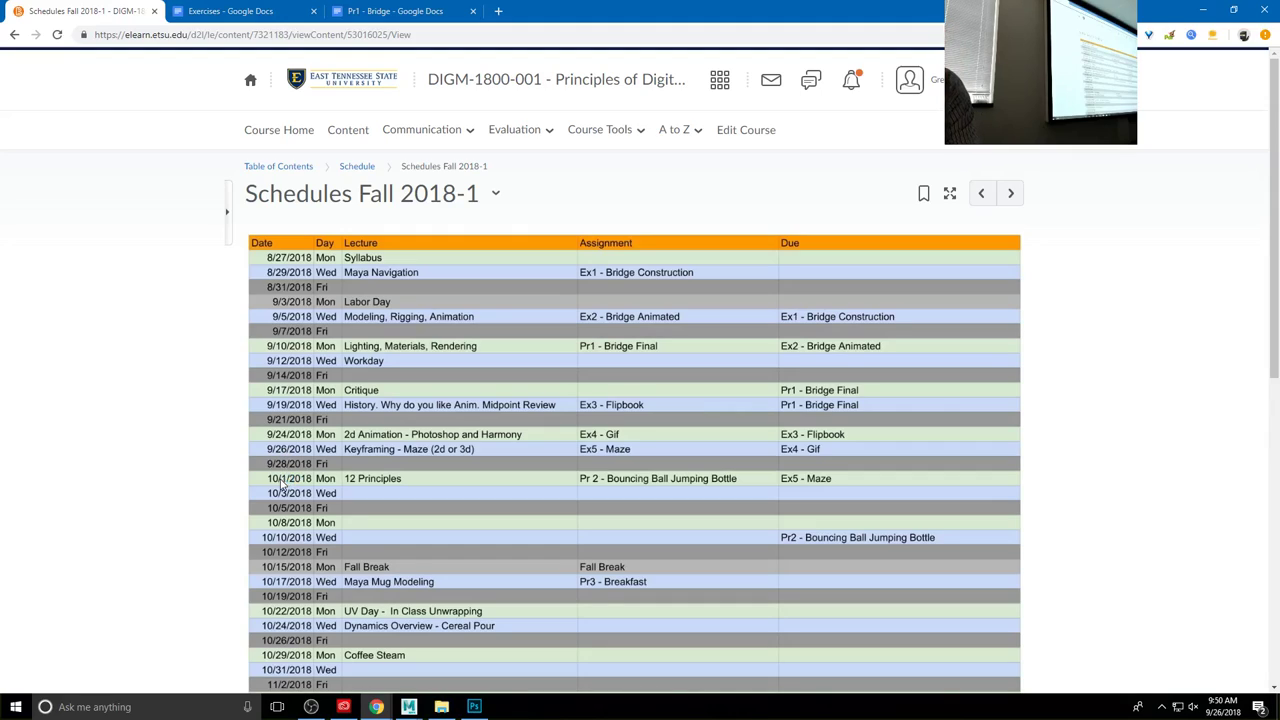
Step: In the Exercises document, replace the XXXX placeholder in the Ex5 - Maze due line with "Monday Oct 1st"
{"action": "left_click", "coordinate": [245, 11]}
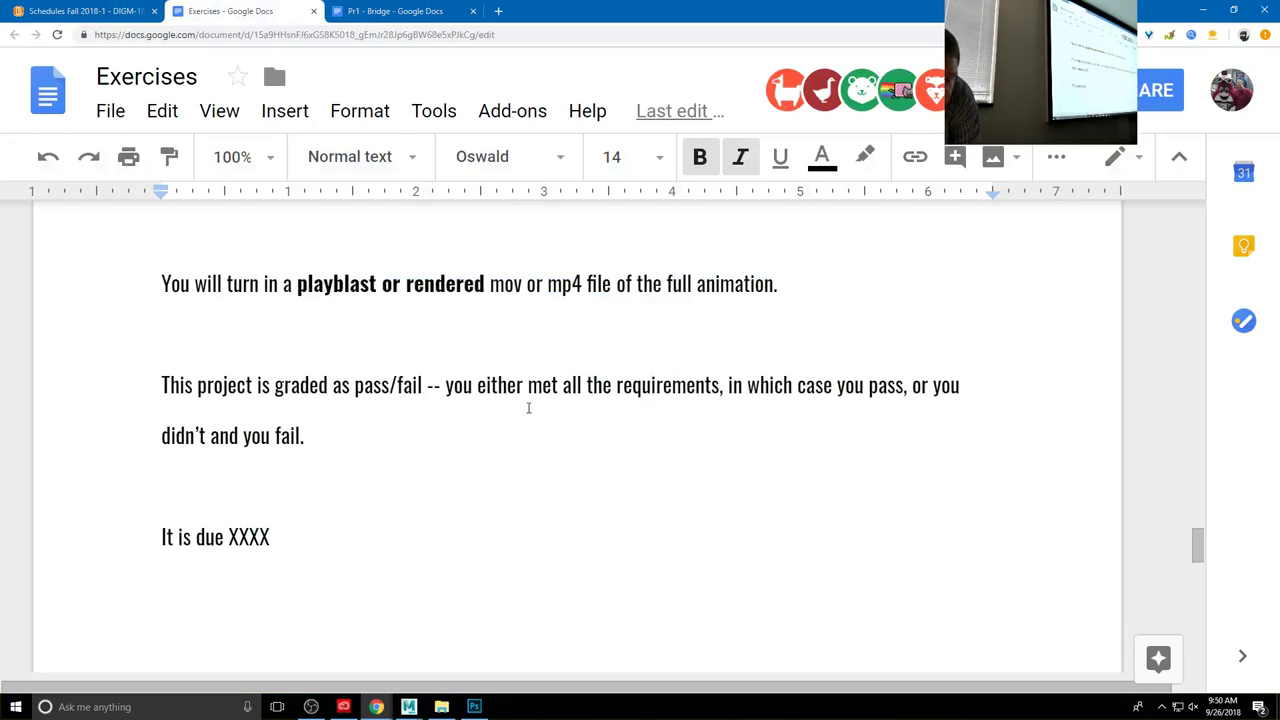
{"action": "key", "text": "shift+Left"}
{"action": "key", "text": "shift+Left"}
{"action": "key", "text": "shift+Left"}
{"action": "key", "text": "shift+Left"}
{"action": "key", "text": "shift+Left"}
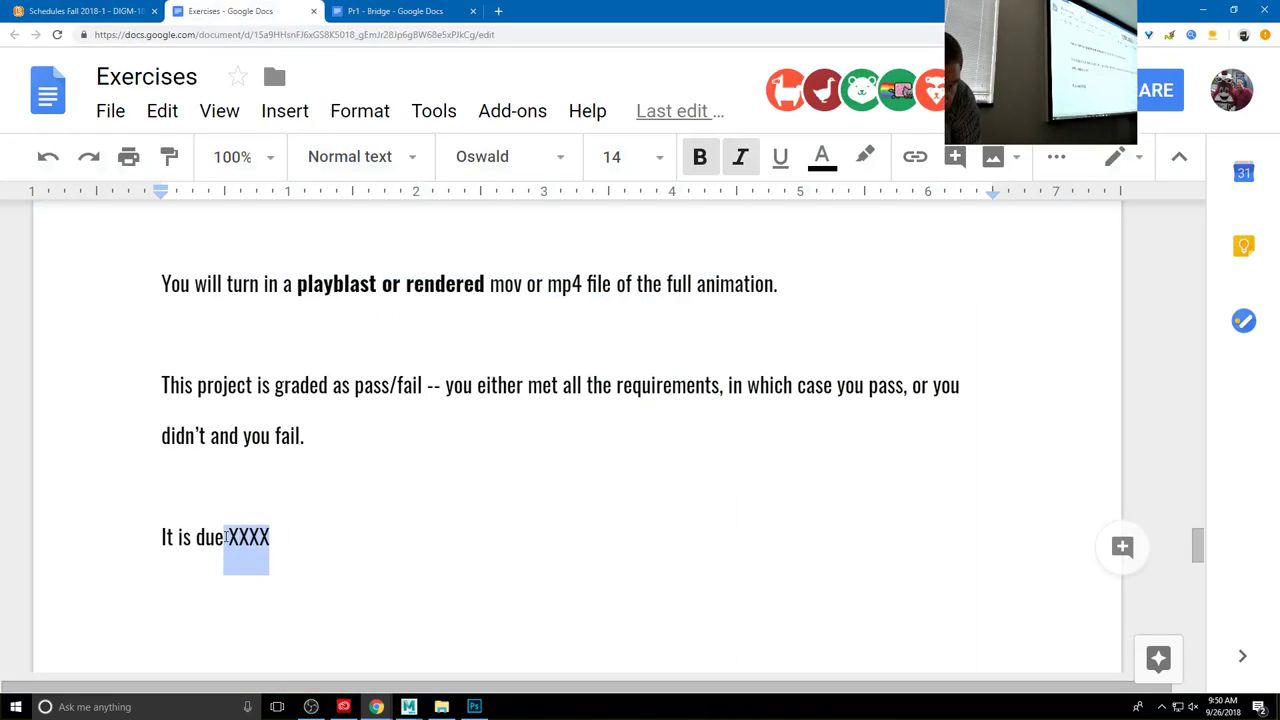
{"action": "key", "text": "shift+Right"}
{"action": "type", "text": "Mond"}
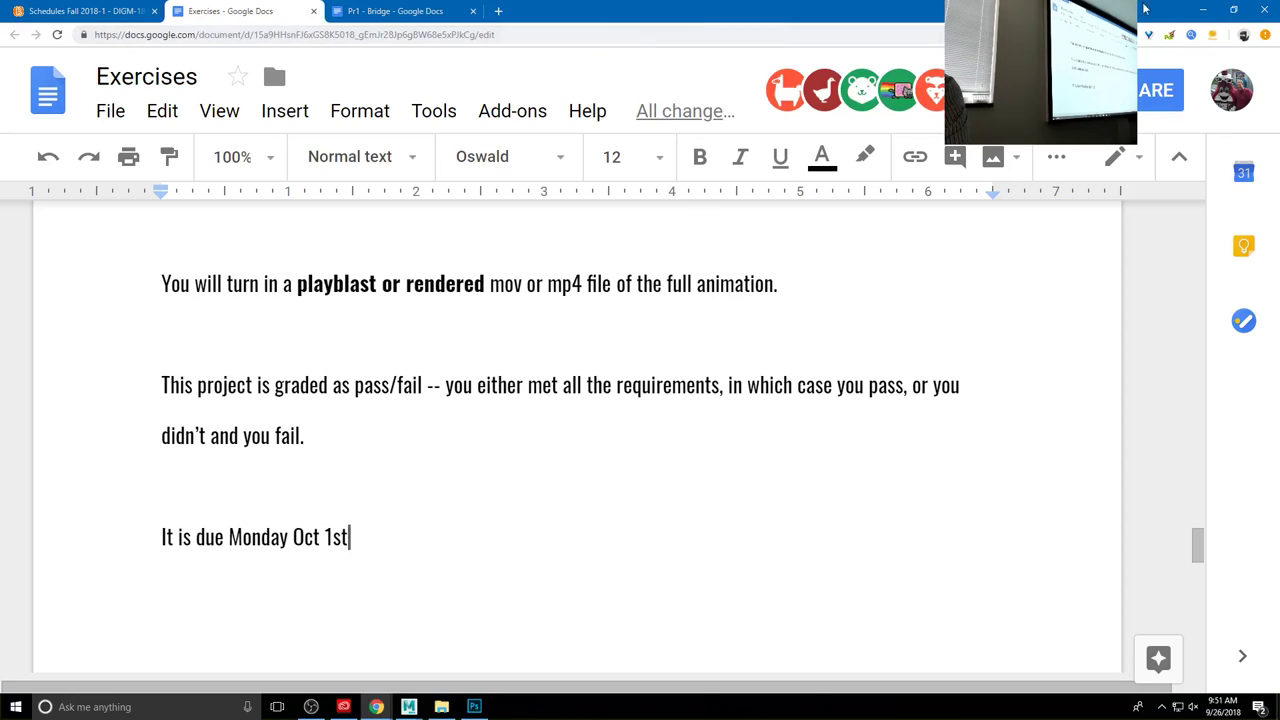
Step: Switch to File Explorer and look in the resources folder of the - POA class folder
{"action": "left_click", "coordinate": [1203, 9]}
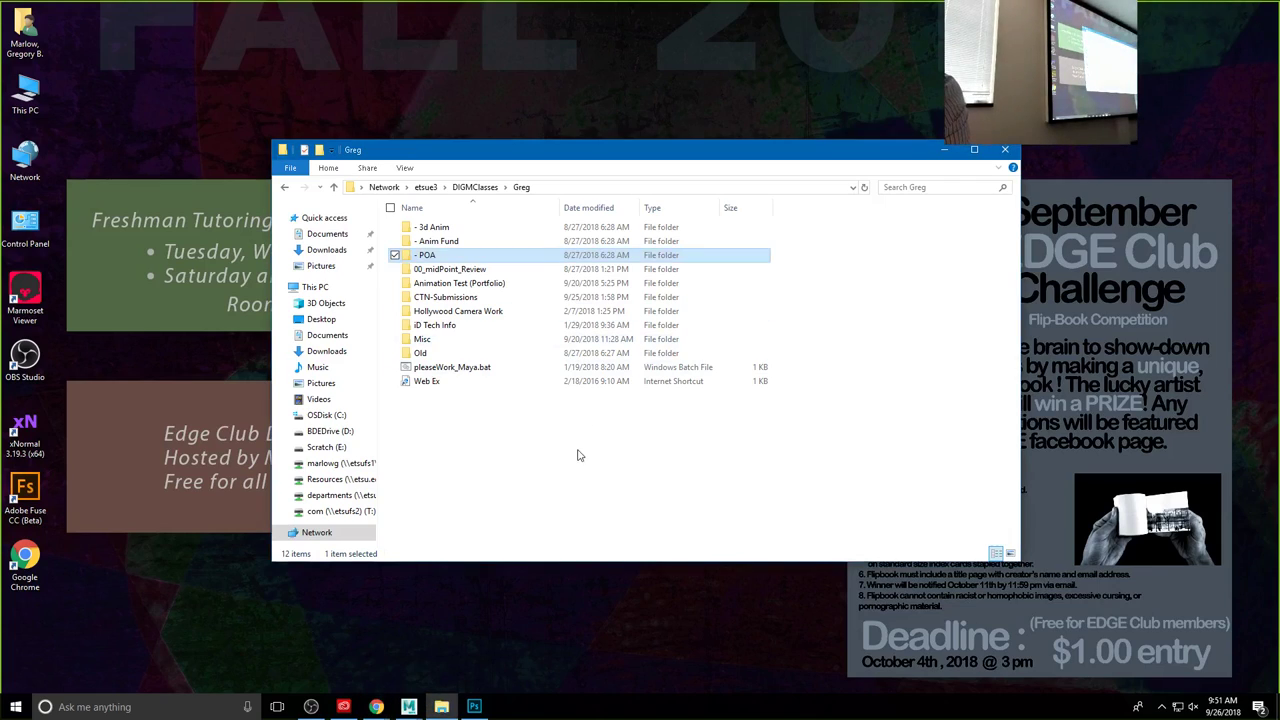
{"action": "double_click", "coordinate": [445, 257]}
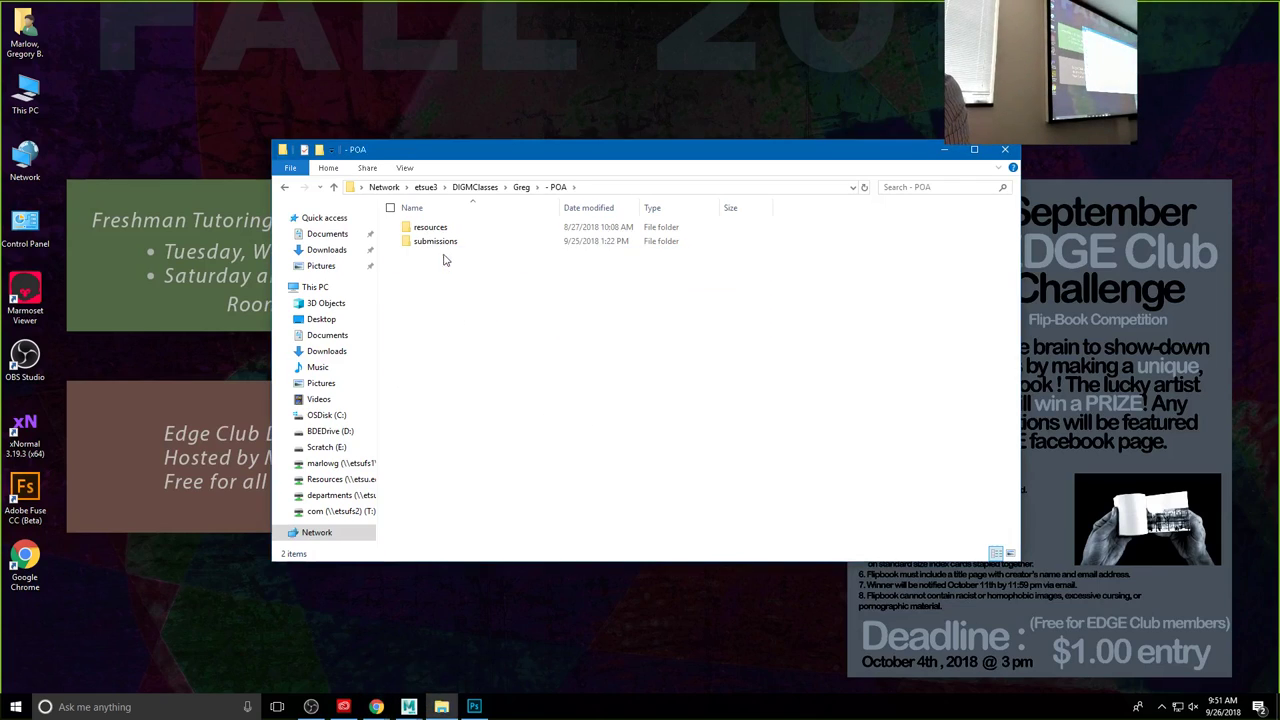
{"action": "double_click", "coordinate": [430, 227]}
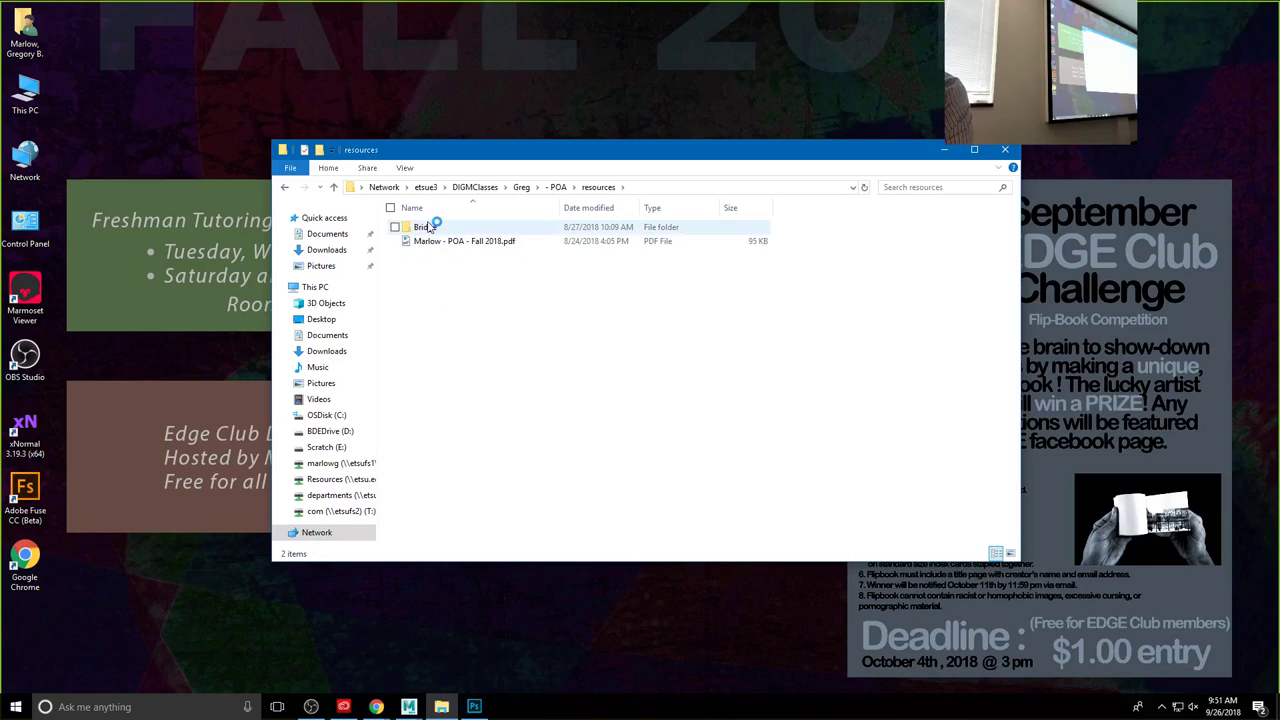
Step: Go to DIGMFaculty on etsue3 and open the POA folder within the instructor's - PROJECTS folder
{"action": "left_click", "coordinate": [426, 187]}
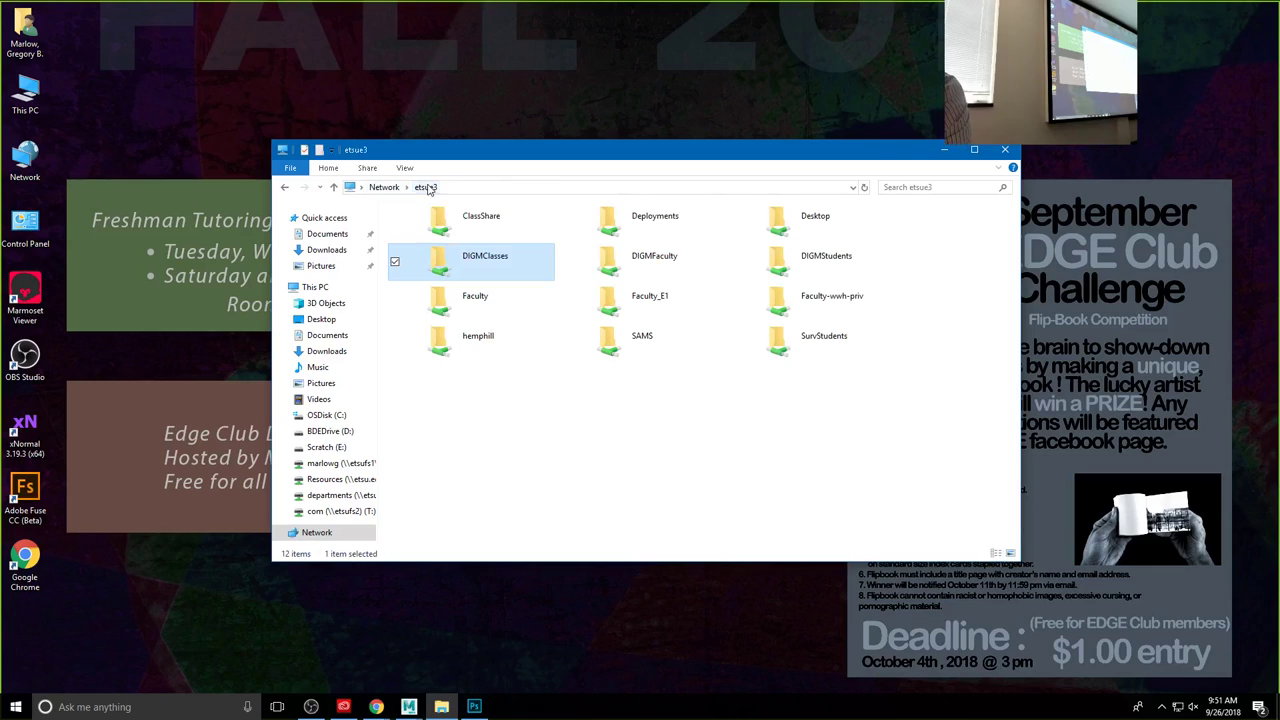
{"action": "double_click", "coordinate": [633, 260]}
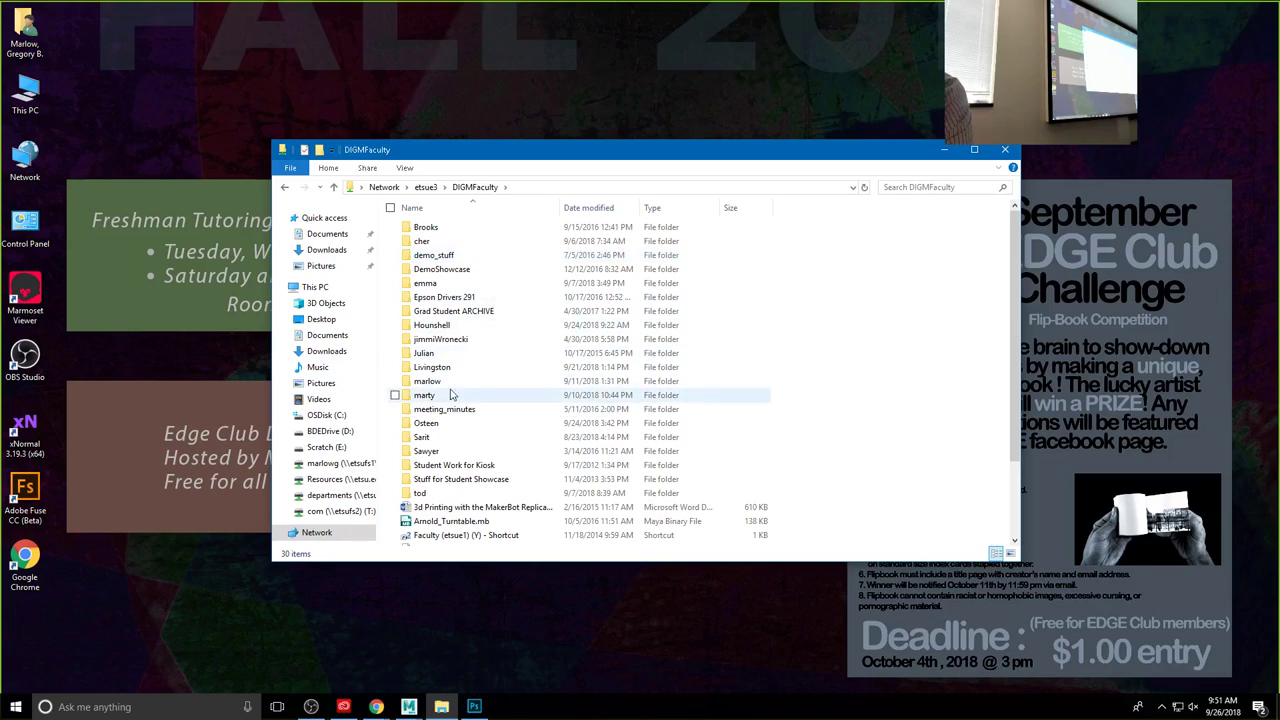
{"action": "double_click", "coordinate": [448, 383]}
{"action": "double_click", "coordinate": [452, 260]}
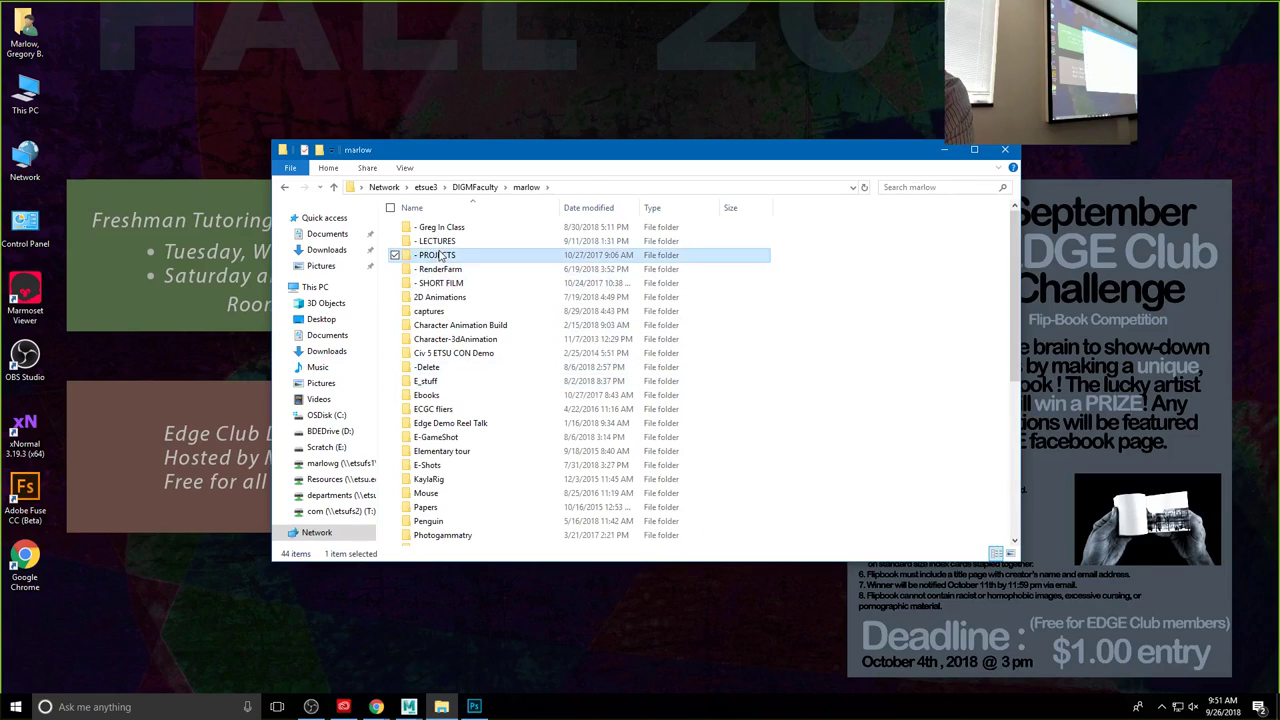
{"action": "double_click", "coordinate": [428, 269]}
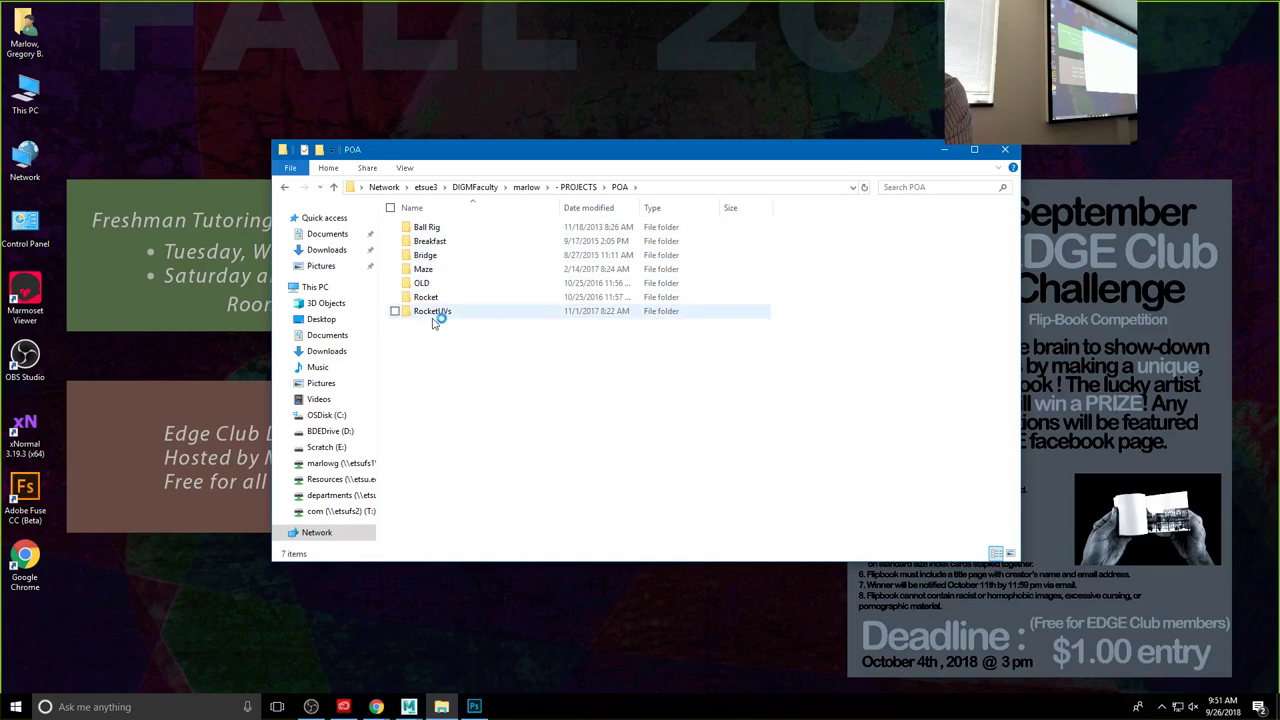
Step: Examine the contents of the Maze project folder and its scenes folder
{"action": "double_click", "coordinate": [426, 270]}
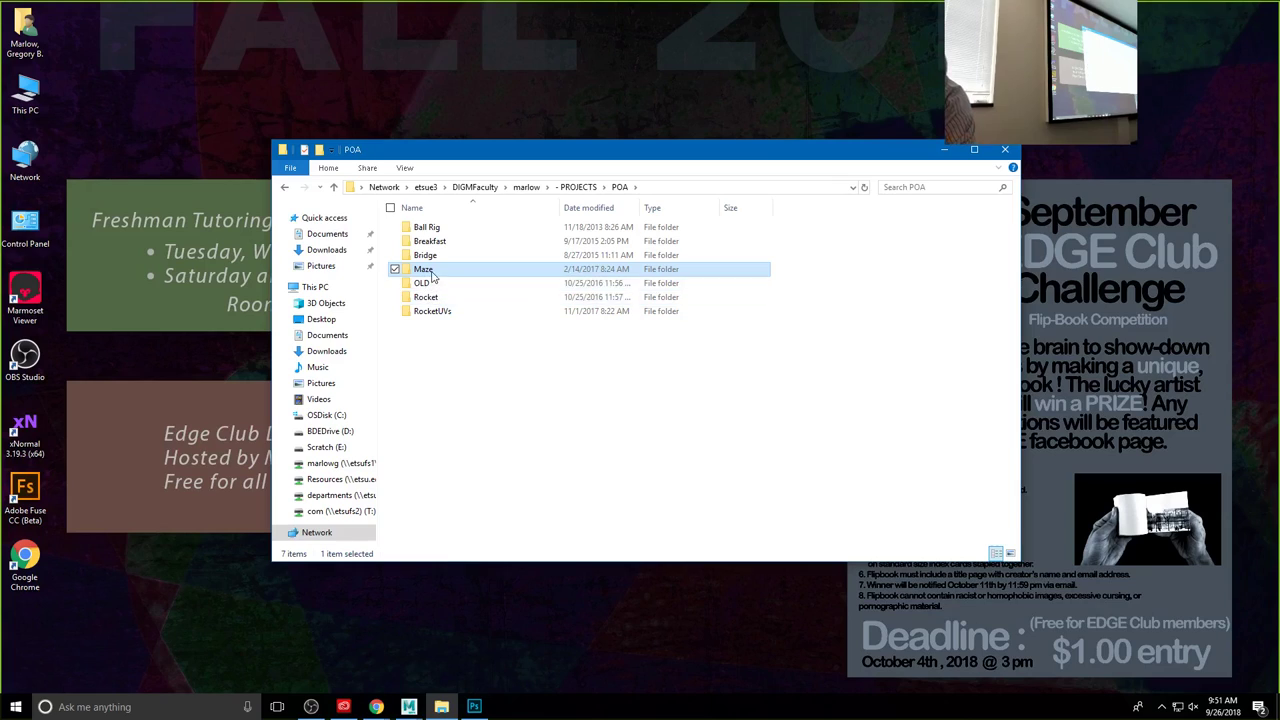
{"action": "double_click", "coordinate": [425, 353]}
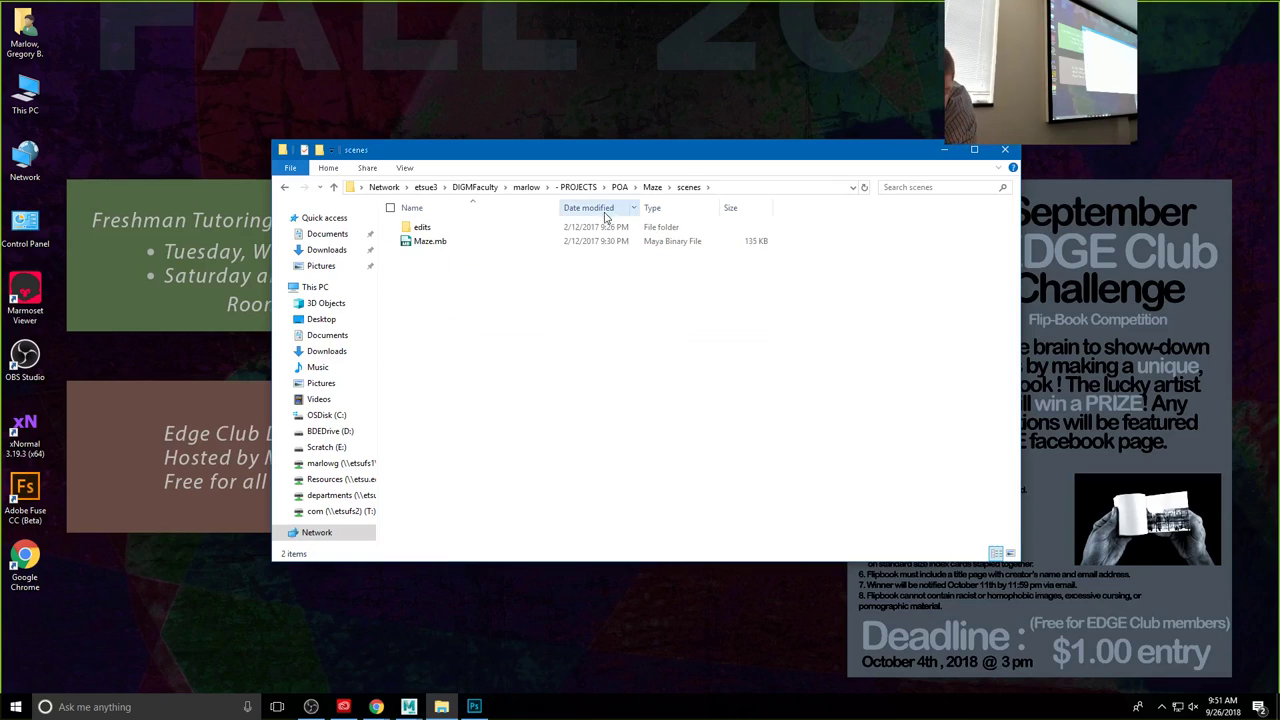
{"action": "left_click", "coordinate": [652, 187]}
{"action": "double_click", "coordinate": [457, 300]}
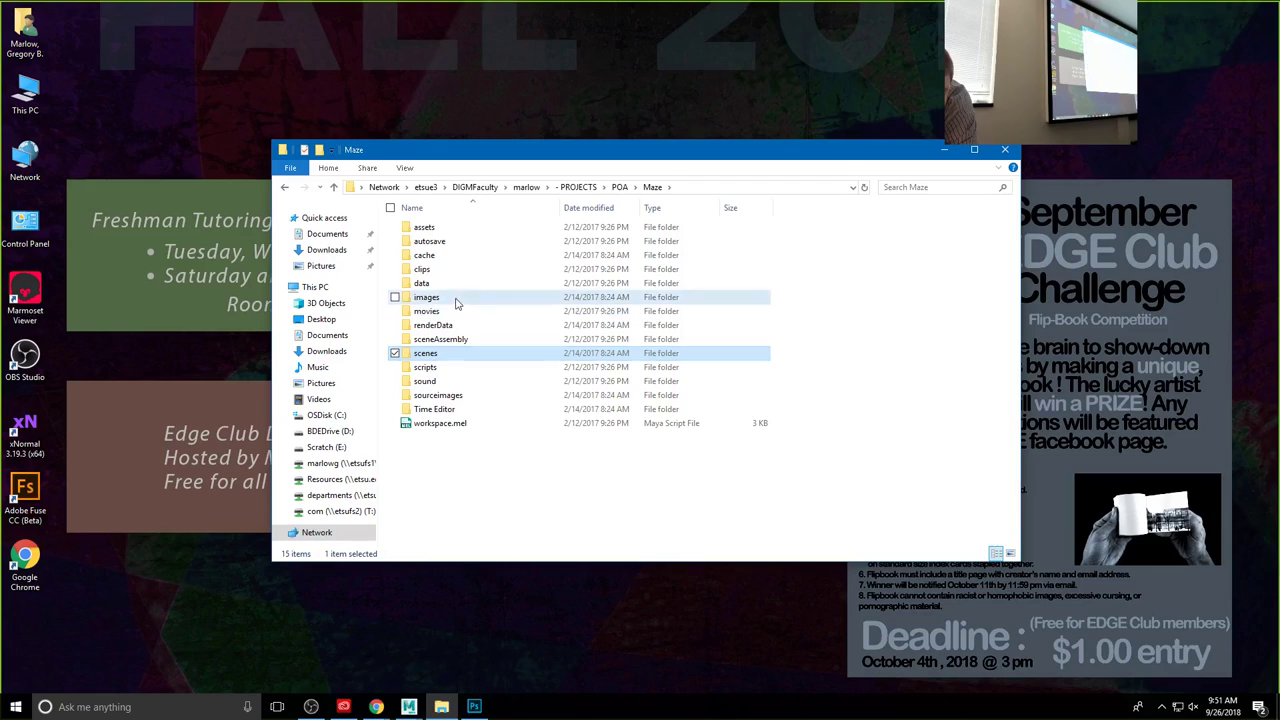
Step: Return to the POA folder and copy the Maze project folder
{"action": "left_click", "coordinate": [619, 187]}
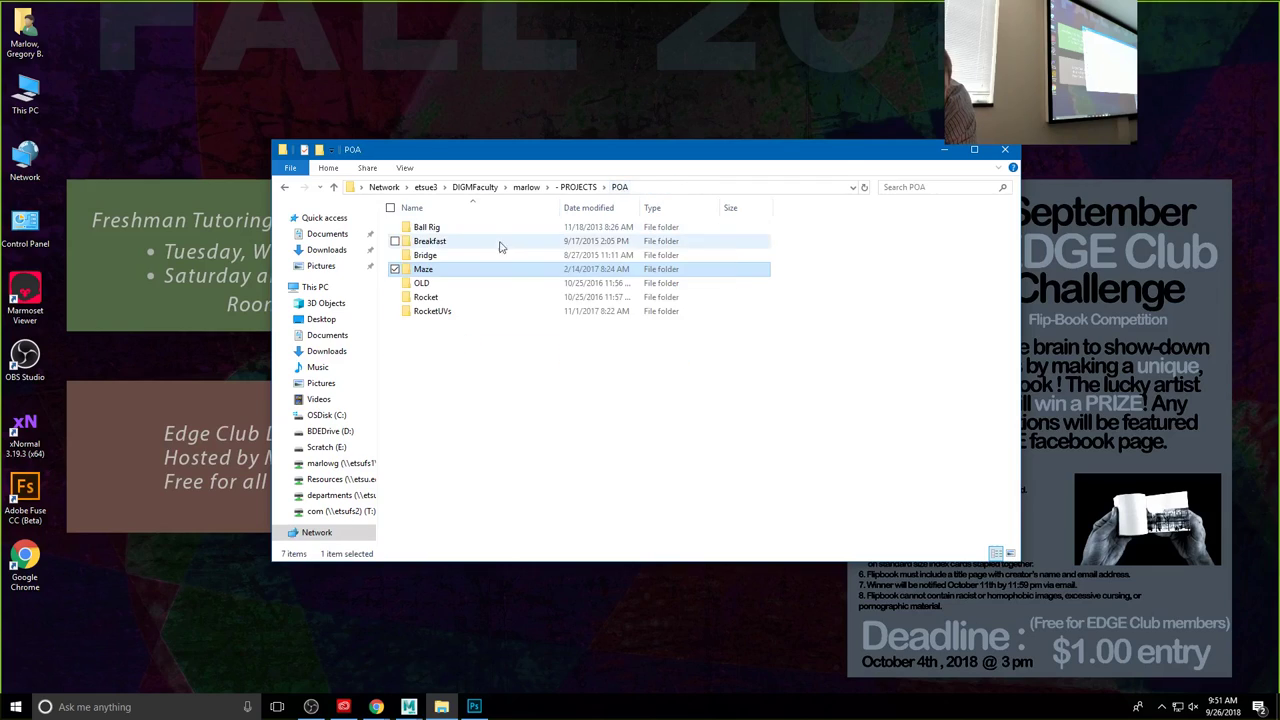
{"action": "right_click", "coordinate": [426, 270]}
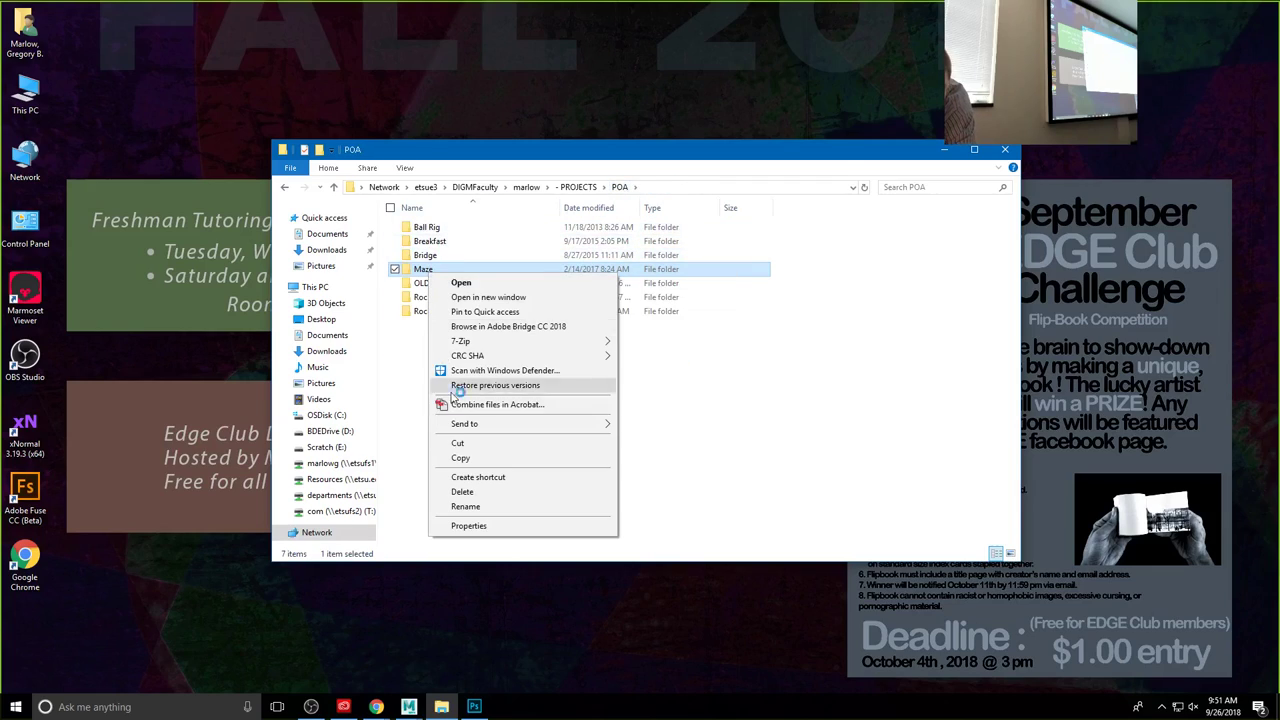
{"action": "left_click", "coordinate": [474, 458]}
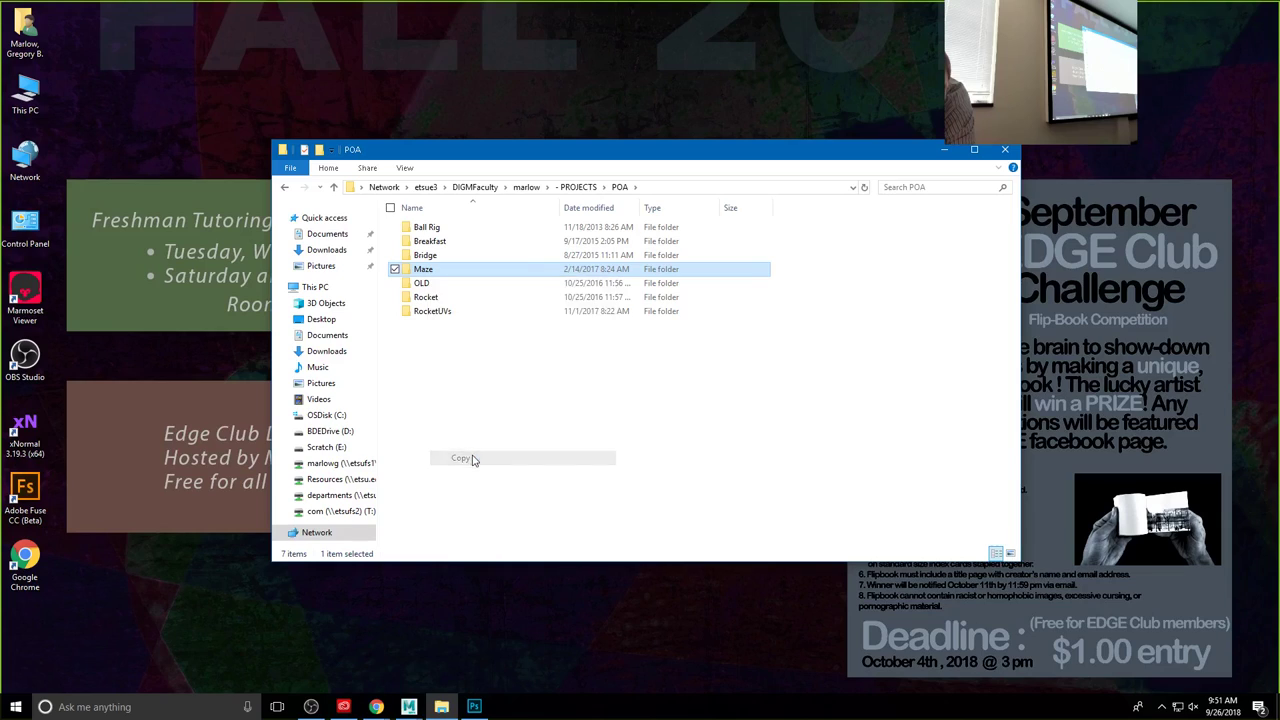
Step: Go to DIGMClasses on etsue3 and paste the Maze folder into the resources folder of the instructor's - POA class folder
{"action": "left_click", "coordinate": [425, 187]}
{"action": "double_click", "coordinate": [482, 256]}
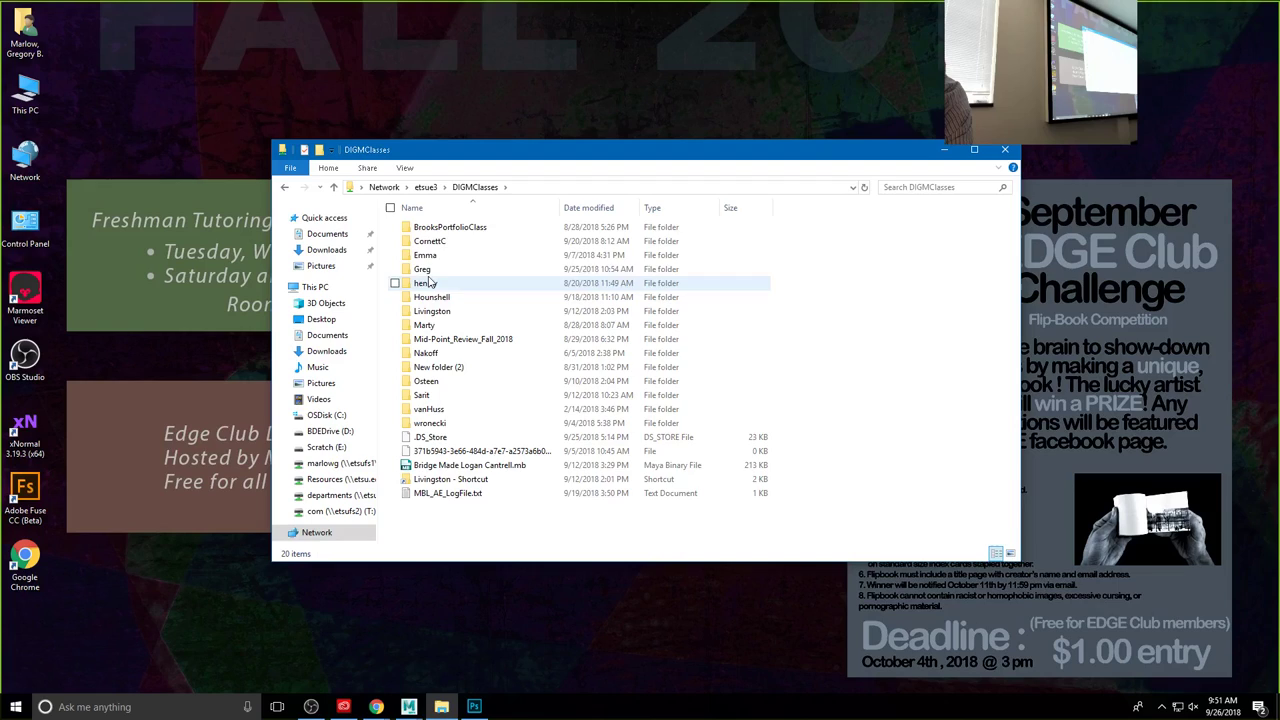
{"action": "double_click", "coordinate": [428, 273]}
{"action": "double_click", "coordinate": [428, 251]}
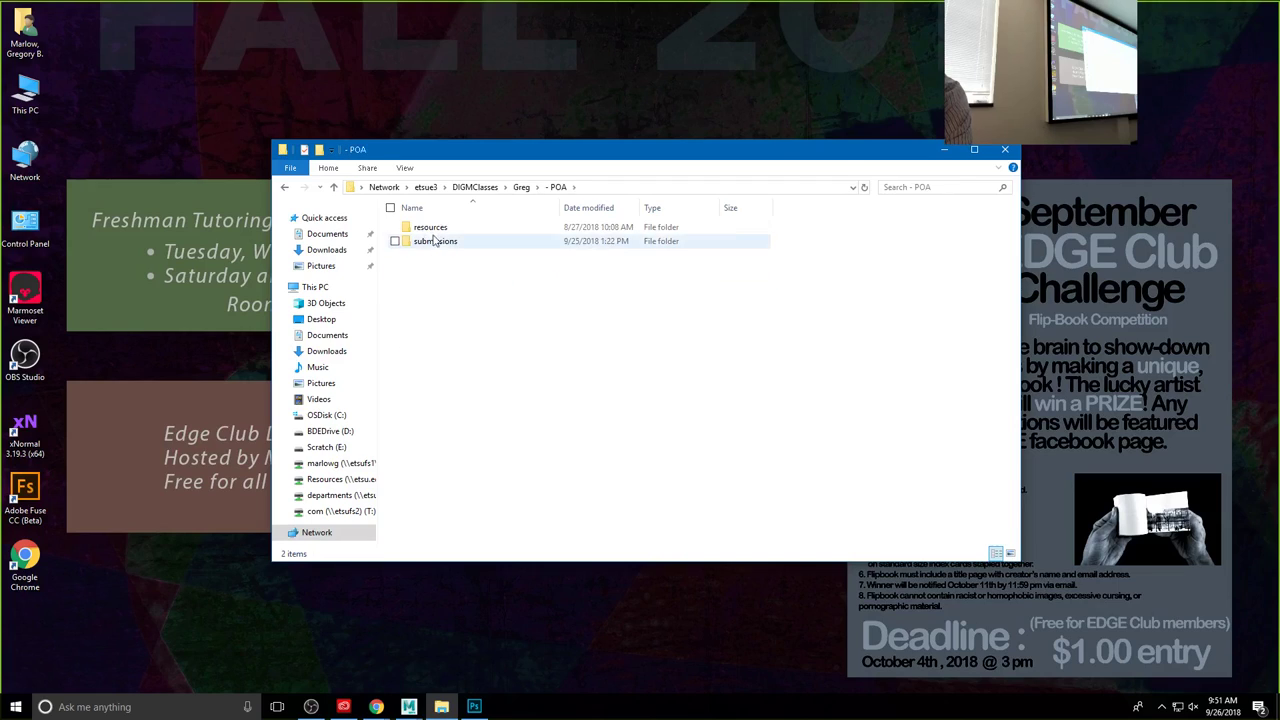
{"action": "left_click", "coordinate": [433, 229]}
{"action": "double_click", "coordinate": [433, 229]}
{"action": "right_click", "coordinate": [464, 296]}
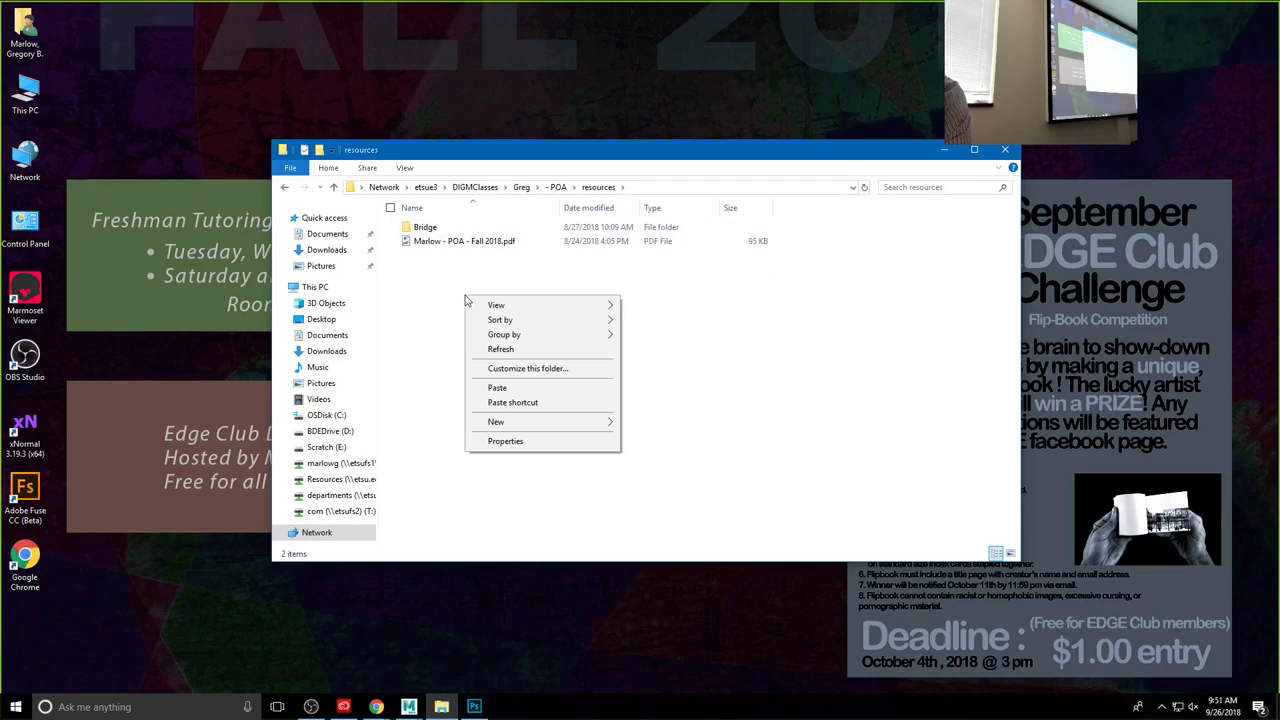
{"action": "left_click", "coordinate": [522, 390]}
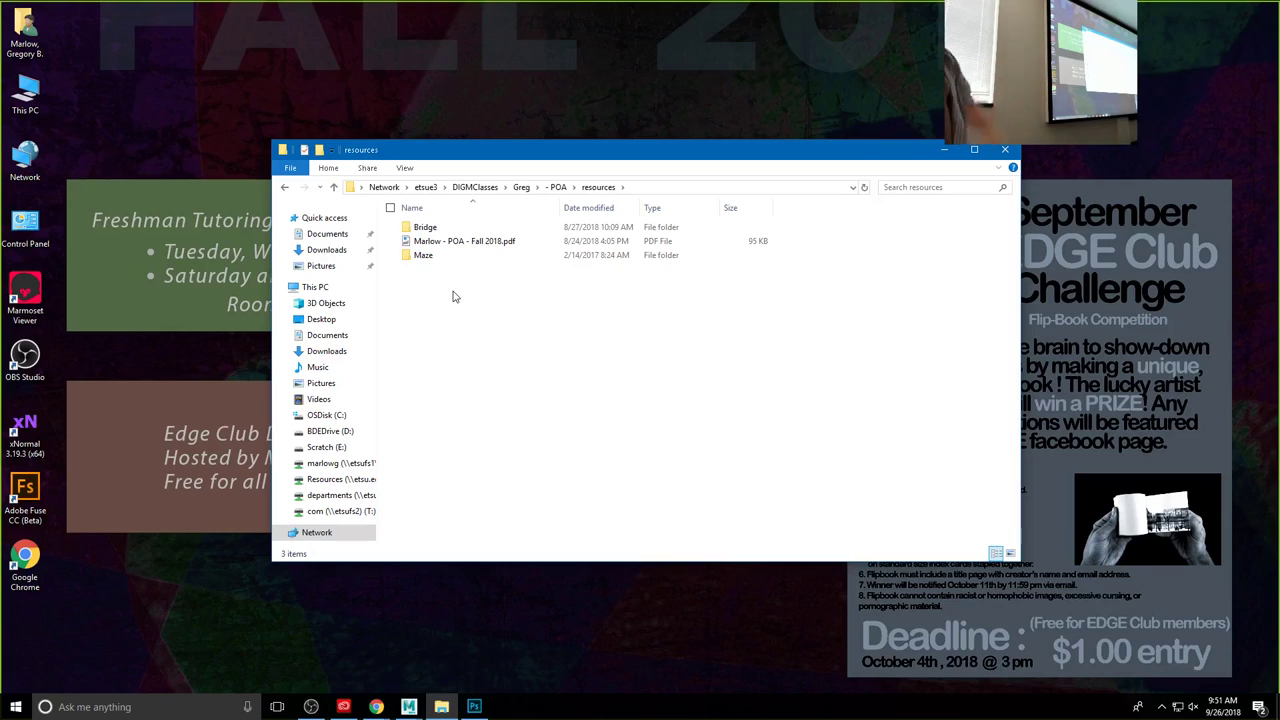
Step: Check the scenes folder of the pasted Maze project, and copy the Maze folder from resources to the desktop
{"action": "double_click", "coordinate": [423, 255]}
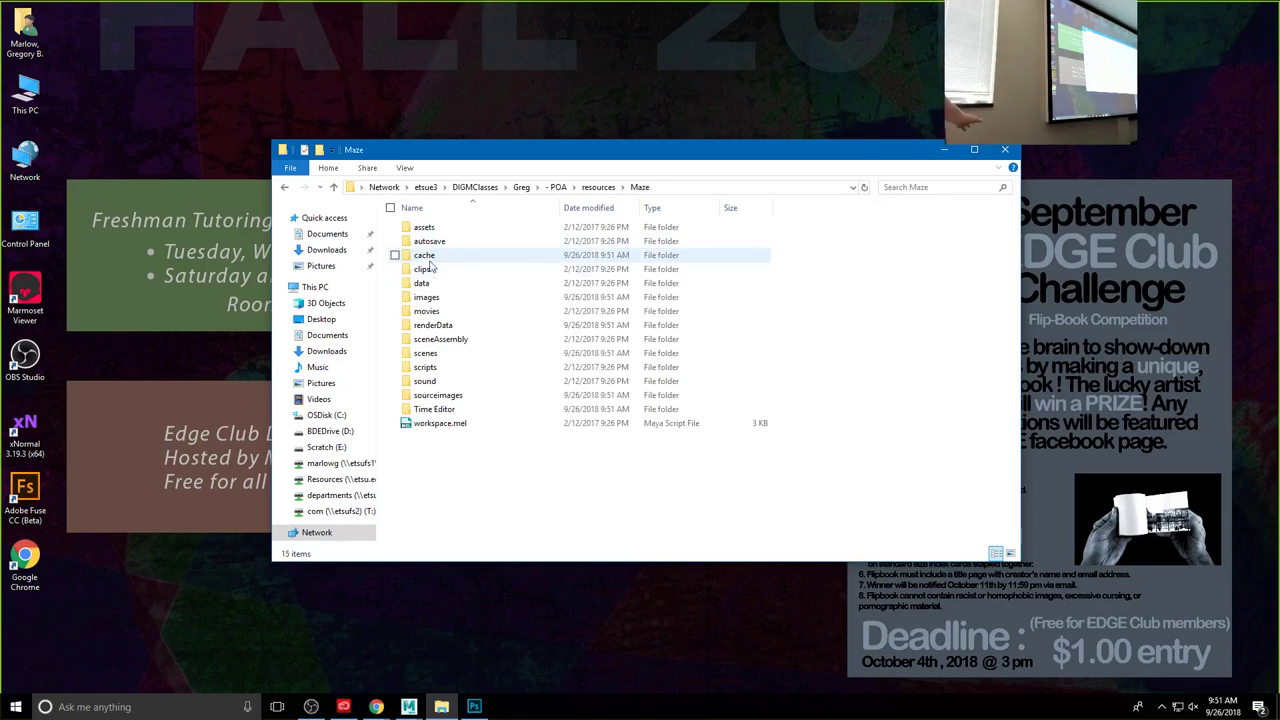
{"action": "double_click", "coordinate": [466, 356]}
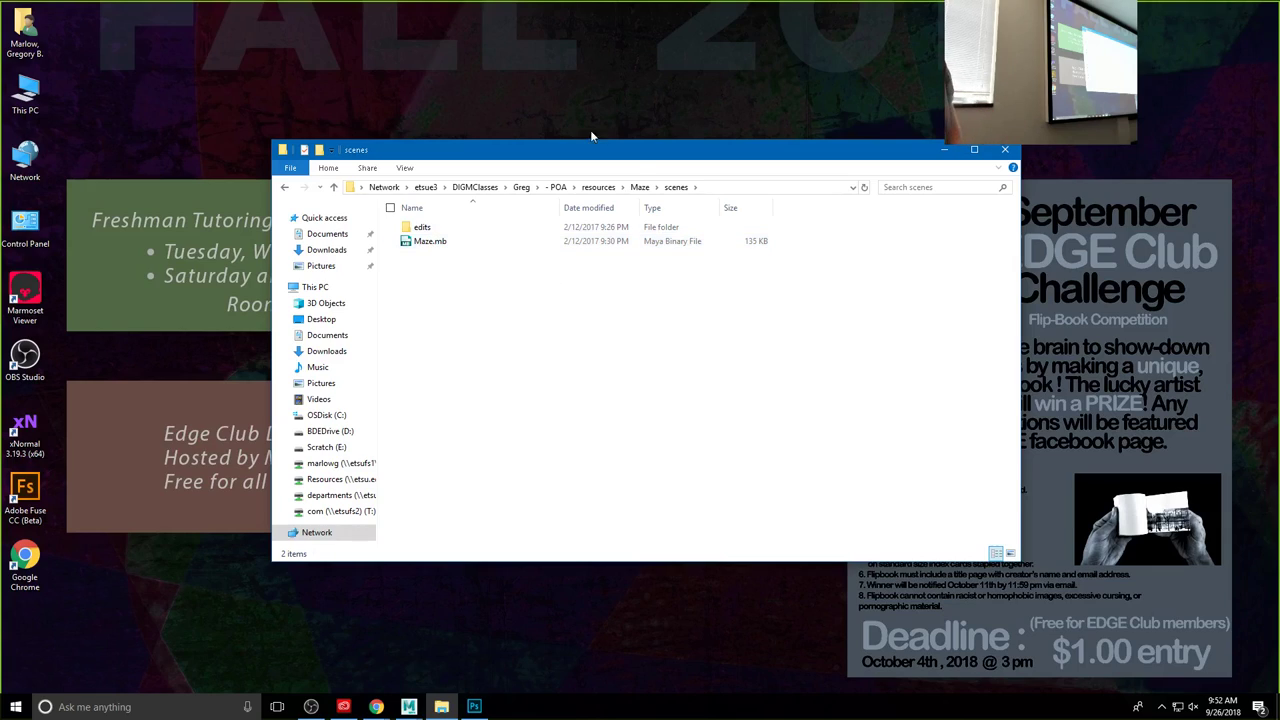
{"action": "left_click", "coordinate": [600, 187]}
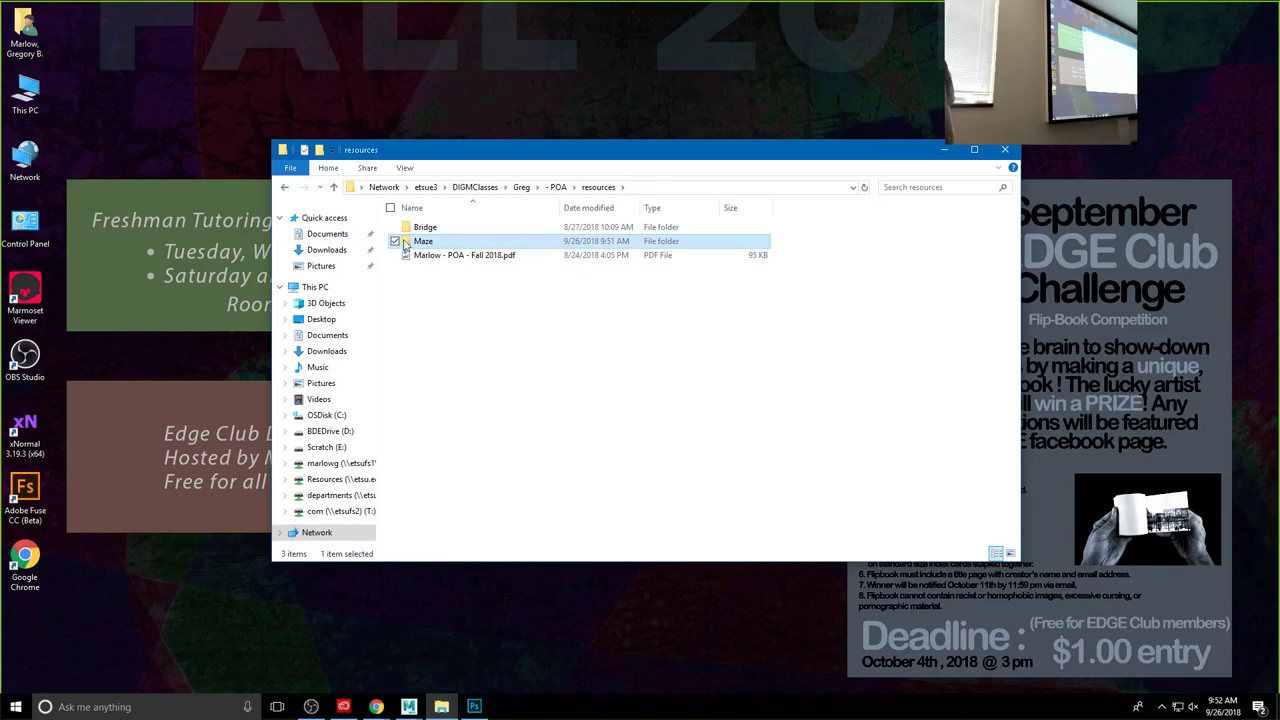
{"action": "left_click_drag", "start_coordinate": [418, 244], "coordinate": [194, 121]}
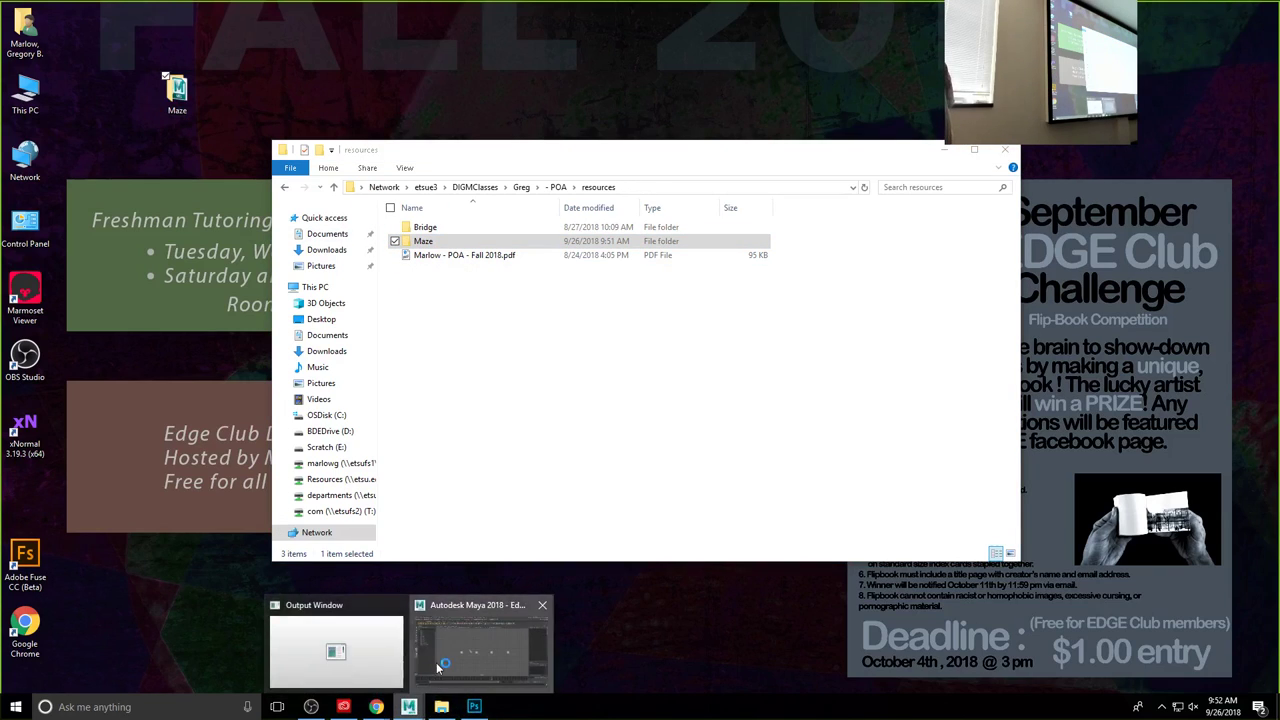
Step: Switch to Maya and set the project to the Maze folder on the desktop
{"action": "left_click", "coordinate": [430, 630]}
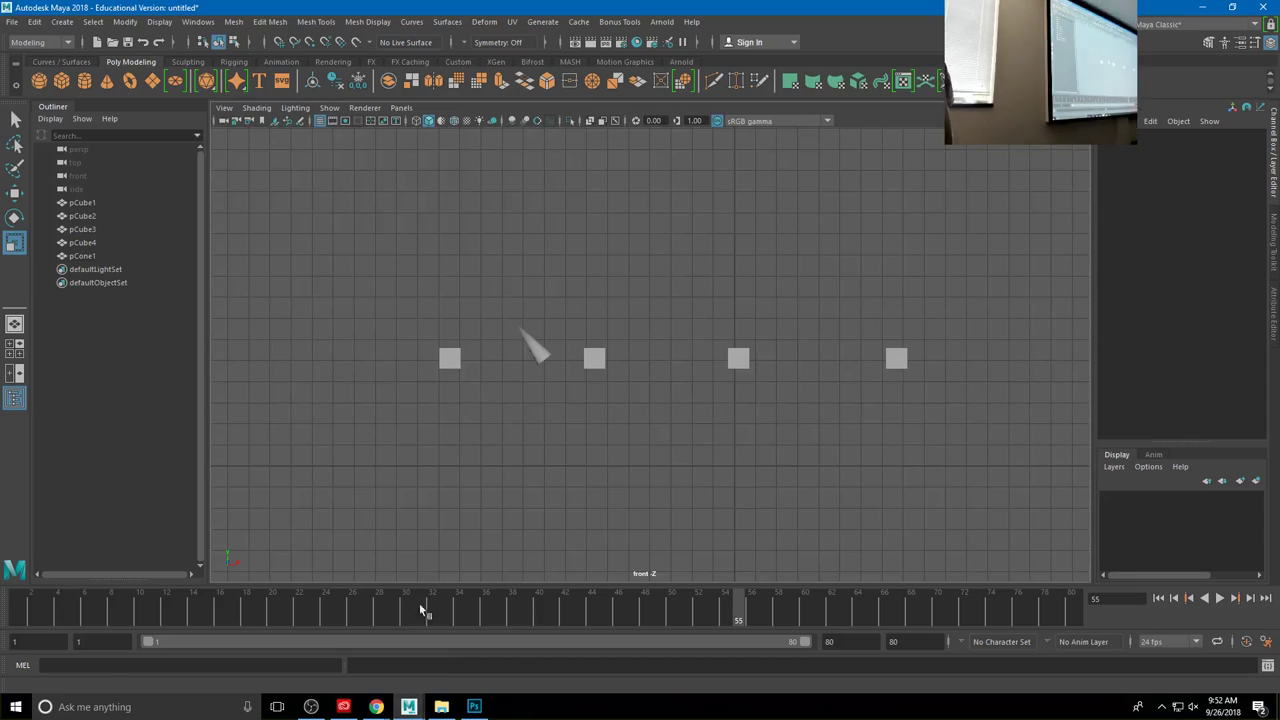
{"action": "left_click", "coordinate": [13, 22]}
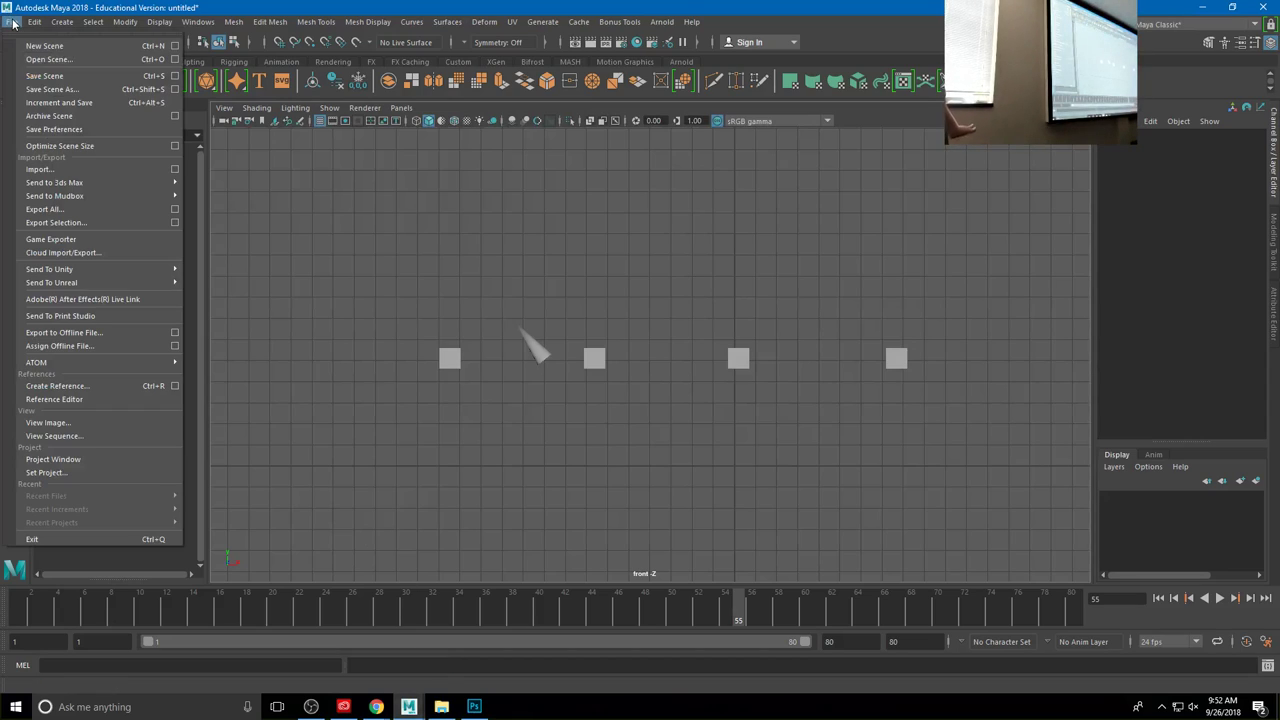
{"action": "mouse_move", "coordinate": [60, 269]}
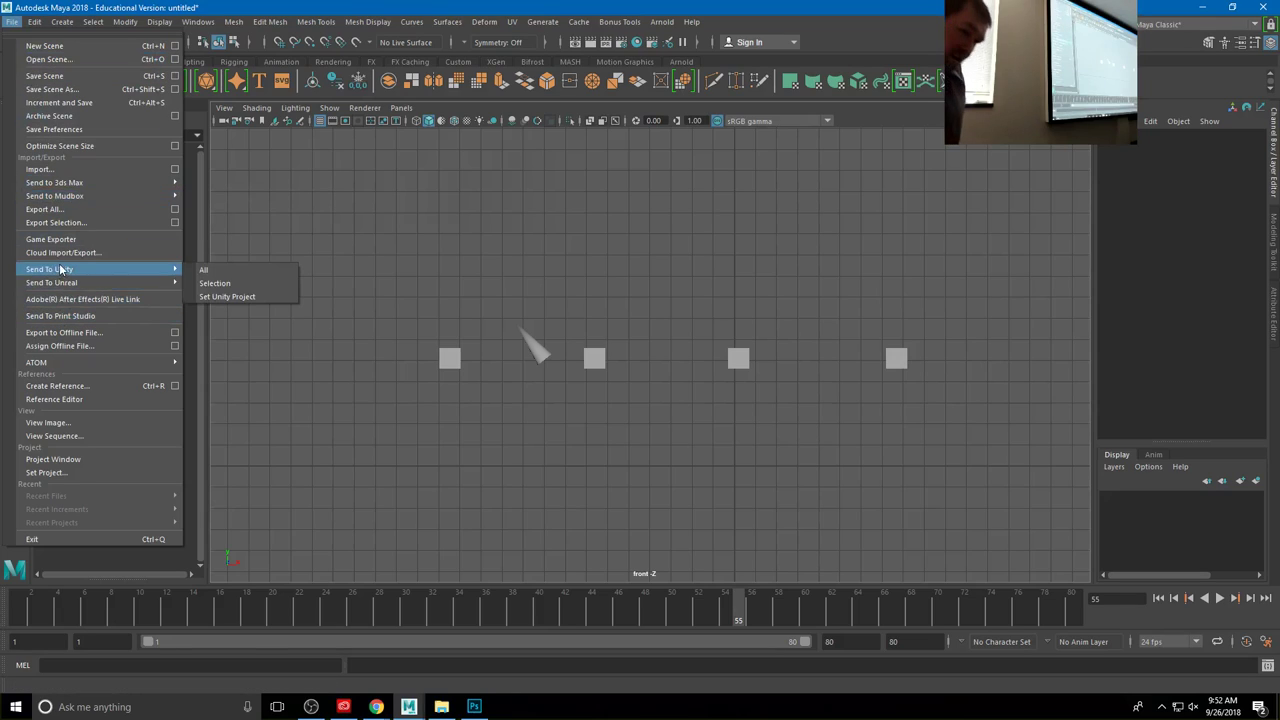
{"action": "left_click", "coordinate": [76, 473]}
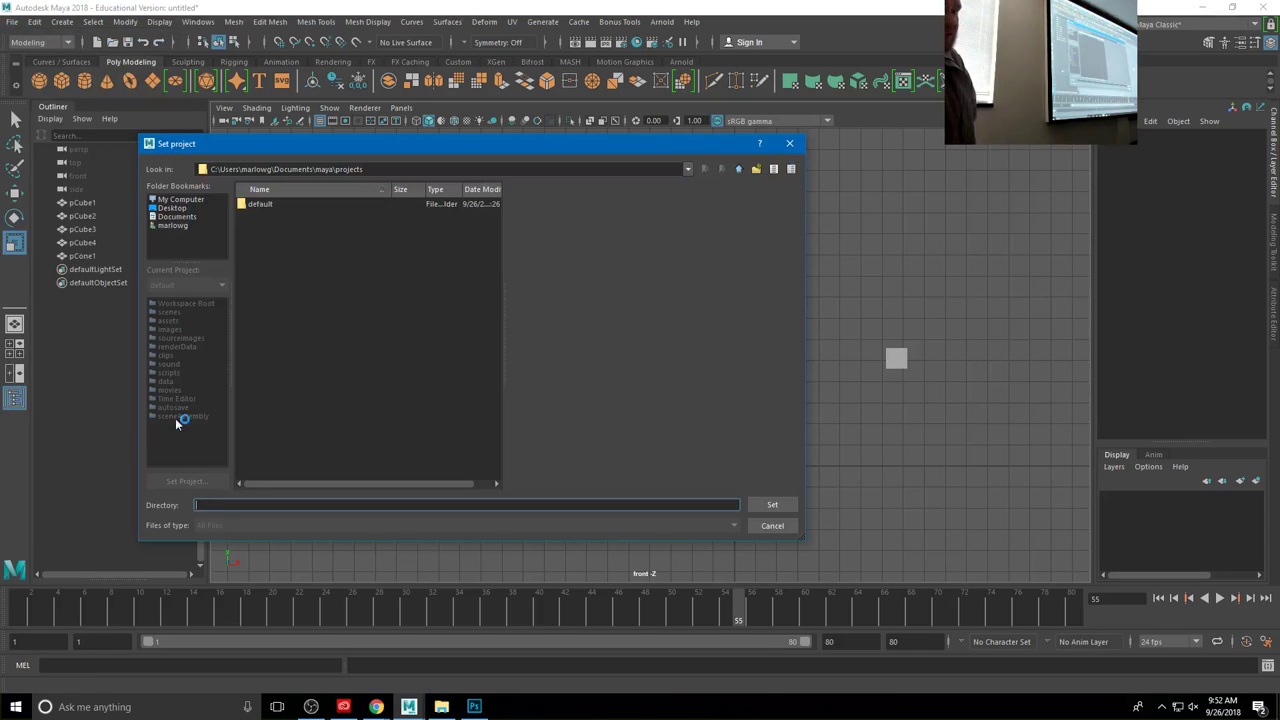
{"action": "left_click", "coordinate": [171, 208]}
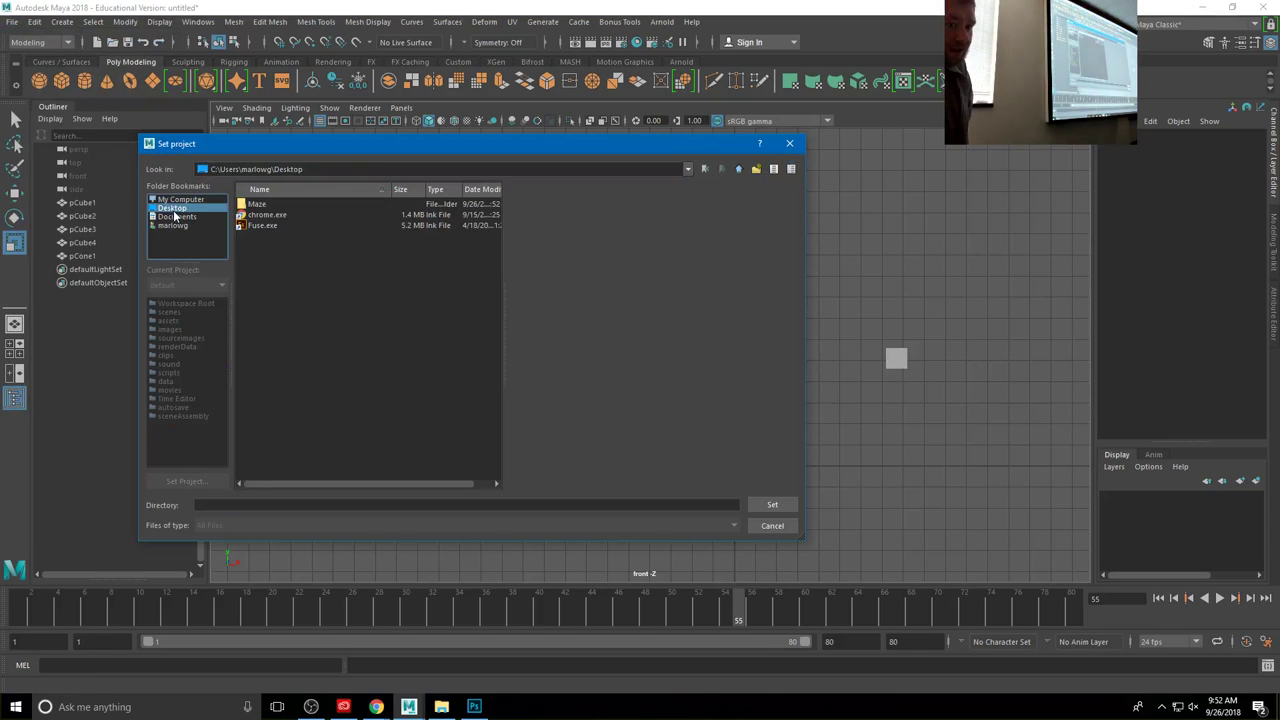
{"action": "left_click", "coordinate": [252, 204]}
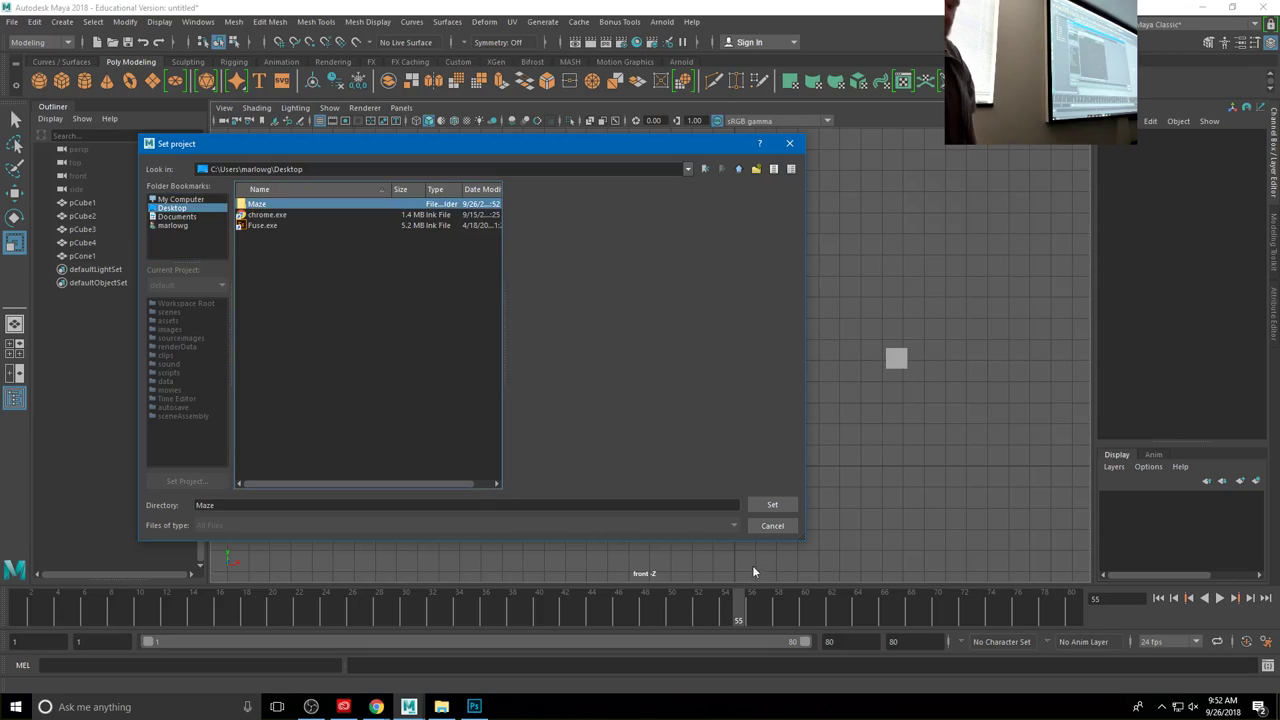
{"action": "left_click", "coordinate": [779, 508]}
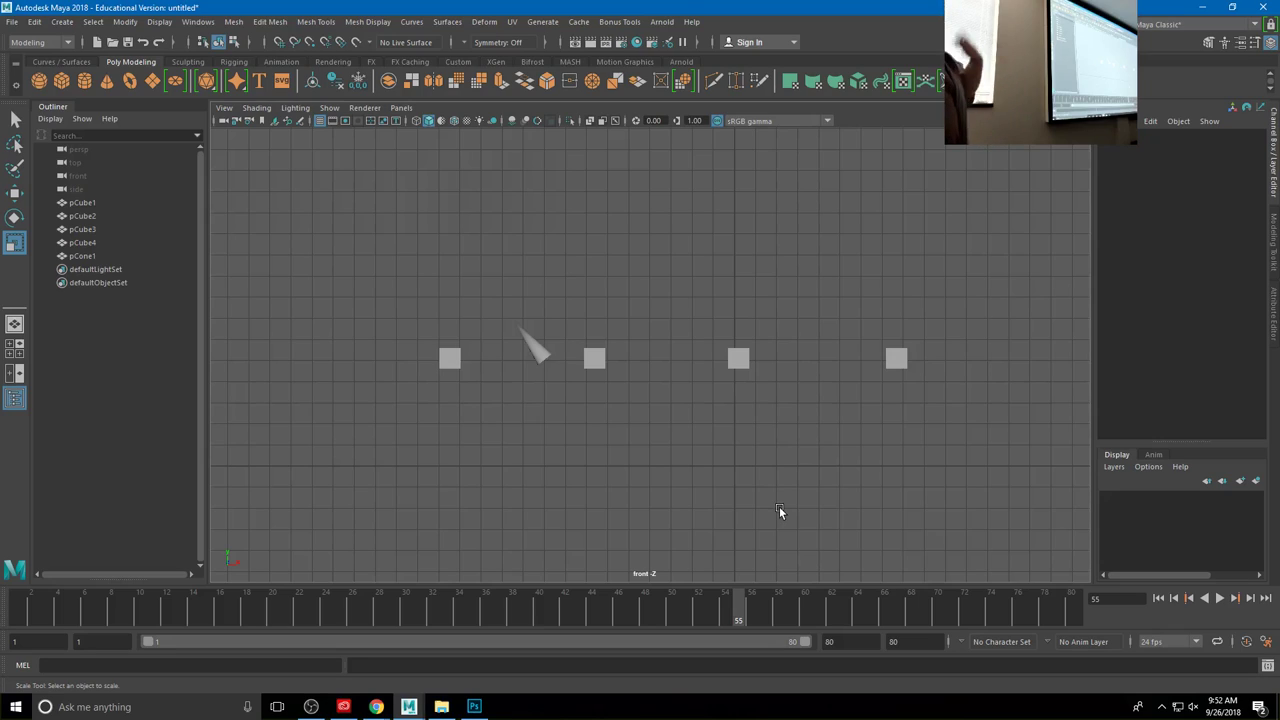
Step: Open the Maze.mb scene from the project's scenes folder, discarding the changes to the untitled scene
{"action": "left_click", "coordinate": [12, 21]}
{"action": "left_click", "coordinate": [46, 64]}
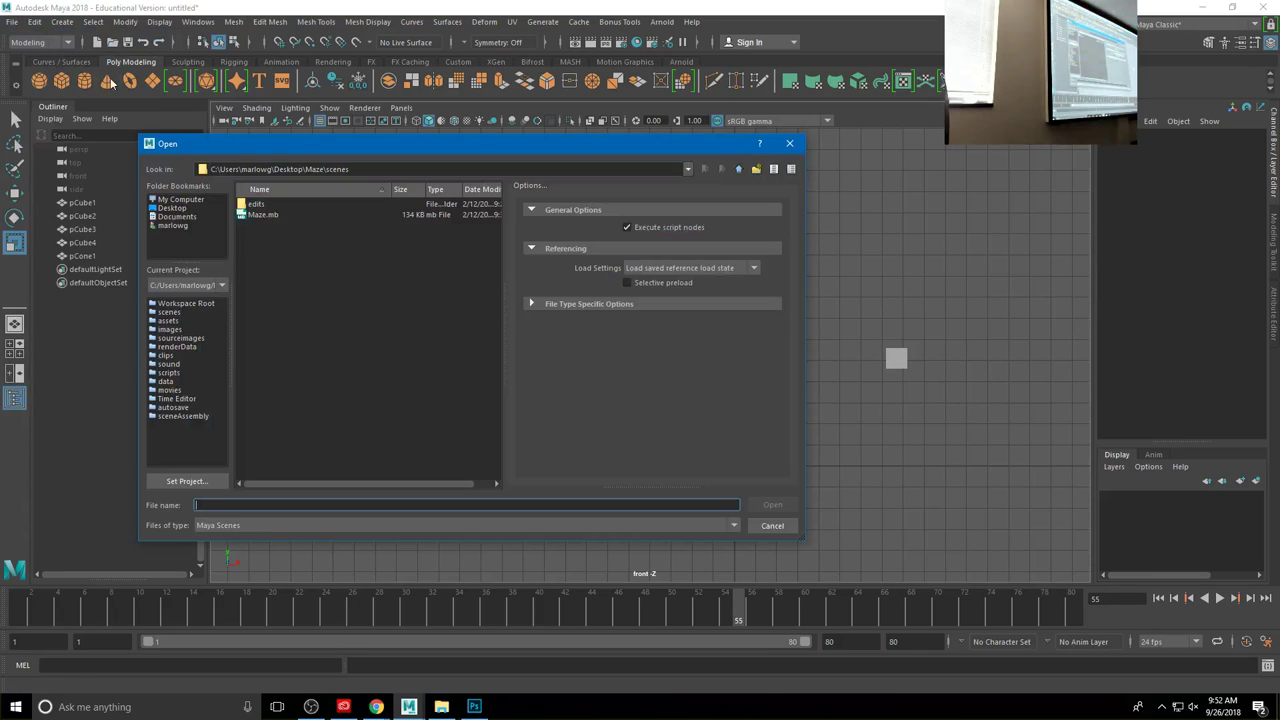
{"action": "left_click", "coordinate": [257, 217]}
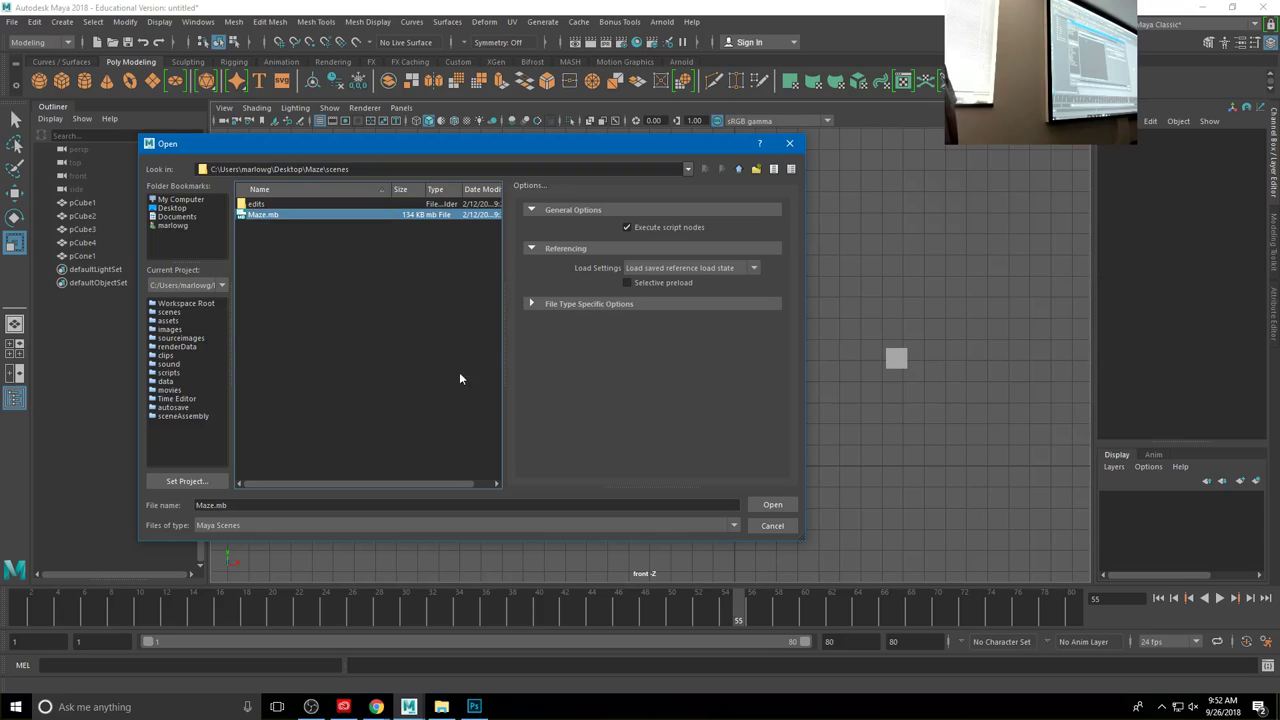
{"action": "left_click", "coordinate": [771, 504]}
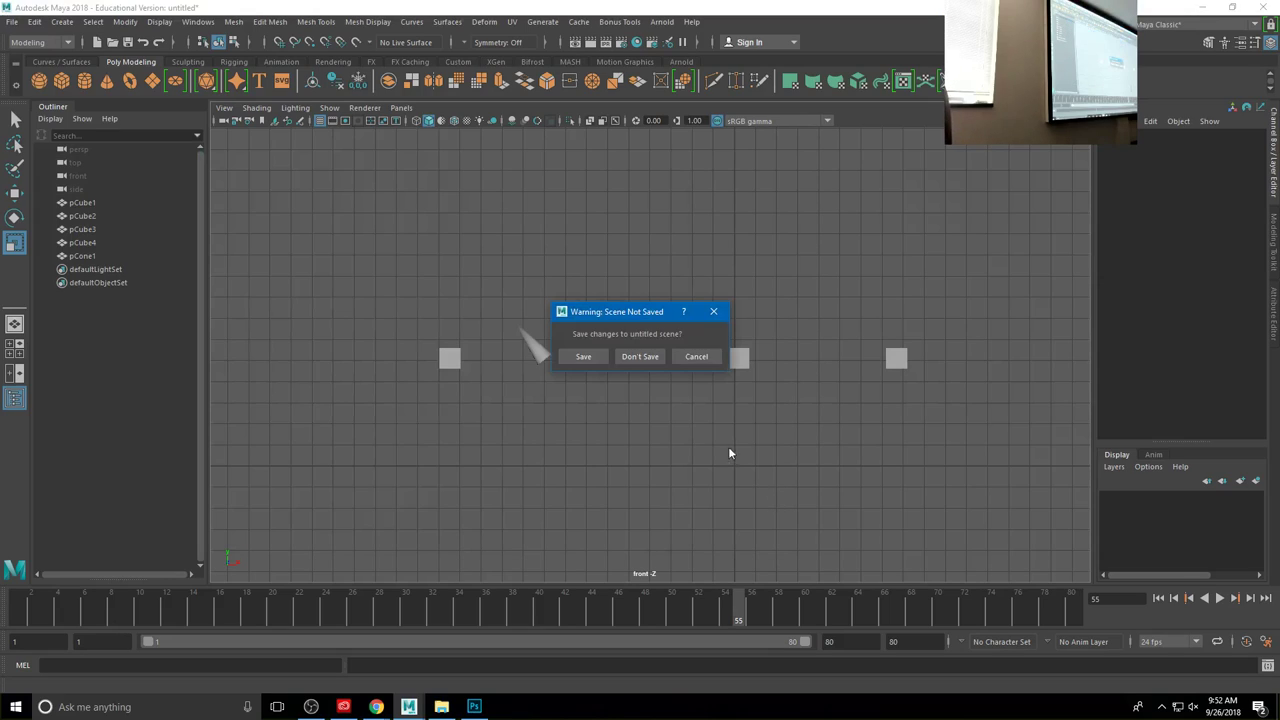
{"action": "left_click", "coordinate": [653, 357]}
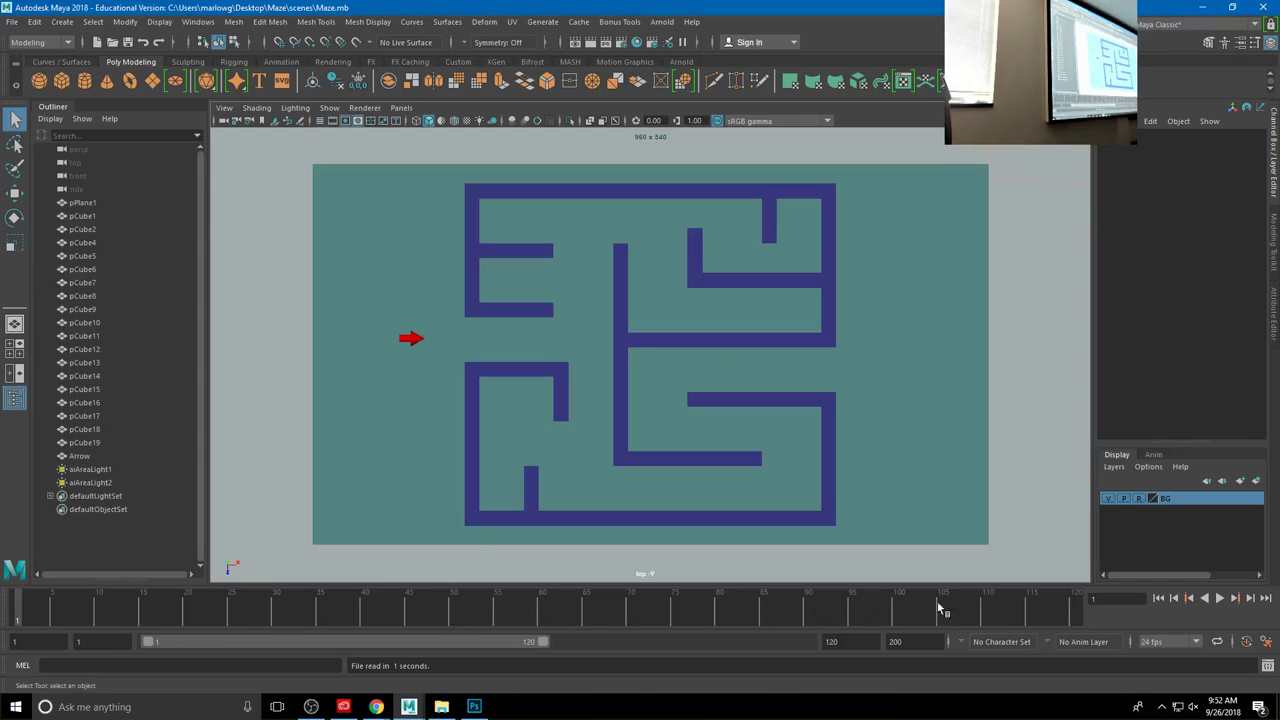
Step: Play the maze timeline briefly, and render a preview of the top view in Arnold RenderView
{"action": "left_click", "coordinate": [1220, 598]}
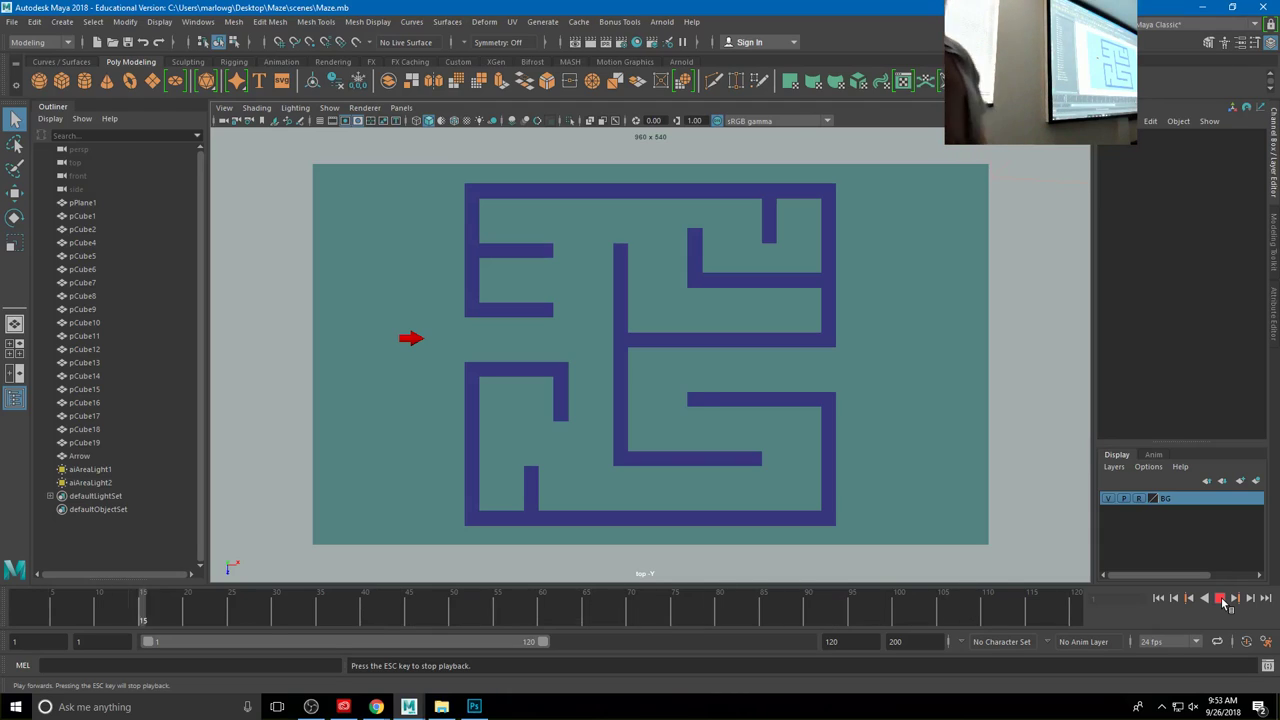
{"action": "left_click", "coordinate": [1221, 598]}
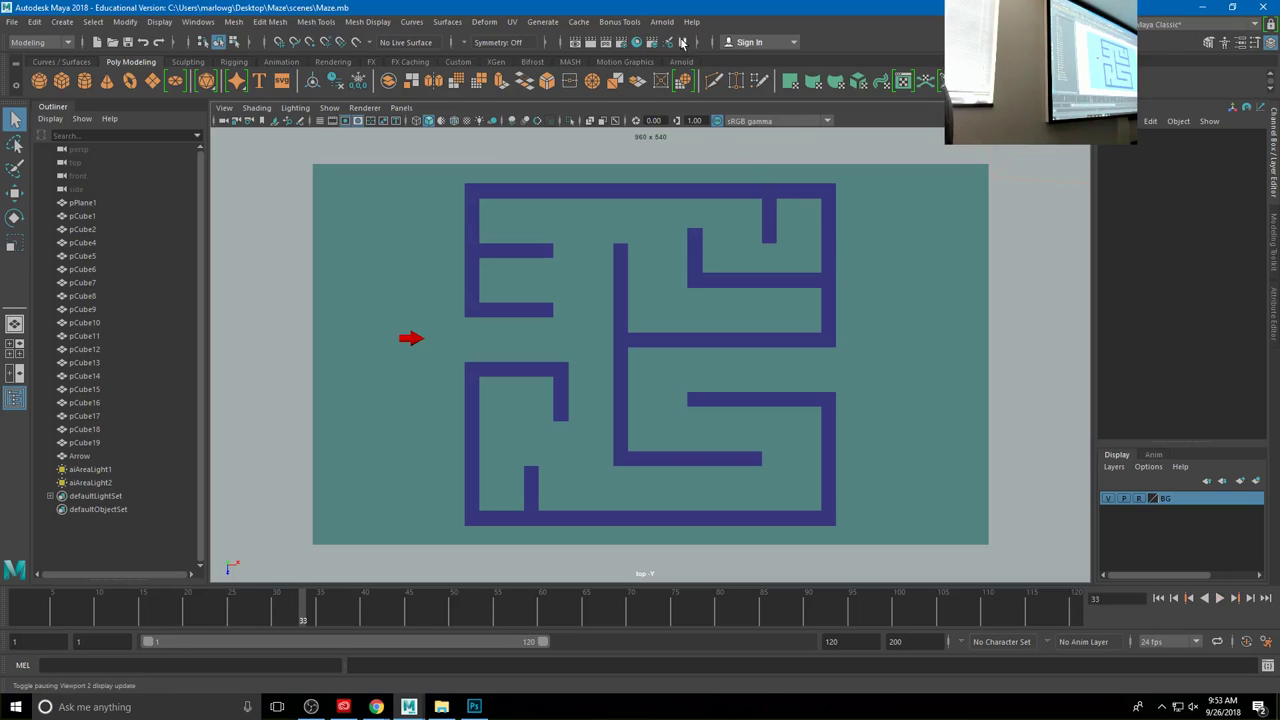
{"action": "left_click", "coordinate": [662, 21]}
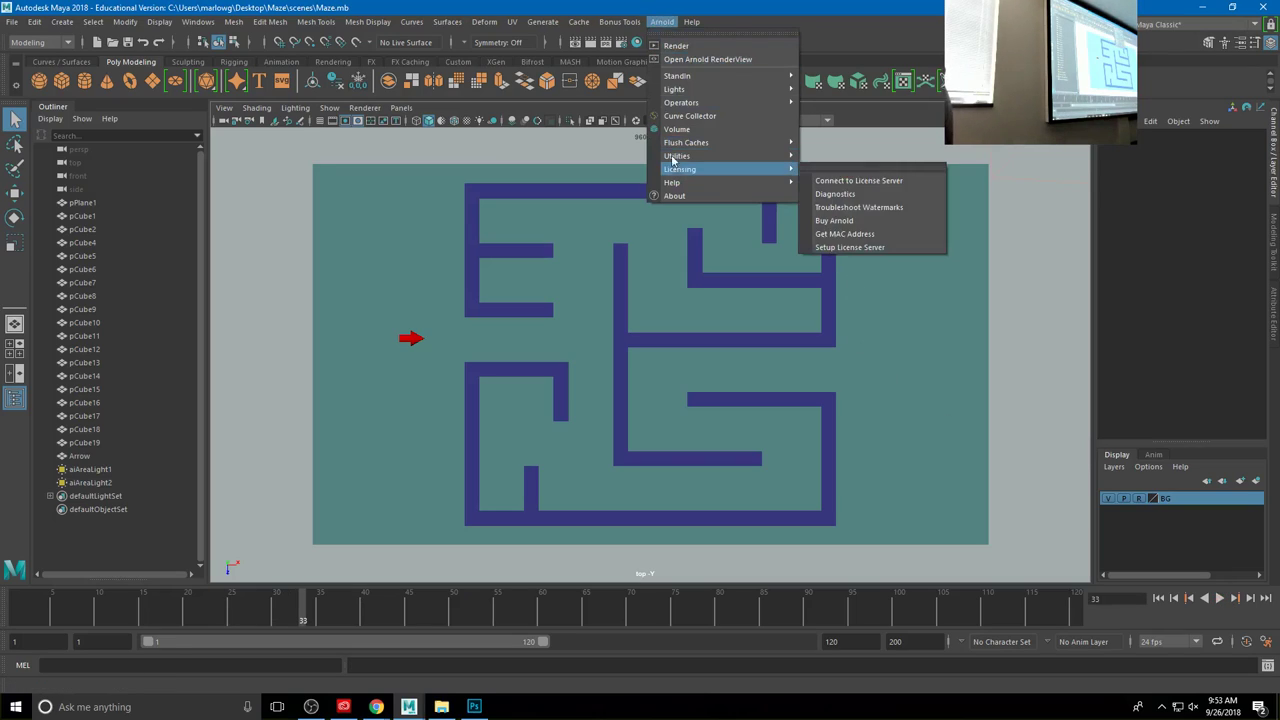
{"action": "left_click", "coordinate": [707, 59]}
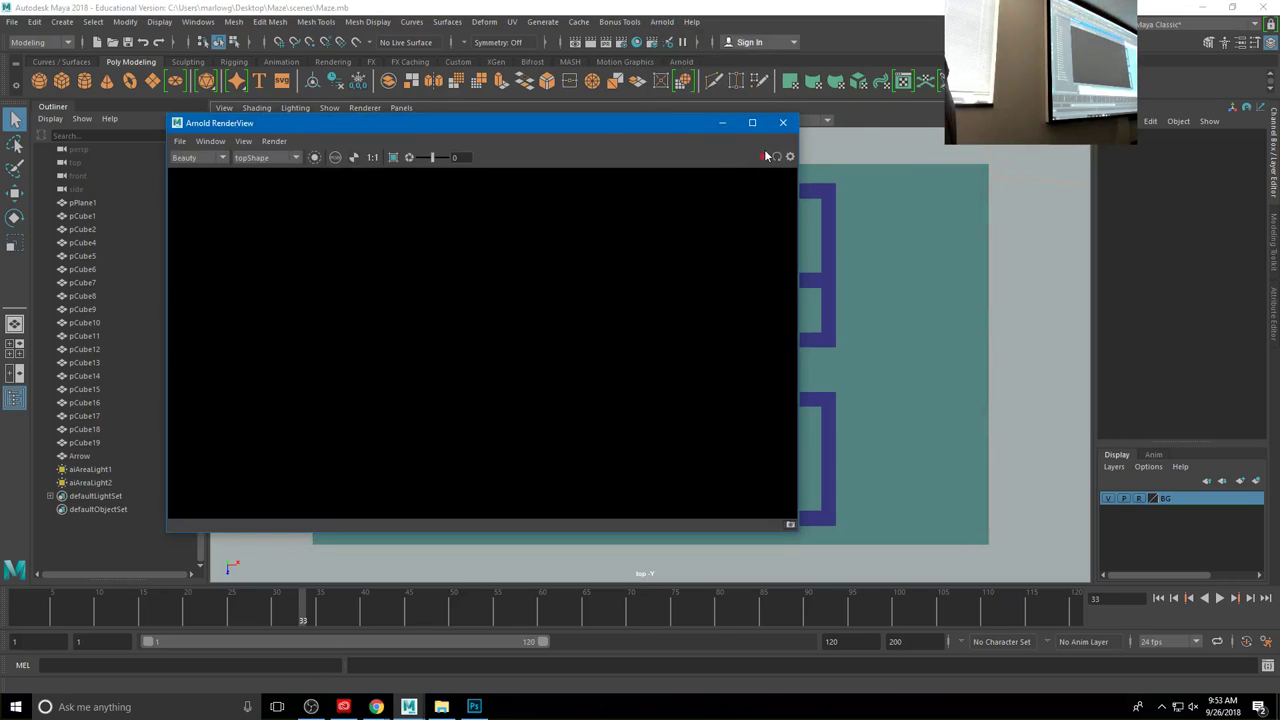
{"action": "left_click", "coordinate": [763, 156]}
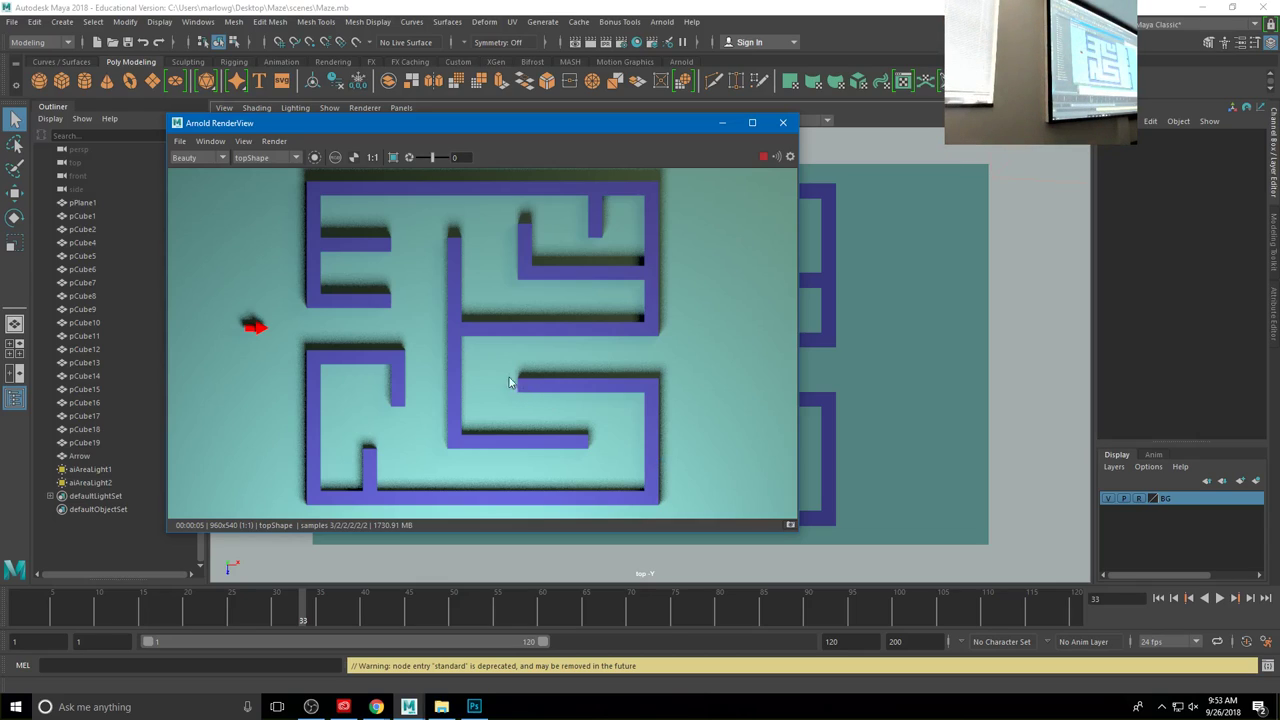
Step: Set the Samples of aiAreaLight1 to 3 in its Arnold area light attributes
{"action": "left_click", "coordinate": [88, 470]}
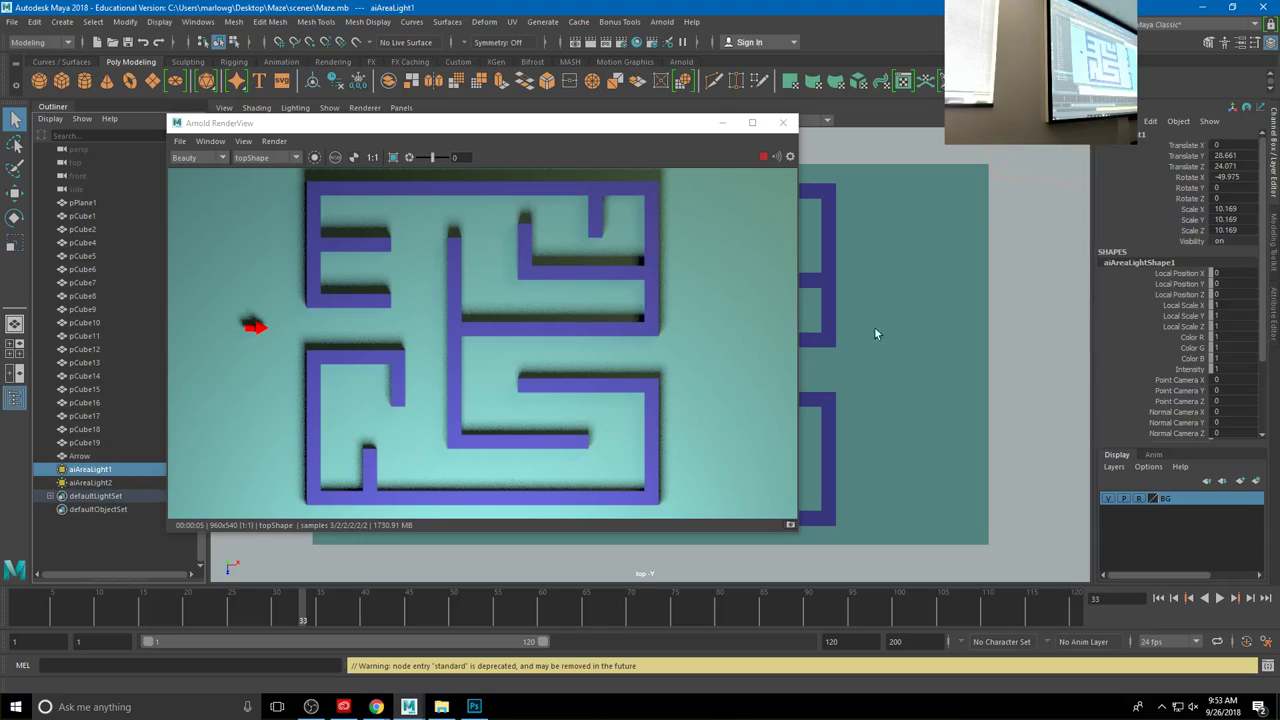
{"action": "left_click", "coordinate": [1273, 333]}
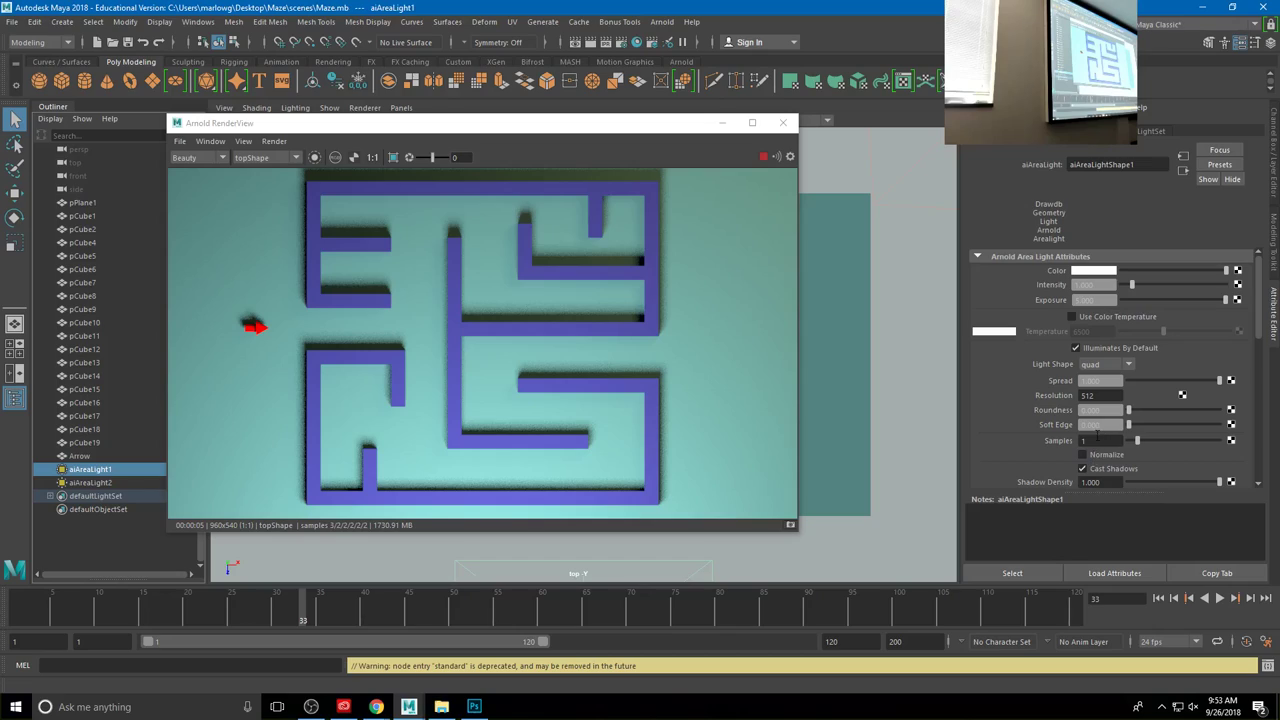
{"action": "double_click", "coordinate": [1098, 440]}
{"action": "type", "text": "3"}
Step: Set the Samples of aiAreaLight2 to 3 and close the Arnold render preview
{"action": "left_click", "coordinate": [86, 483]}
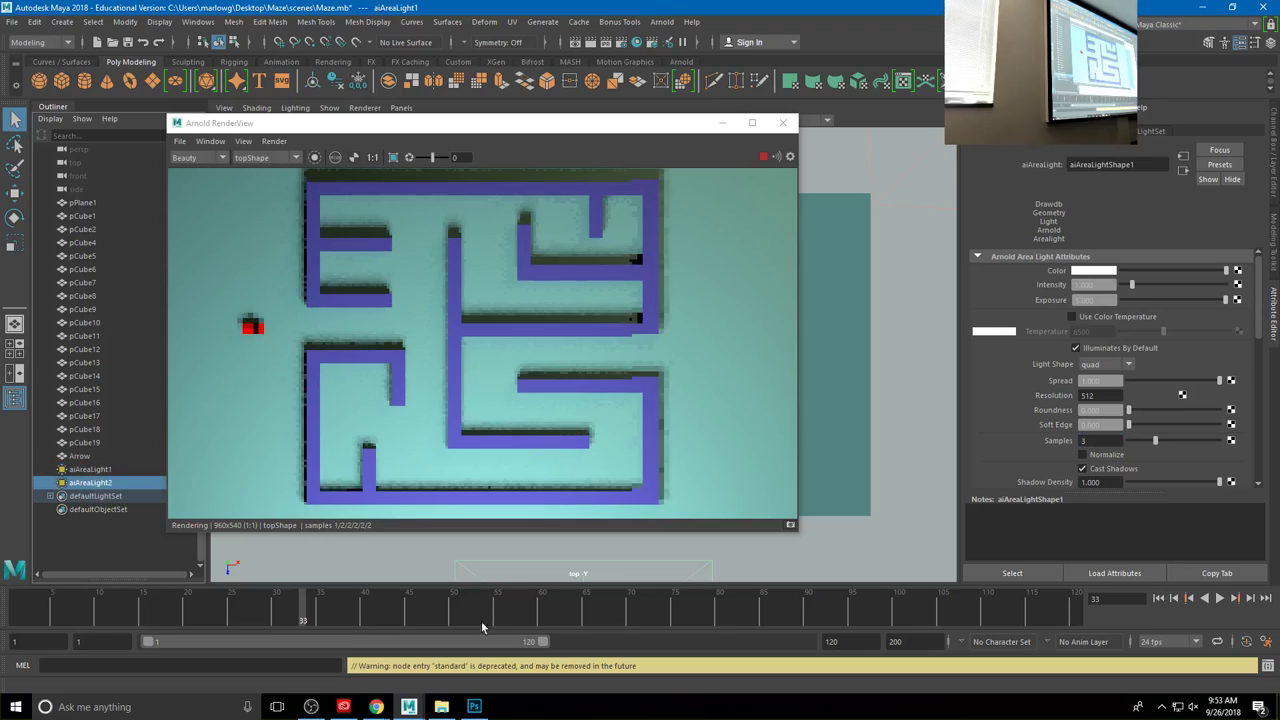
{"action": "left_click", "coordinate": [1092, 441]}
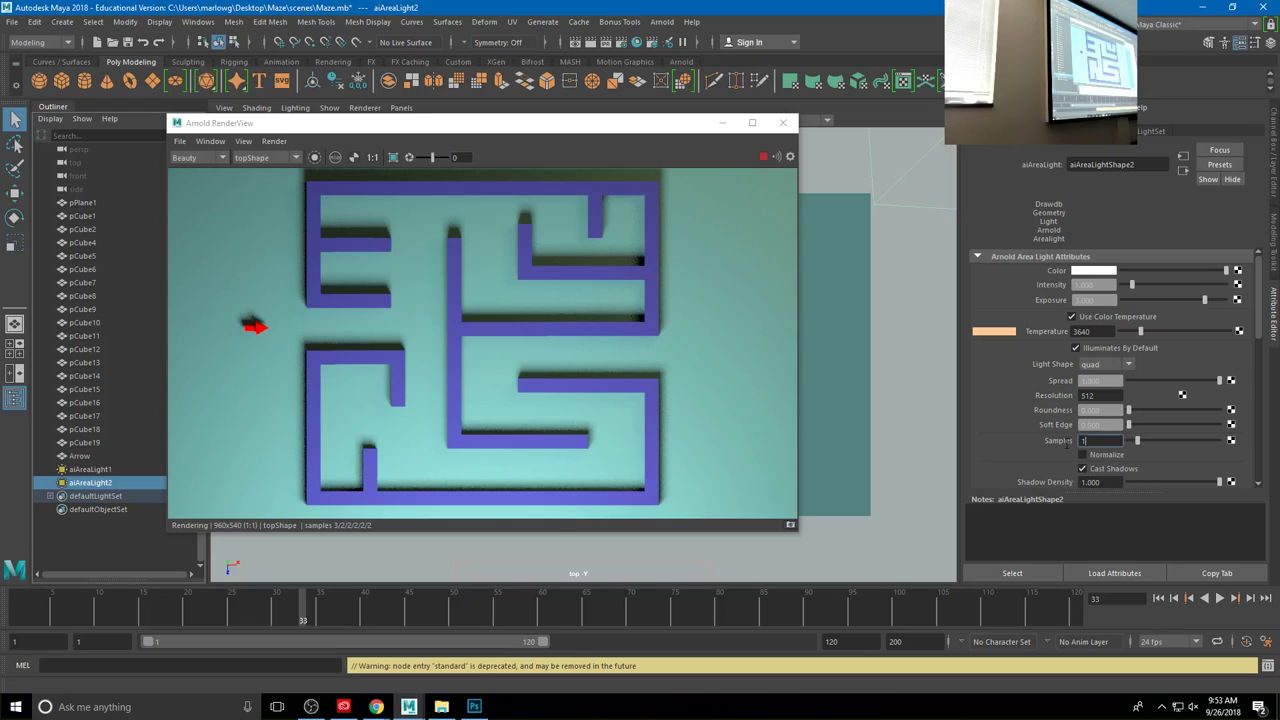
{"action": "type", "text": "3"}
{"action": "key", "text": "Return"}
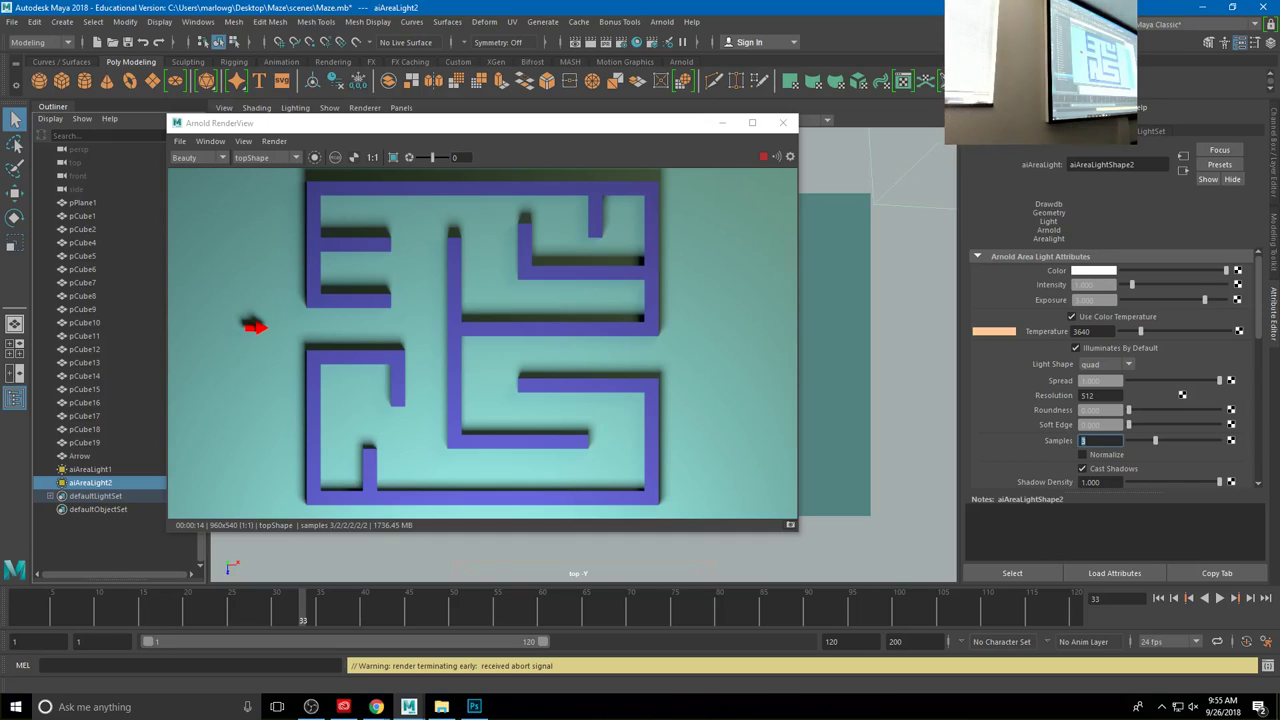
{"action": "left_click", "coordinate": [782, 122]}
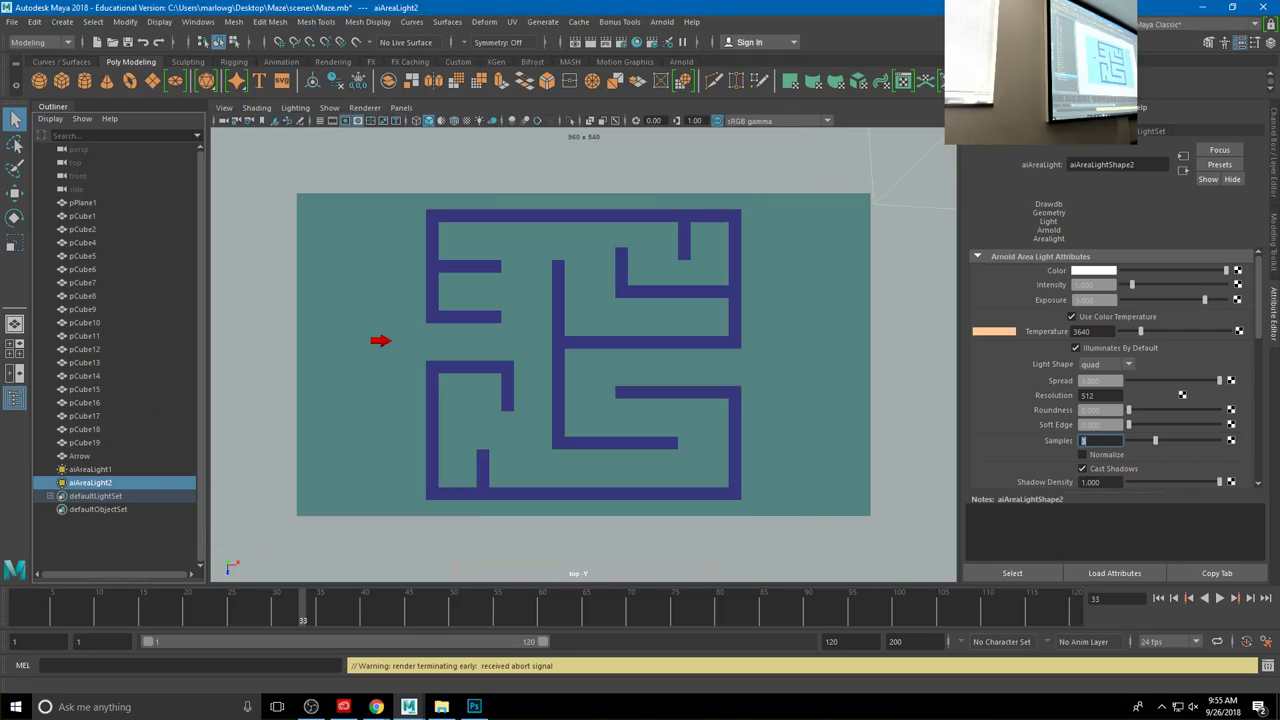